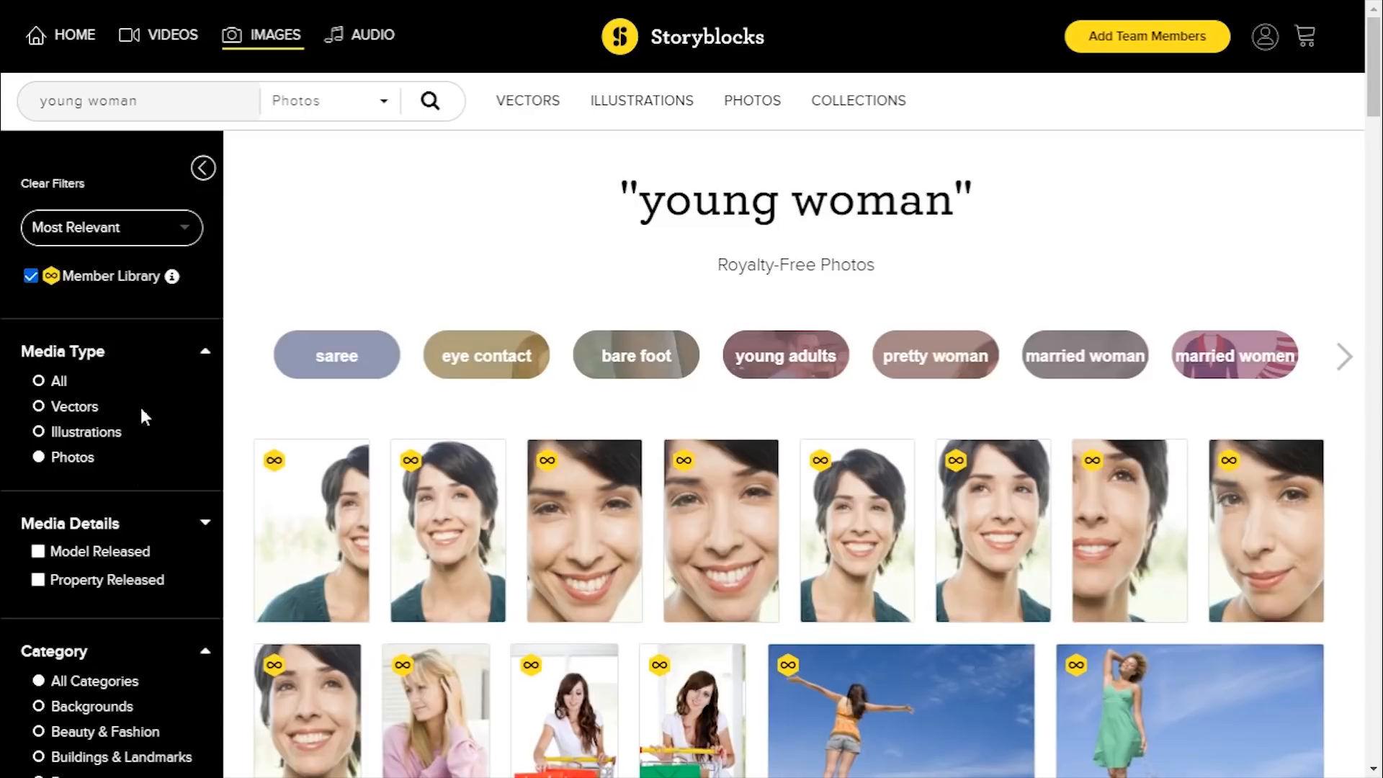
Expand the full category list and filter the "young woman" photos to Nature & Wildlife
{"action": "scroll", "coordinate": [98, 598], "scroll_direction": "down", "scroll_amount": 2}
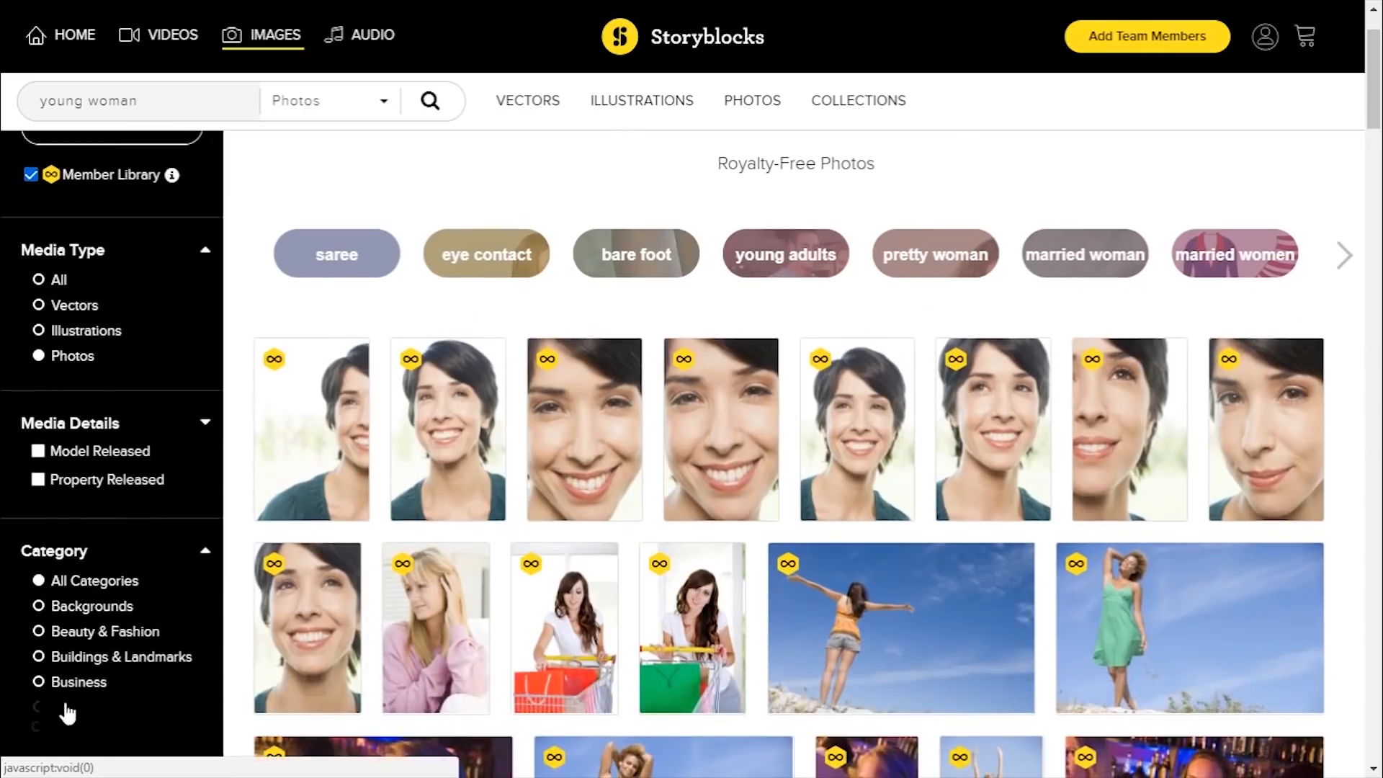
{"action": "left_click", "coordinate": [65, 703]}
{"action": "scroll", "coordinate": [90, 598], "scroll_direction": "down", "scroll_amount": 3}
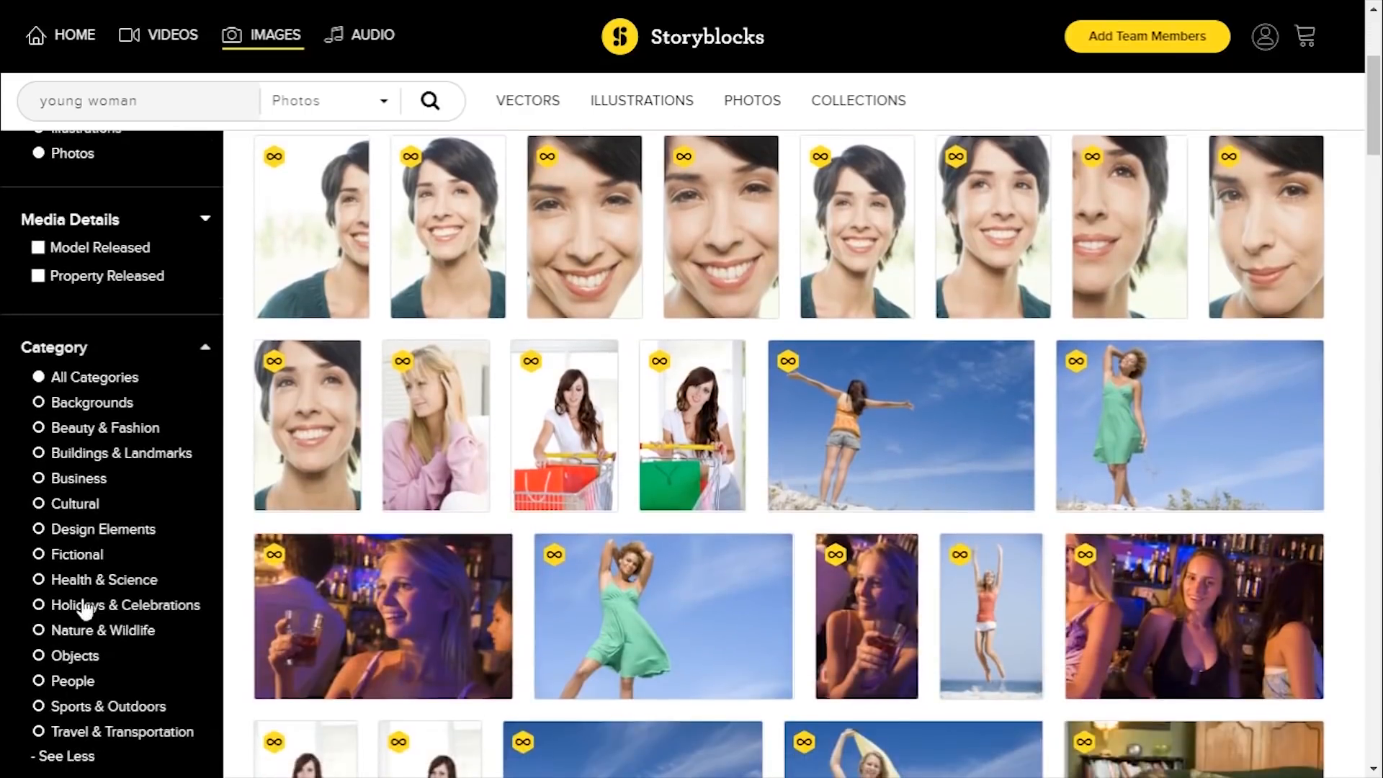
{"action": "left_click", "coordinate": [38, 631]}
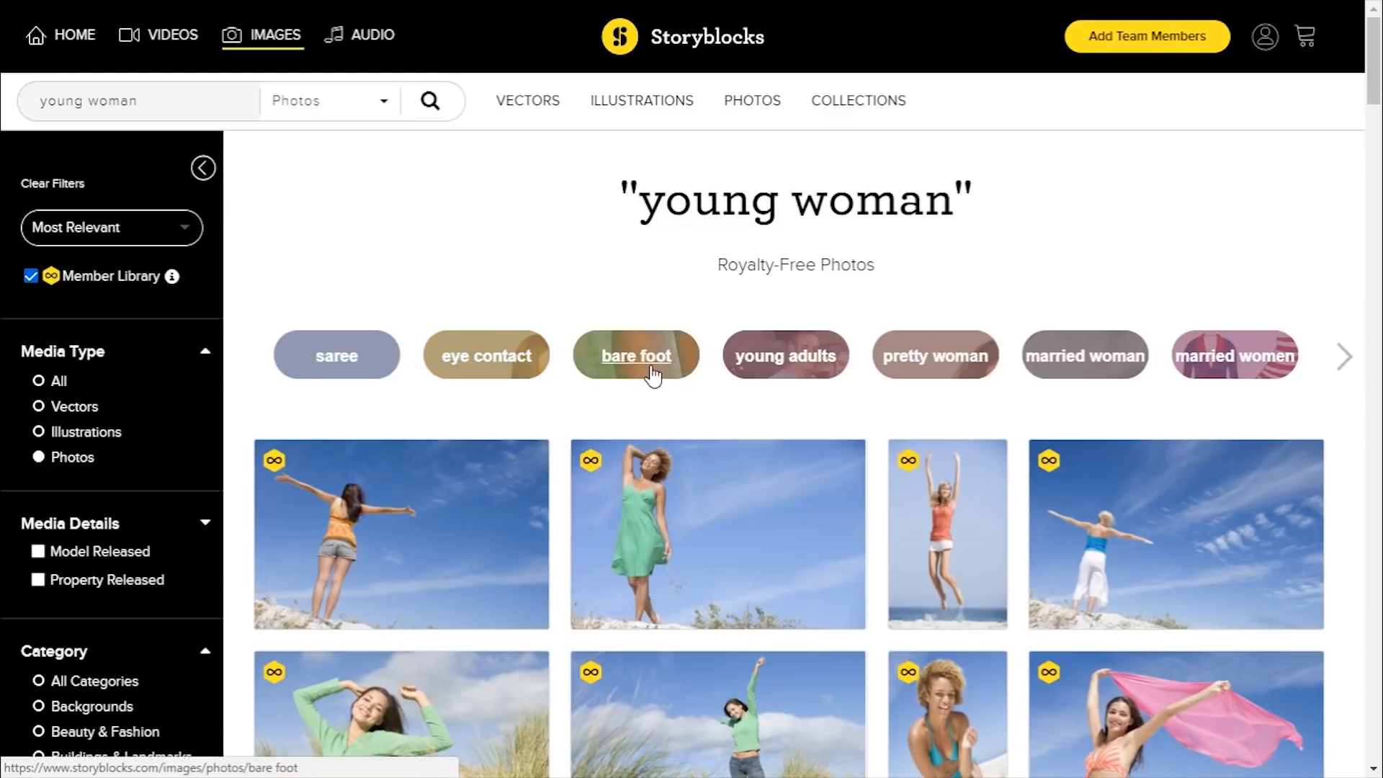
Browse the filtered photos and download the one of the curly-haired woman in a yellow scarf with both arms behind her head
{"action": "scroll", "coordinate": [896, 430], "scroll_direction": "down", "scroll_amount": 10}
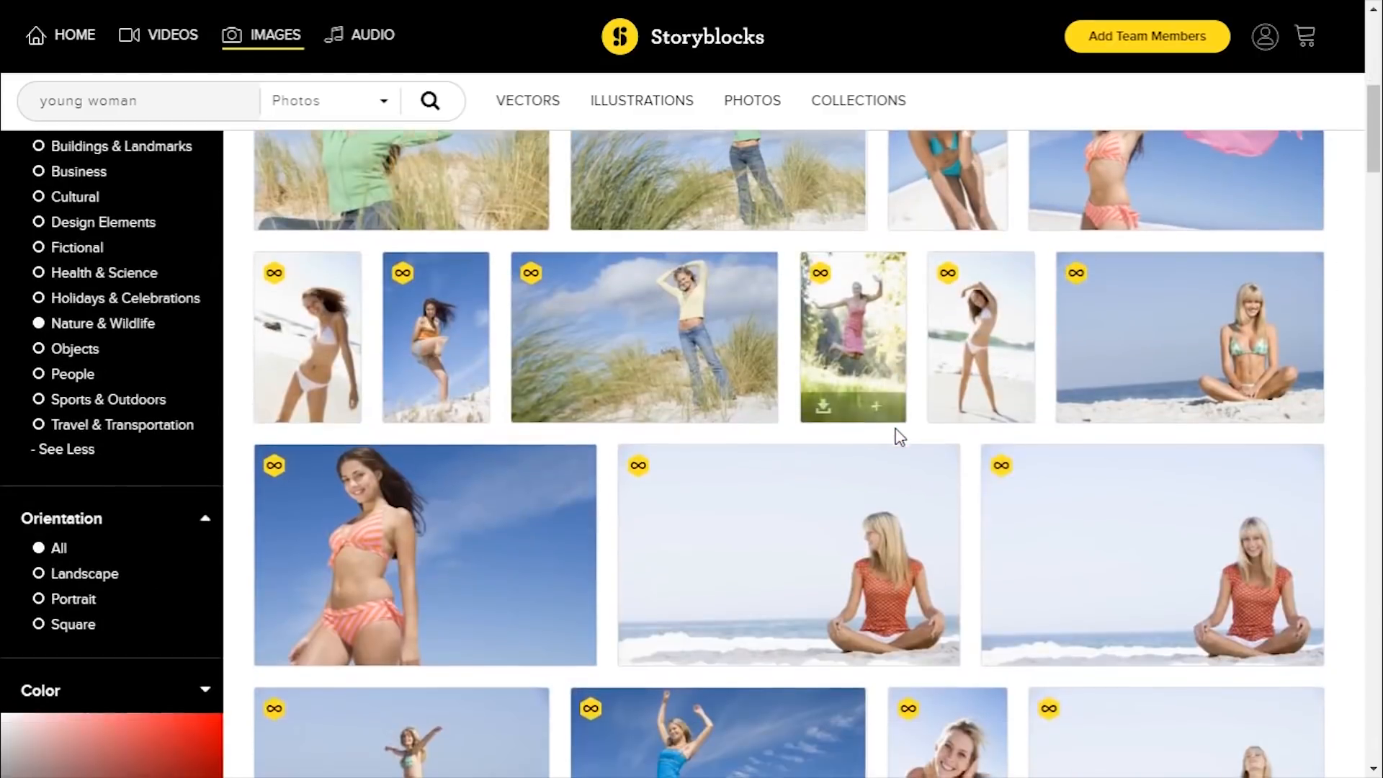
{"action": "scroll", "coordinate": [896, 430], "scroll_direction": "down", "scroll_amount": 10}
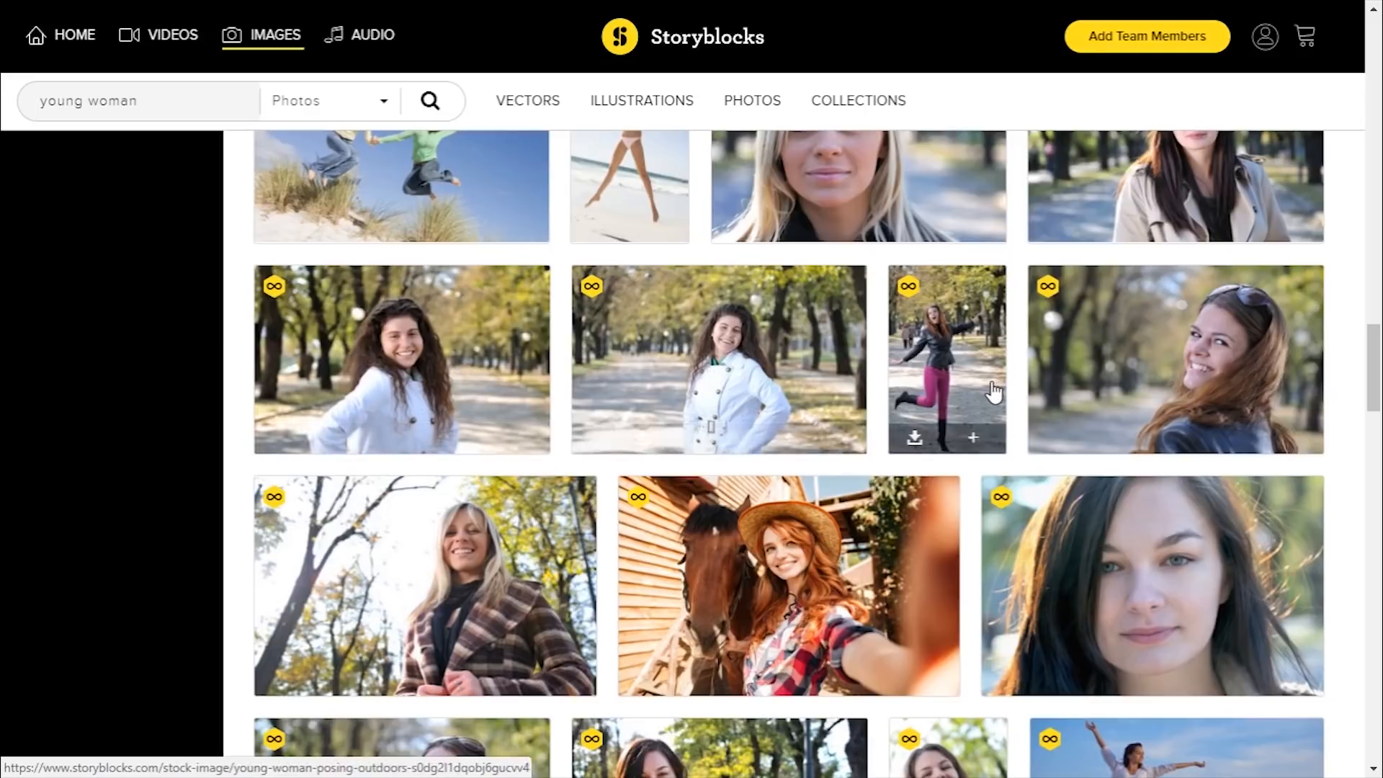
{"action": "scroll", "coordinate": [994, 393], "scroll_direction": "down", "scroll_amount": 3}
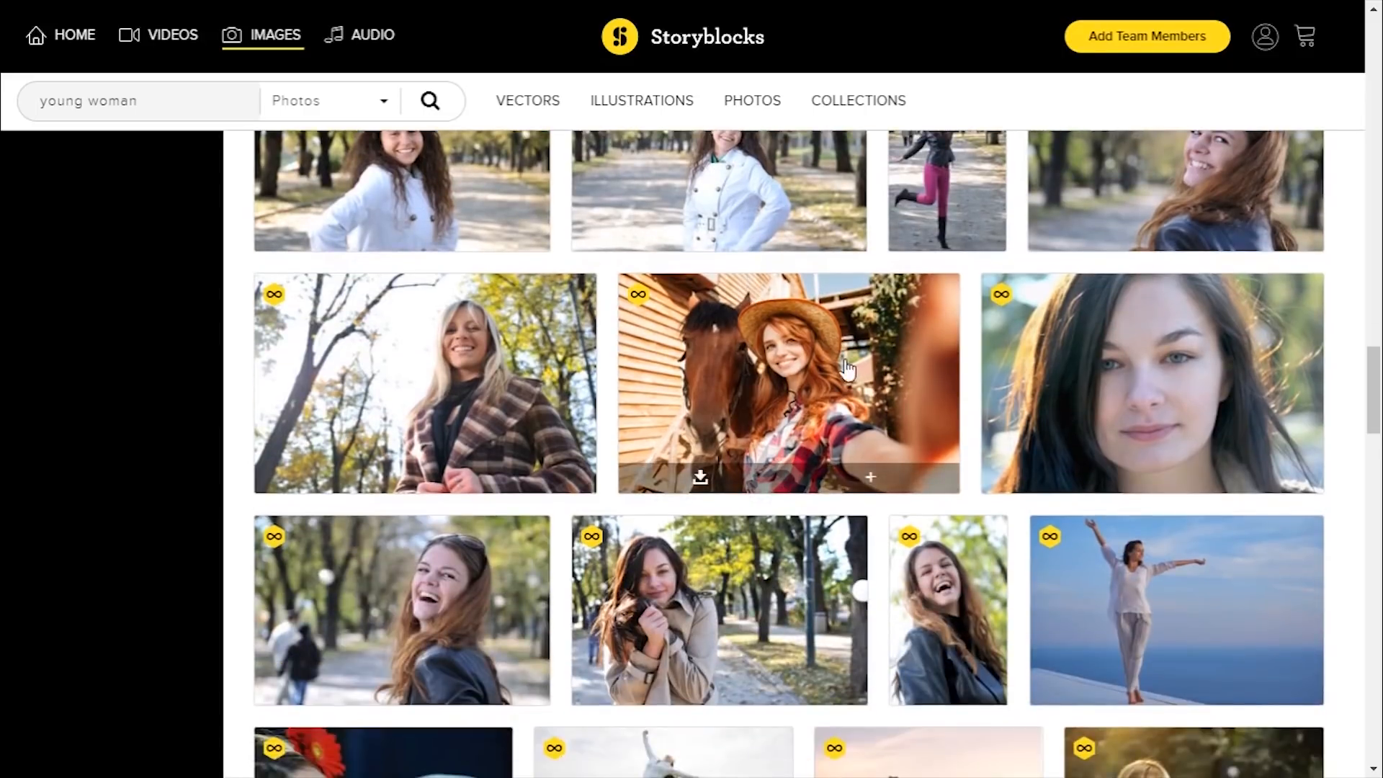
{"action": "scroll", "coordinate": [848, 372], "scroll_direction": "down", "scroll_amount": 4}
{"action": "scroll", "coordinate": [848, 372], "scroll_direction": "down", "scroll_amount": 4}
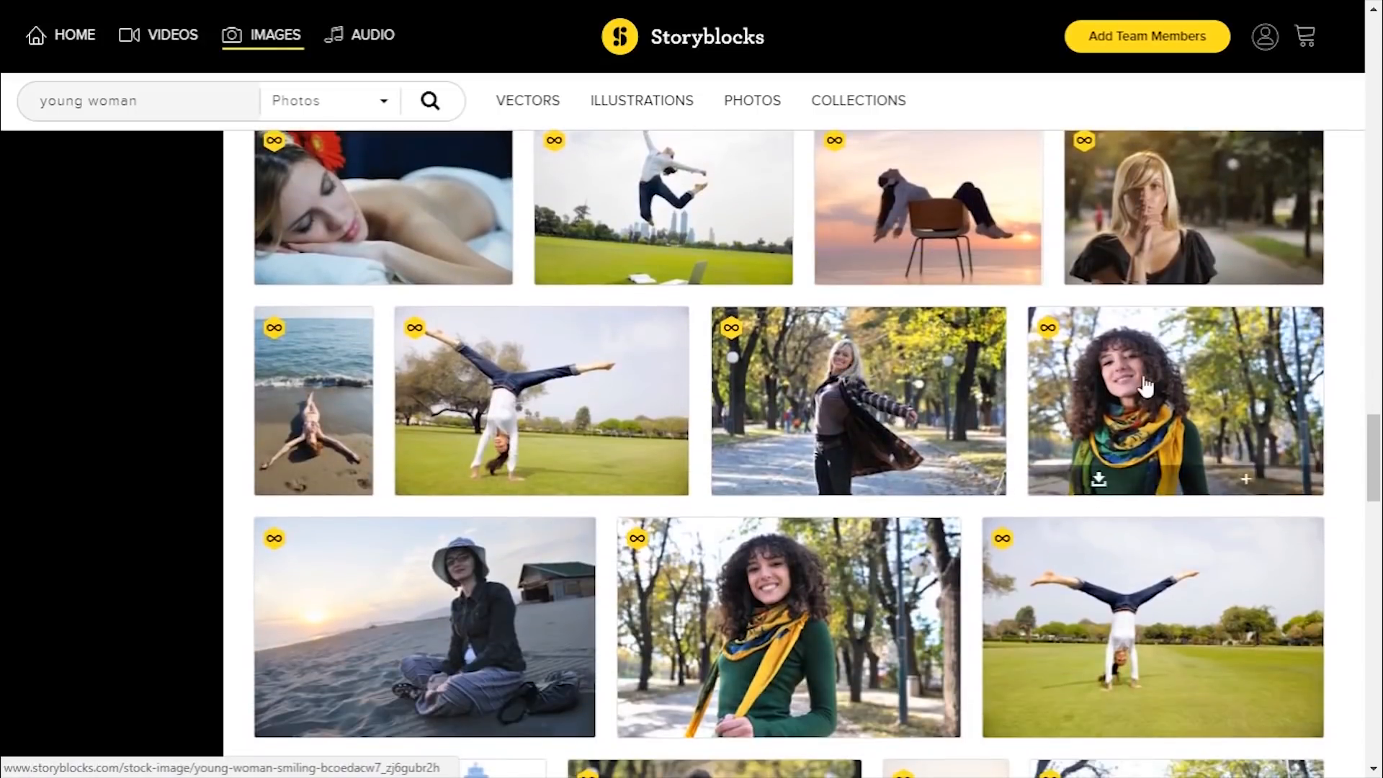
{"action": "scroll", "coordinate": [697, 569], "scroll_direction": "down", "scroll_amount": 4}
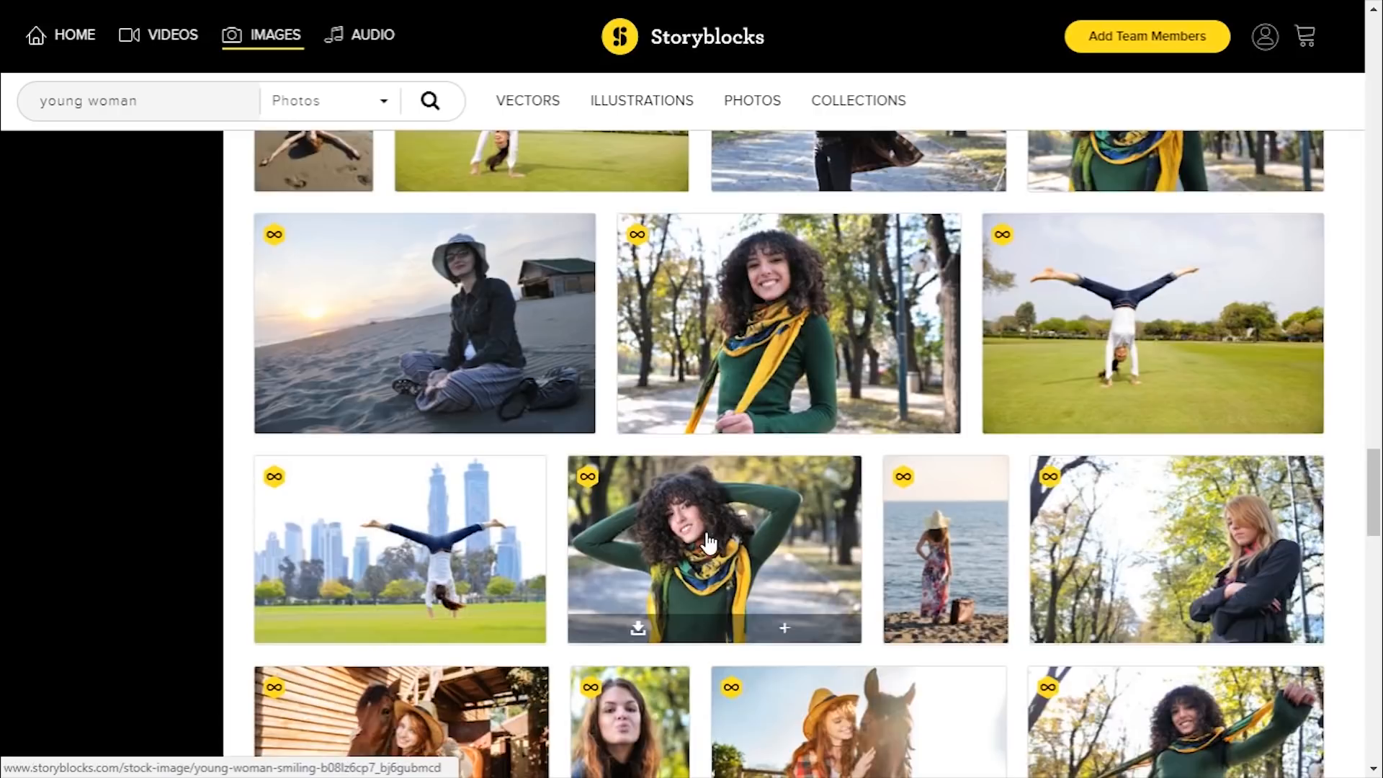
{"action": "left_click", "coordinate": [639, 634]}
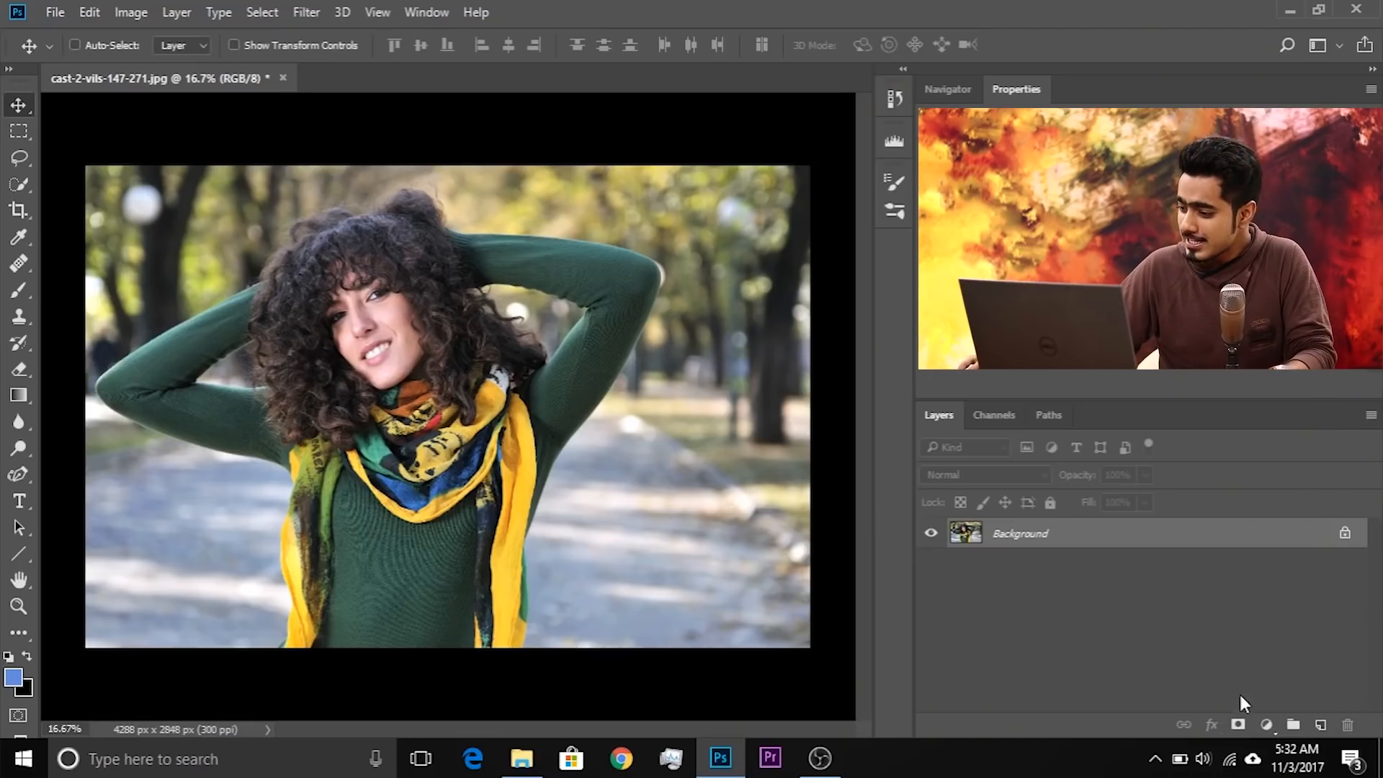
In Photoshop, add a Curves adjustment layer above the Background and enlarge the area showing its curve graph
{"action": "left_click", "coordinate": [1266, 724]}
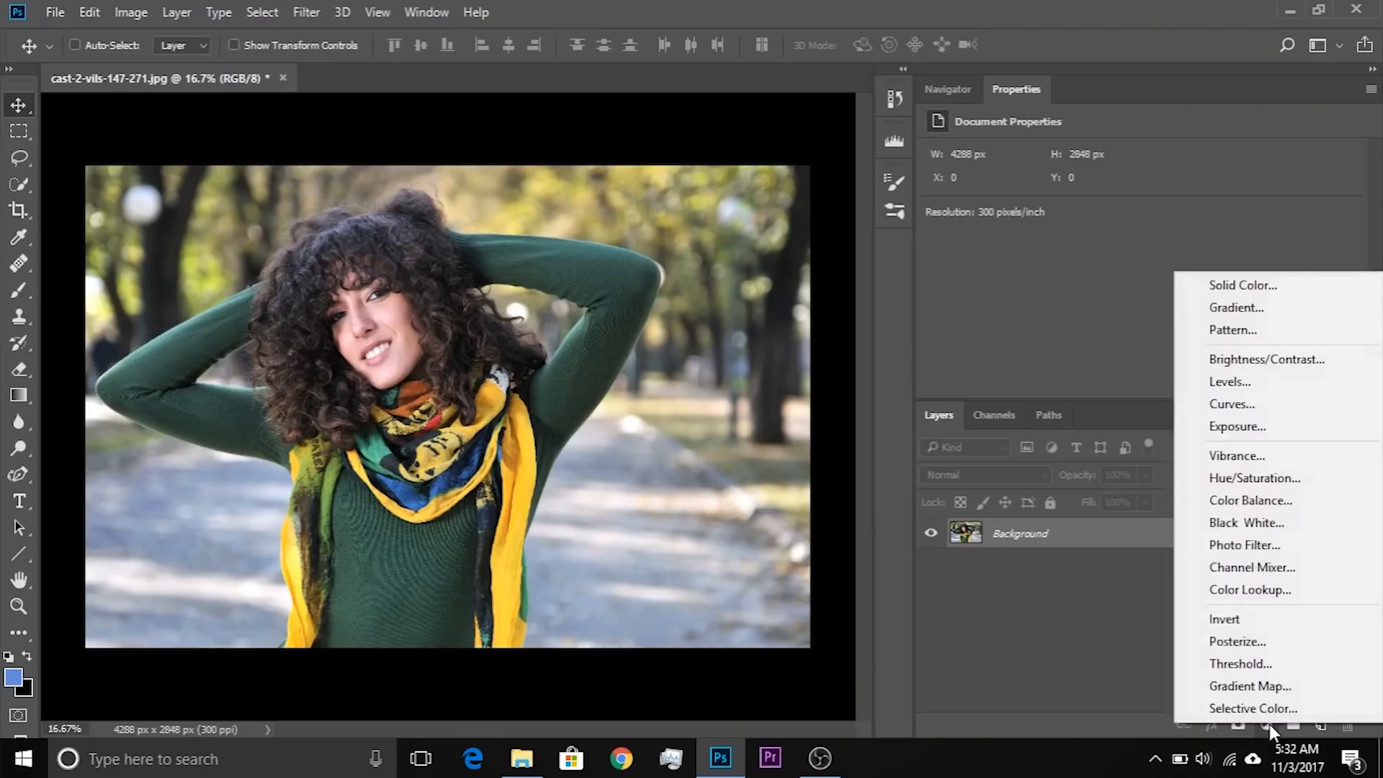
{"action": "left_click", "coordinate": [1262, 418]}
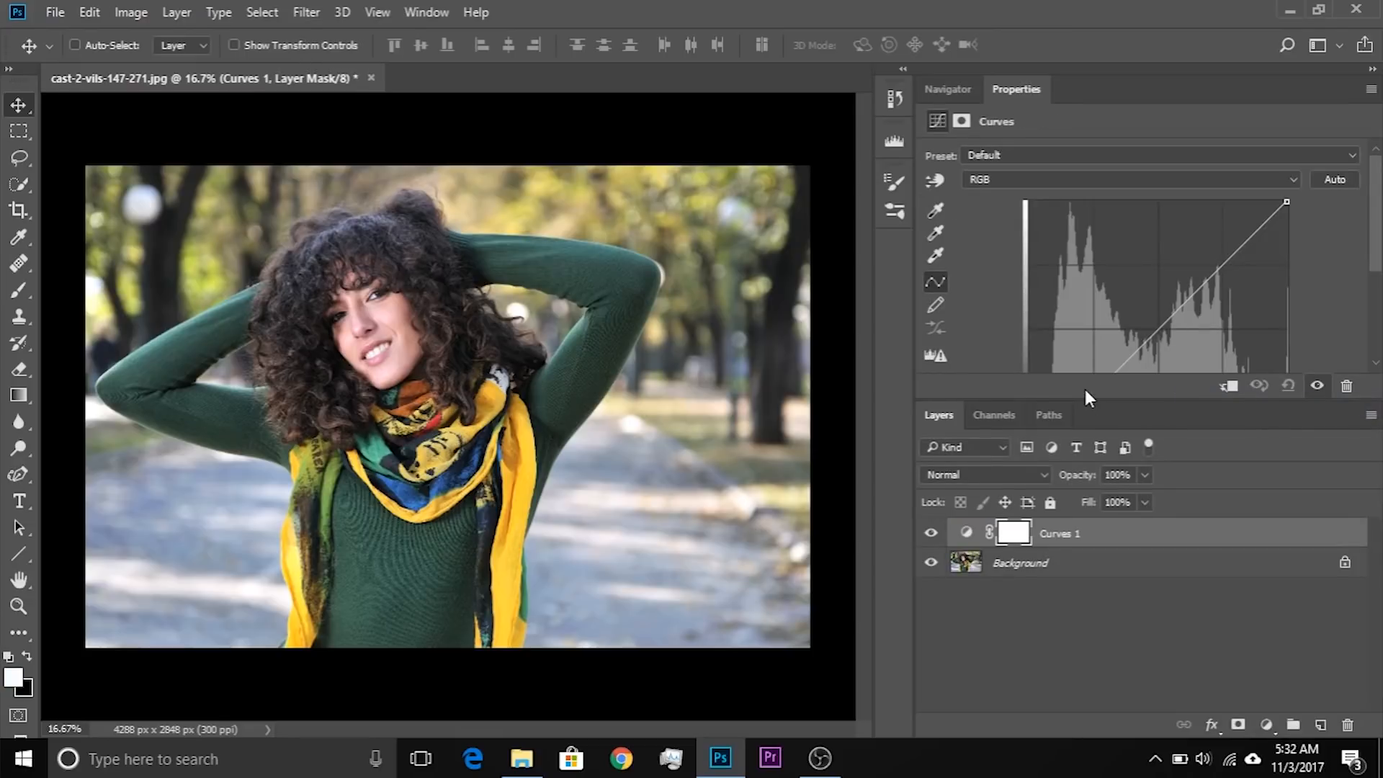
{"action": "left_click_drag", "start_coordinate": [1089, 398], "coordinate": [1088, 507]}
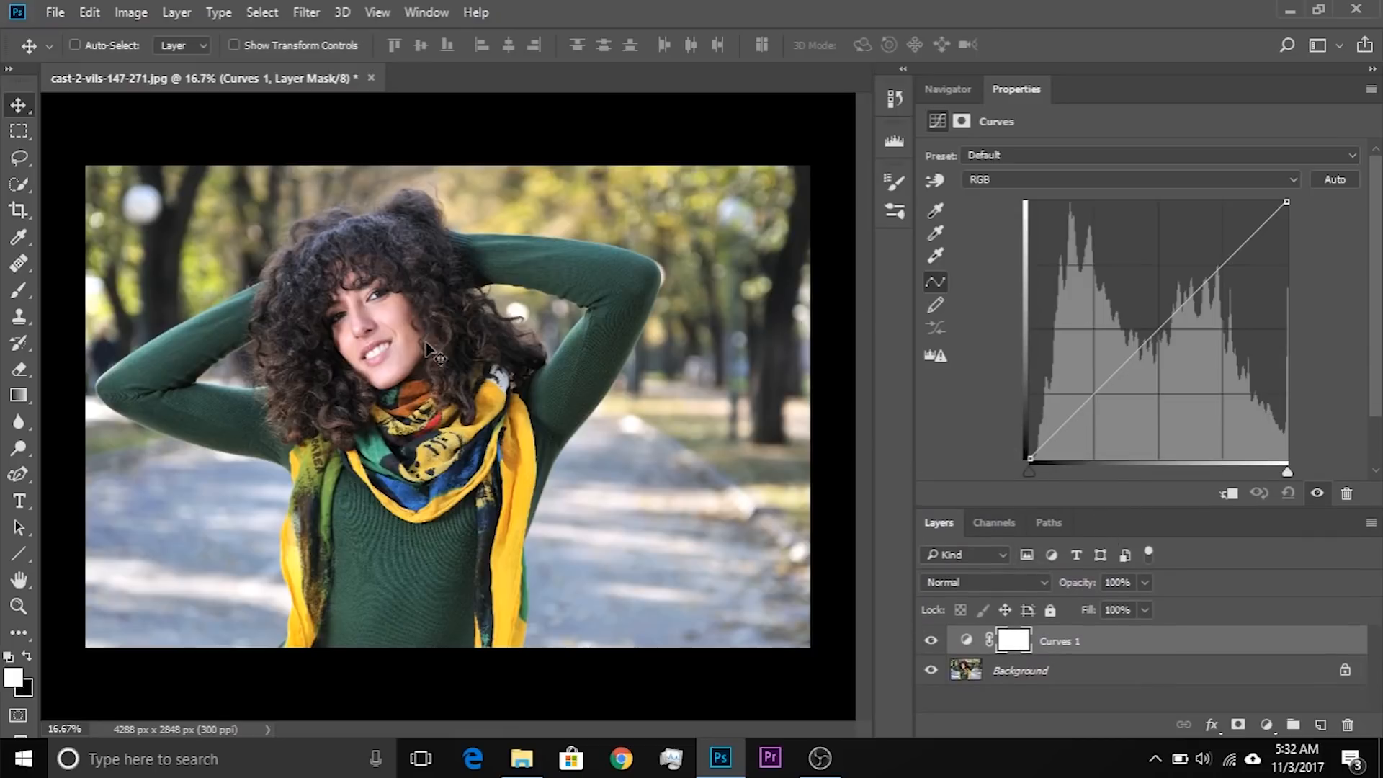
Raise the display brightness almost to its maximum
{"action": "key", "text": "XF86MonBrightnessUp"}
{"action": "key", "text": "XF86MonBrightnessUp"}
{"action": "key", "text": "XF86MonBrightnessUp"}
{"action": "key", "text": "XF86MonBrightnessUp"}
{"action": "key", "text": "XF86MonBrightnessUp"}
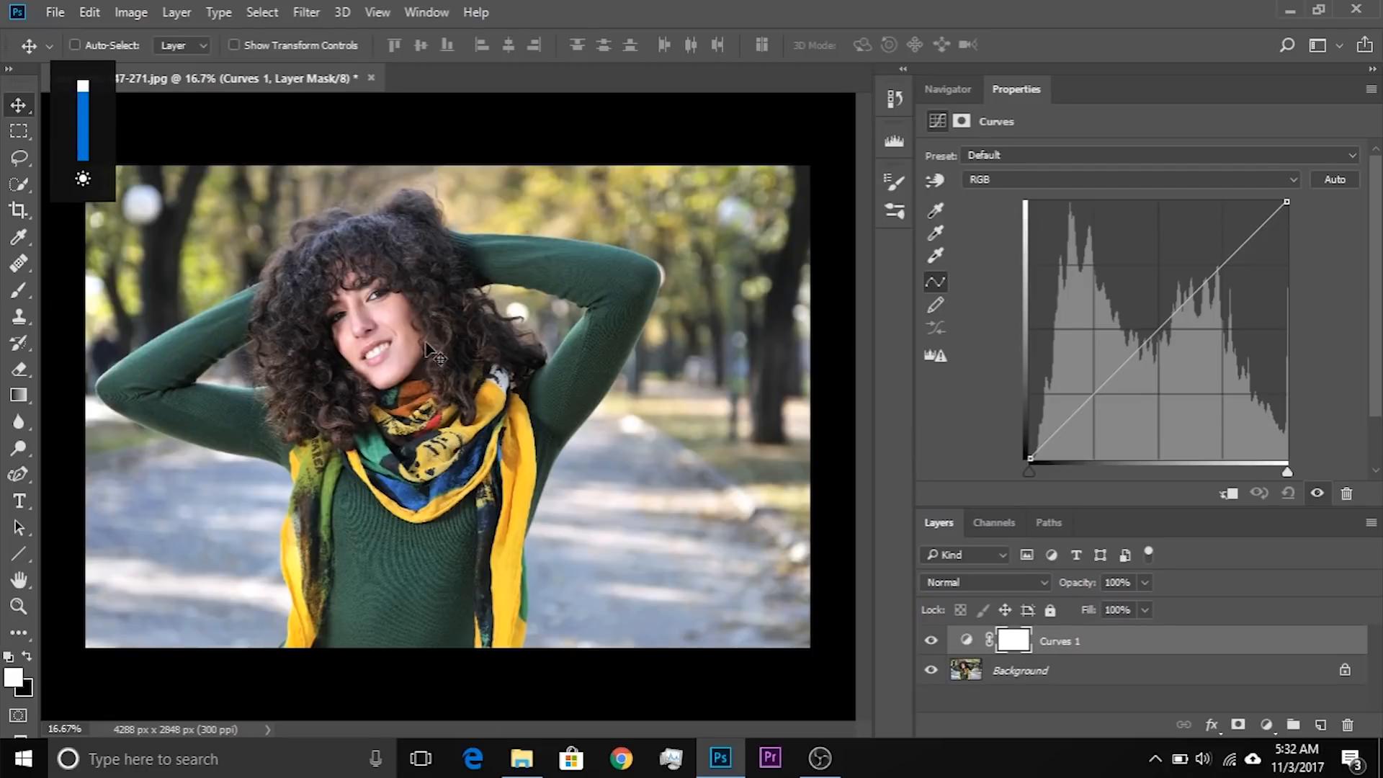
Darken the skin tones slightly in the Curves layer by sampling the woman's cheek with the on-image adjustment tool and lowering that curve point
{"action": "scroll", "coordinate": [435, 353], "scroll_direction": "up", "scroll_amount": 2}
{"action": "left_click_drag", "start_coordinate": [497, 241], "coordinate": [650, 396]}
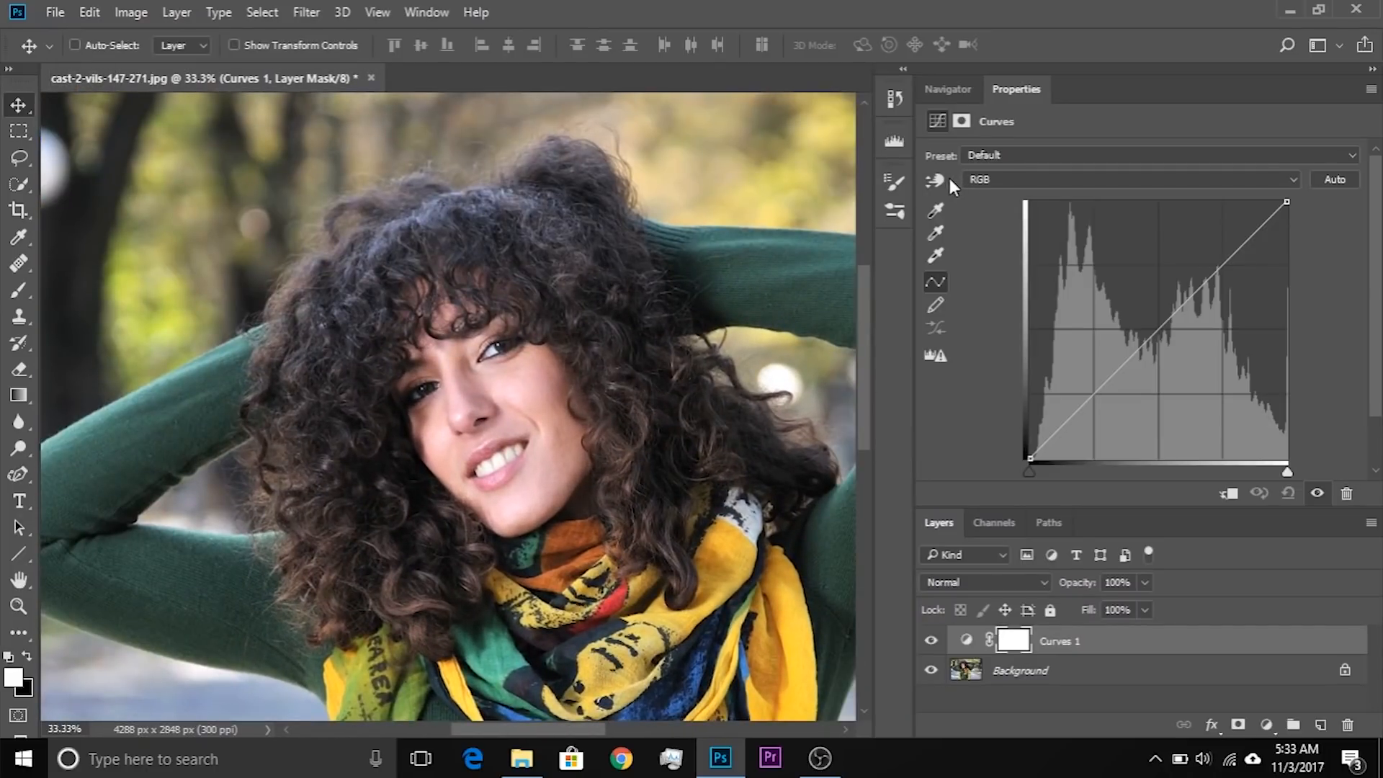
{"action": "left_click", "coordinate": [939, 180]}
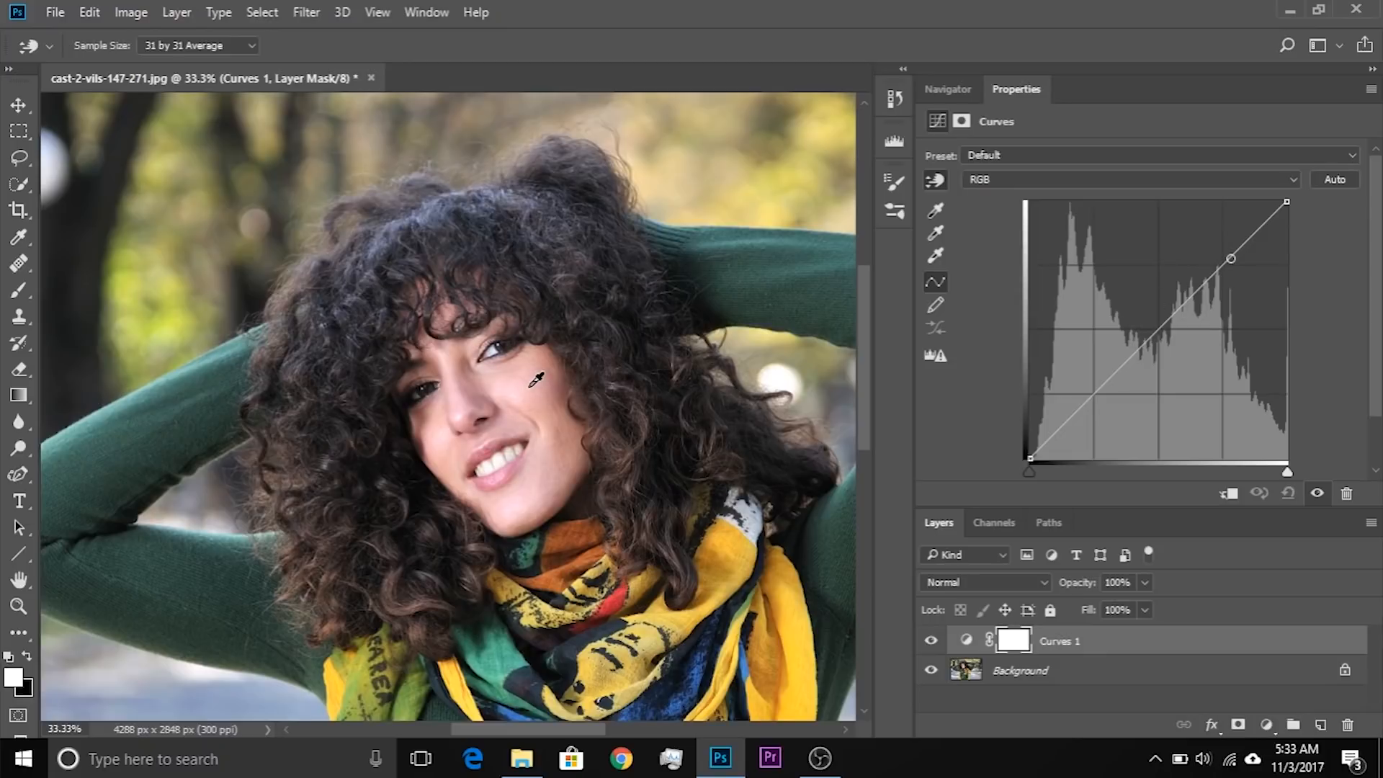
{"action": "left_click", "coordinate": [936, 181]}
{"action": "left_click", "coordinate": [541, 378]}
{"action": "left_click_drag", "start_coordinate": [539, 383], "coordinate": [541, 391]}
{"action": "scroll", "coordinate": [580, 373], "scroll_direction": "down", "scroll_amount": 3}
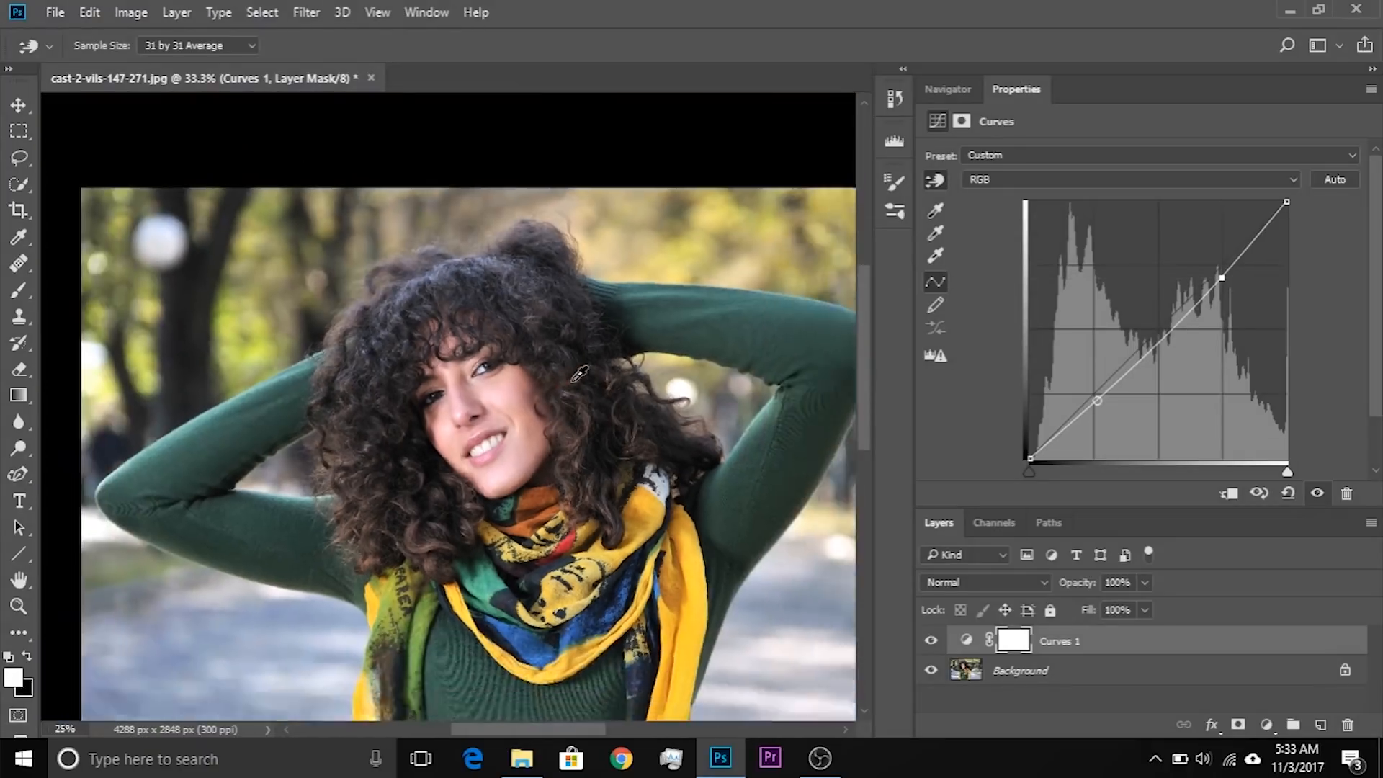
{"action": "scroll", "coordinate": [580, 373], "scroll_direction": "up", "scroll_amount": 1}
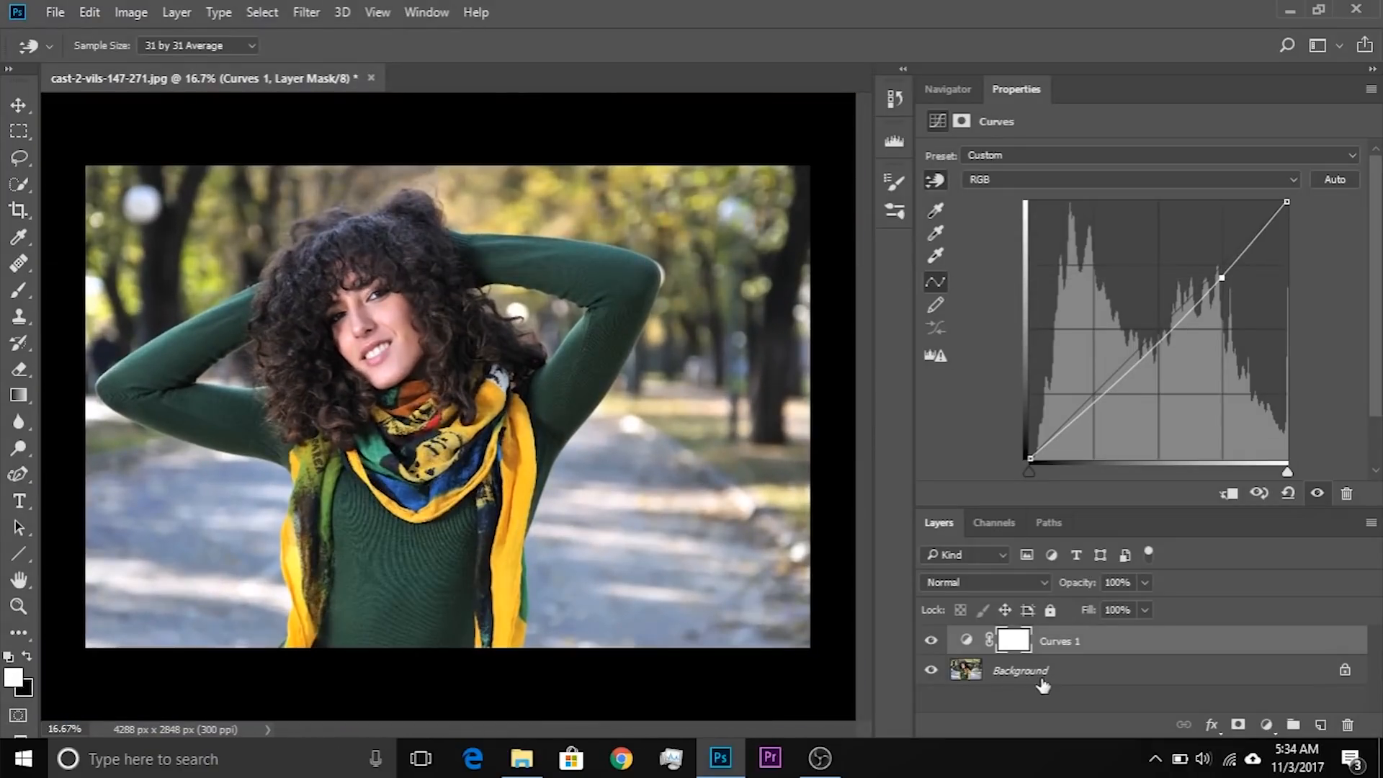
Rename the Curves adjustment layer as Exposure
{"action": "double_click", "coordinate": [1056, 642]}
{"action": "type", "text": "Br"}
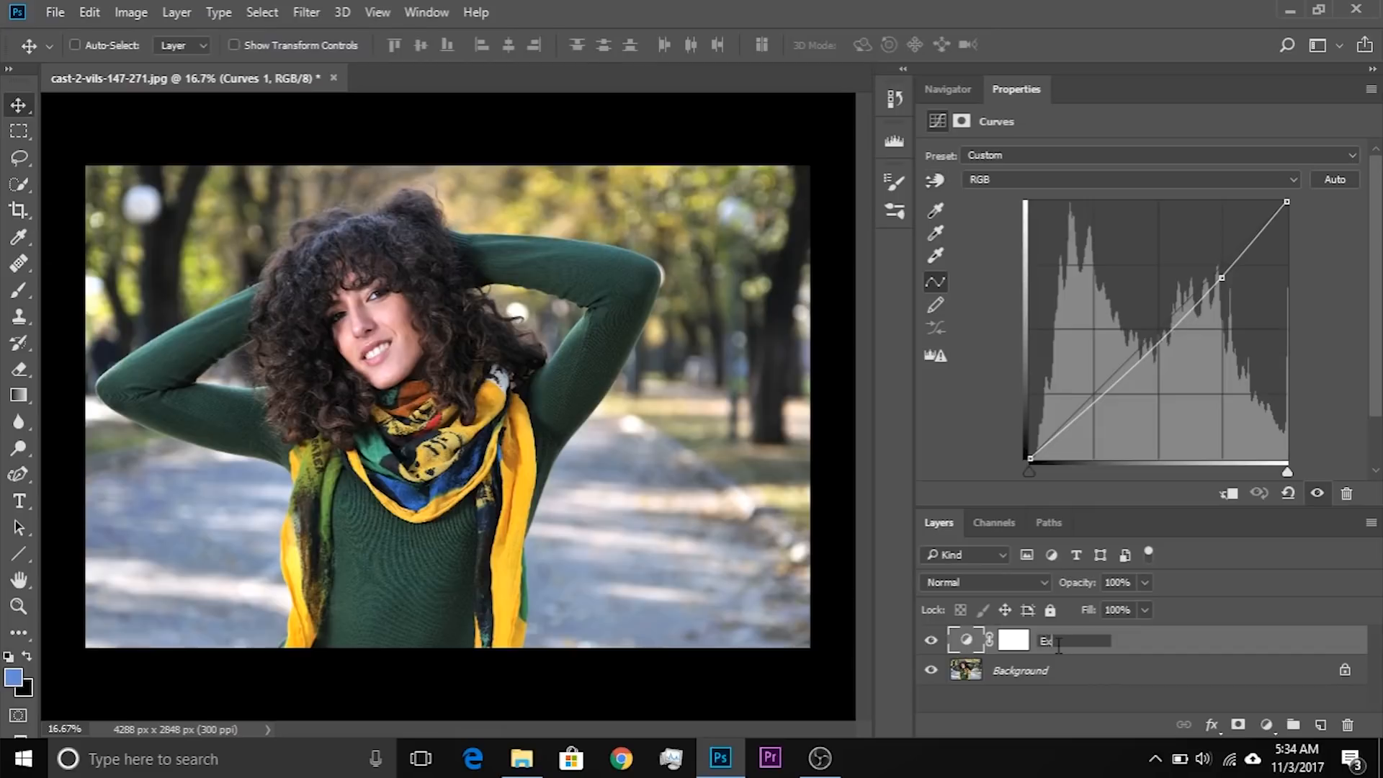
{"action": "type", "text": "posure"}
{"action": "key", "text": "Return"}
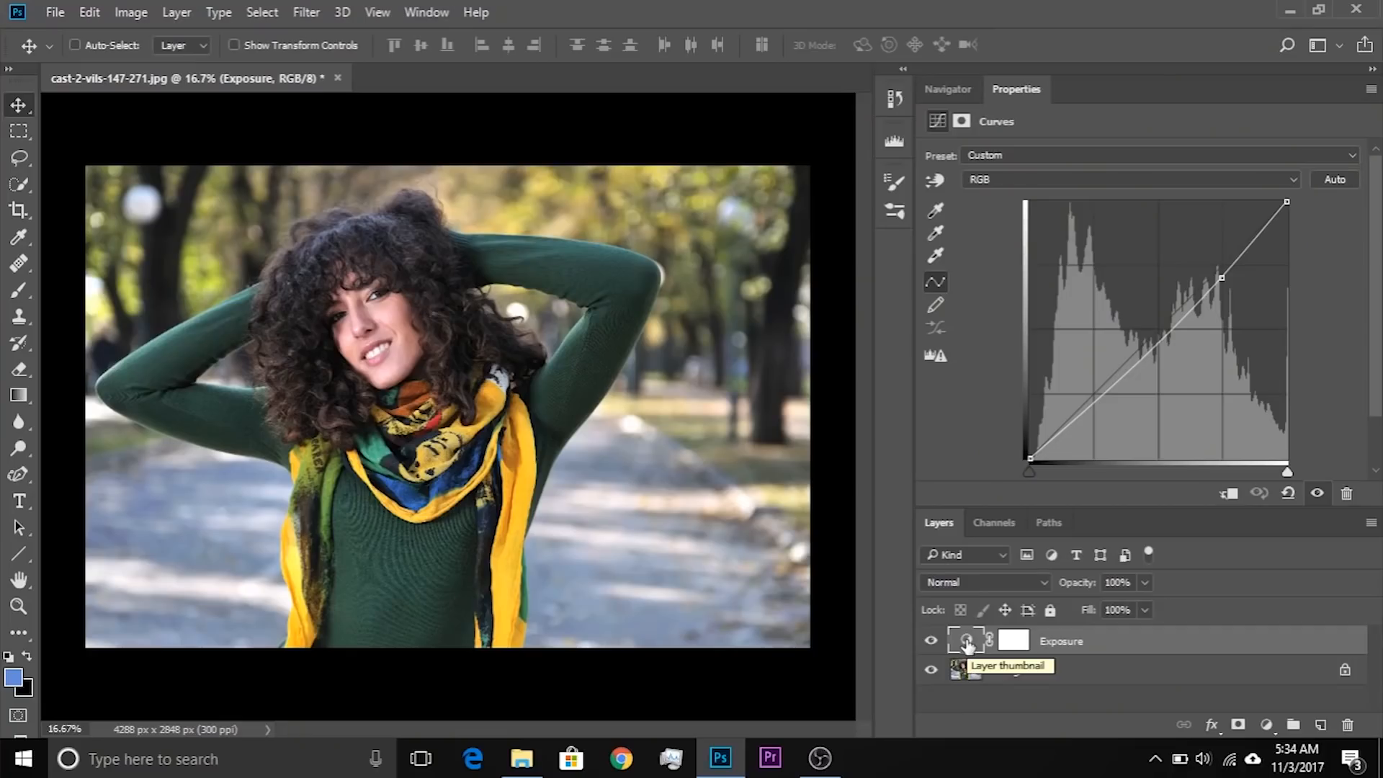
Add a second Curves adjustment layer and set its gray point by sampling the pavement near the photo's lower edge
{"action": "left_click", "coordinate": [1266, 724]}
{"action": "left_click", "coordinate": [1225, 402]}
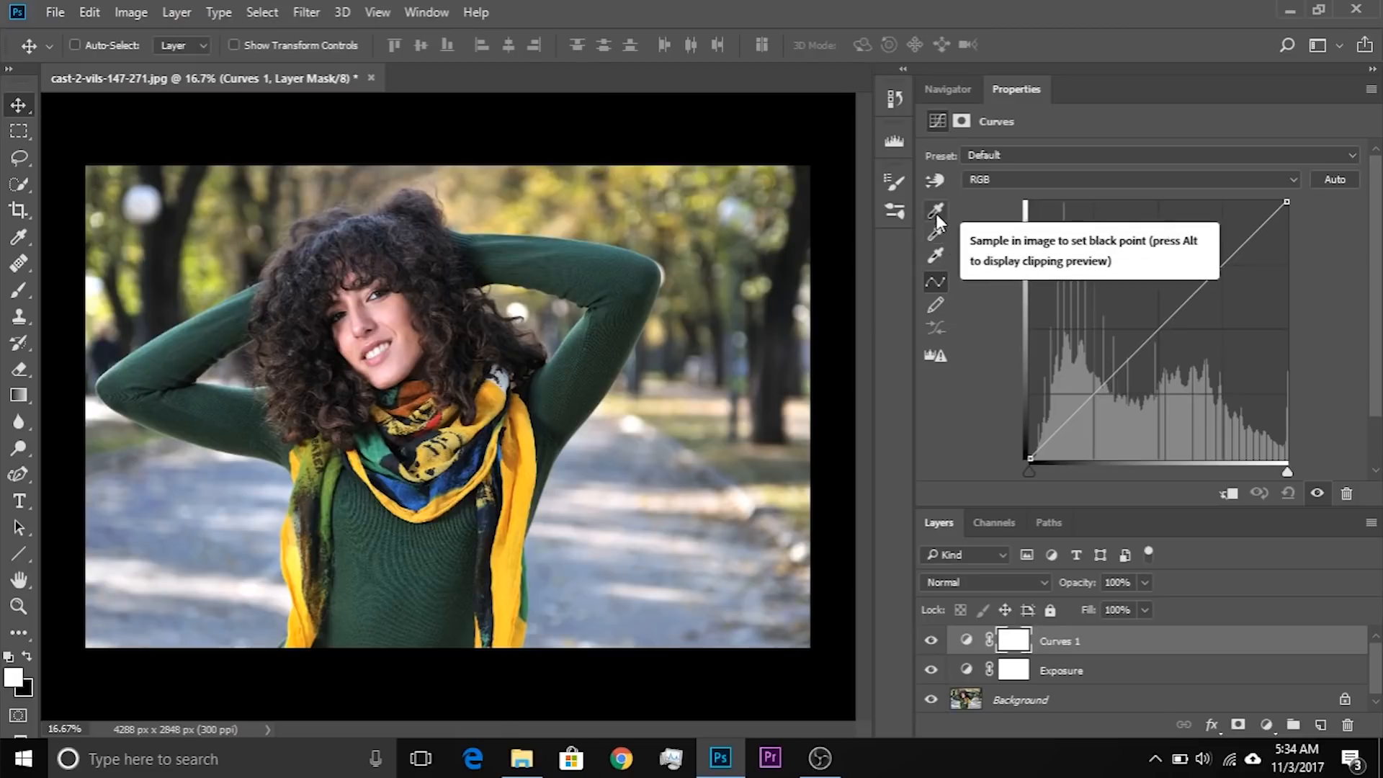
{"action": "left_click", "coordinate": [938, 257]}
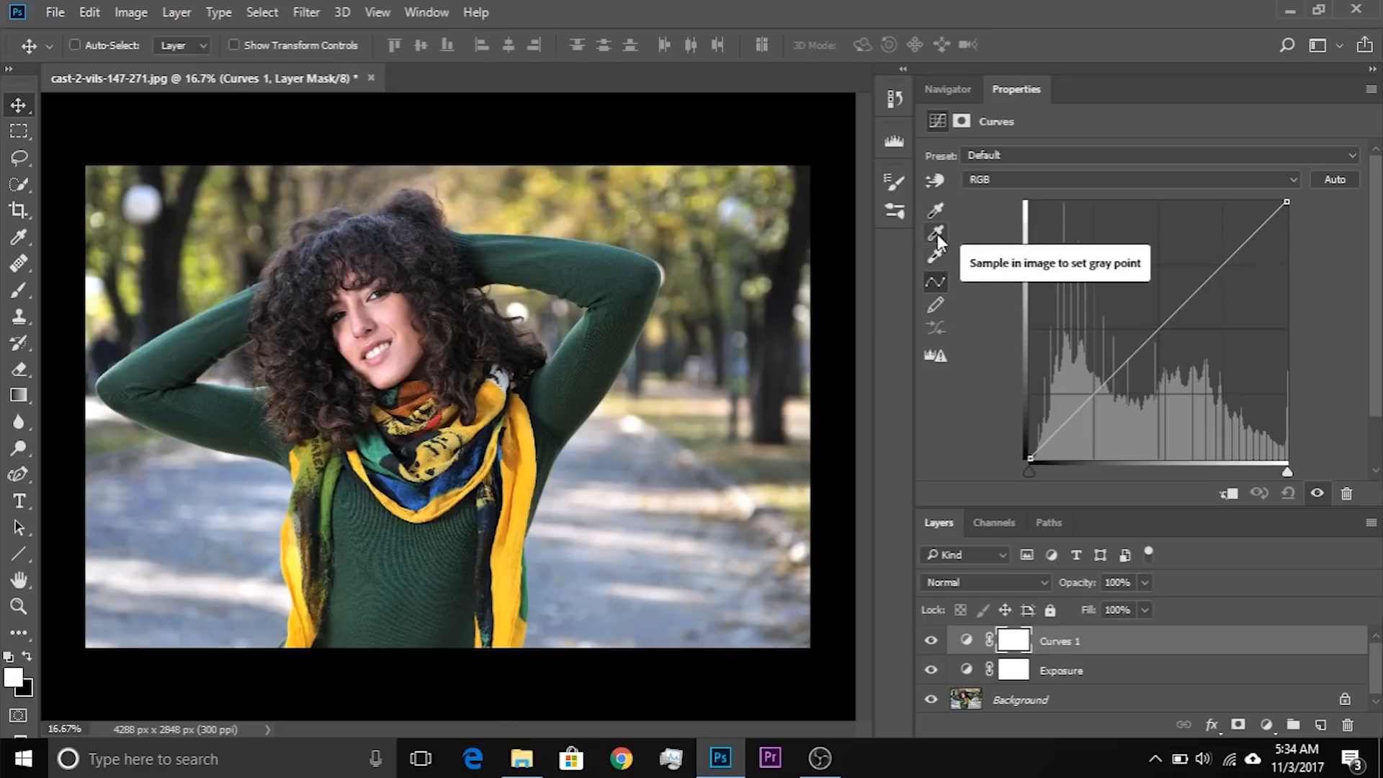
{"action": "left_click", "coordinate": [936, 234]}
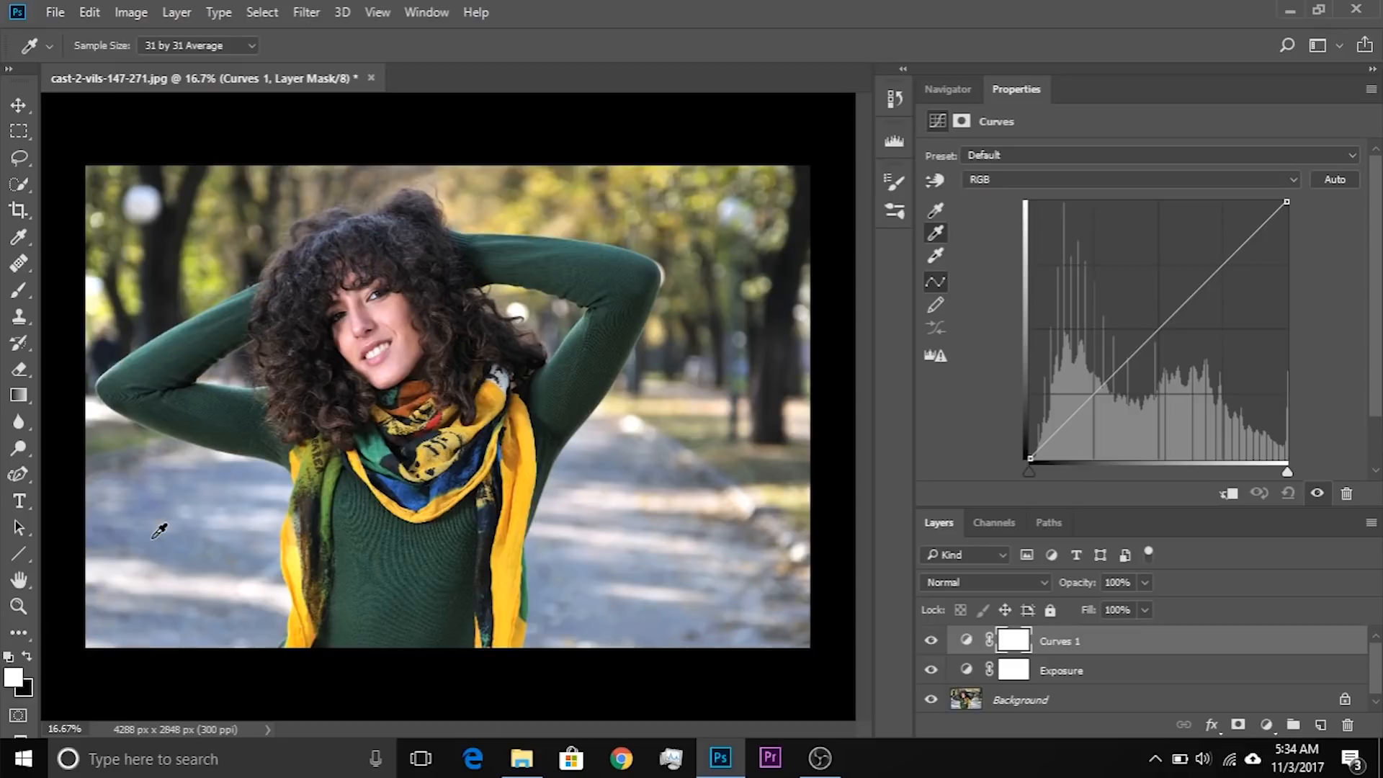
{"action": "left_click", "coordinate": [634, 614]}
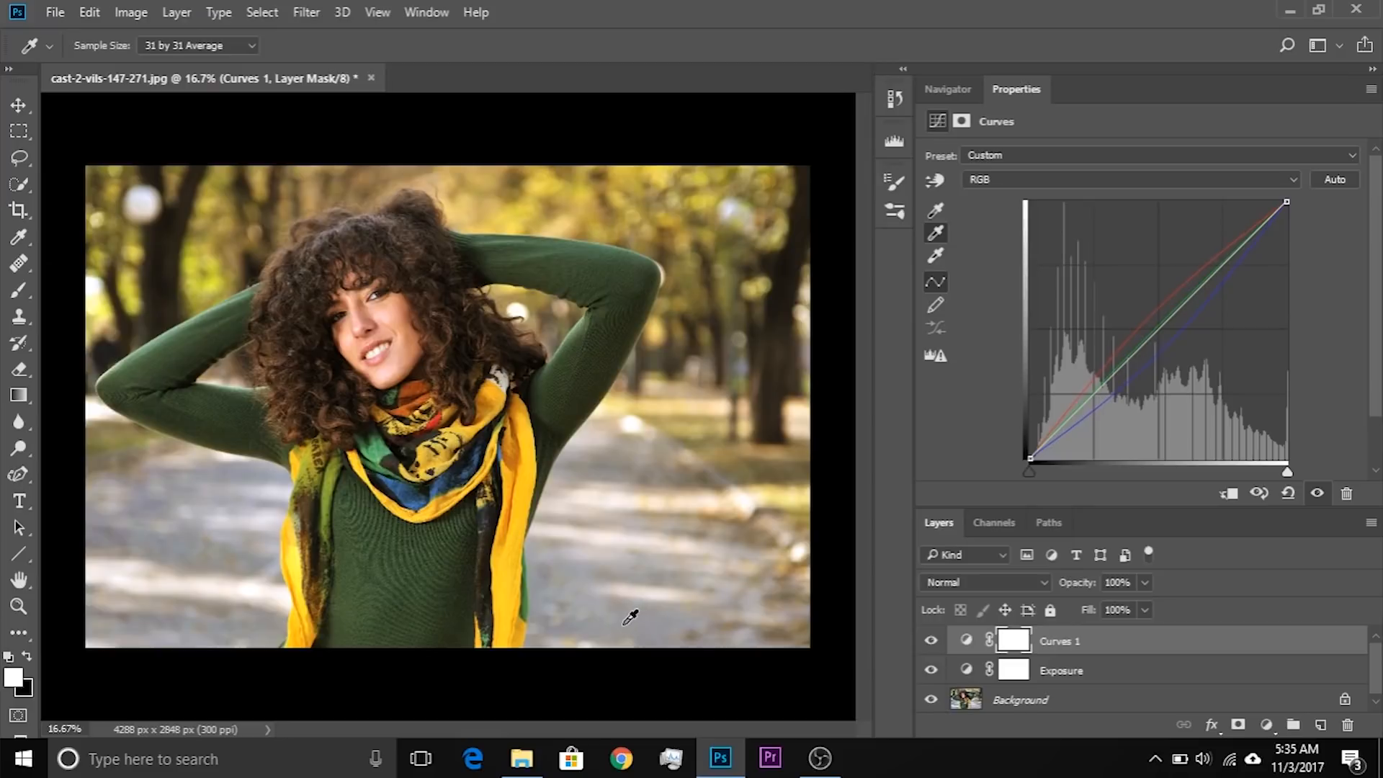
Rename the gray-point Curves layer as Tone
{"action": "double_click", "coordinate": [1058, 641]}
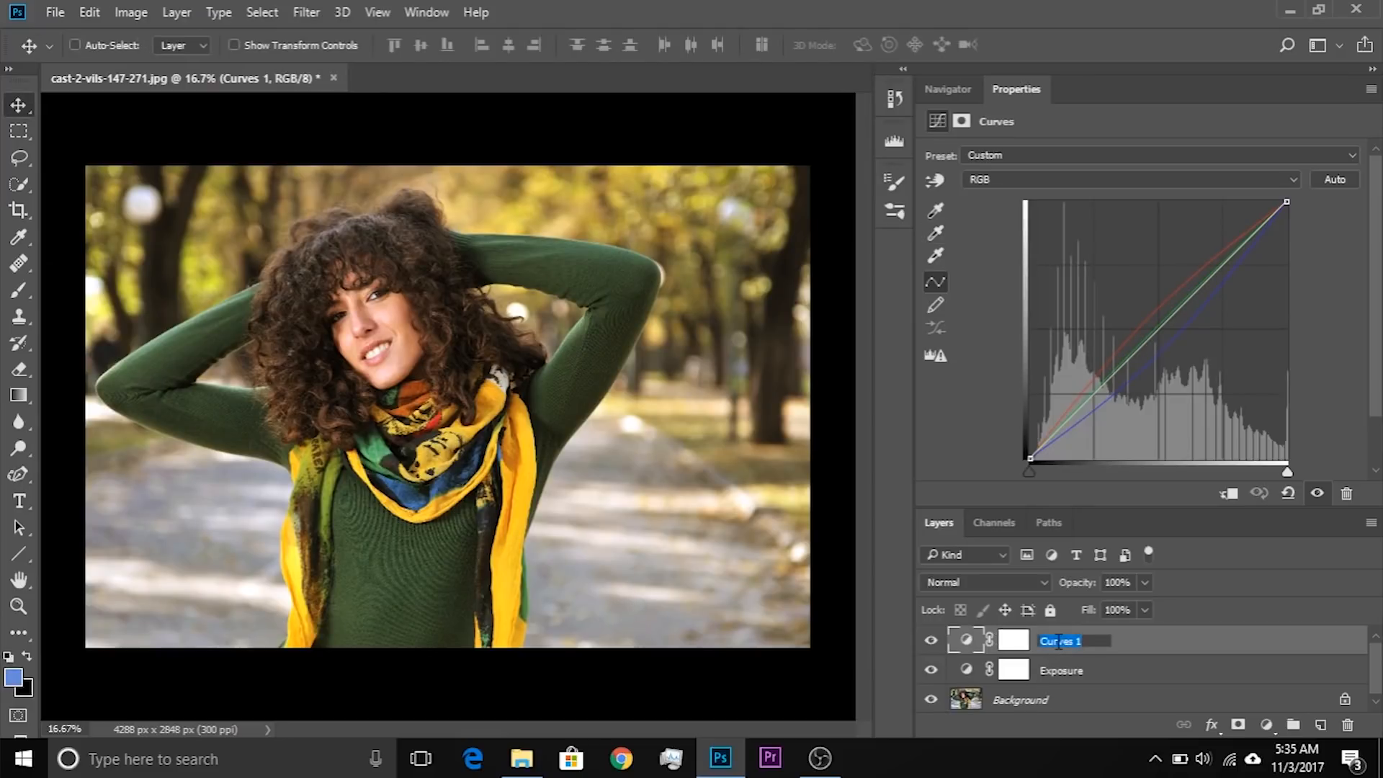
{"action": "type", "text": "Tone"}
{"action": "key", "text": "Return"}
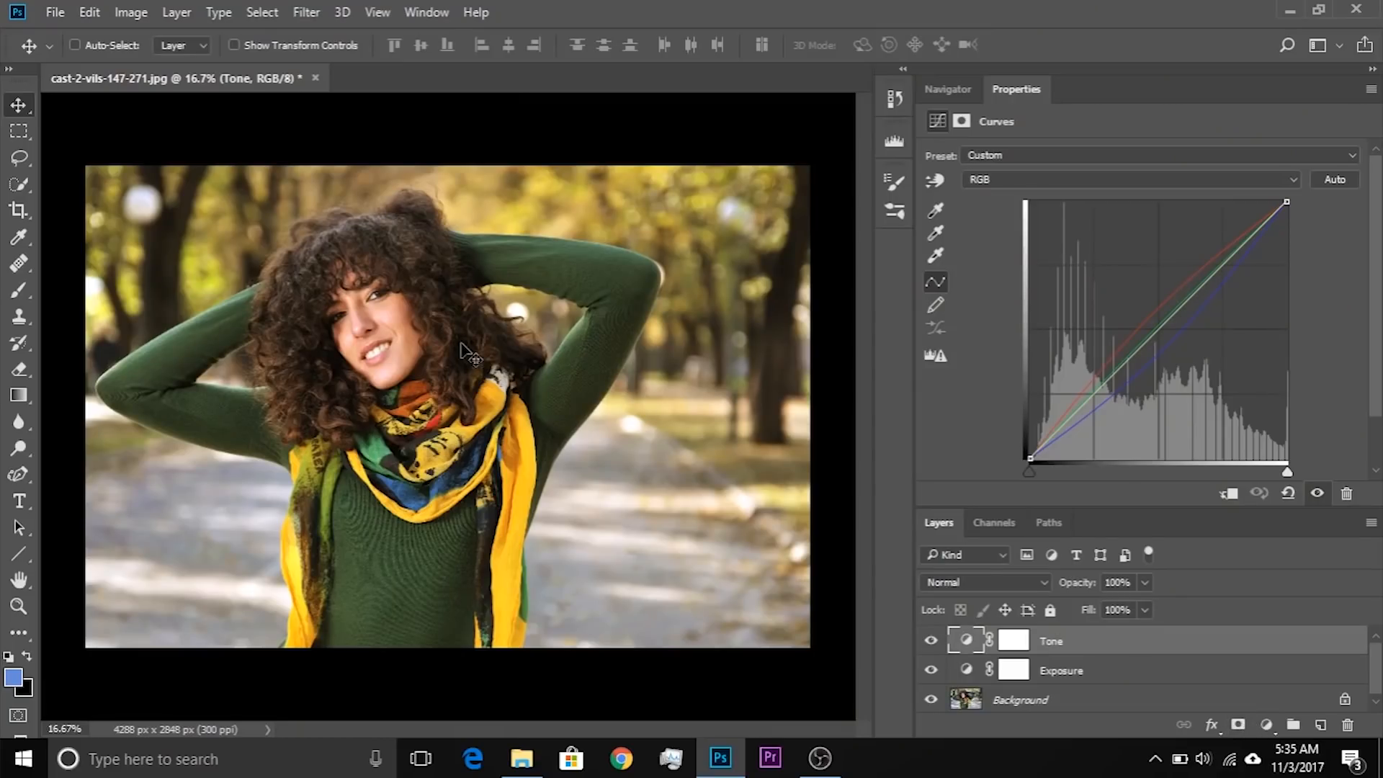
Add a third Curves adjustment layer and slightly lower the Blue channel's curve in the highlights to add yellow
{"action": "left_click", "coordinate": [1265, 724]}
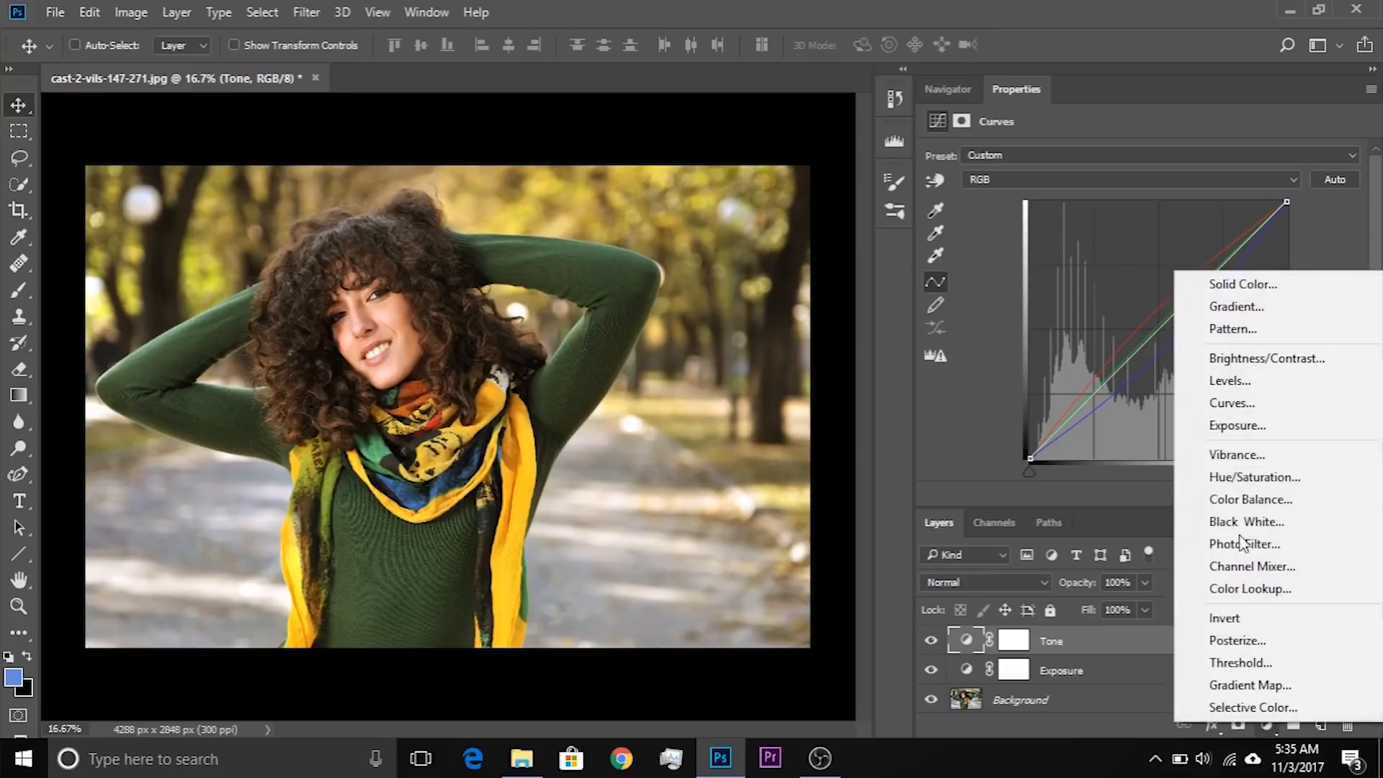
{"action": "left_click", "coordinate": [1251, 408]}
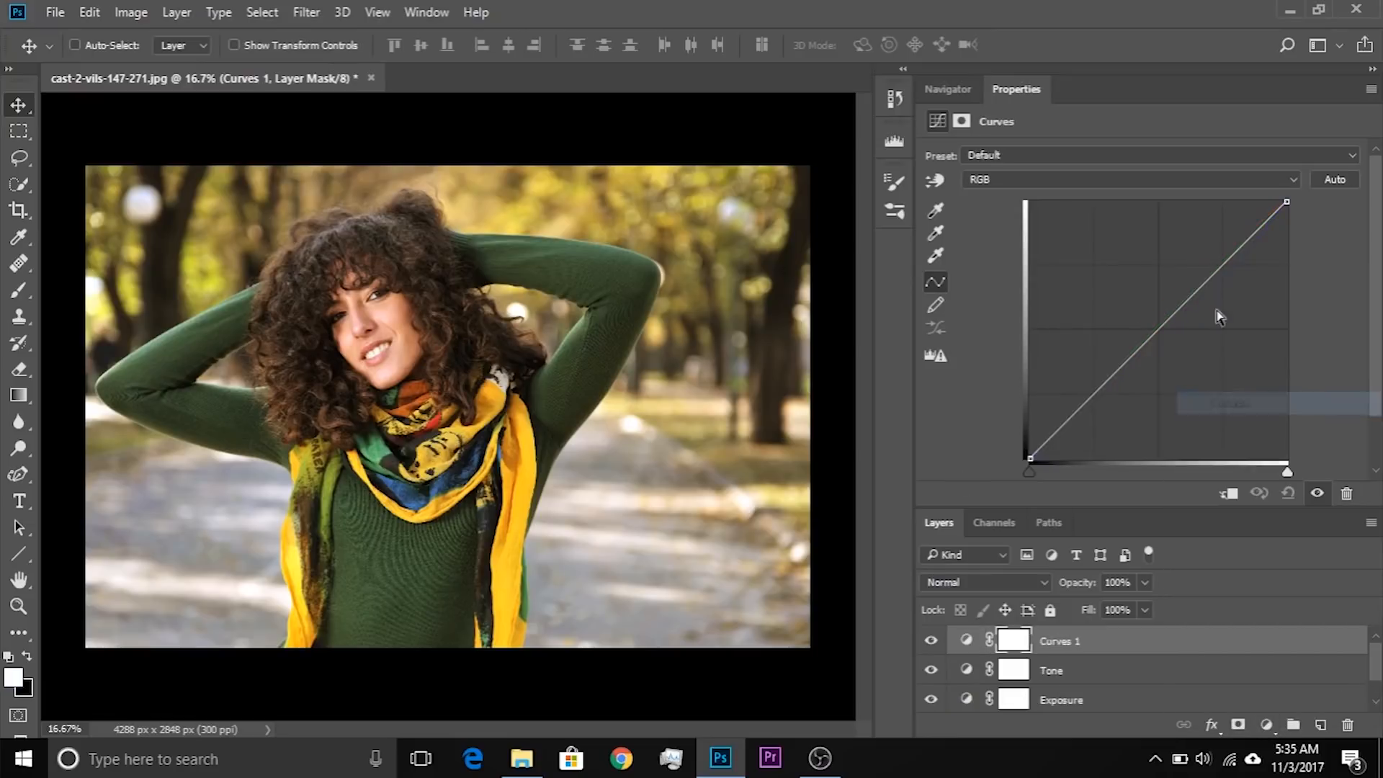
{"action": "left_click", "coordinate": [1006, 179]}
{"action": "left_click", "coordinate": [1004, 231]}
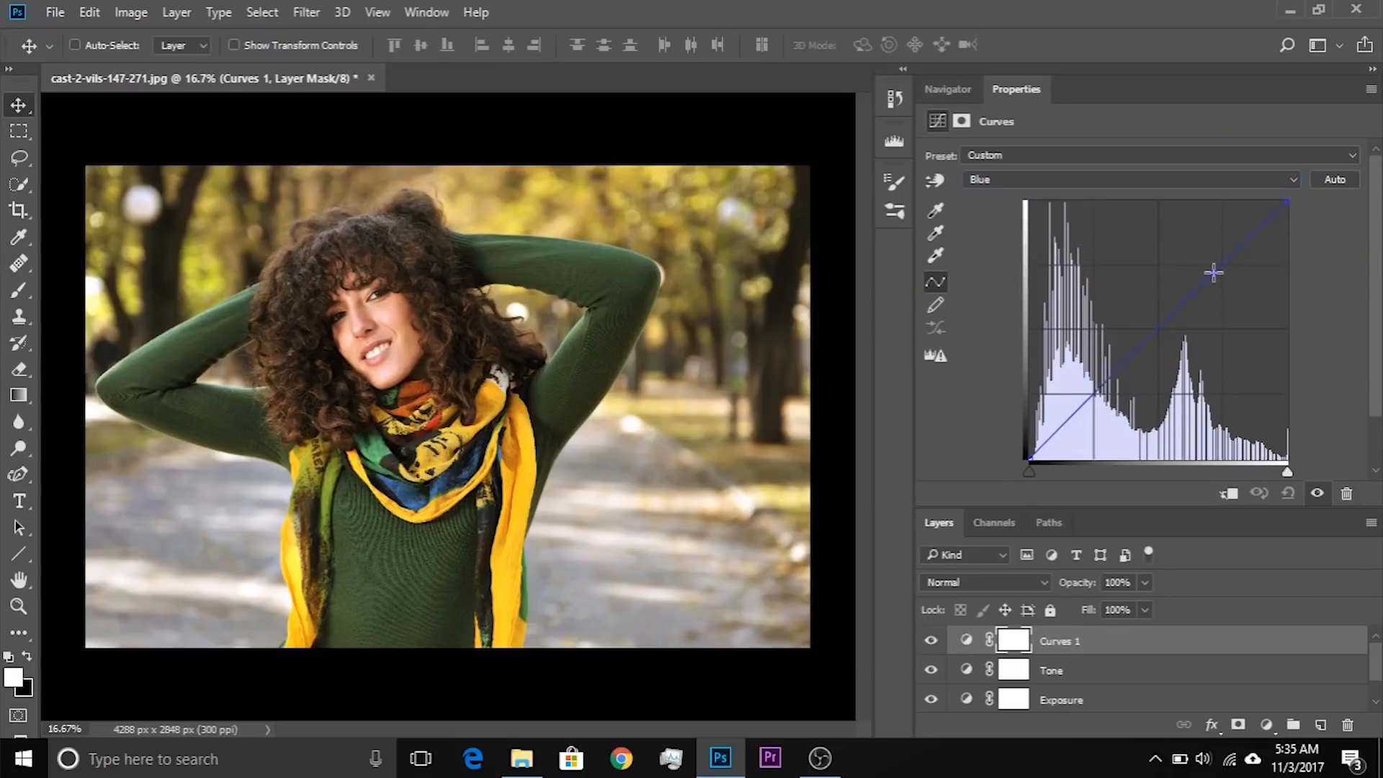
{"action": "left_click_drag", "start_coordinate": [1214, 273], "coordinate": [1220, 280]}
Lower the Green channel's curve very slightly in the upper tones of the same Curves layer
{"action": "left_click", "coordinate": [1007, 181]}
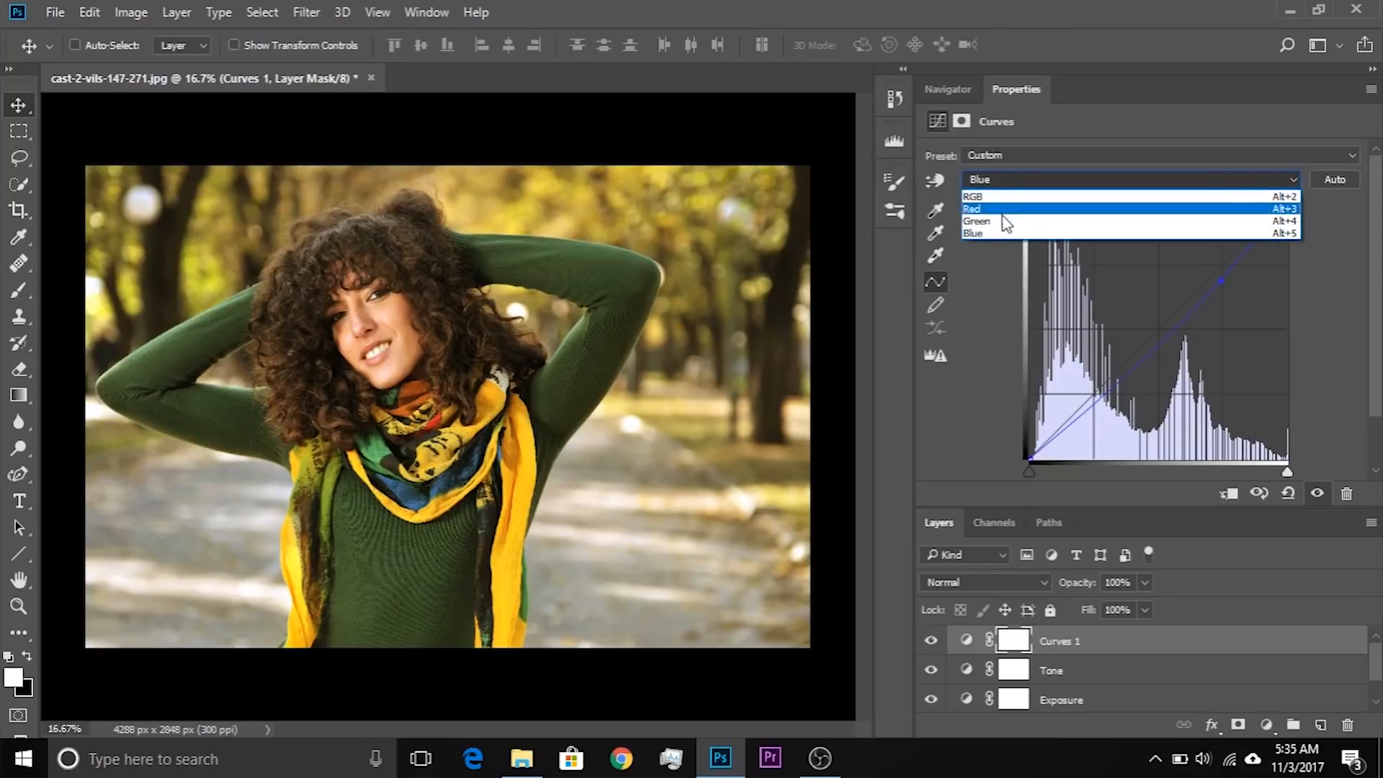
{"action": "left_click", "coordinate": [1008, 216]}
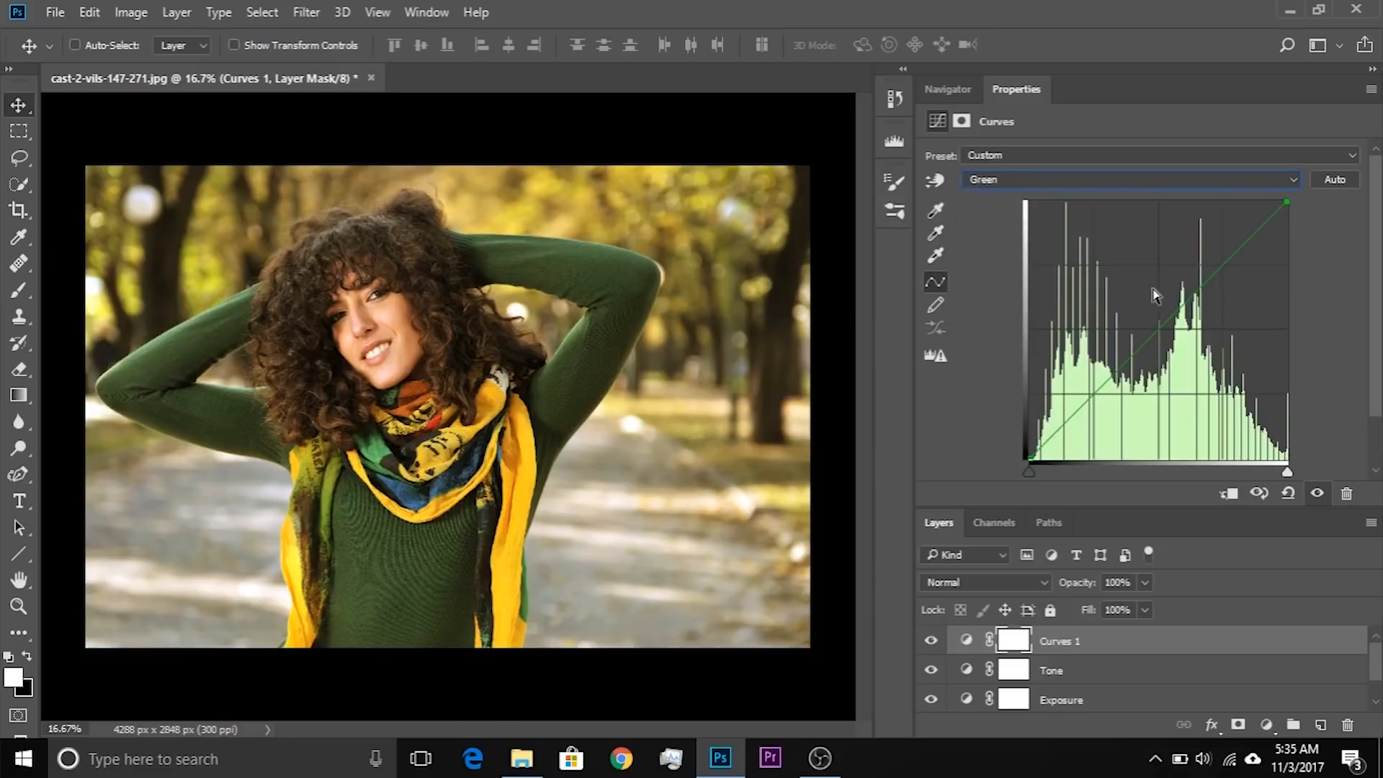
{"action": "left_click", "coordinate": [1197, 290]}
{"action": "left_click_drag", "start_coordinate": [1198, 292], "coordinate": [1201, 292]}
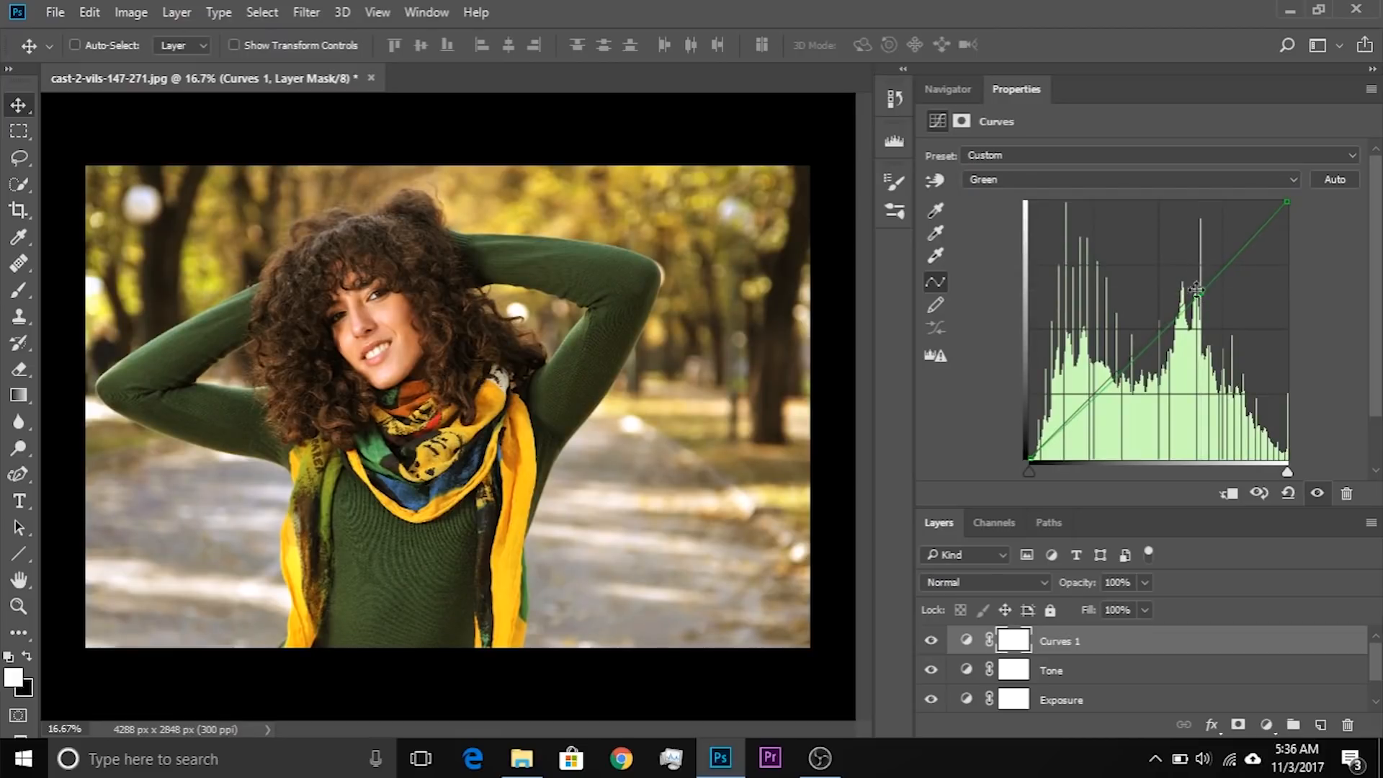
Toggle layer visibility off and on to compare the photo before and after the color adjustments
{"action": "scroll", "coordinate": [1008, 702], "scroll_direction": "down", "scroll_amount": 1}
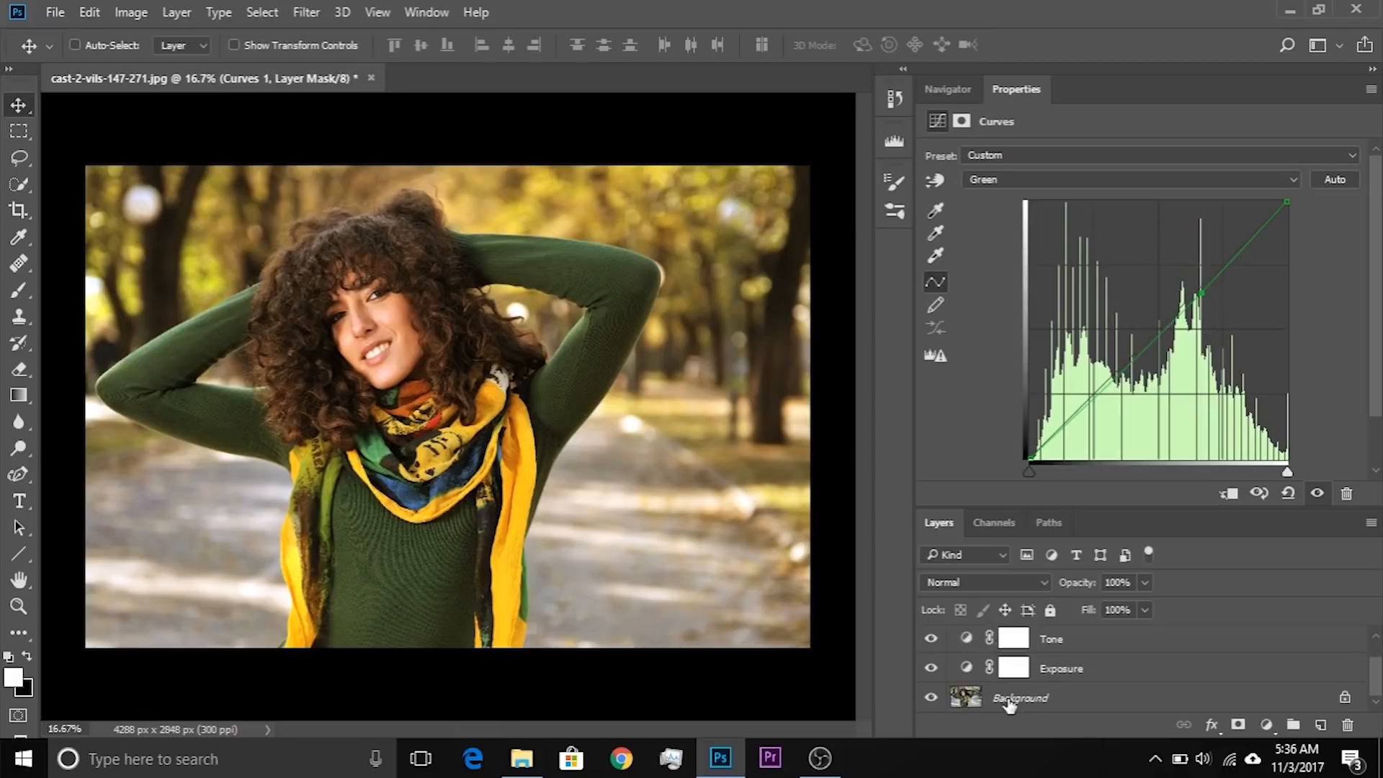
{"action": "key", "text": "ctrl+comma"}
{"action": "key", "text": "ctrl+comma"}
{"action": "scroll", "coordinate": [964, 700], "scroll_direction": "up", "scroll_amount": 1}
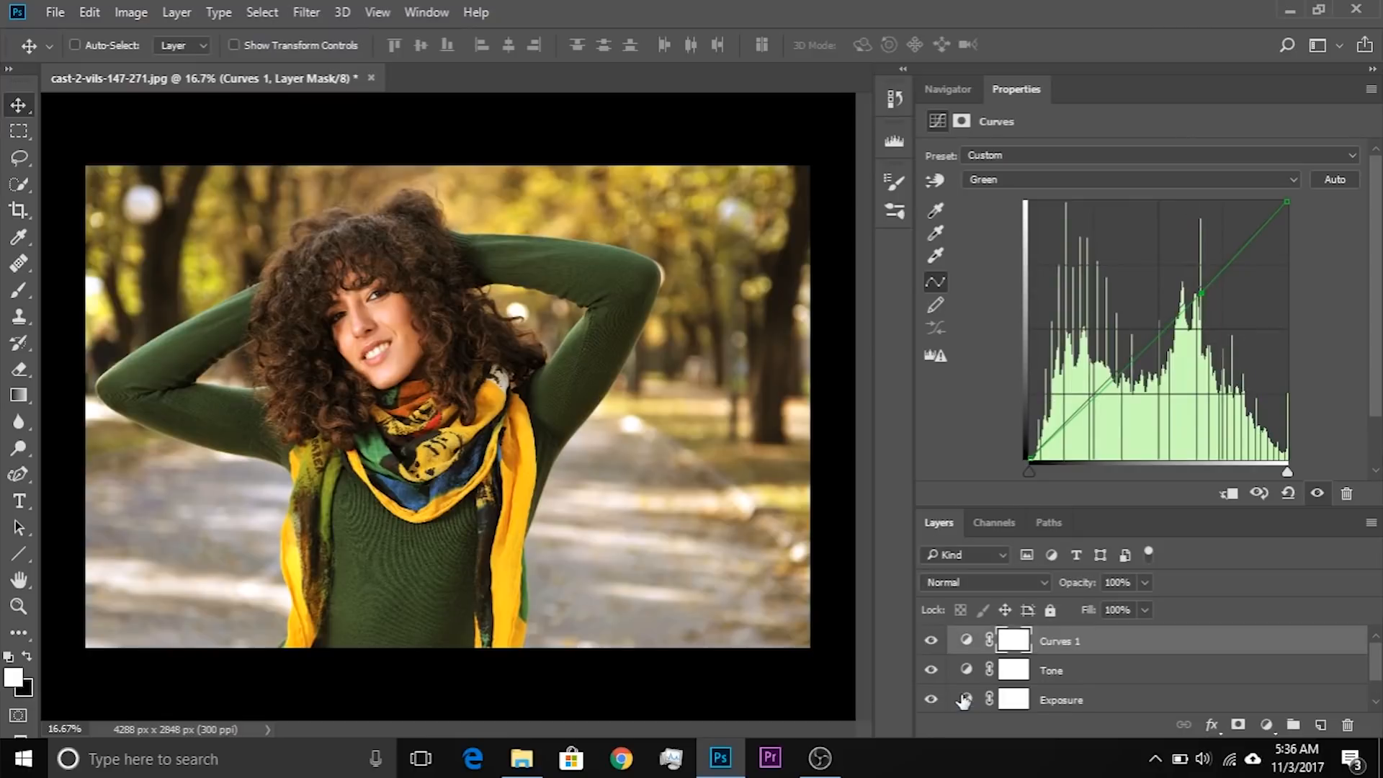
Rename the top Curves layer with the Blue and Green channel adjustments as Additional
{"action": "double_click", "coordinate": [1058, 641]}
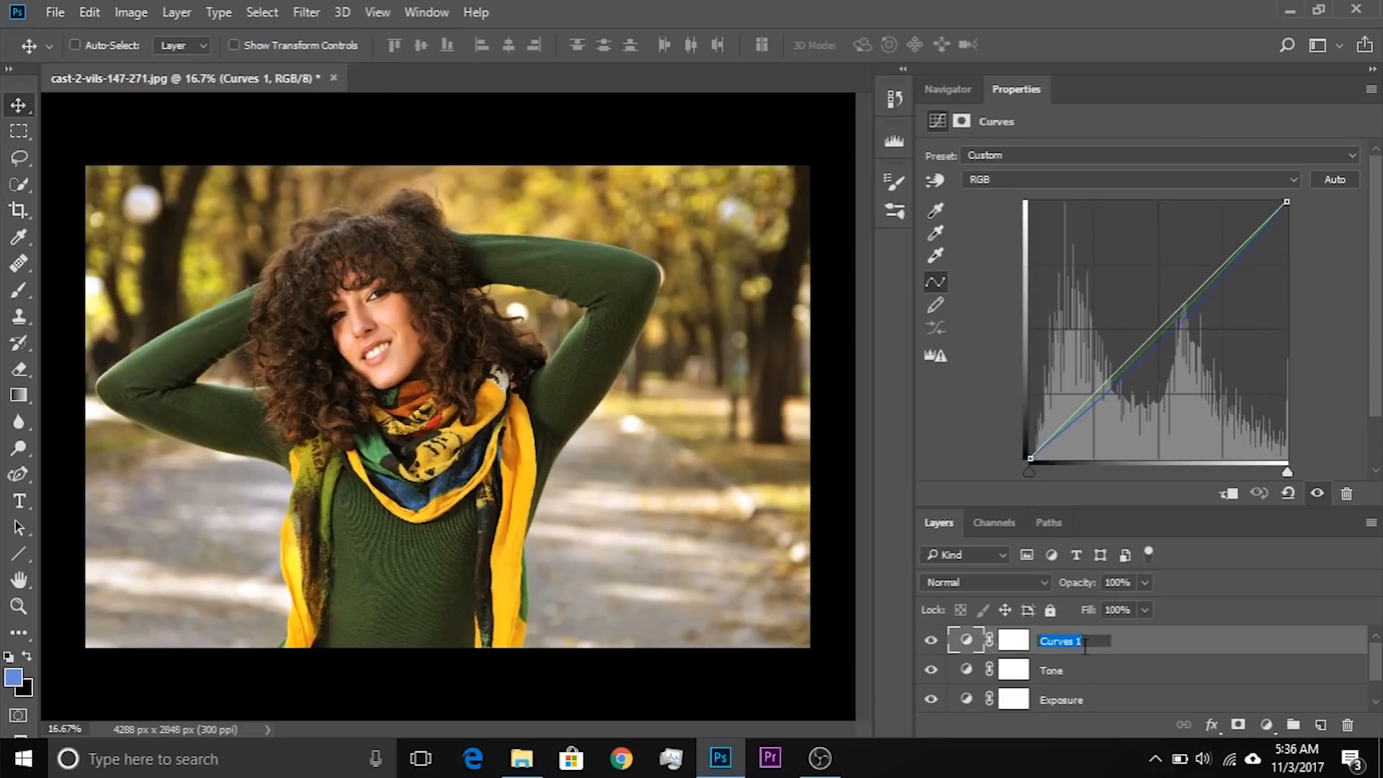
{"action": "type", "text": "Additional"}
{"action": "key", "text": "Return"}
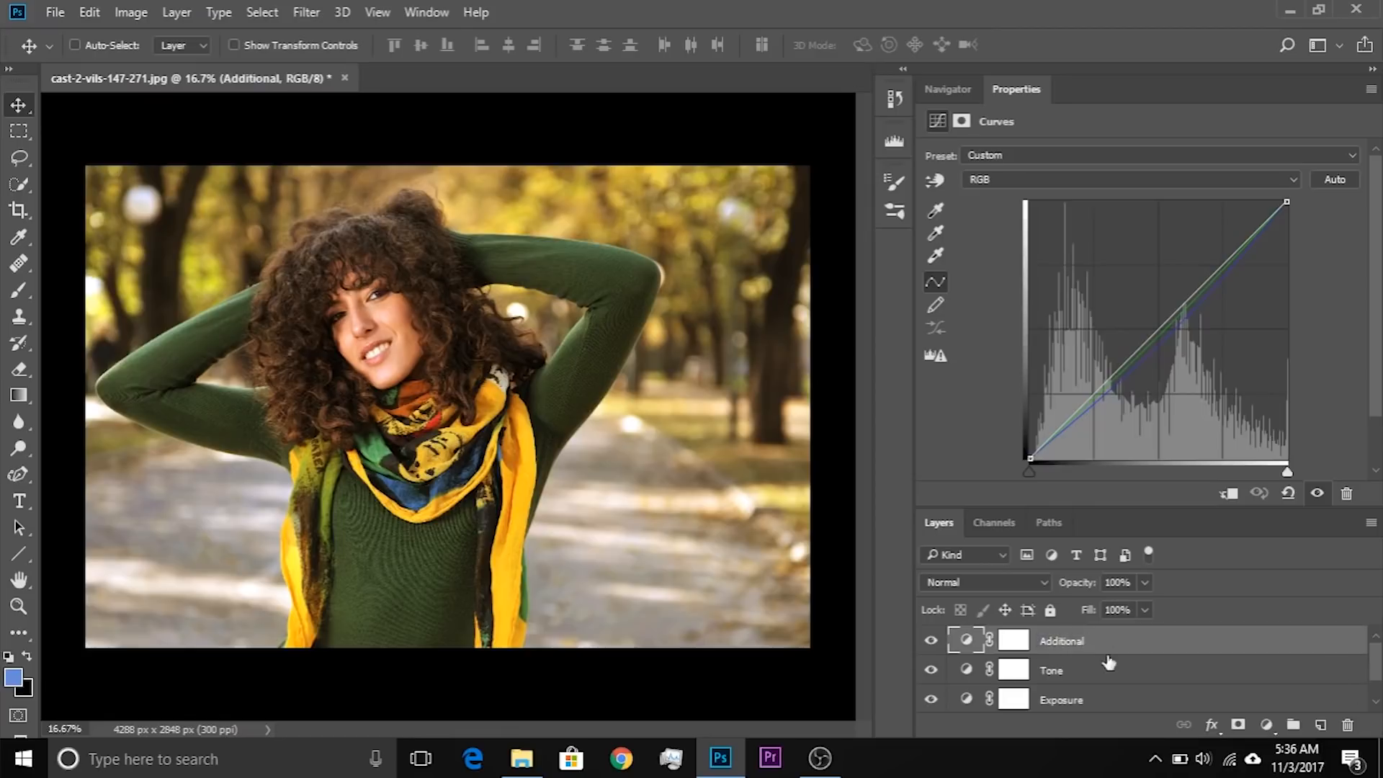
Group the Additional, Tone and Exposure adjustment layers and name the group Minimal
{"action": "scroll", "coordinate": [1103, 661], "scroll_direction": "down", "scroll_amount": 1}
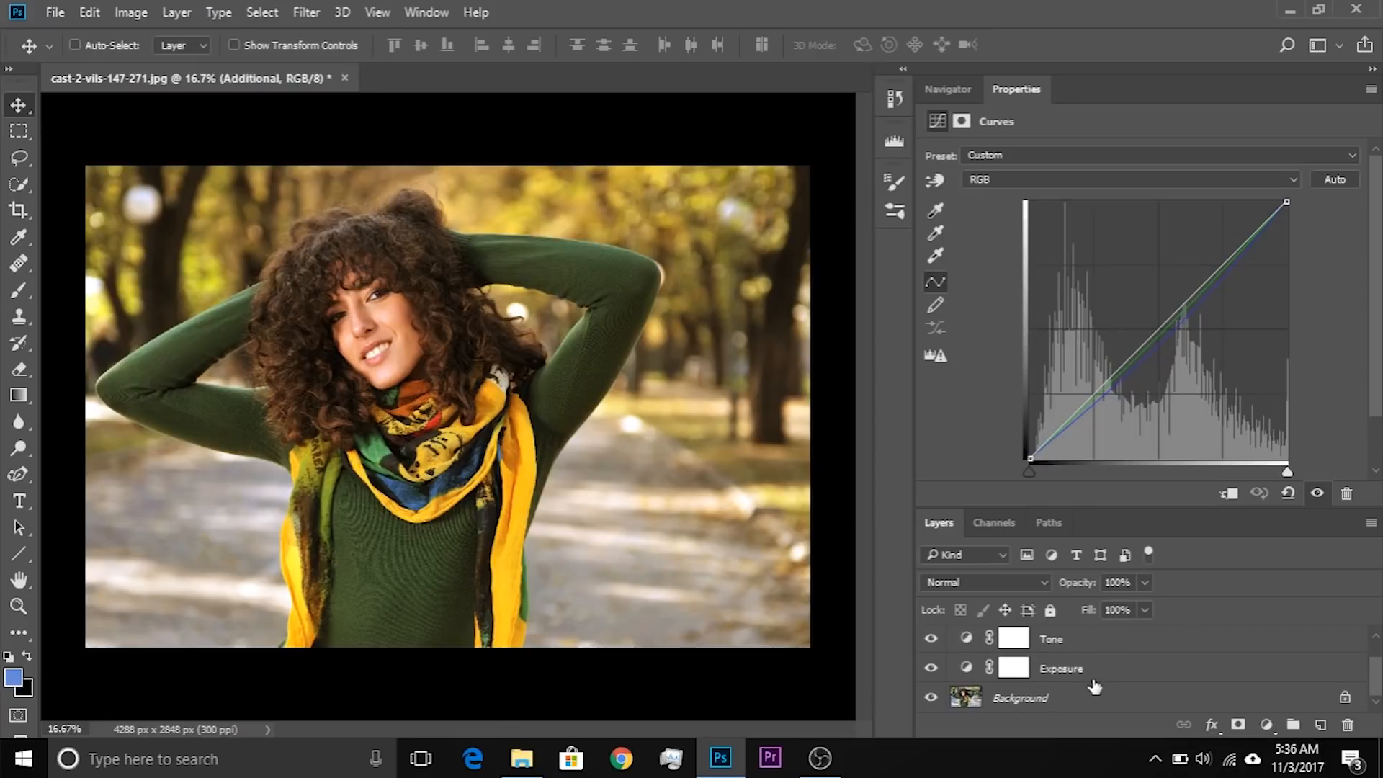
{"action": "left_click", "coordinate": [1080, 670]}
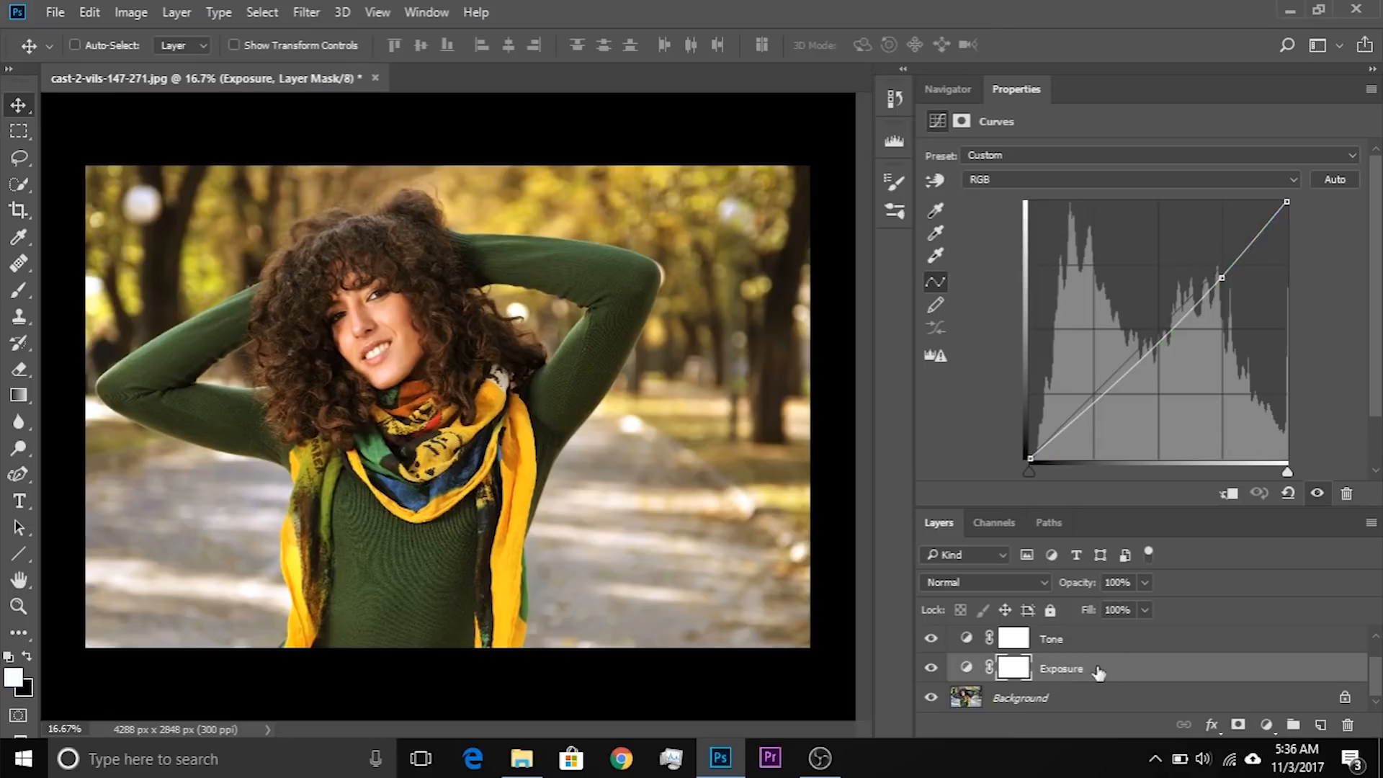
{"action": "scroll", "coordinate": [1085, 677], "scroll_direction": "up", "scroll_amount": 1}
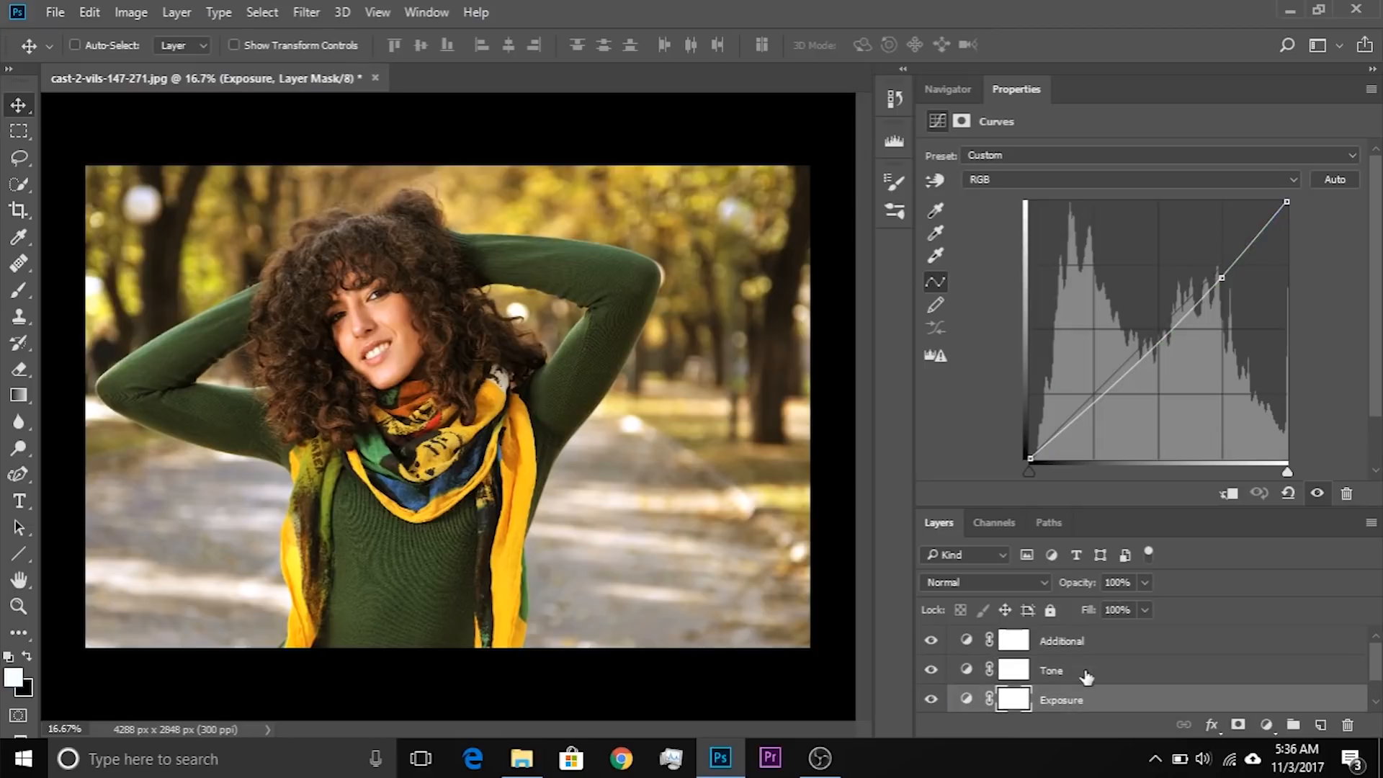
{"action": "left_click", "coordinate": [1078, 641], "text": "shift"}
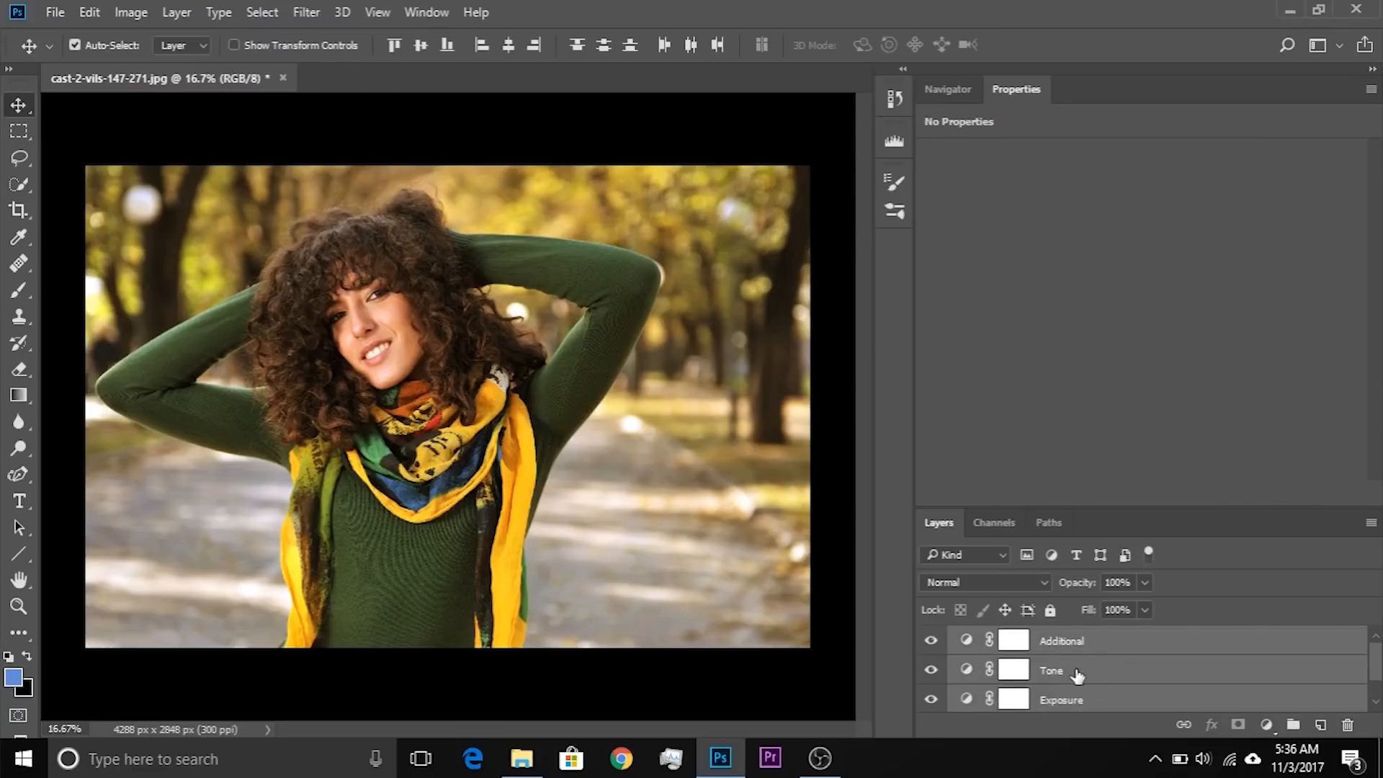
{"action": "key", "text": "ctrl+g"}
{"action": "double_click", "coordinate": [1014, 638]}
{"action": "type", "text": "Minimal"}
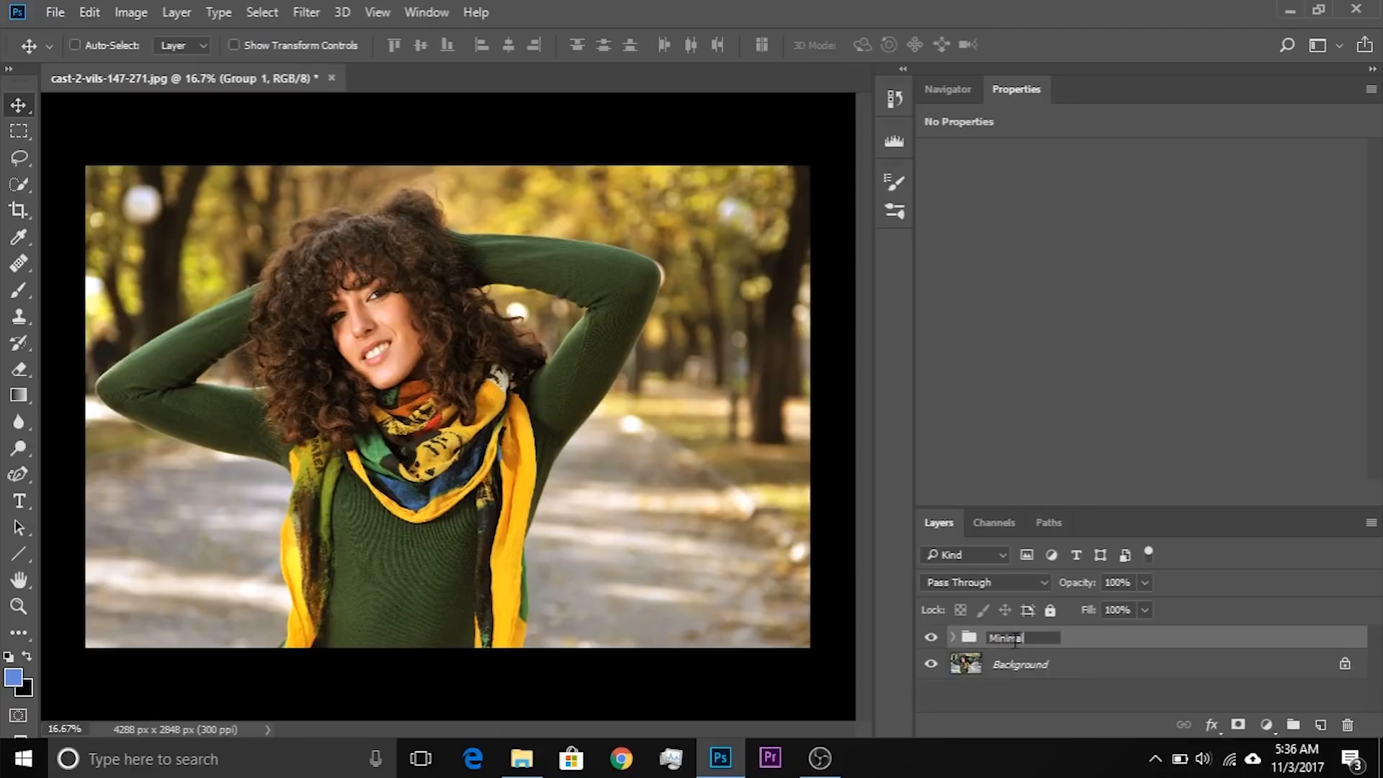
{"action": "key", "text": "Return"}
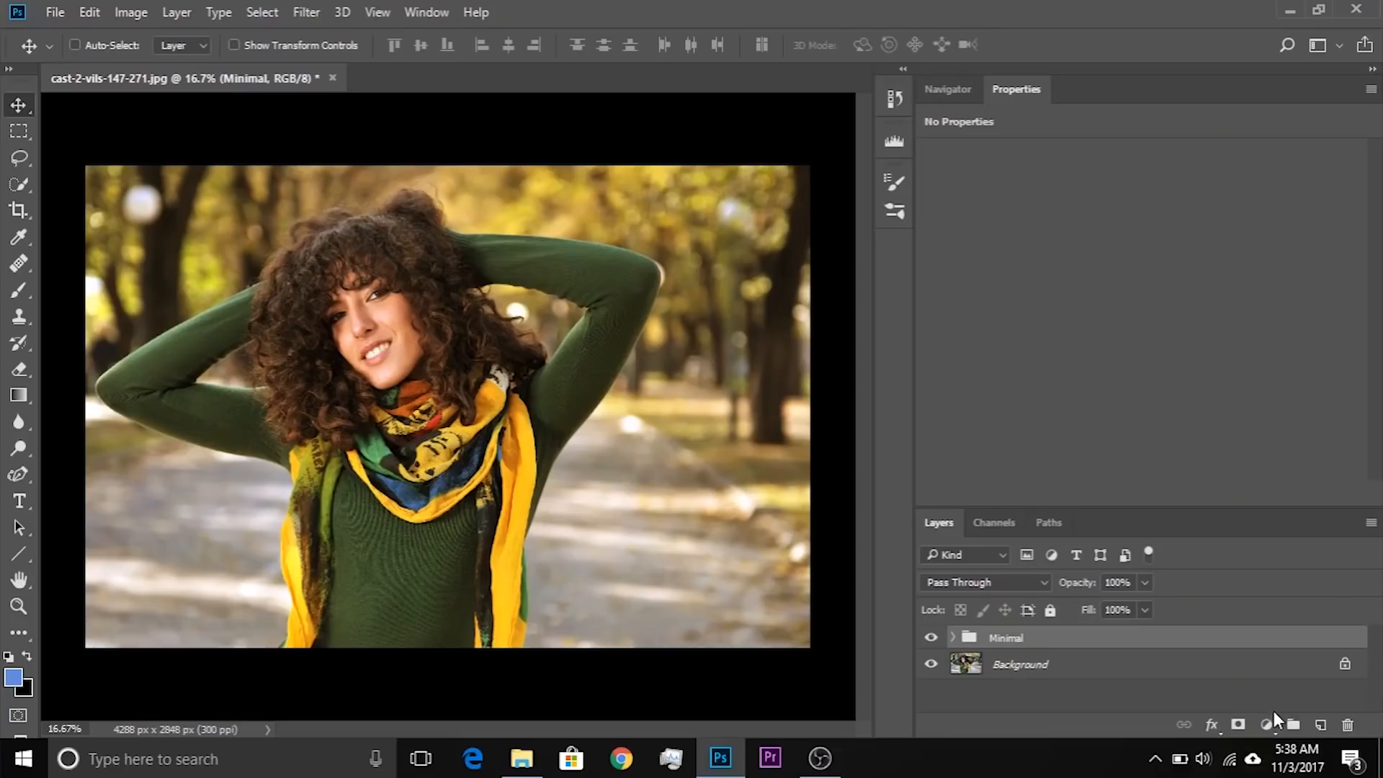
Add a Hue/Saturation adjustment layer above the Minimal group
{"action": "left_click", "coordinate": [1268, 724]}
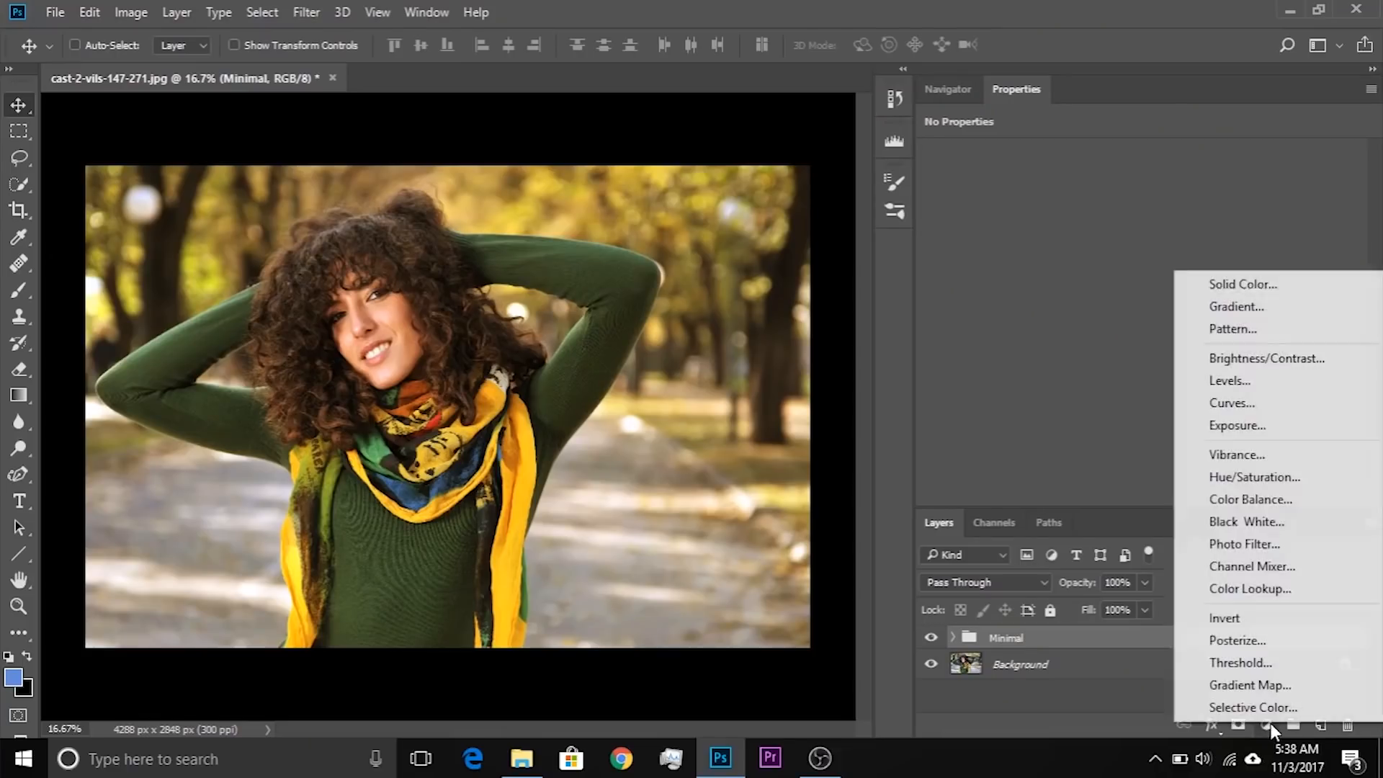
{"action": "left_click", "coordinate": [1230, 479]}
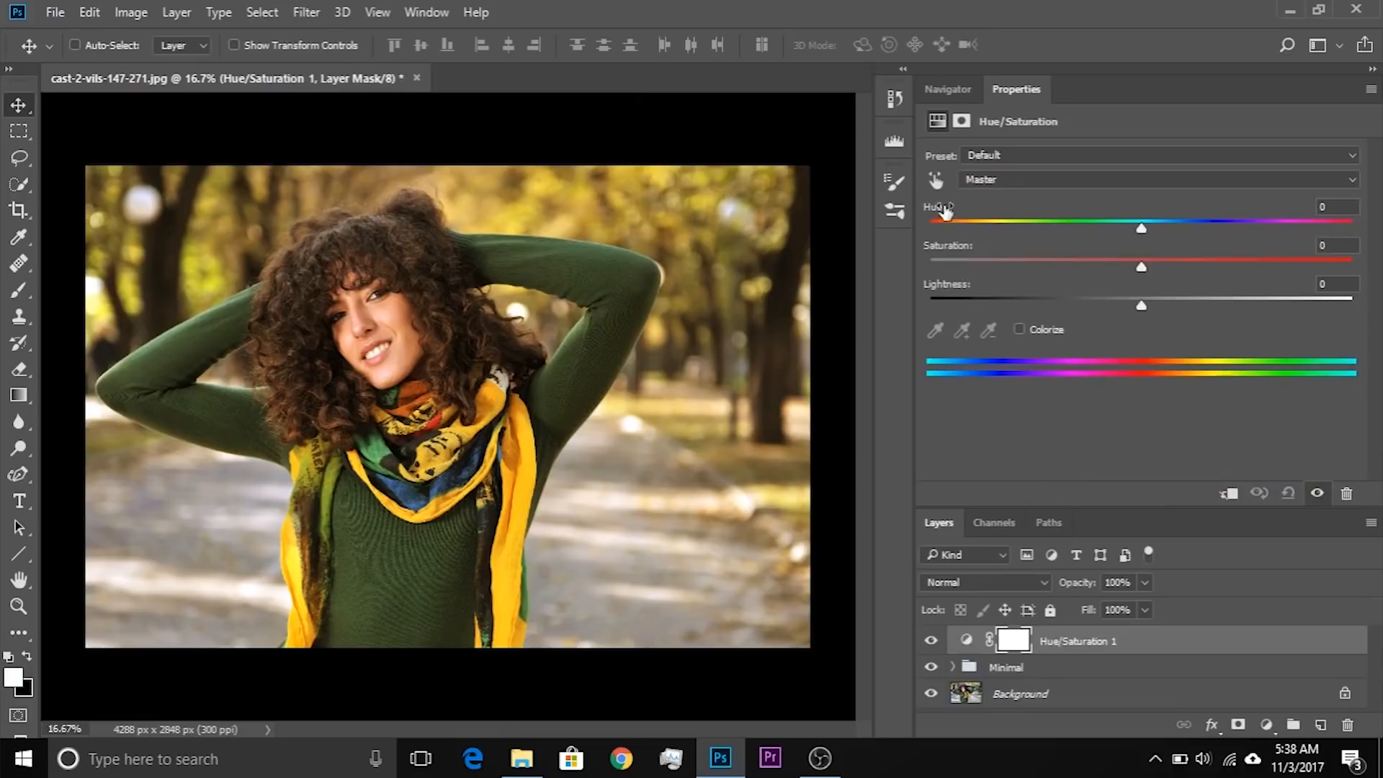
{"action": "left_click", "coordinate": [936, 180]}
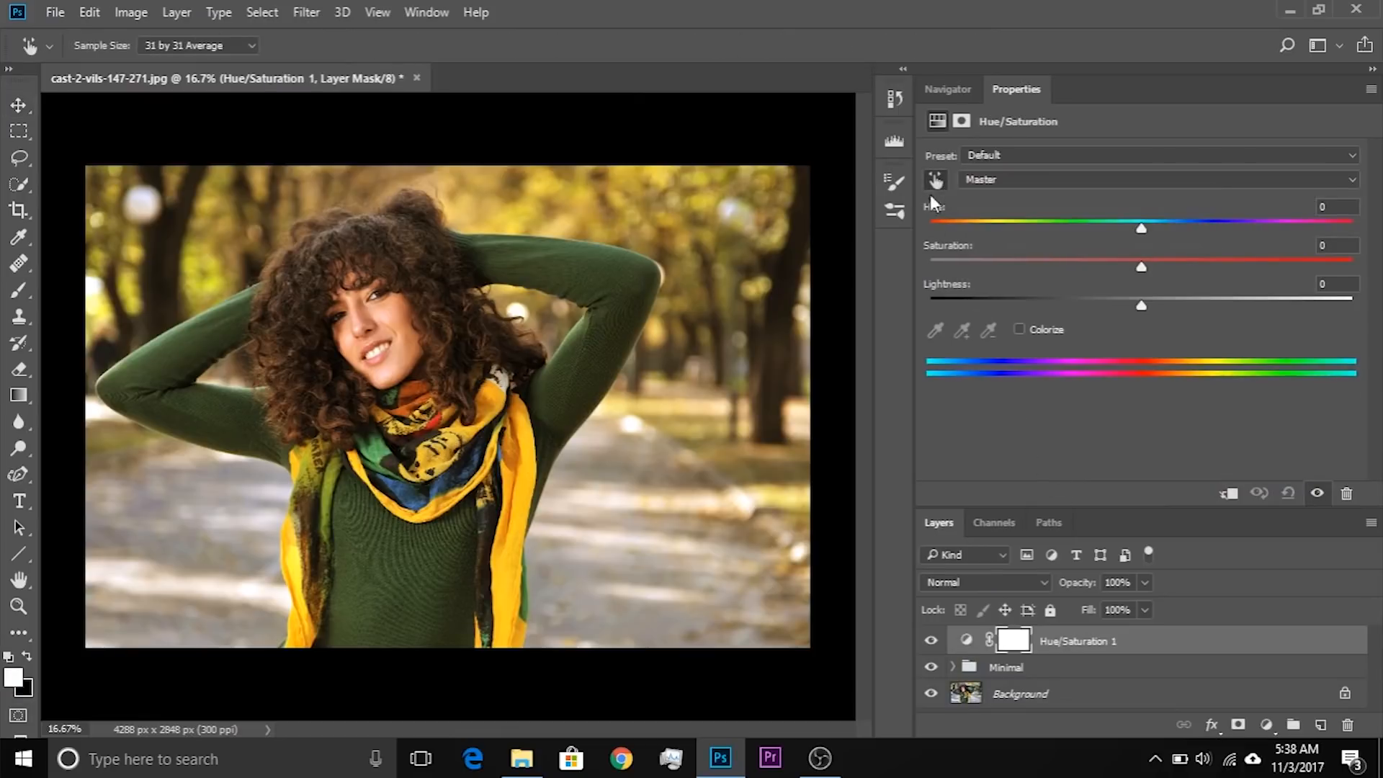
{"action": "left_click", "coordinate": [530, 203]}
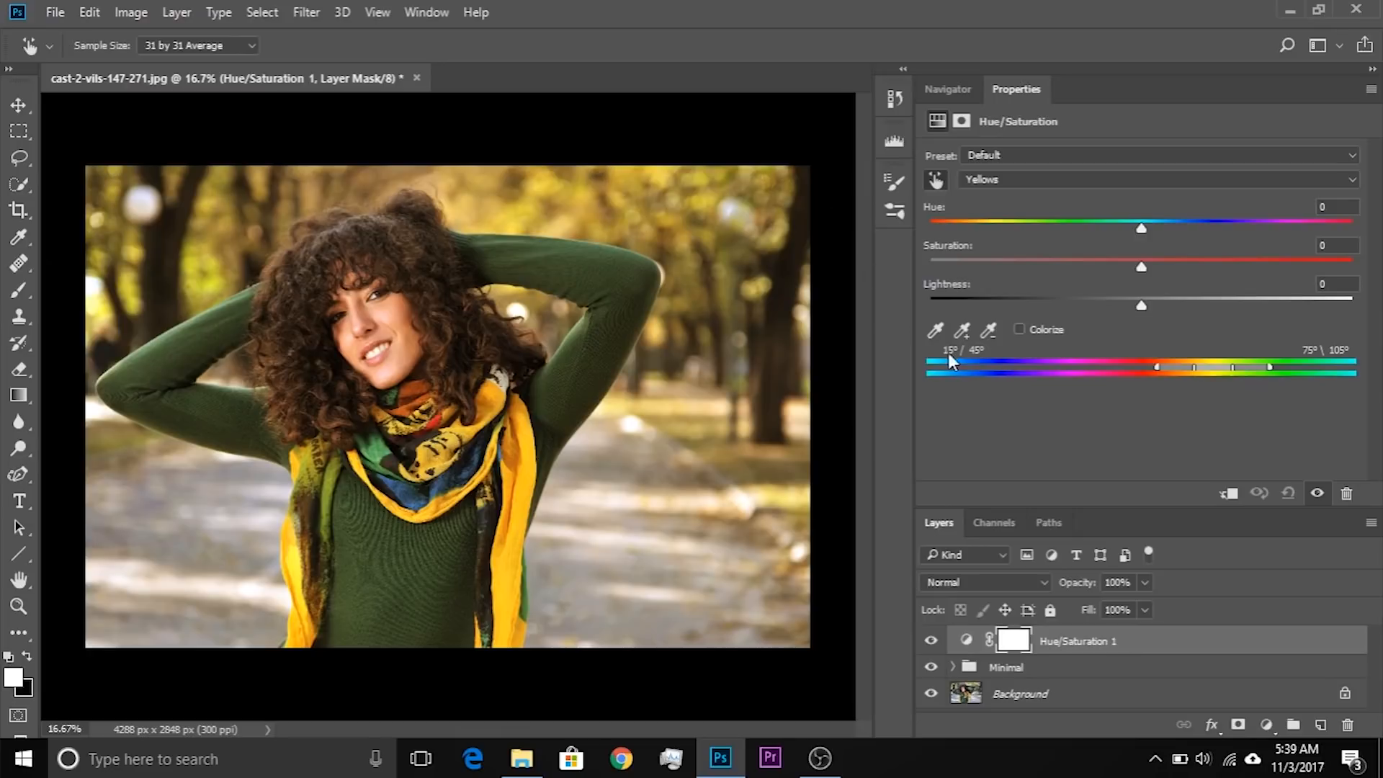
{"action": "left_click", "coordinate": [961, 332]}
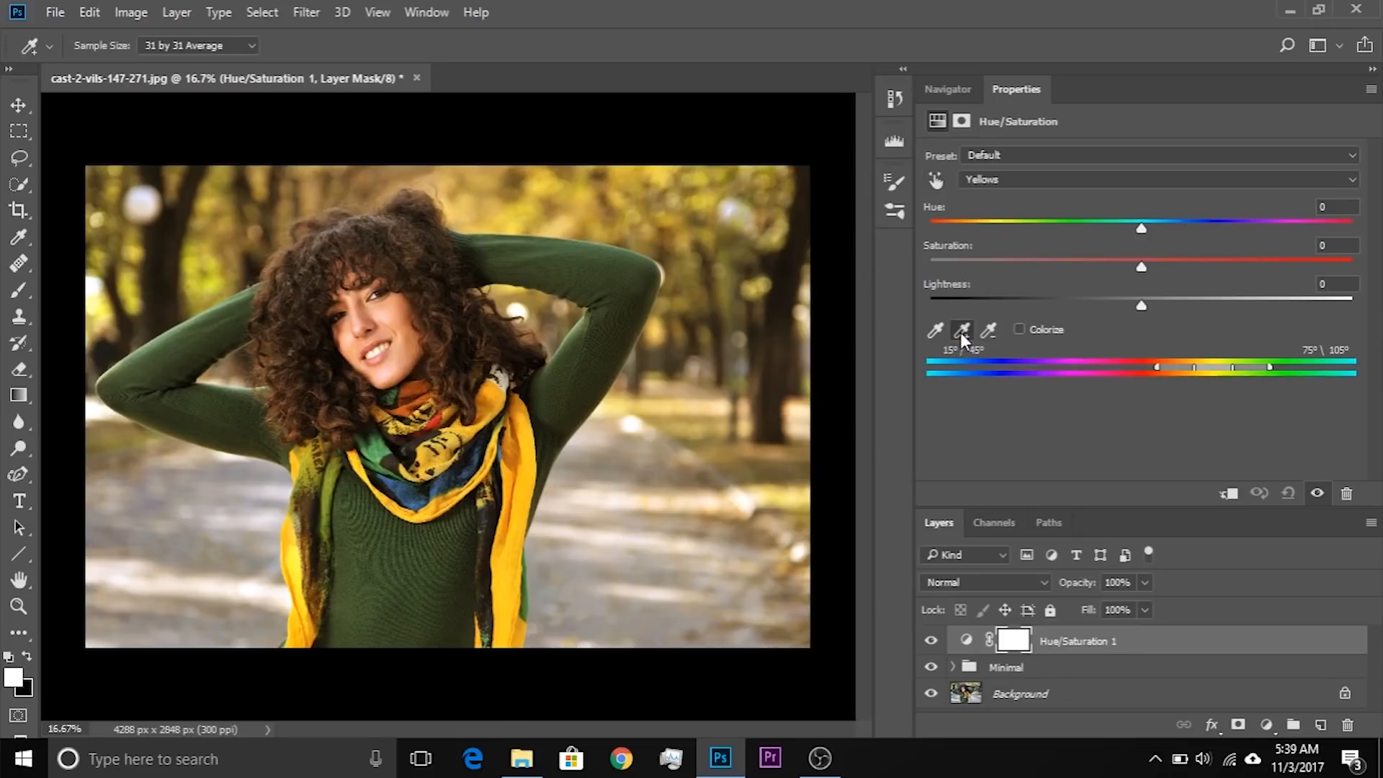
{"action": "left_click", "coordinate": [616, 209]}
{"action": "left_click", "coordinate": [1287, 492]}
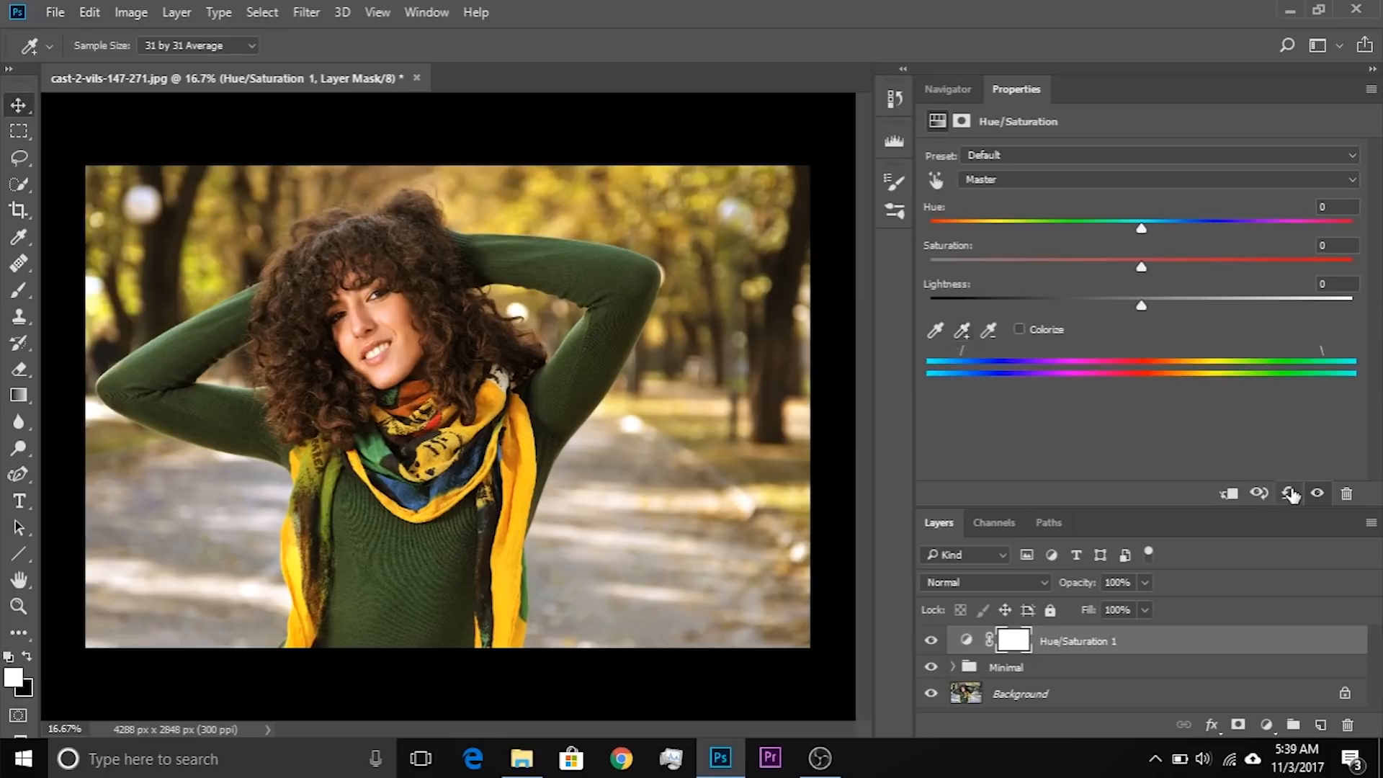
Target the Yellows by sampling the background foliage on the photo, and add more foliage and ground tones to the color range
{"action": "left_click", "coordinate": [936, 180]}
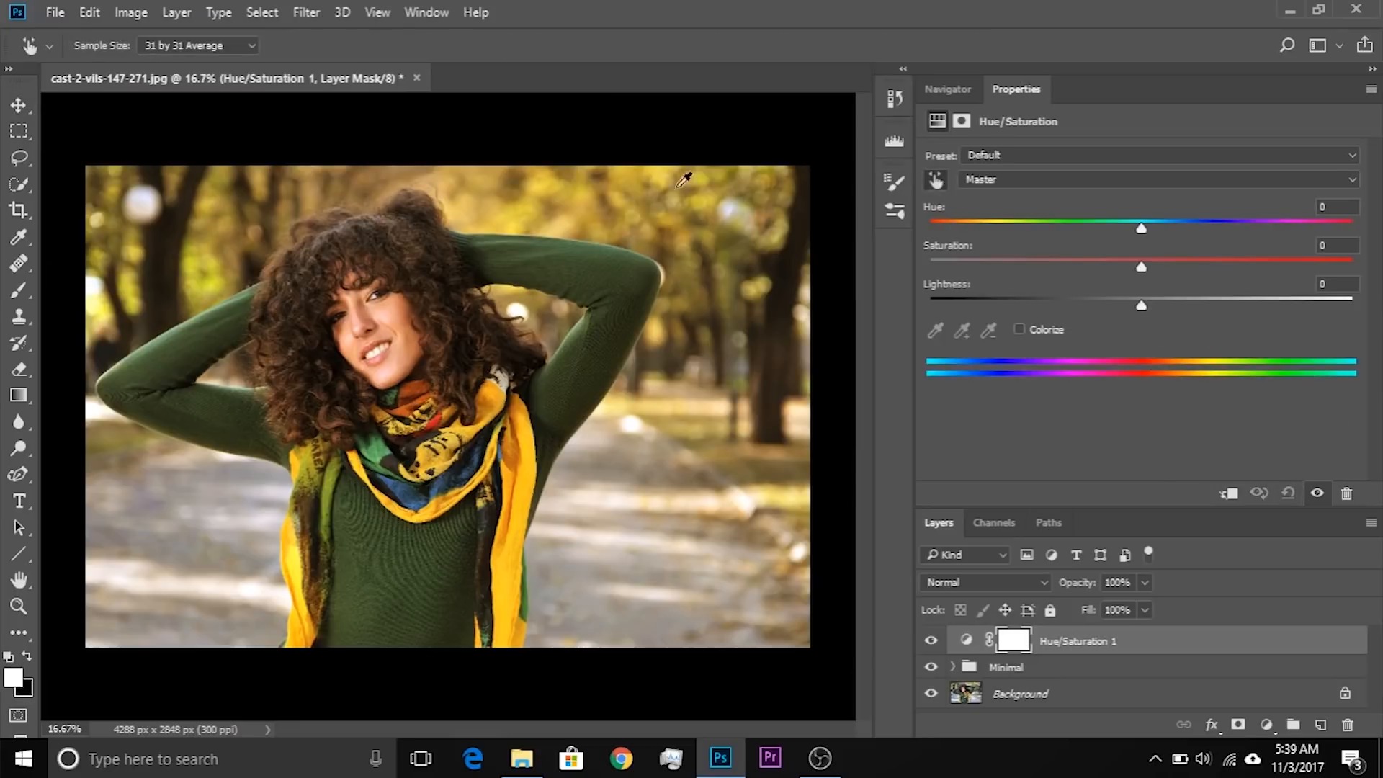
{"action": "left_click", "coordinate": [534, 214]}
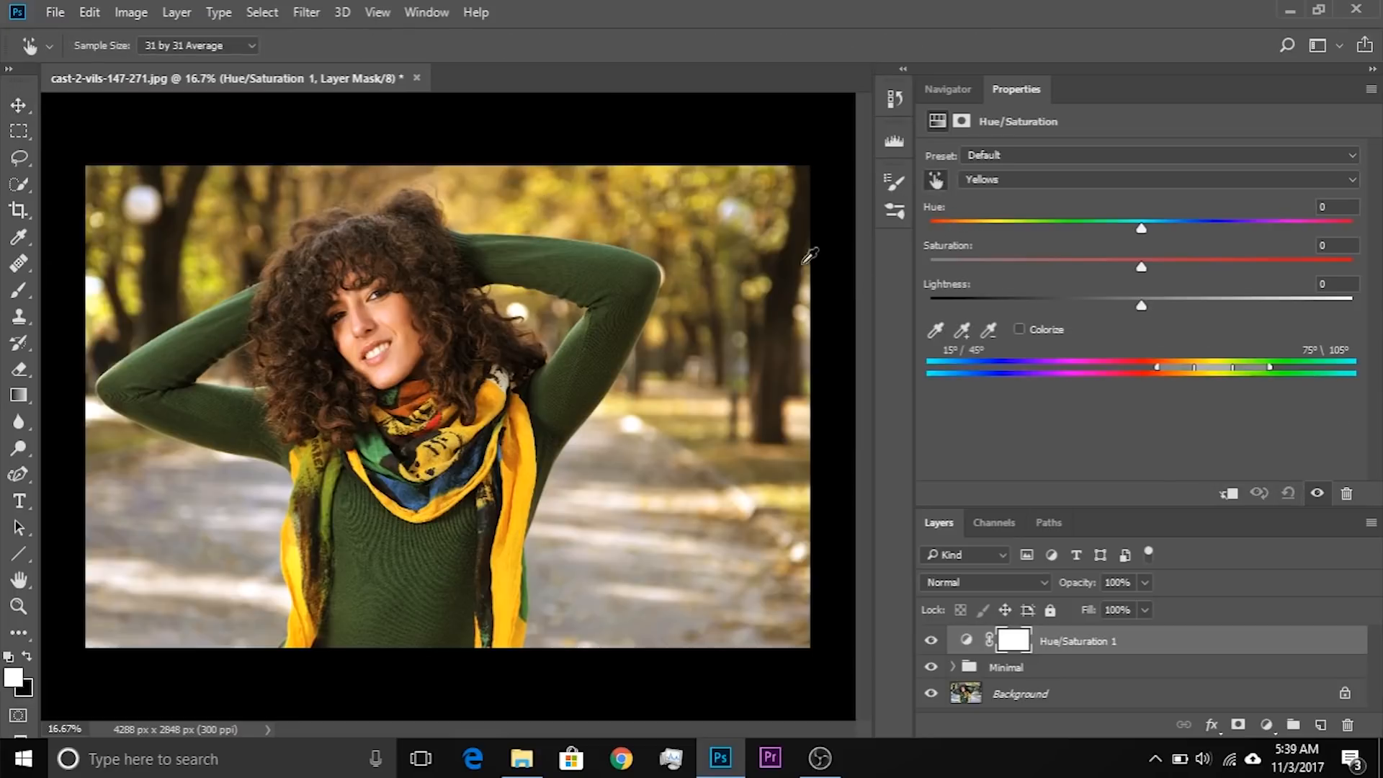
{"action": "left_click", "coordinate": [963, 331]}
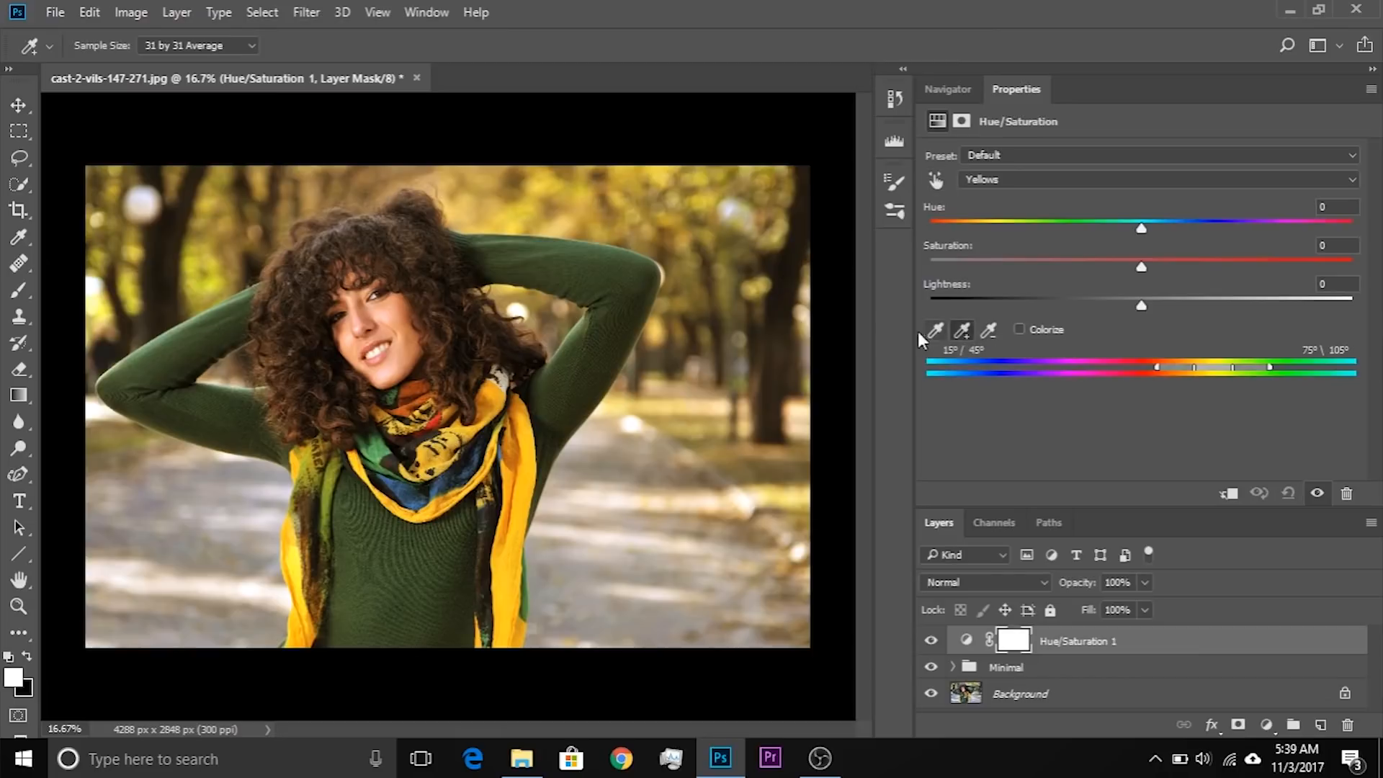
{"action": "left_click", "coordinate": [594, 218]}
{"action": "left_click", "coordinate": [477, 192]}
{"action": "left_click", "coordinate": [685, 403]}
Set the Yellows to hue -11, saturation +38 and lightness +15 for an orange autumn look
{"action": "left_click_drag", "start_coordinate": [1142, 230], "coordinate": [1121, 230]}
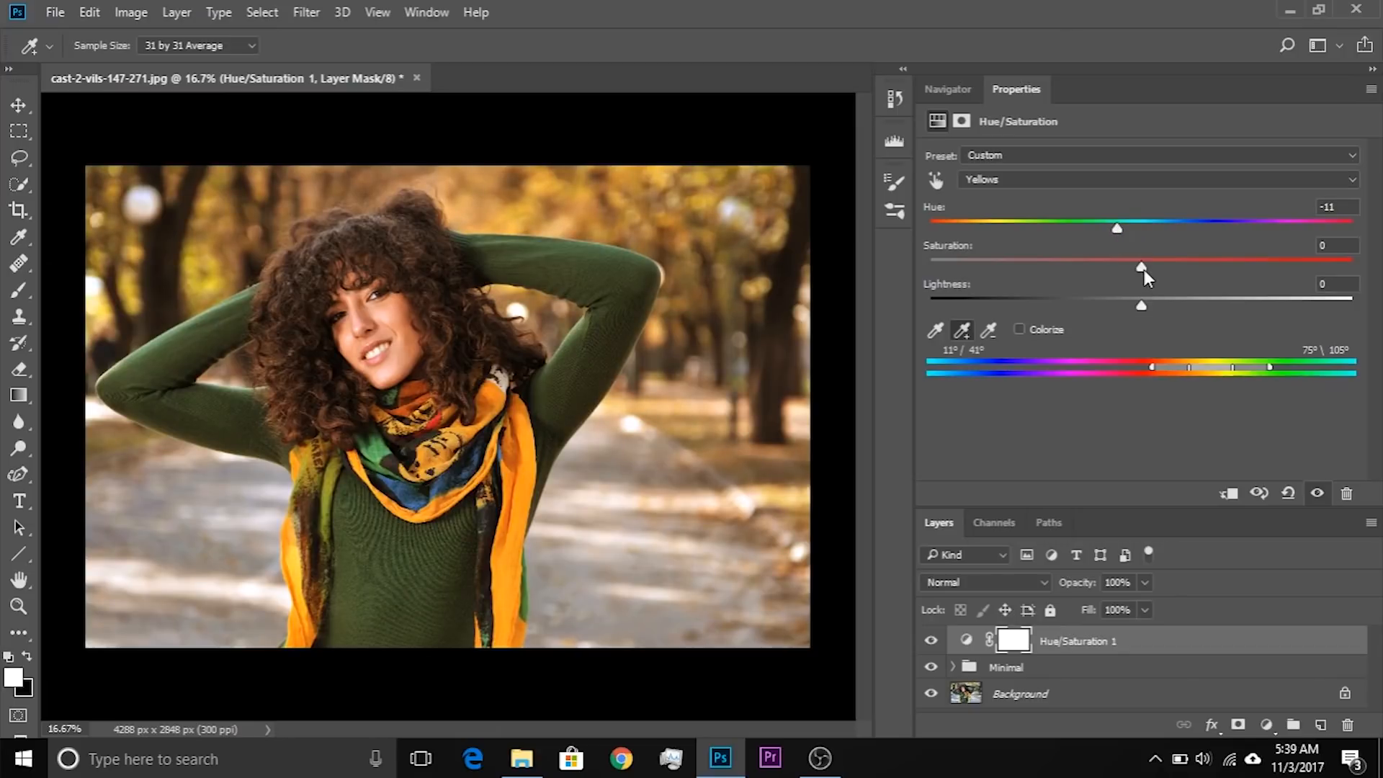
{"action": "left_click_drag", "start_coordinate": [1142, 306], "coordinate": [1173, 301]}
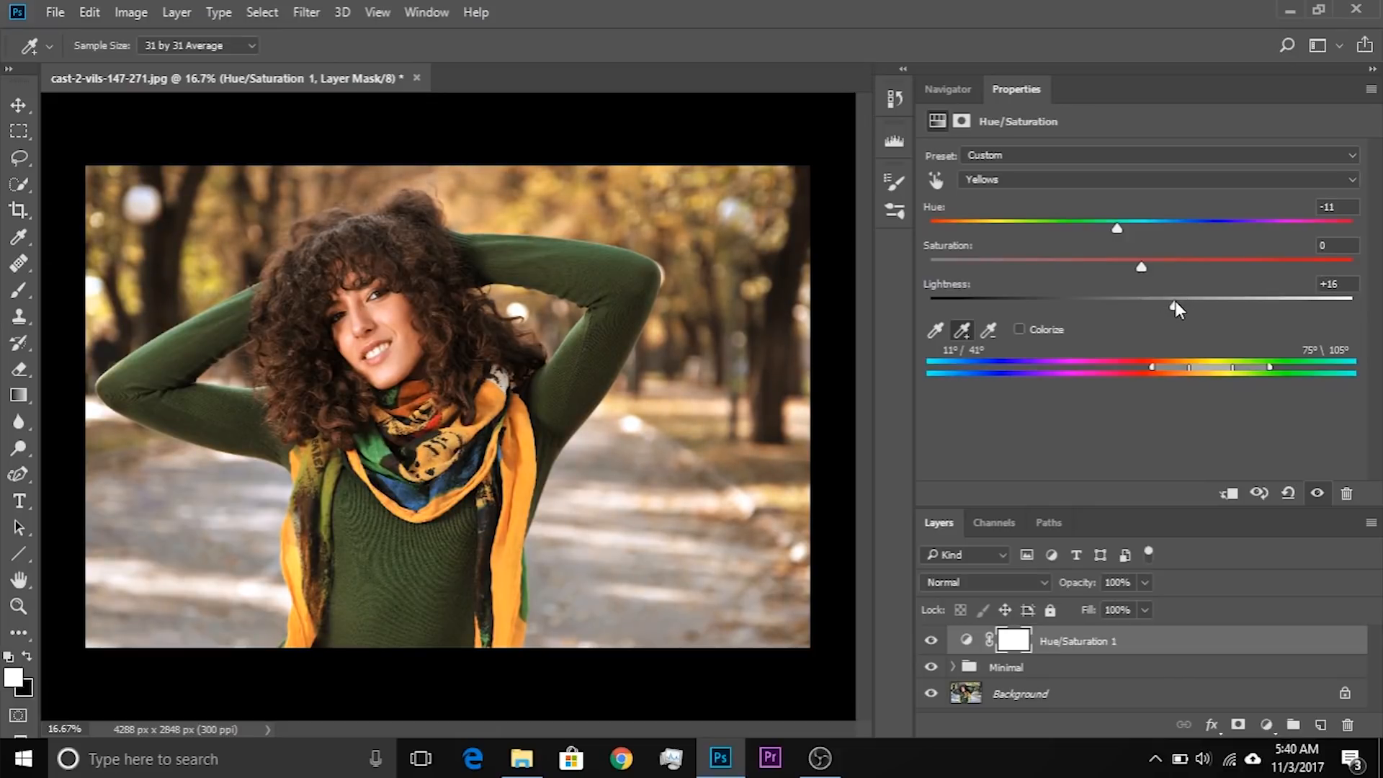
{"action": "left_click_drag", "start_coordinate": [1138, 267], "coordinate": [1242, 268]}
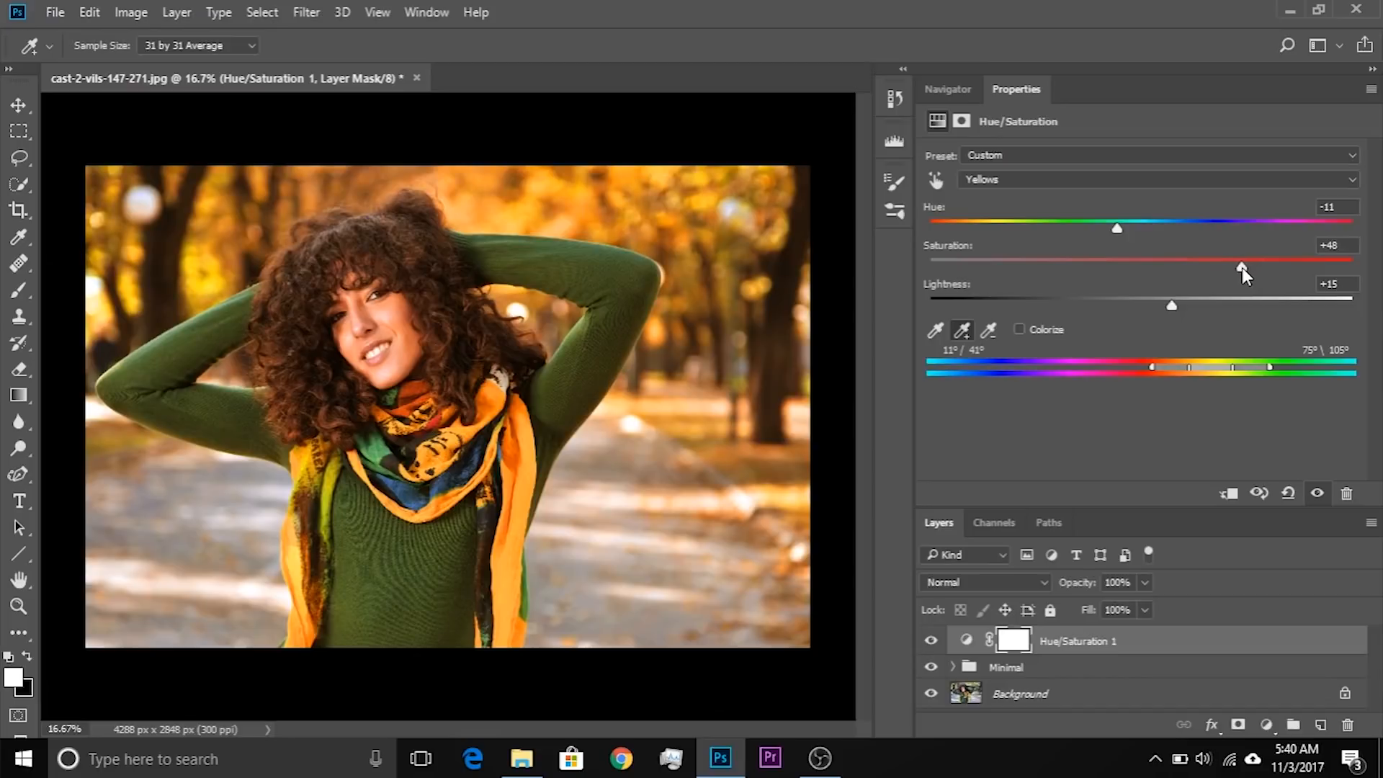
{"action": "left_click_drag", "start_coordinate": [1230, 265], "coordinate": [1222, 265]}
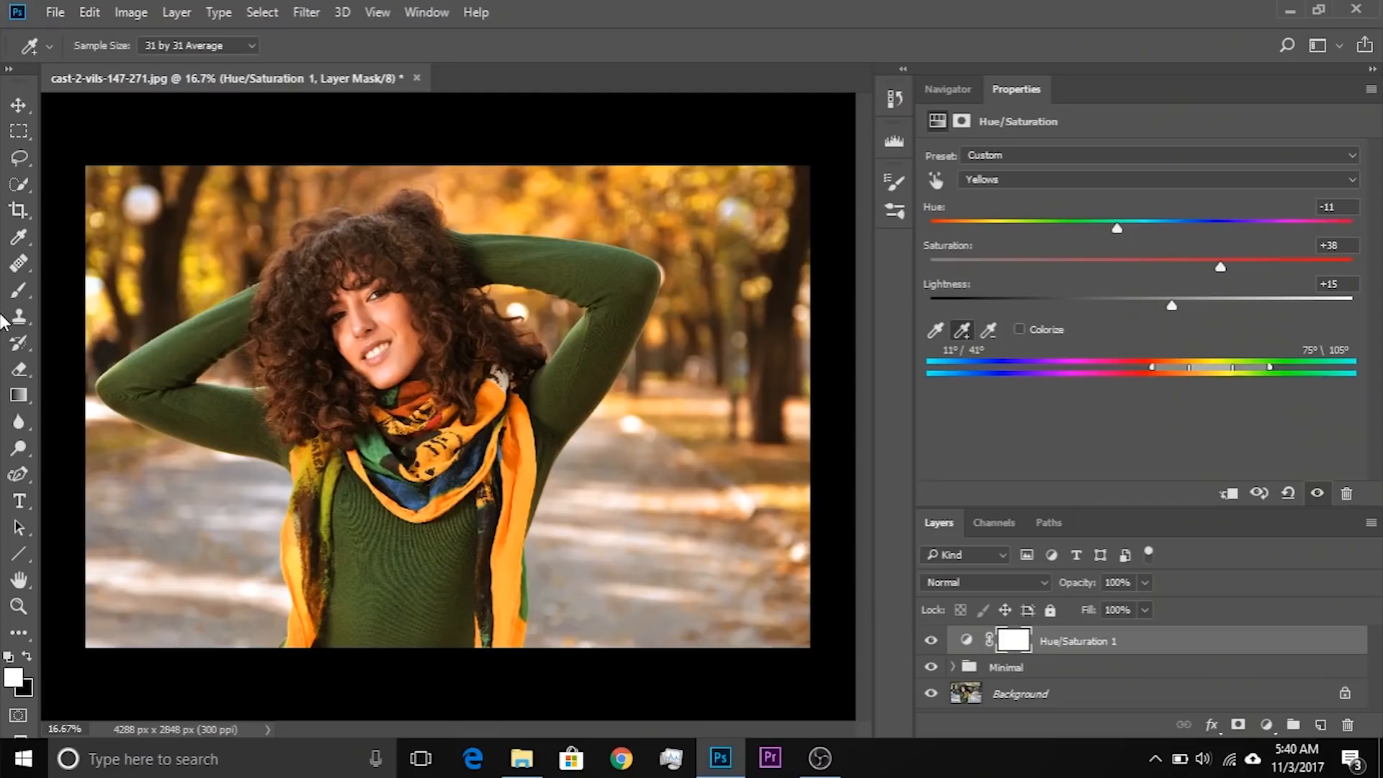
Paint black with a soft 390 px brush over the woman's face, scarf and body on the Hue/Saturation 1 mask
{"action": "left_click", "coordinate": [20, 292]}
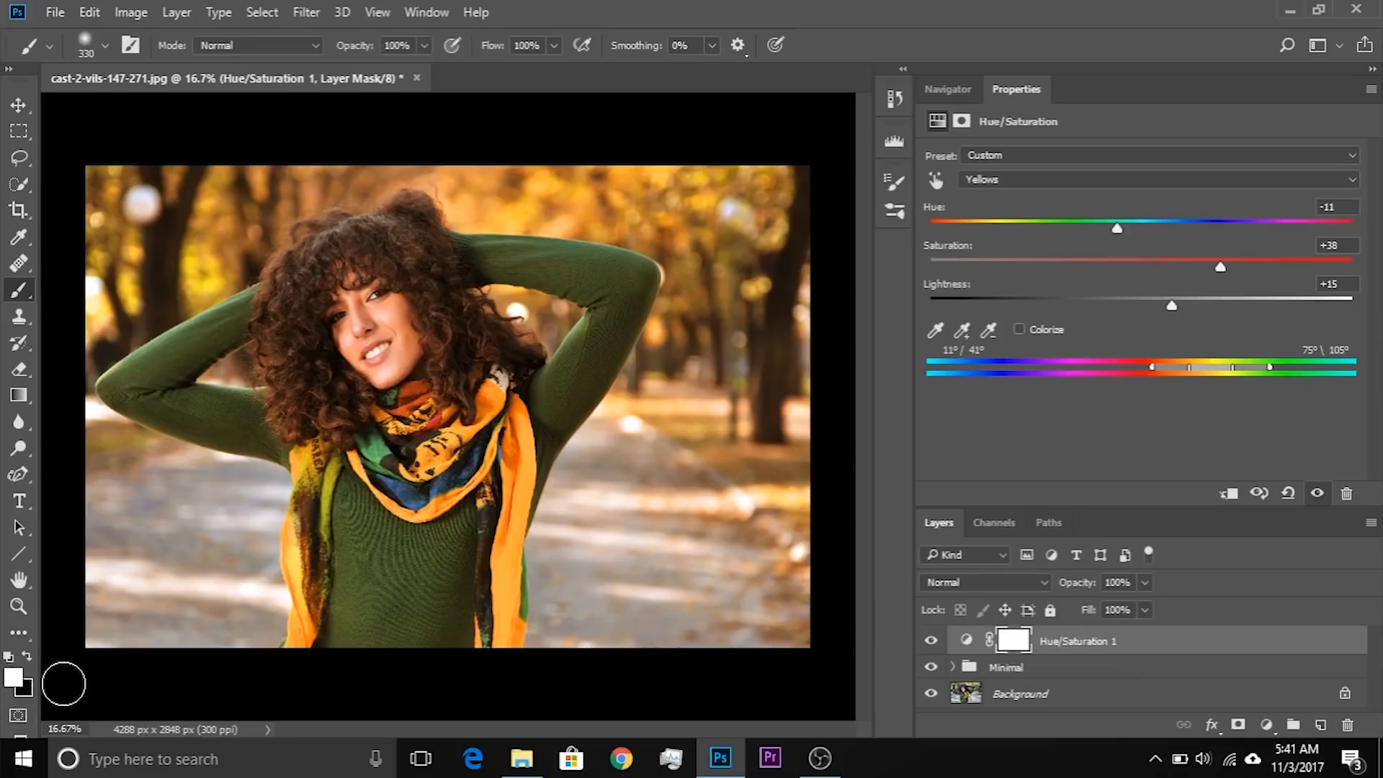
{"action": "key", "text": "x"}
{"action": "left_click_drag", "start_coordinate": [360, 349], "coordinate": [402, 350]}
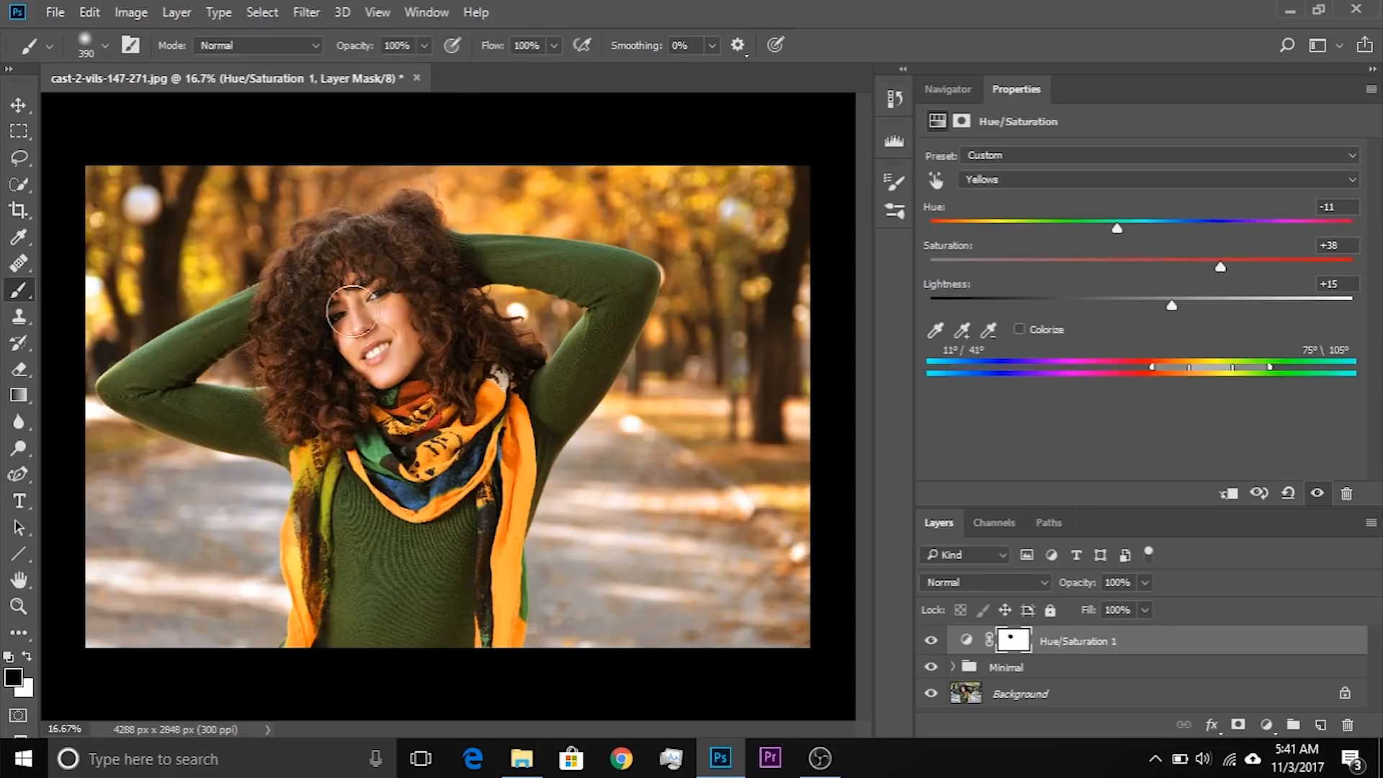
{"action": "mouse_move", "coordinate": [322, 438]}
{"action": "left_mouse_down"}
{"action": "mouse_move", "coordinate": [301, 630]}
{"action": "mouse_move", "coordinate": [504, 493]}
{"action": "mouse_move", "coordinate": [407, 461]}
{"action": "left_mouse_up"}
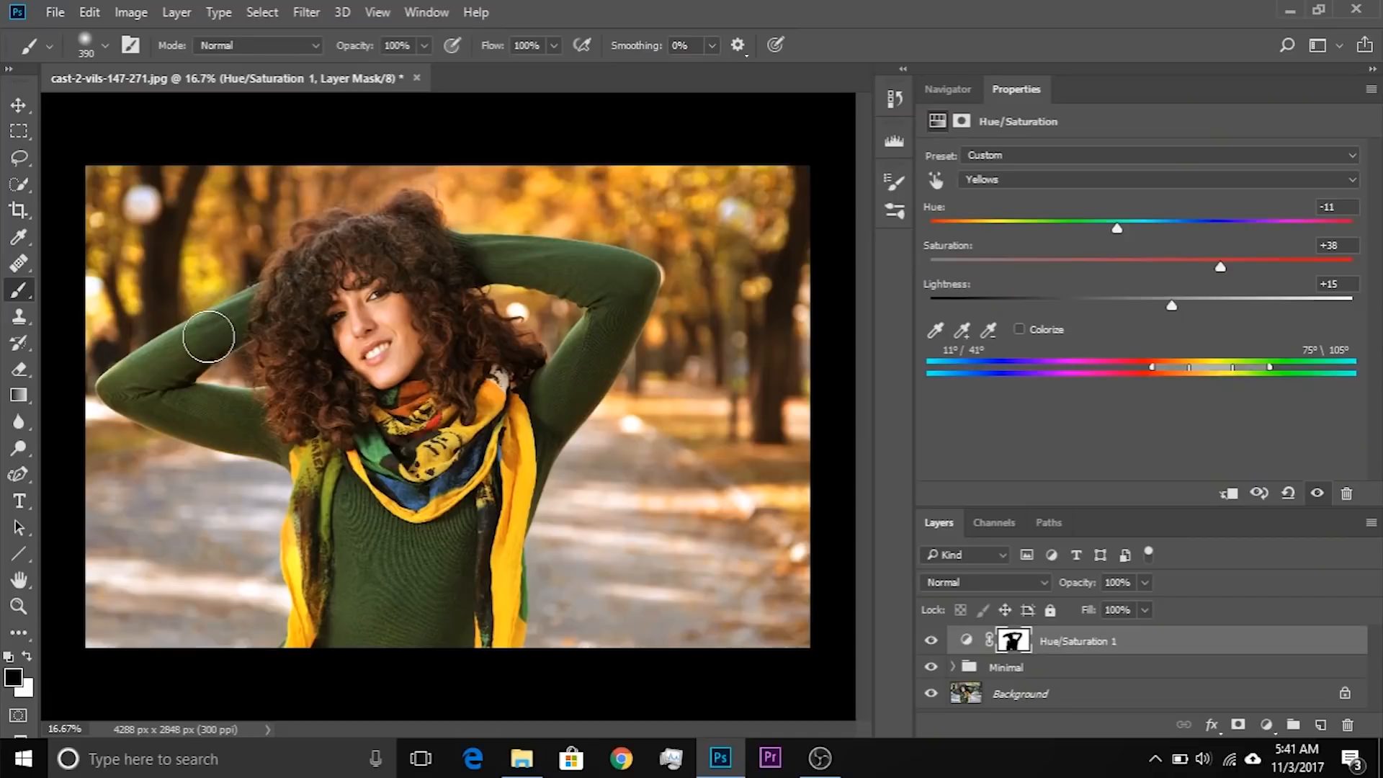
Finish masking the woman's arm, hair and face with the help of the red mask overlay, and compare the photo without the layer
{"action": "key", "text": "backslash"}
{"action": "mouse_move", "coordinate": [208, 337]}
{"action": "left_mouse_down"}
{"action": "mouse_move", "coordinate": [145, 375]}
{"action": "mouse_move", "coordinate": [263, 443]}
{"action": "left_mouse_up"}
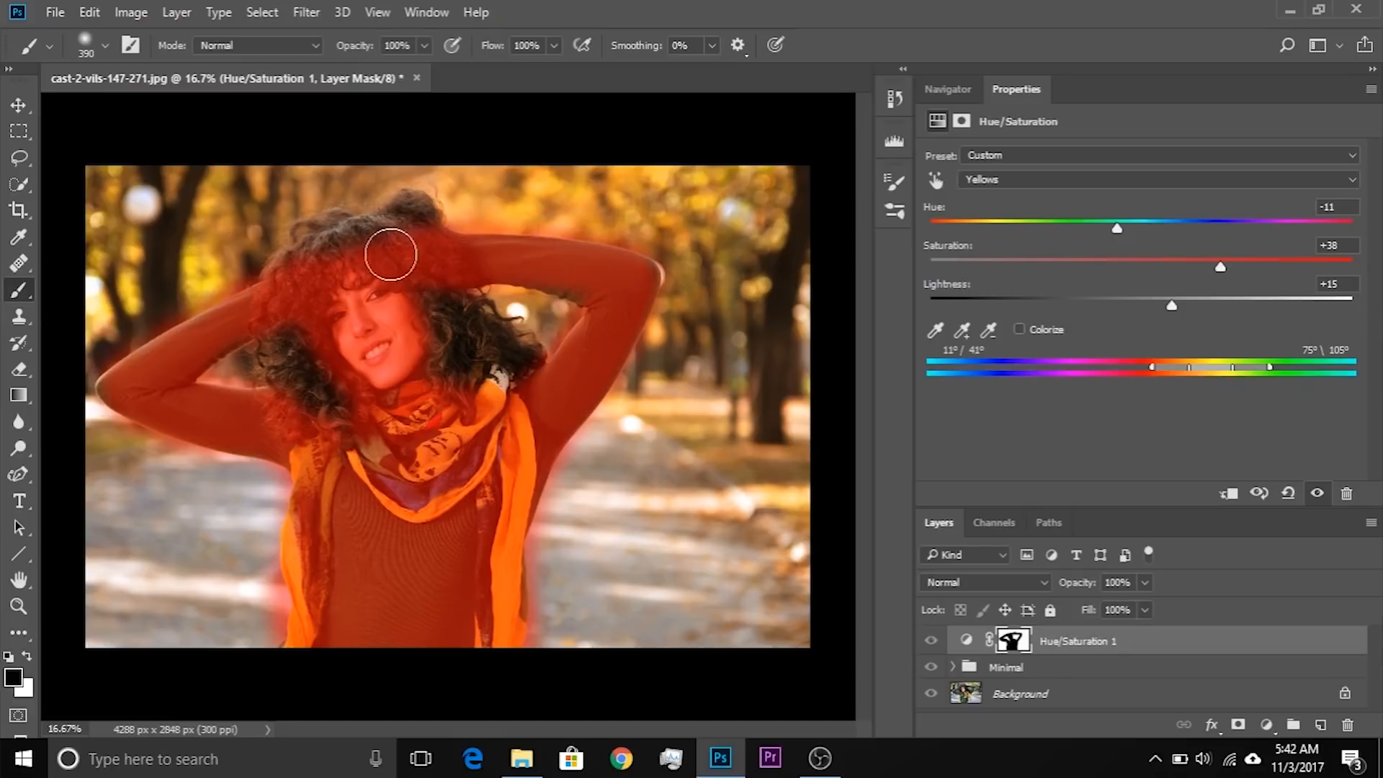
{"action": "mouse_move", "coordinate": [382, 309]}
{"action": "left_mouse_down"}
{"action": "mouse_move", "coordinate": [407, 325]}
{"action": "mouse_move", "coordinate": [386, 402]}
{"action": "left_mouse_up"}
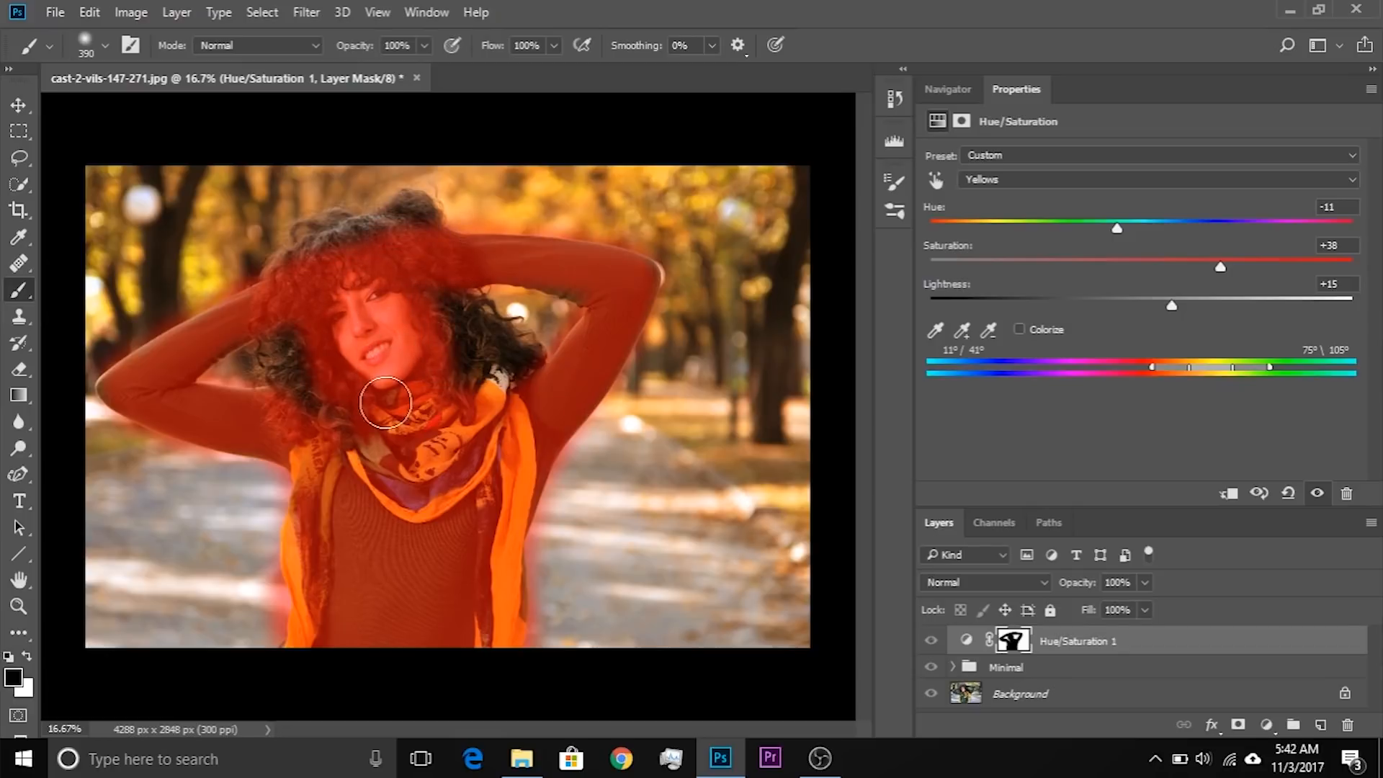
{"action": "key", "text": "backslash"}
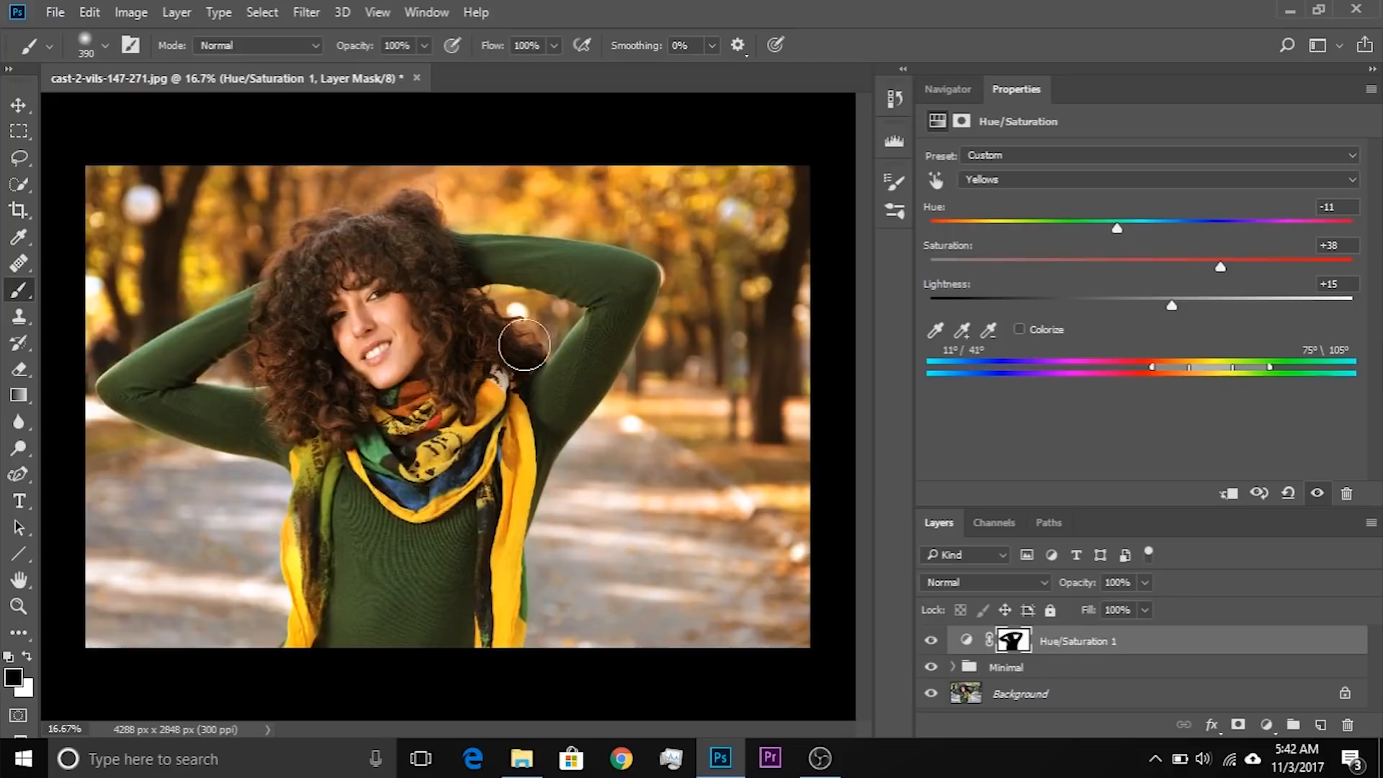
{"action": "left_click", "coordinate": [932, 640]}
{"action": "left_click", "coordinate": [931, 640]}
Add a second Hue/Saturation adjustment layer with master saturation +11 and replace its mask with a copy of the Hue/Saturation 1 mask
{"action": "left_click", "coordinate": [1261, 728]}
{"action": "left_click", "coordinate": [1234, 483]}
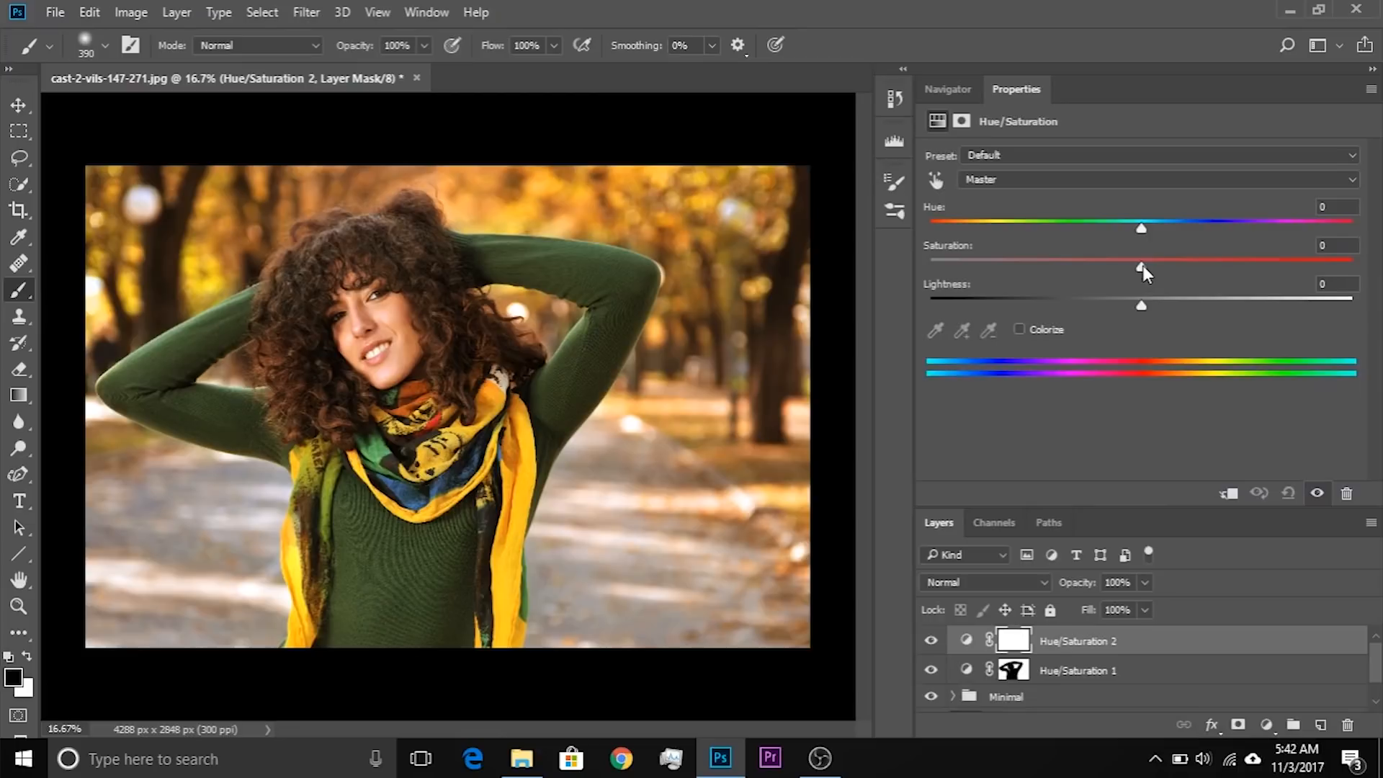
{"action": "left_click_drag", "start_coordinate": [1143, 265], "coordinate": [1178, 267]}
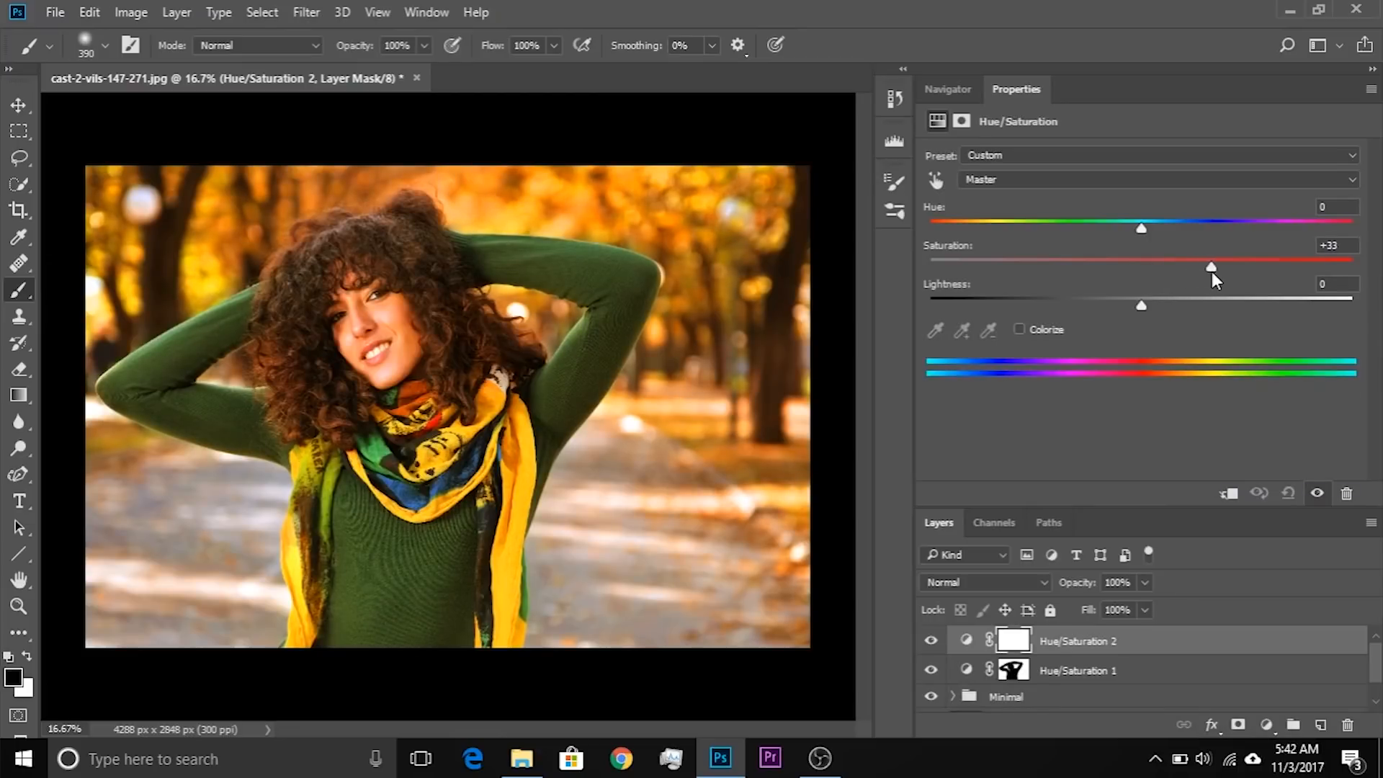
{"action": "left_click_drag", "start_coordinate": [1212, 272], "coordinate": [1165, 272]}
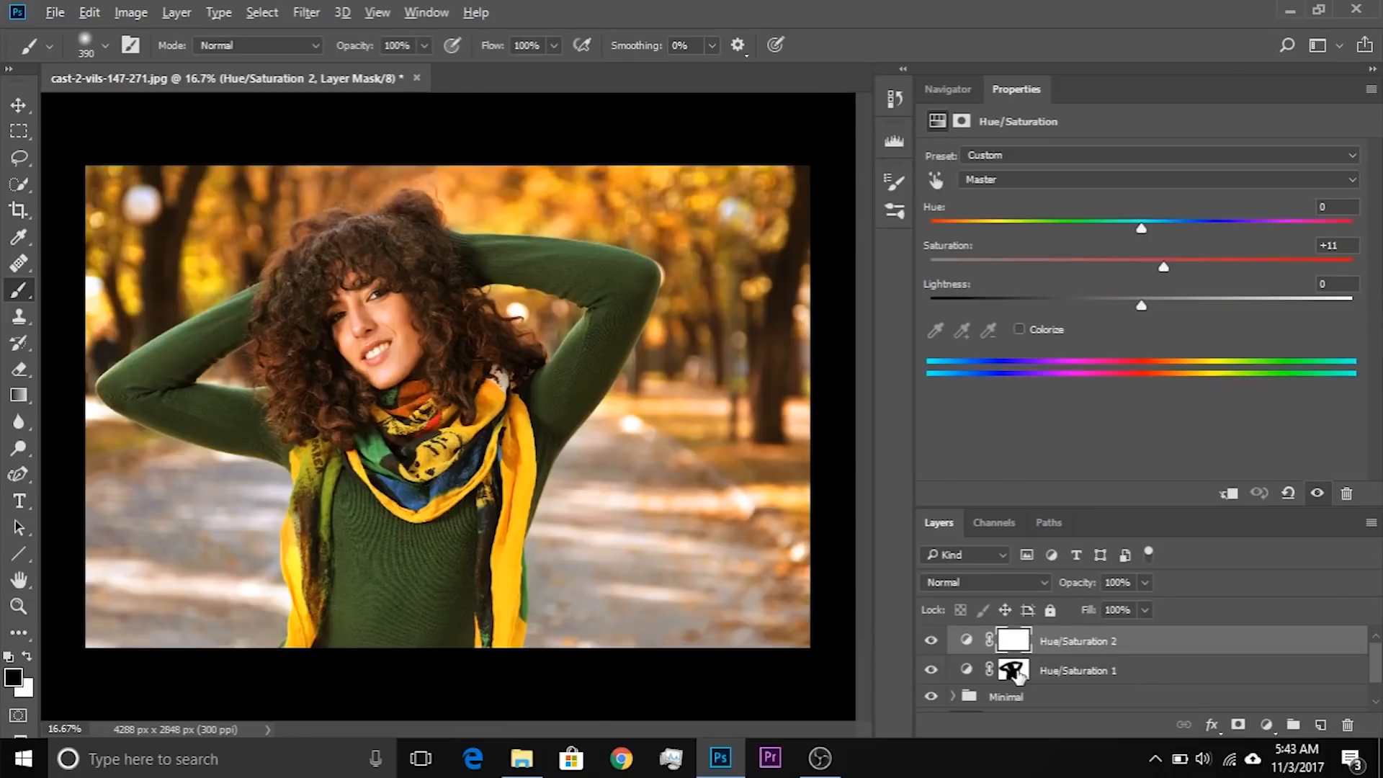
{"action": "left_click_drag", "start_coordinate": [1014, 672], "coordinate": [1018, 647]}
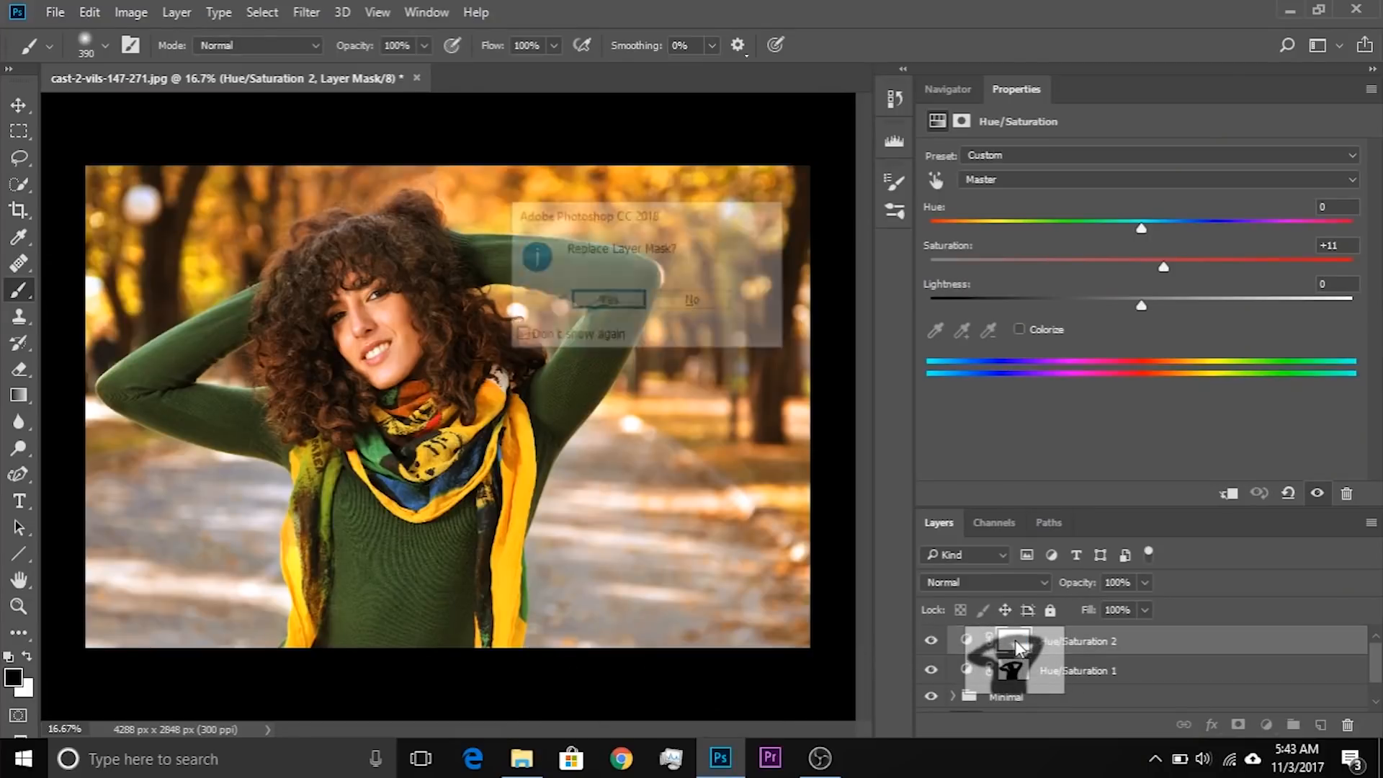
{"action": "left_click", "coordinate": [623, 300]}
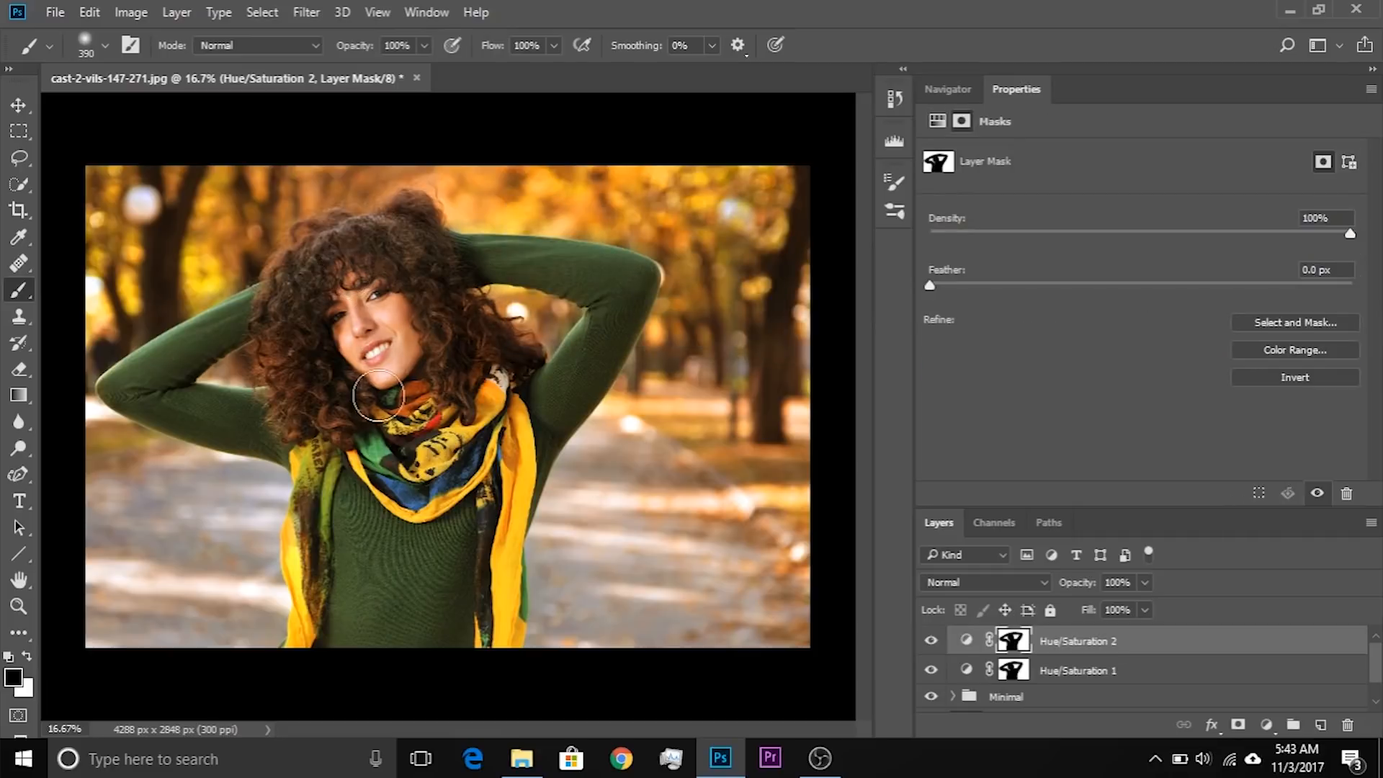
Set the Hue/Saturation 2 layer's master saturation to +18 and toggle the layer's visibility to compare
{"action": "left_click", "coordinate": [966, 640]}
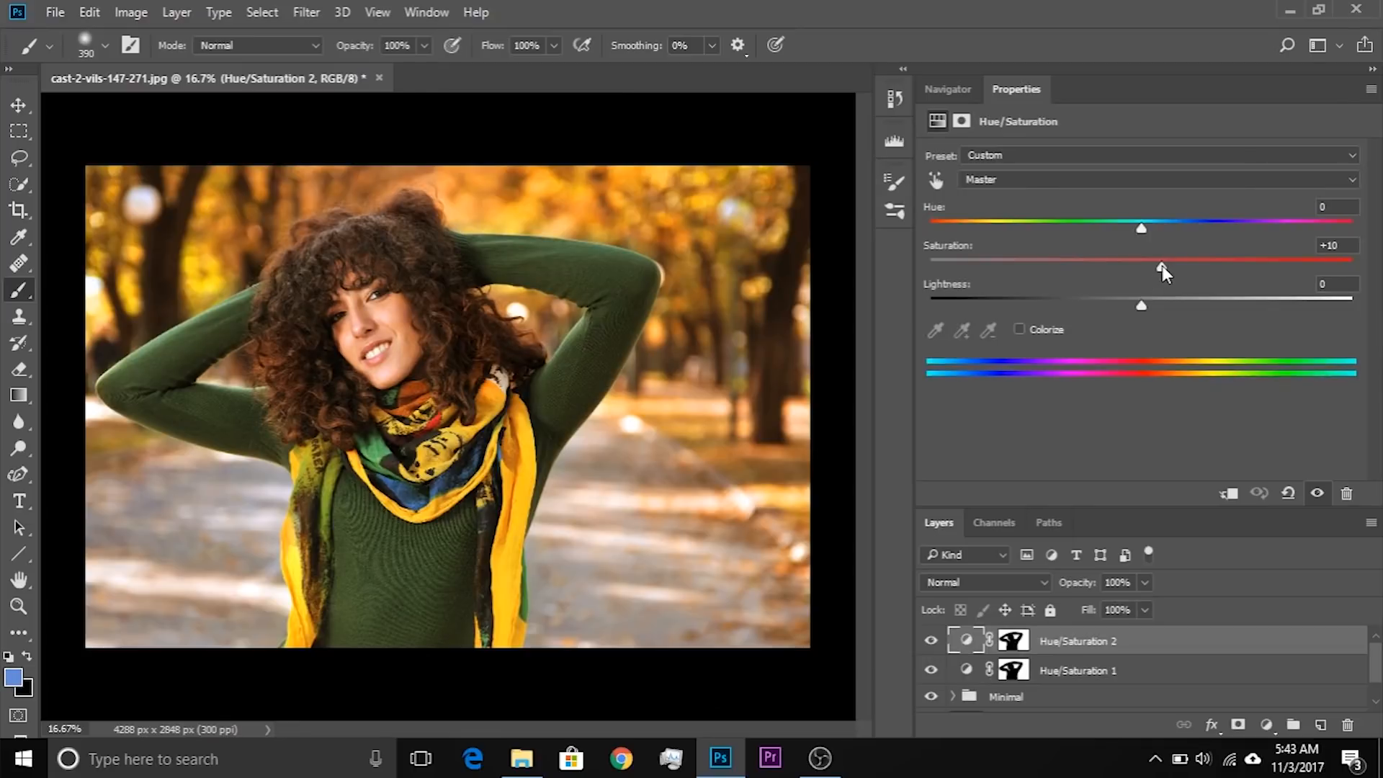
{"action": "mouse_move", "coordinate": [1175, 265]}
{"action": "left_mouse_down"}
{"action": "mouse_move", "coordinate": [1229, 264]}
{"action": "mouse_move", "coordinate": [1201, 266]}
{"action": "left_mouse_up"}
{"action": "left_click", "coordinate": [931, 641]}
{"action": "left_click", "coordinate": [929, 642]}
Enlarge the brush to 510 px, target the Hue/Saturation 2 mask with black as foreground, and compare the photo without the layer
{"action": "left_click_drag", "start_coordinate": [583, 244], "coordinate": [588, 271]}
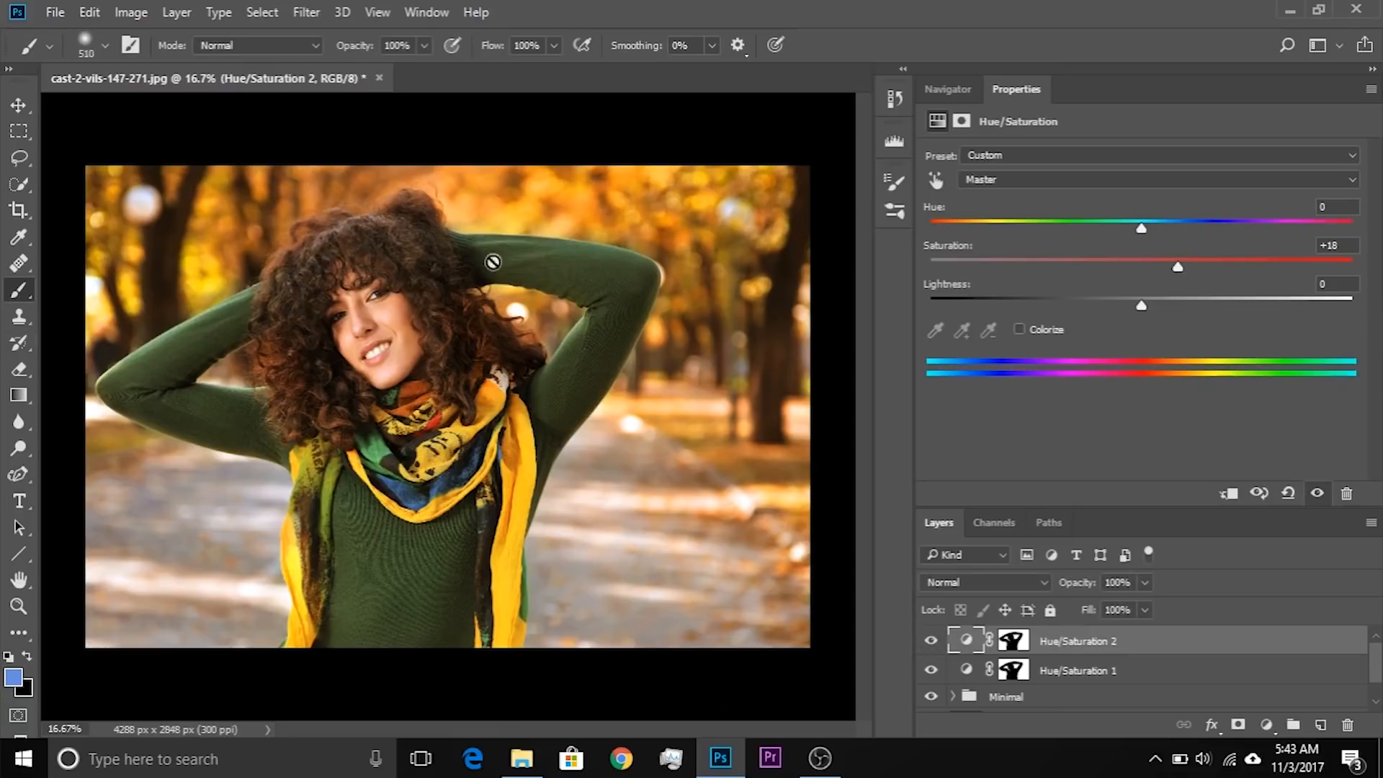
{"action": "left_click", "coordinate": [1019, 643]}
{"action": "left_click", "coordinate": [7, 656]}
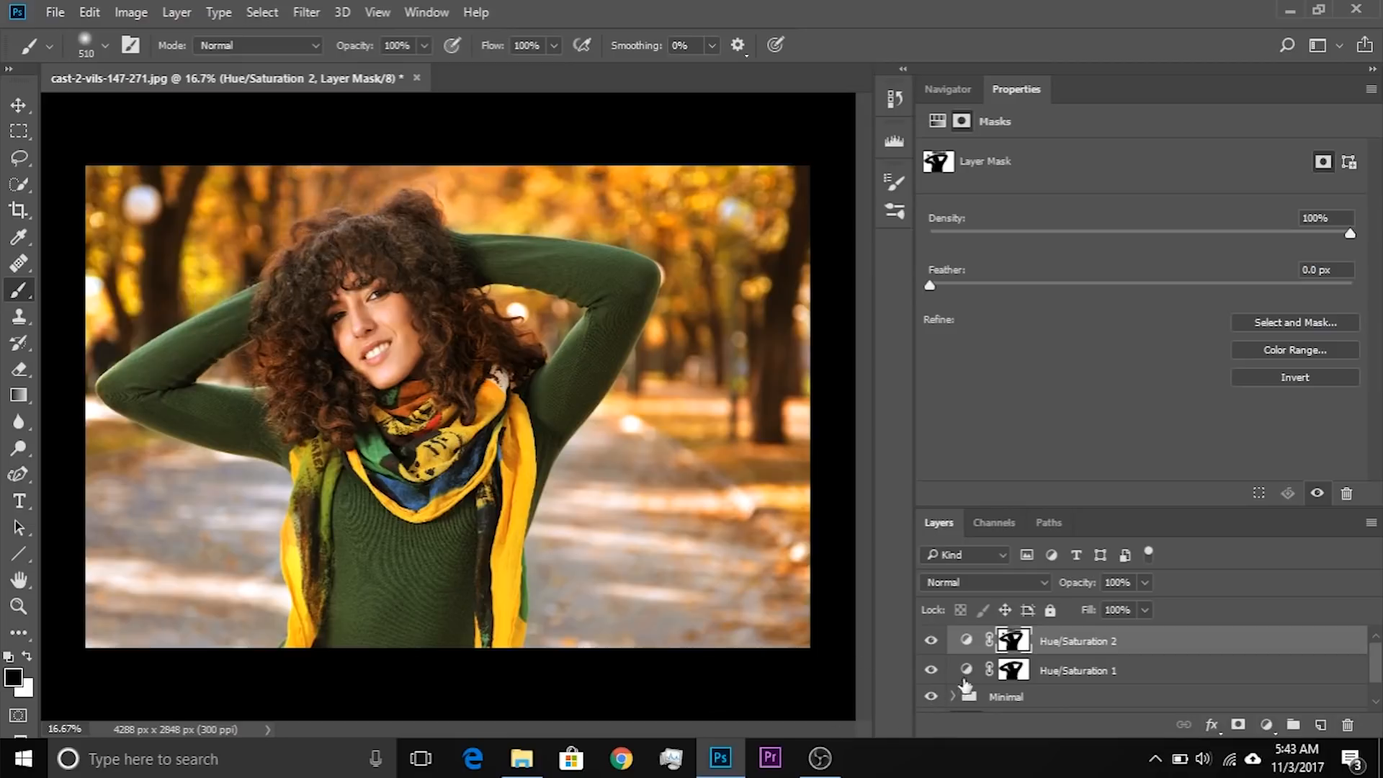
{"action": "left_click", "coordinate": [931, 642]}
{"action": "left_click", "coordinate": [930, 642]}
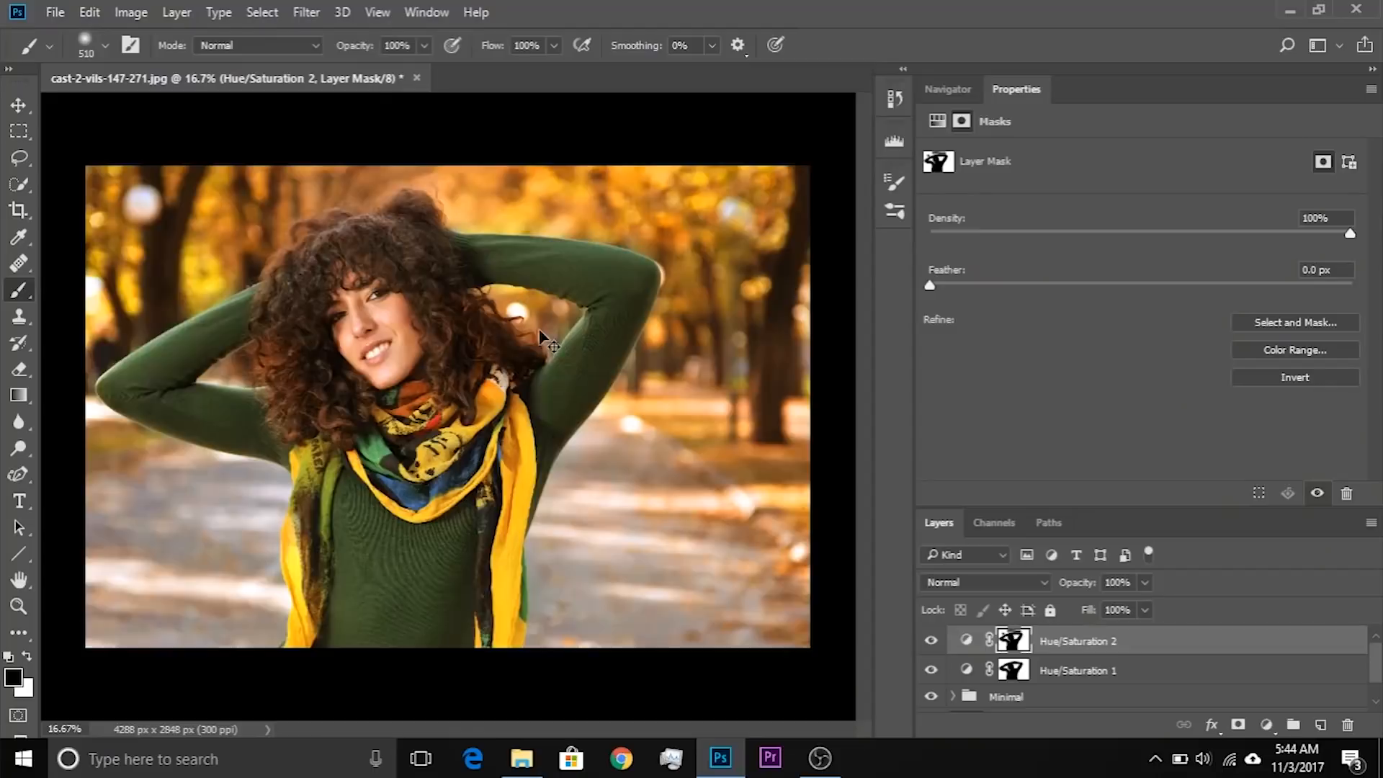
Add a Vibrance adjustment layer with vibrance +78 and invert its mask to black
{"action": "scroll", "coordinate": [376, 304], "scroll_direction": "up", "scroll_amount": 2}
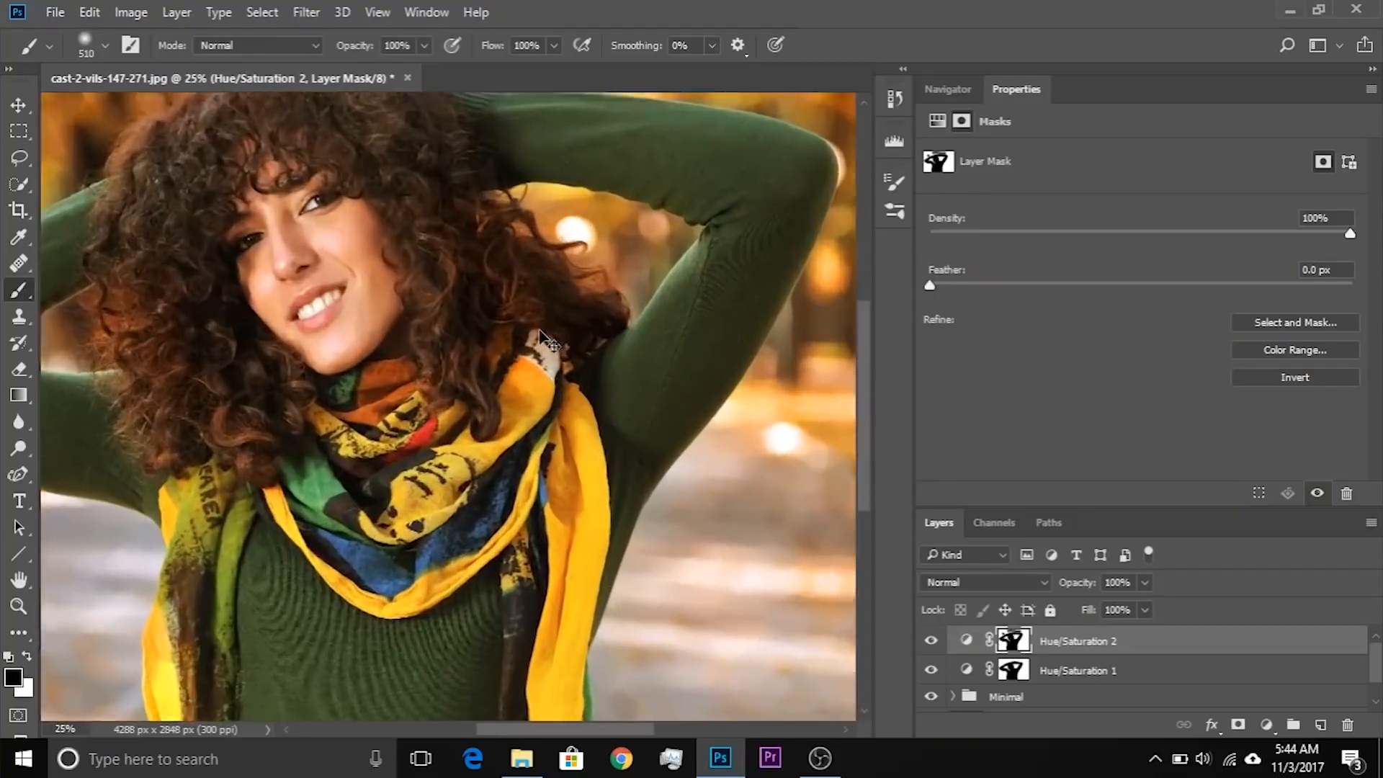
{"action": "scroll", "coordinate": [539, 330], "scroll_direction": "up", "scroll_amount": 2}
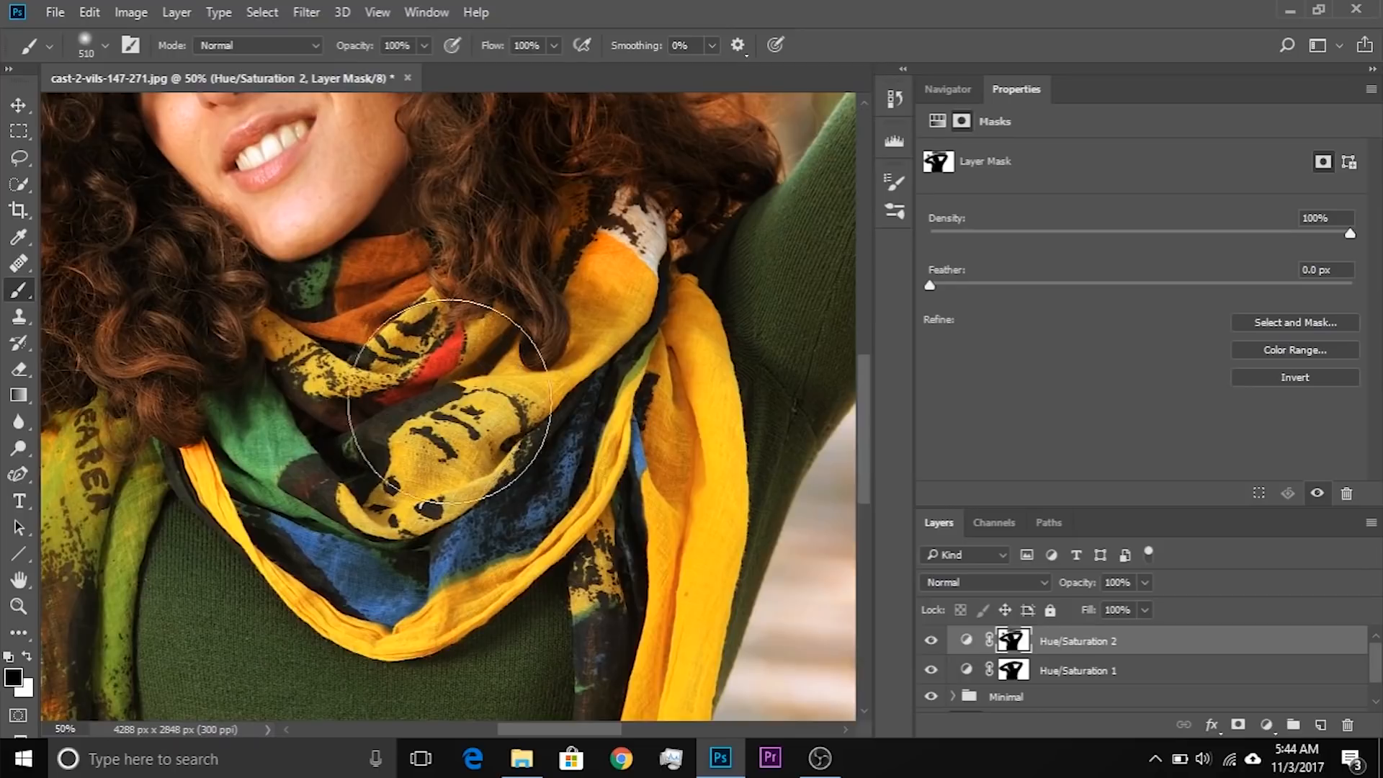
{"action": "left_click", "coordinate": [1265, 724]}
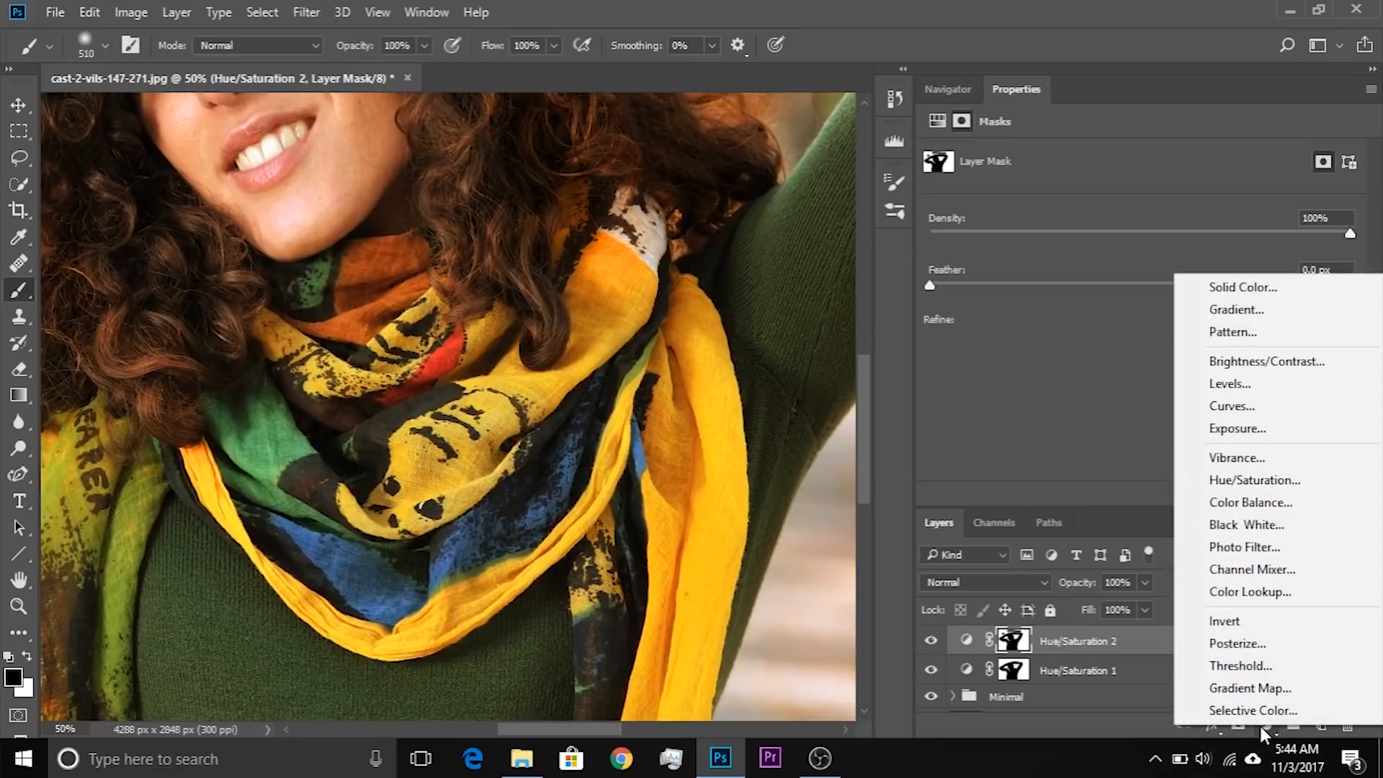
{"action": "left_click", "coordinate": [1249, 458]}
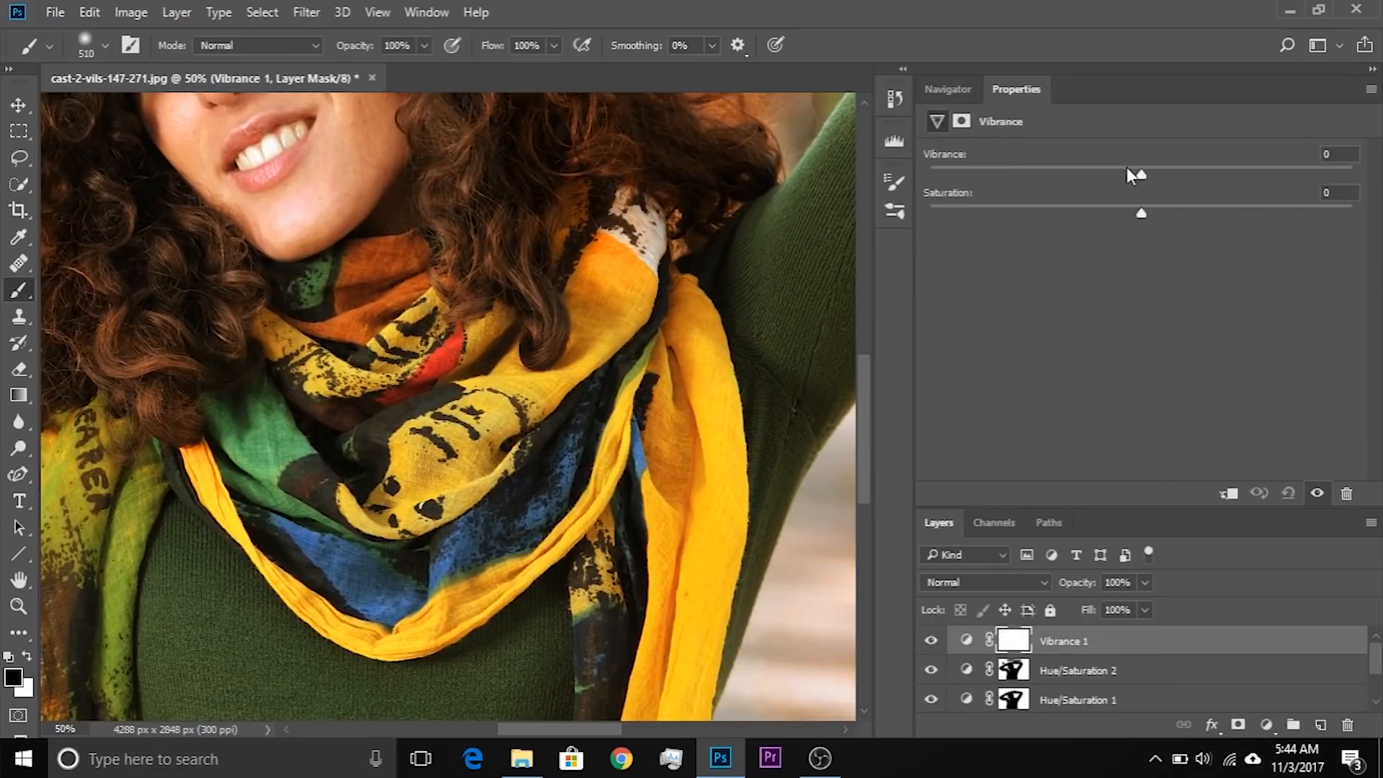
{"action": "left_click_drag", "start_coordinate": [1250, 175], "coordinate": [1290, 175]}
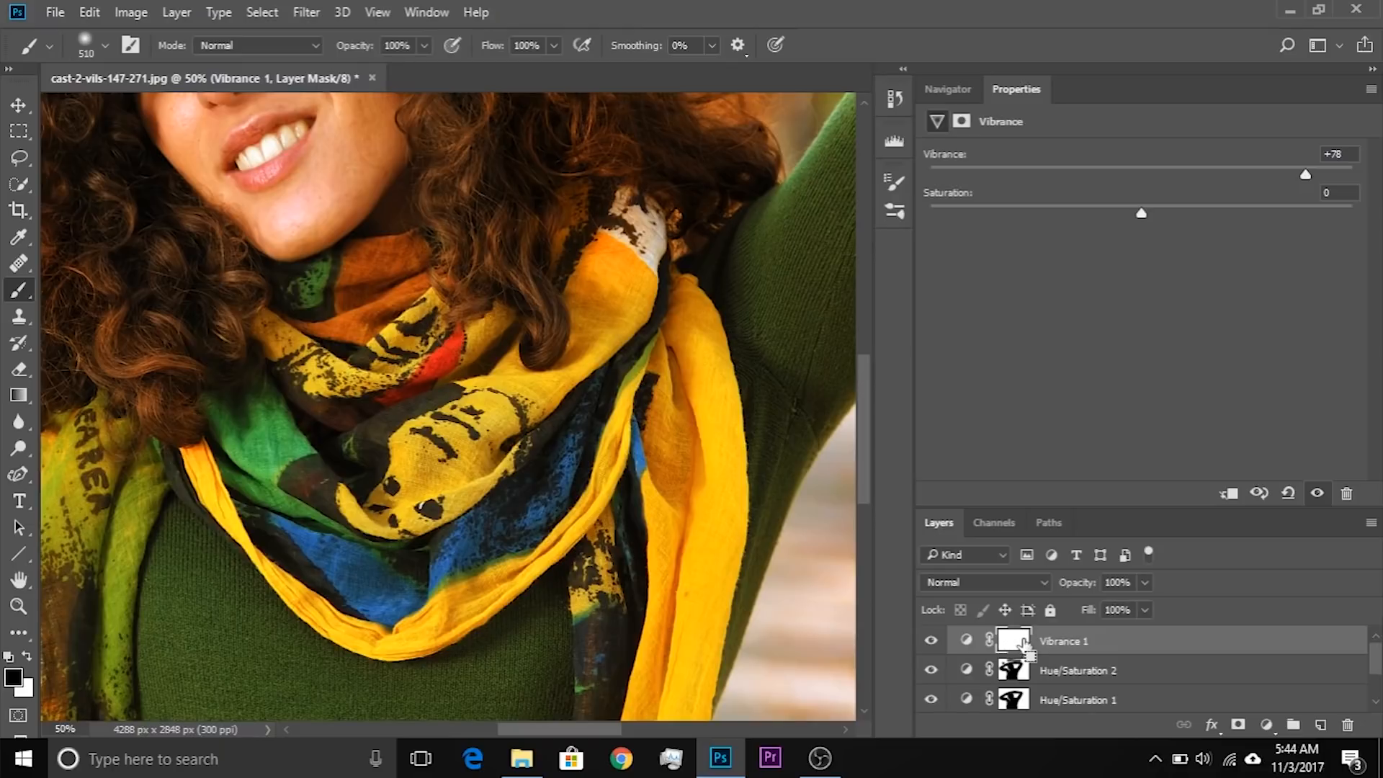
{"action": "key", "text": "ctrl+i"}
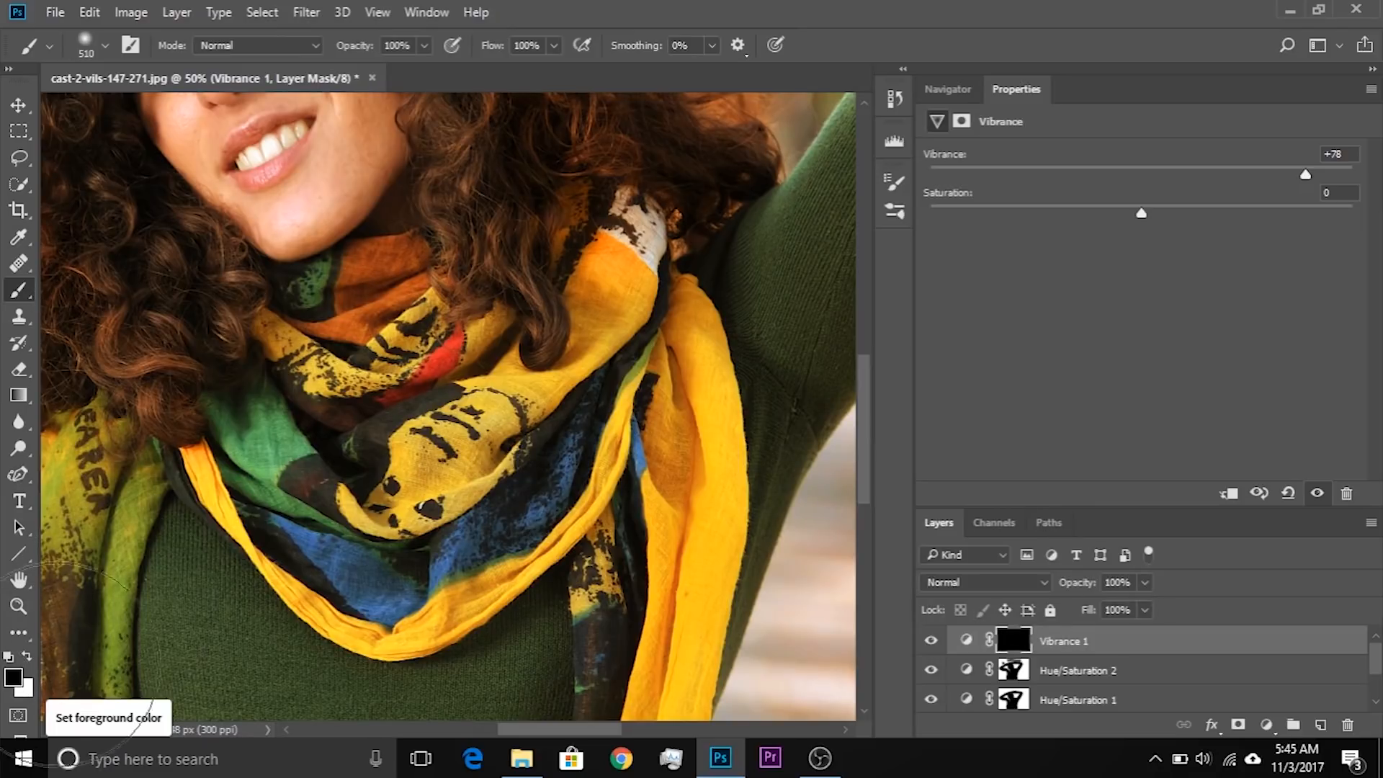
Paint white with a soft 222 px brush over the scarf around the woman's neck on the Vibrance 1 mask
{"action": "key", "text": "x"}
{"action": "left_click_drag", "start_coordinate": [295, 393], "coordinate": [378, 428]}
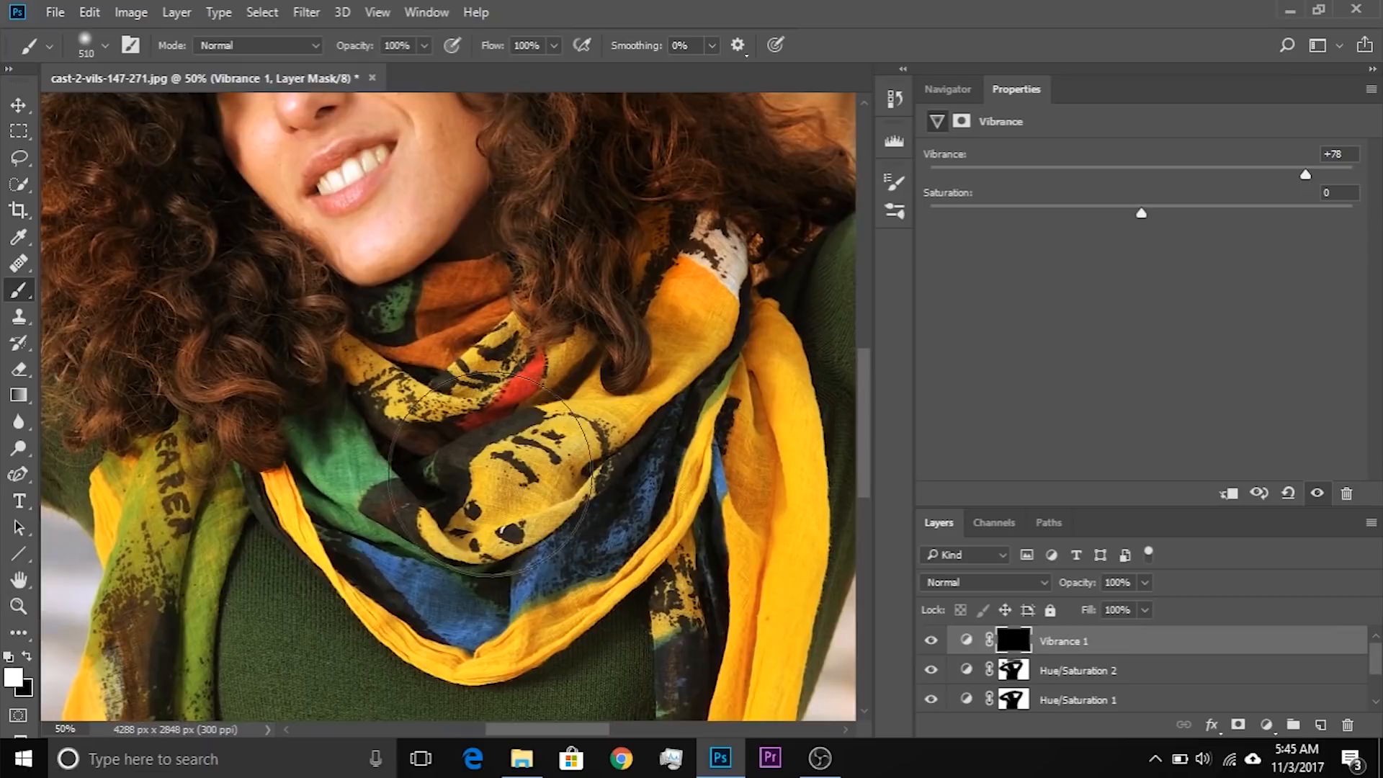
{"action": "right_click", "coordinate": [454, 465], "text": "alt"}
{"action": "left_click_drag", "start_coordinate": [450, 457], "coordinate": [422, 459]}
{"action": "mouse_move", "coordinate": [520, 463]}
{"action": "left_mouse_down"}
{"action": "mouse_move", "coordinate": [448, 348]}
{"action": "mouse_move", "coordinate": [496, 436]}
{"action": "mouse_move", "coordinate": [600, 436]}
{"action": "mouse_move", "coordinate": [526, 533]}
{"action": "mouse_move", "coordinate": [531, 556]}
{"action": "mouse_move", "coordinate": [398, 537]}
{"action": "mouse_move", "coordinate": [347, 478]}
{"action": "left_mouse_up"}
{"action": "left_click_drag", "start_coordinate": [347, 478], "coordinate": [606, 325]}
{"action": "left_click_drag", "start_coordinate": [556, 331], "coordinate": [441, 425]}
{"action": "left_click_drag", "start_coordinate": [438, 484], "coordinate": [467, 393]}
{"action": "mouse_move", "coordinate": [447, 457]}
{"action": "left_mouse_down"}
{"action": "mouse_move", "coordinate": [433, 447]}
{"action": "mouse_move", "coordinate": [447, 680]}
{"action": "left_mouse_up"}
{"action": "mouse_move", "coordinate": [483, 381]}
{"action": "left_mouse_down"}
{"action": "mouse_move", "coordinate": [438, 481]}
{"action": "mouse_move", "coordinate": [461, 450]}
{"action": "left_mouse_up"}
Clean up the Vibrance 1 mask by painting black over the green sweater beside the scarf with a soft 270 px brush
{"action": "key", "text": "x"}
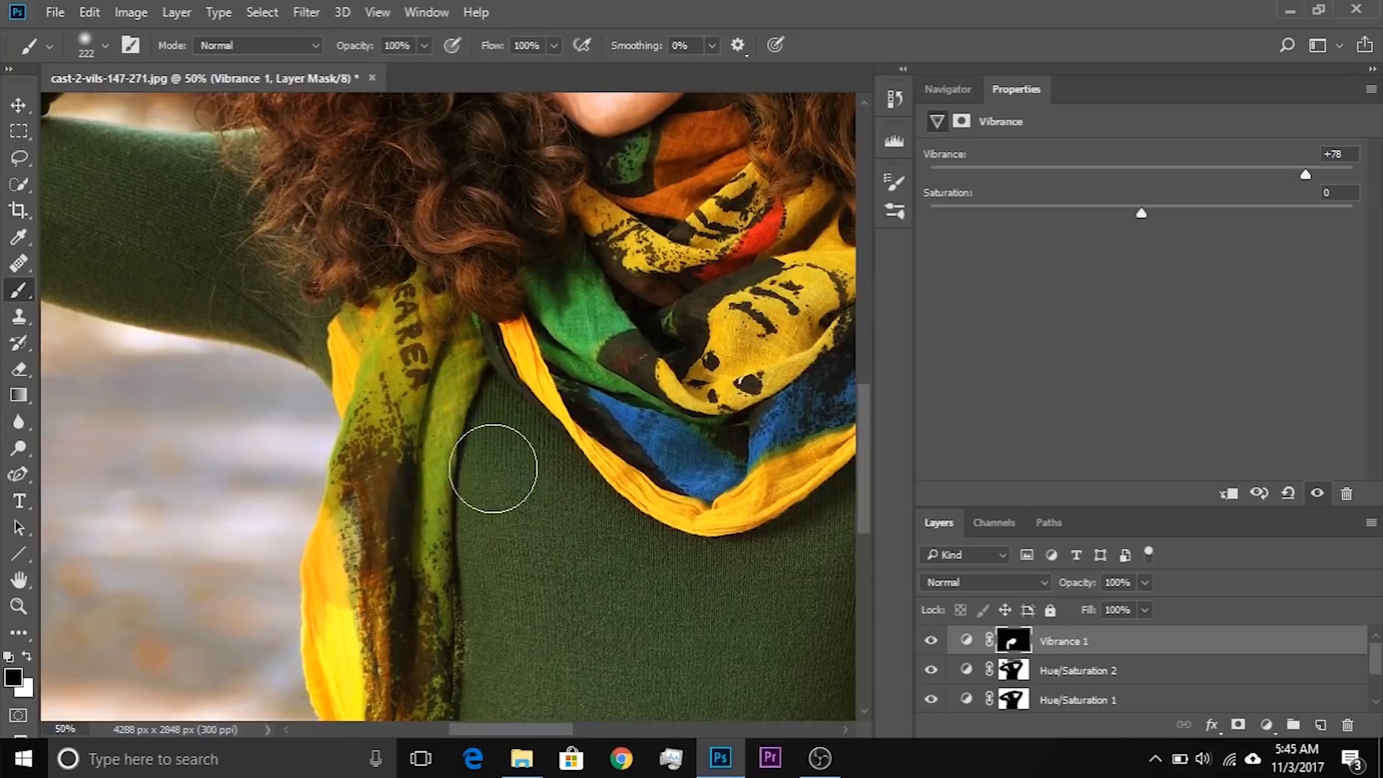
{"action": "left_click_drag", "start_coordinate": [570, 437], "coordinate": [534, 389]}
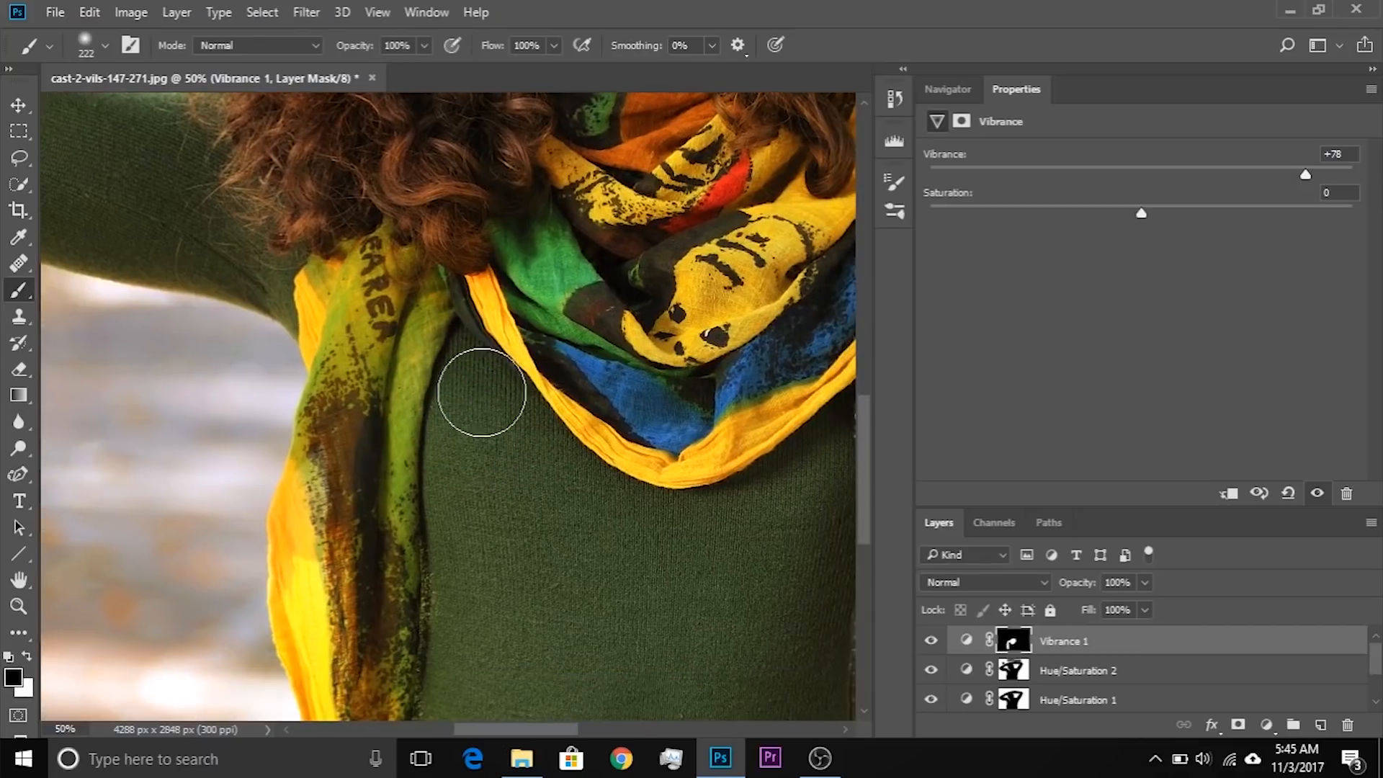
{"action": "mouse_move", "coordinate": [435, 423]}
{"action": "left_mouse_down"}
{"action": "mouse_move", "coordinate": [459, 380]}
{"action": "mouse_move", "coordinate": [447, 393]}
{"action": "left_mouse_up"}
{"action": "mouse_move", "coordinate": [450, 403]}
{"action": "left_mouse_down"}
{"action": "mouse_move", "coordinate": [439, 533]}
{"action": "mouse_move", "coordinate": [460, 579]}
{"action": "mouse_move", "coordinate": [525, 614]}
{"action": "left_mouse_up"}
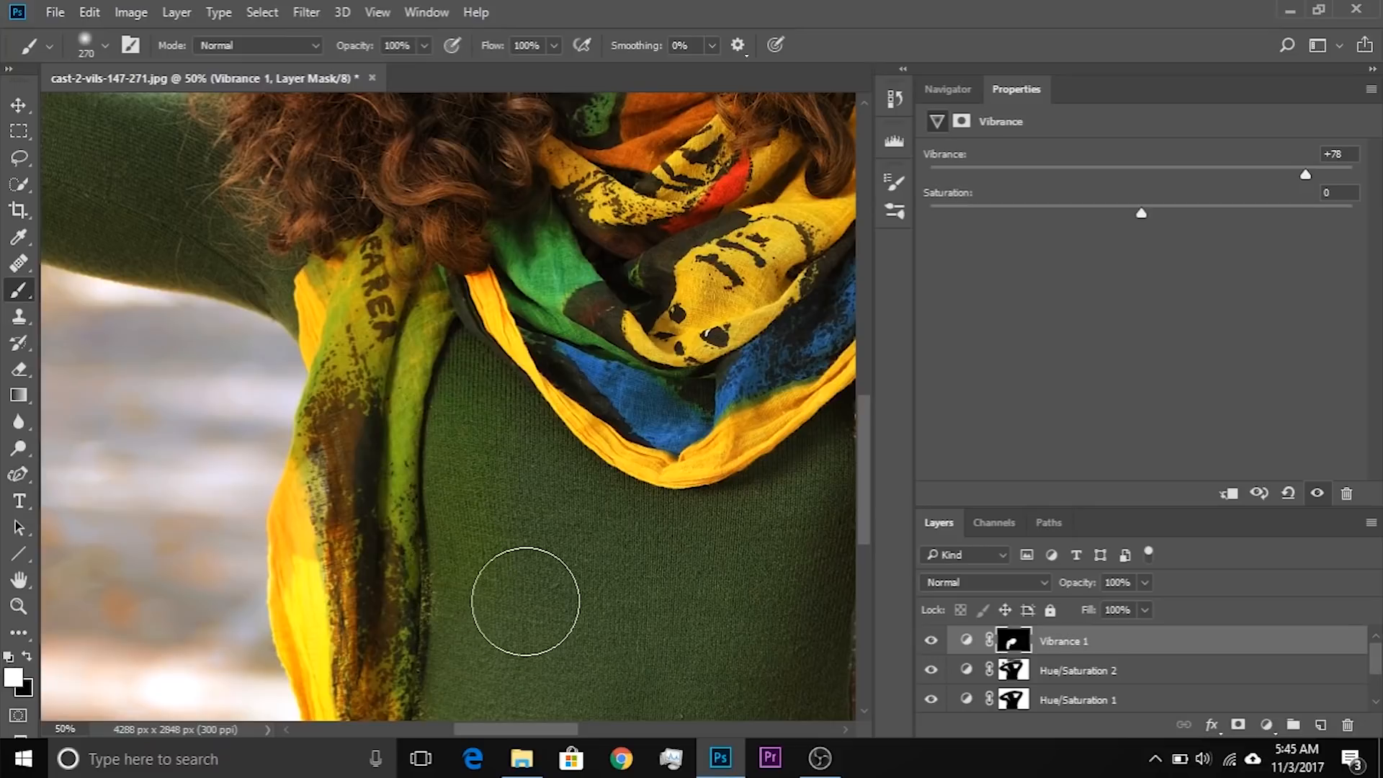
{"action": "left_click", "coordinate": [26, 657]}
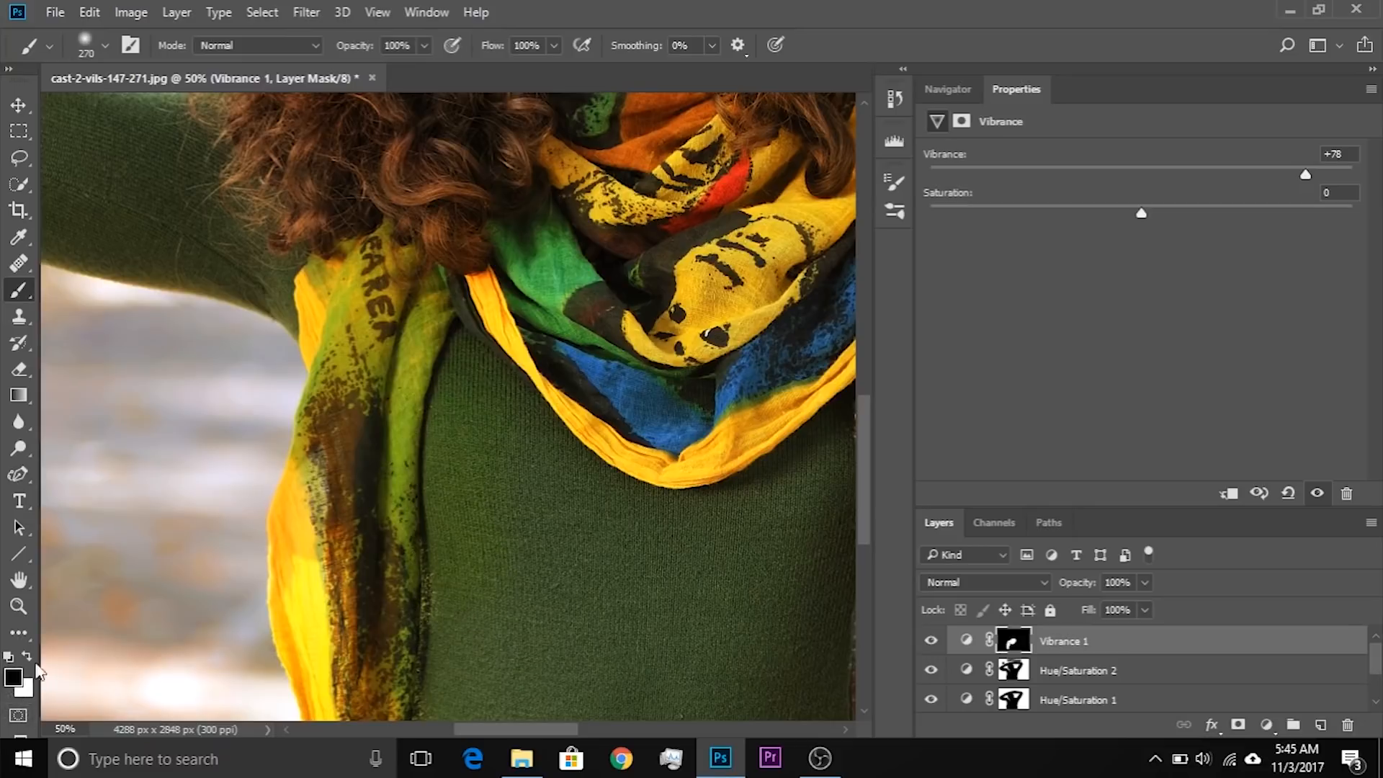
{"action": "mouse_move", "coordinate": [455, 379]}
{"action": "left_mouse_down"}
{"action": "mouse_move", "coordinate": [473, 567]}
{"action": "mouse_move", "coordinate": [477, 507]}
{"action": "mouse_move", "coordinate": [491, 596]}
{"action": "mouse_move", "coordinate": [482, 386]}
{"action": "left_mouse_up"}
{"action": "key", "text": "space"}
{"action": "mouse_move", "coordinate": [619, 401]}
{"action": "left_mouse_down"}
{"action": "mouse_move", "coordinate": [520, 416]}
{"action": "mouse_move", "coordinate": [494, 401]}
{"action": "mouse_move", "coordinate": [494, 488]}
{"action": "left_mouse_up"}
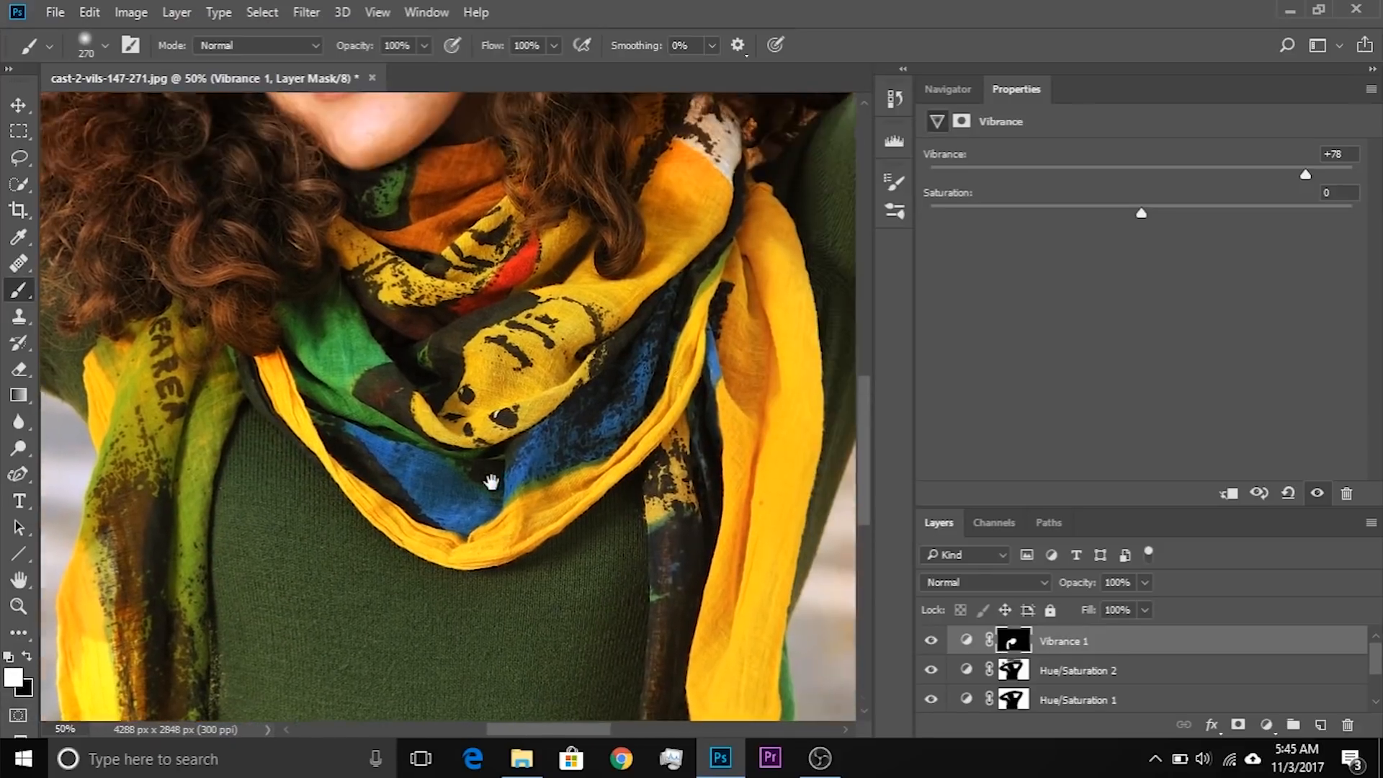
Paint white over the scarf's remaining folds and both hanging ends on the Vibrance 1 mask with 358 px and 298 px brushes
{"action": "key", "text": "x"}
{"action": "right_click", "coordinate": [473, 362], "text": "alt"}
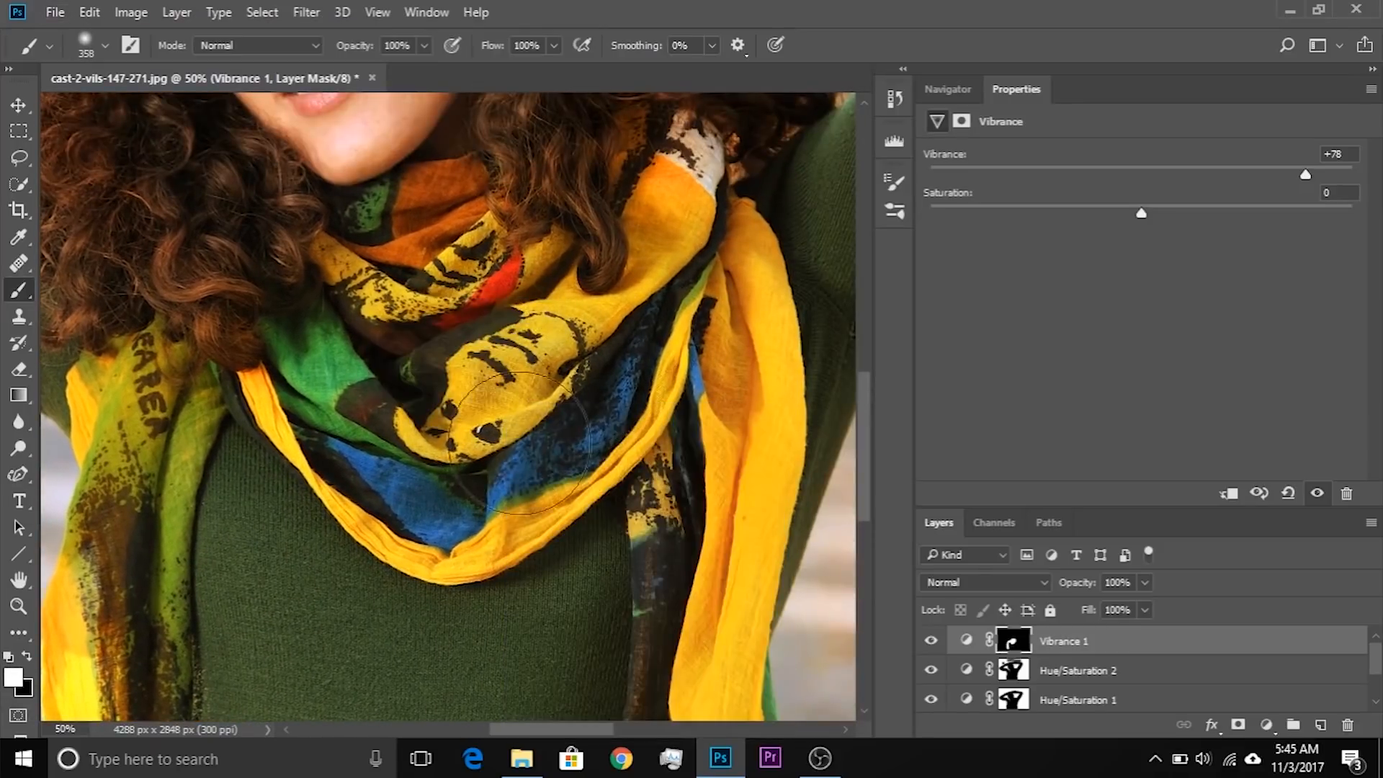
{"action": "key", "text": "space"}
{"action": "mouse_move", "coordinate": [635, 409]}
{"action": "left_mouse_down"}
{"action": "mouse_move", "coordinate": [426, 258]}
{"action": "mouse_move", "coordinate": [438, 296]}
{"action": "left_mouse_up"}
{"action": "mouse_move", "coordinate": [438, 296]}
{"action": "left_mouse_down"}
{"action": "mouse_move", "coordinate": [542, 280]}
{"action": "mouse_move", "coordinate": [515, 619]}
{"action": "left_mouse_up"}
{"action": "left_click_drag", "start_coordinate": [528, 691], "coordinate": [960, 657]}
{"action": "mouse_move", "coordinate": [295, 288]}
{"action": "left_mouse_down"}
{"action": "mouse_move", "coordinate": [634, 381]}
{"action": "mouse_move", "coordinate": [612, 648]}
{"action": "left_mouse_up"}
{"action": "right_click", "coordinate": [628, 382], "text": "alt"}
{"action": "mouse_move", "coordinate": [677, 331]}
{"action": "left_mouse_down"}
{"action": "mouse_move", "coordinate": [506, 491]}
{"action": "mouse_move", "coordinate": [447, 525]}
{"action": "left_mouse_up"}
{"action": "mouse_move", "coordinate": [410, 419]}
{"action": "left_mouse_down"}
{"action": "mouse_move", "coordinate": [402, 474]}
{"action": "mouse_move", "coordinate": [373, 418]}
{"action": "mouse_move", "coordinate": [383, 512]}
{"action": "mouse_move", "coordinate": [498, 580]}
{"action": "mouse_move", "coordinate": [413, 458]}
{"action": "mouse_move", "coordinate": [518, 596]}
{"action": "mouse_move", "coordinate": [467, 445]}
{"action": "mouse_move", "coordinate": [528, 469]}
{"action": "mouse_move", "coordinate": [616, 648]}
{"action": "left_mouse_up"}
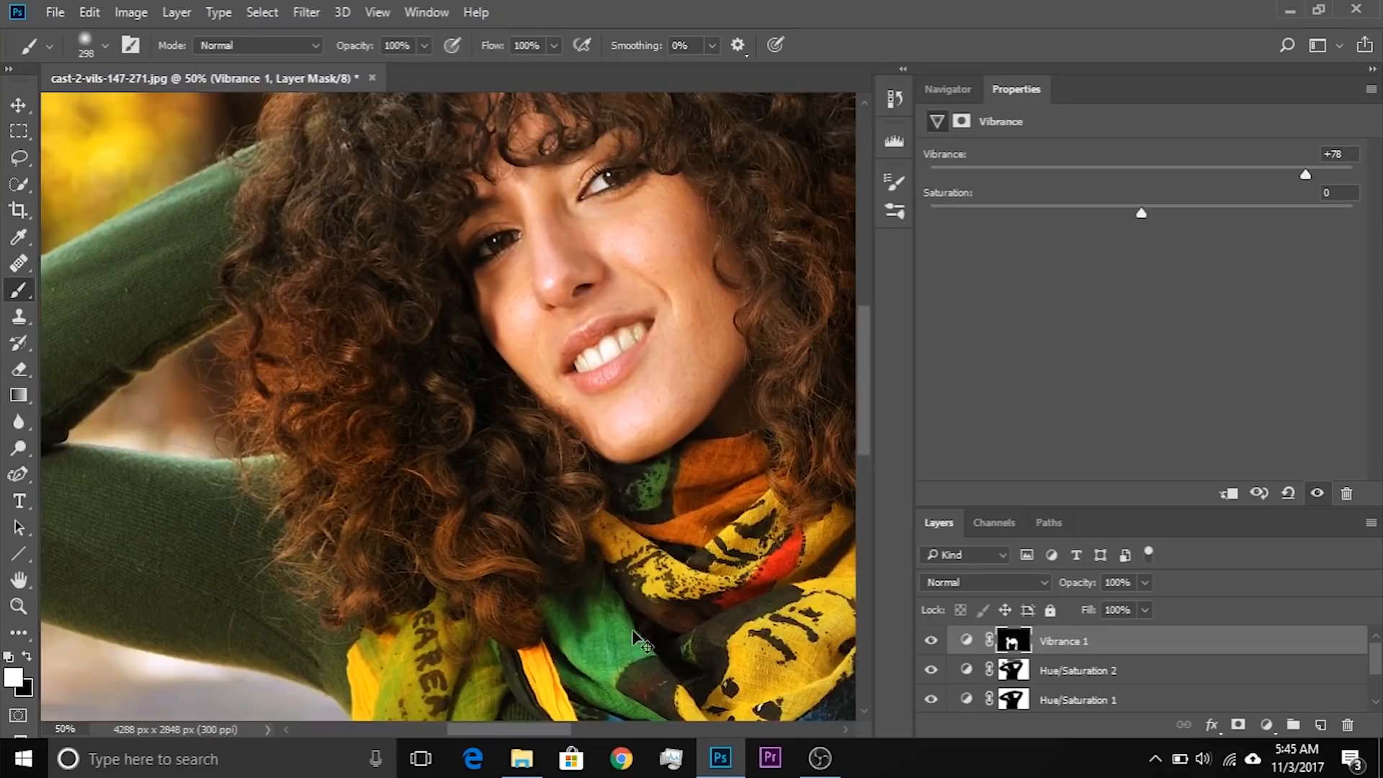
{"action": "left_click_drag", "start_coordinate": [721, 552], "coordinate": [620, 530]}
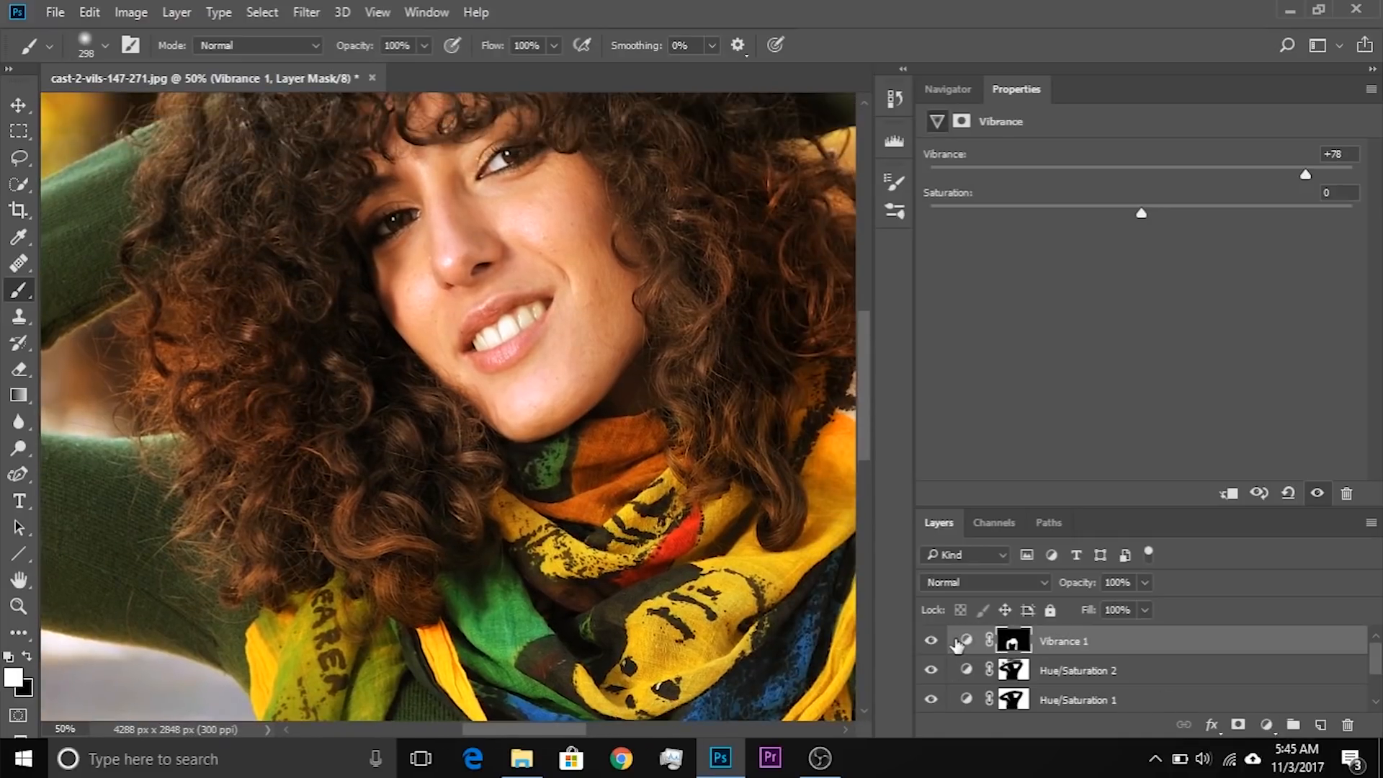
Display the Vibrance 1 mask alone, fill its gaps with white using a 282 px brush, and return to the photo
{"action": "left_click", "coordinate": [1012, 641], "text": "alt"}
{"action": "left_click_drag", "start_coordinate": [231, 488], "coordinate": [572, 327]}
{"action": "right_click", "coordinate": [633, 349], "text": "alt"}
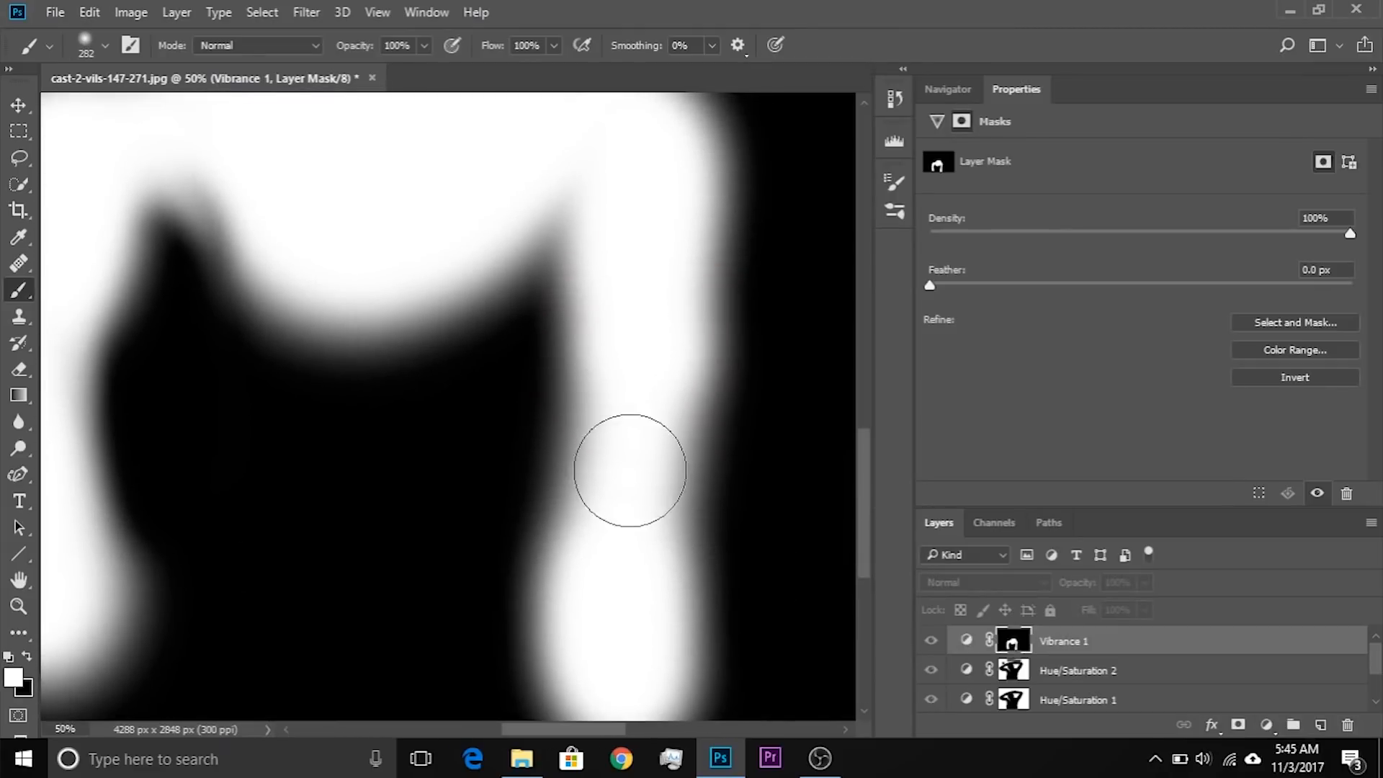
{"action": "left_click_drag", "start_coordinate": [623, 417], "coordinate": [657, 436]}
{"action": "left_click_drag", "start_coordinate": [528, 310], "coordinate": [589, 405]}
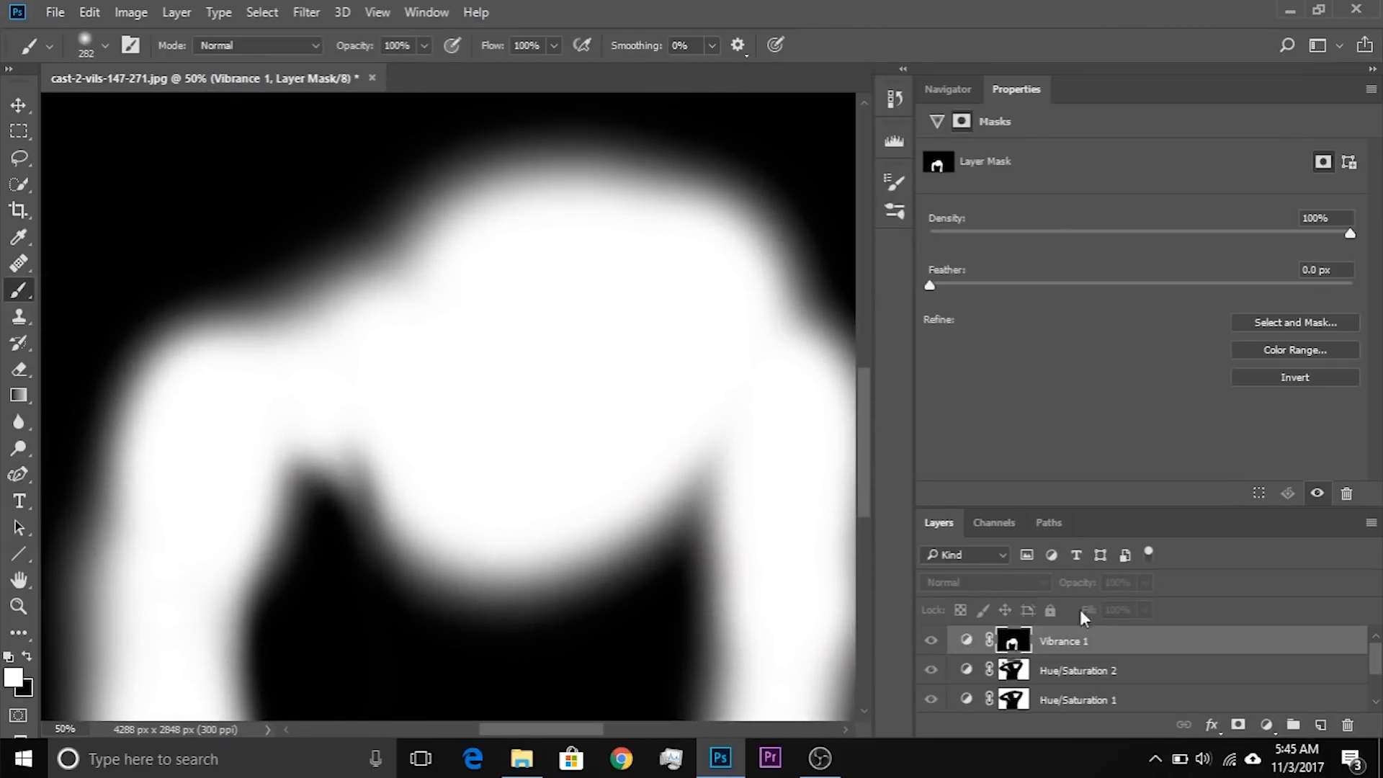
{"action": "left_click", "coordinate": [1007, 651], "text": "alt"}
{"action": "left_click_drag", "start_coordinate": [569, 375], "coordinate": [584, 596]}
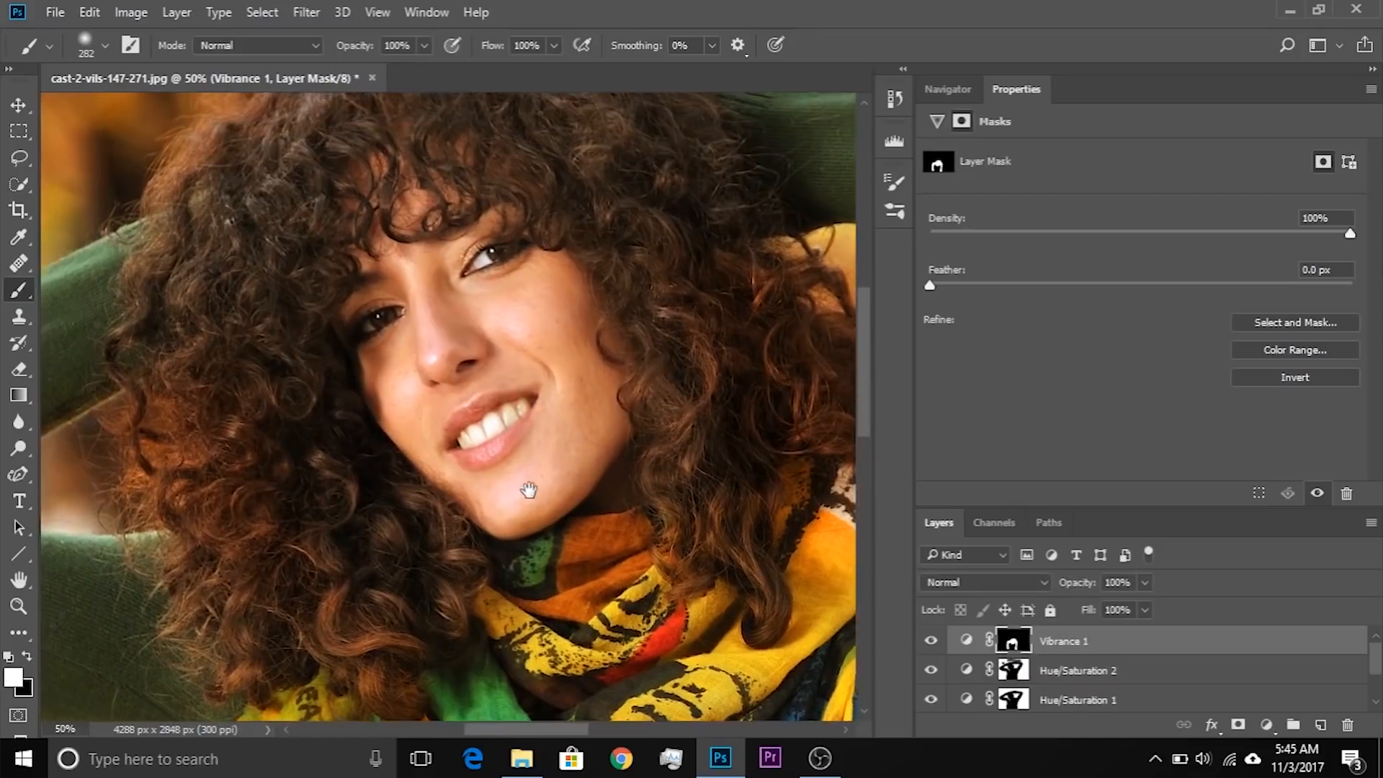
Add a second Vibrance adjustment layer with vibrance +32 and invert its mask to black
{"action": "left_click", "coordinate": [1266, 724]}
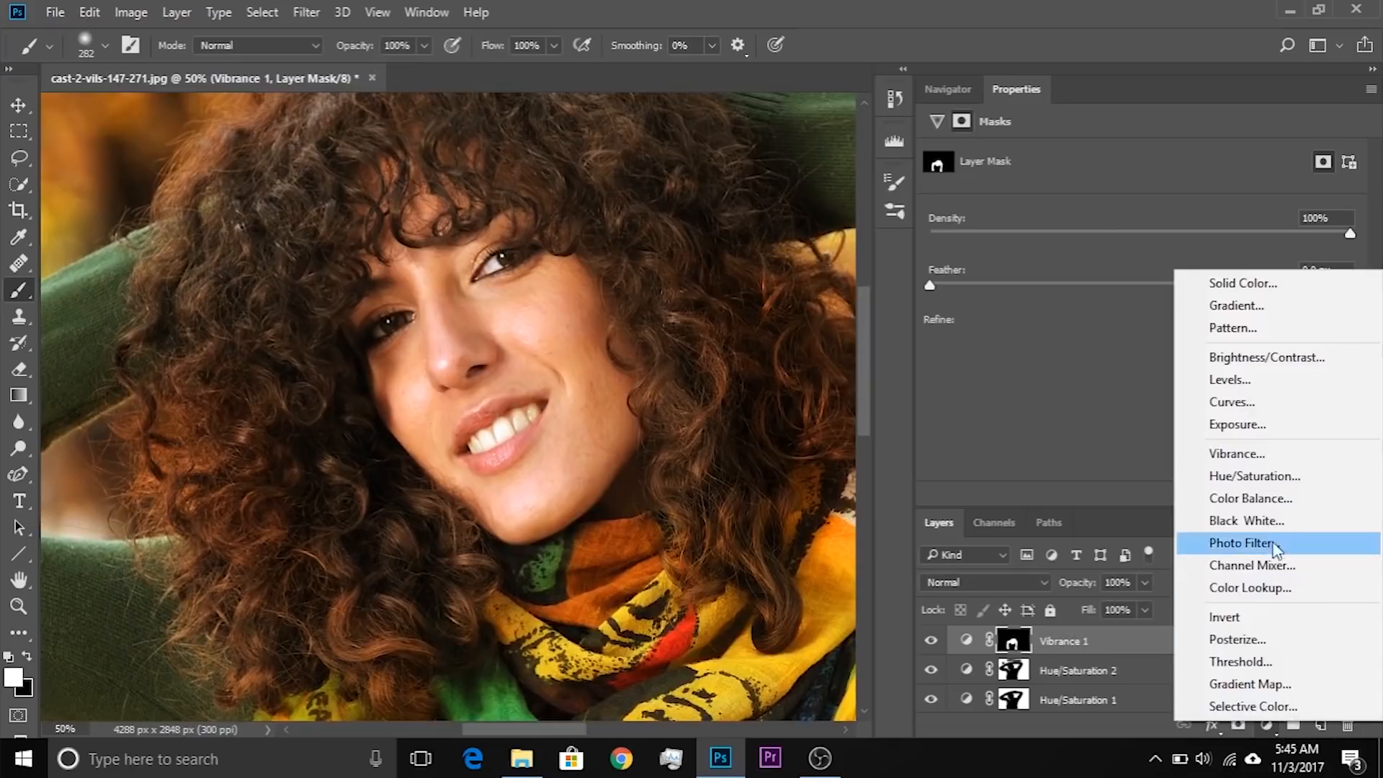
{"action": "left_click", "coordinate": [1260, 454]}
{"action": "left_click_drag", "start_coordinate": [576, 355], "coordinate": [612, 318]}
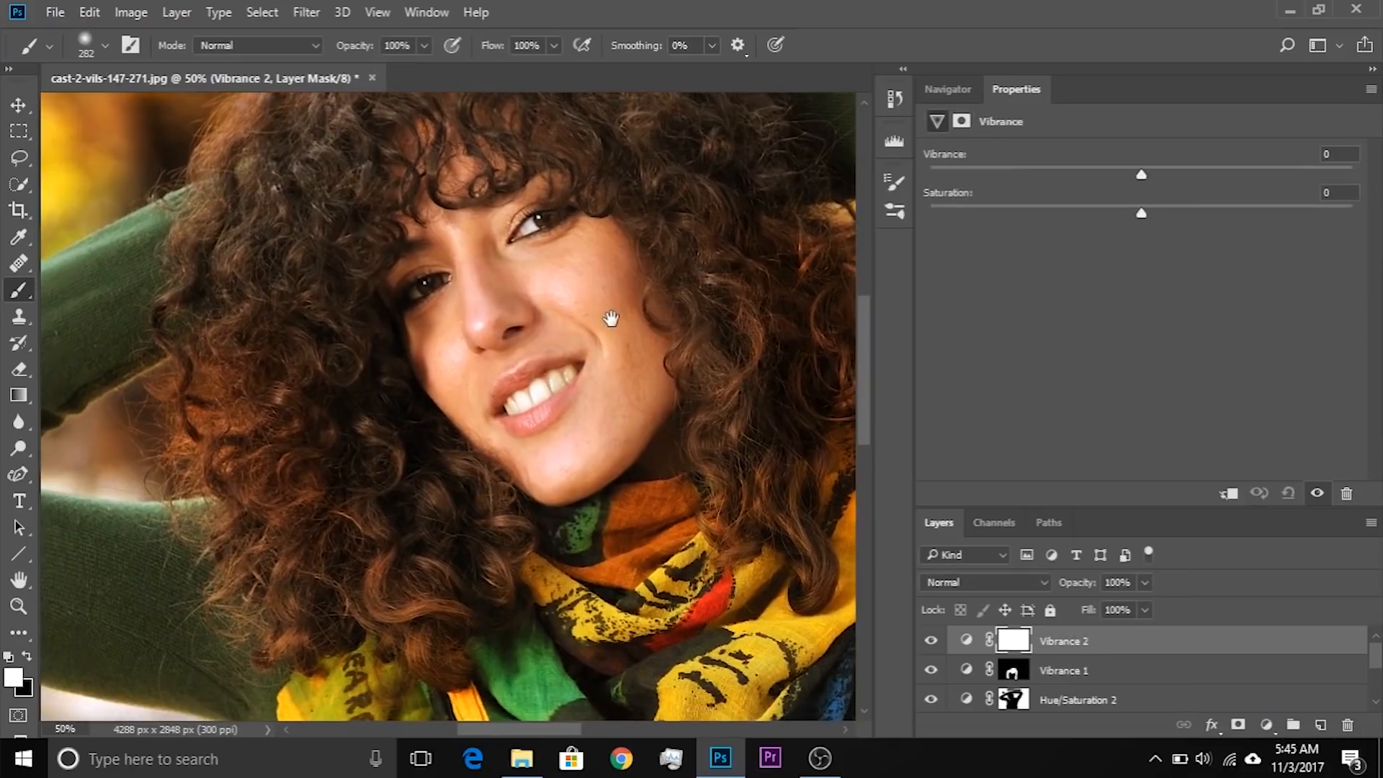
{"action": "left_click_drag", "start_coordinate": [1139, 173], "coordinate": [1211, 172]}
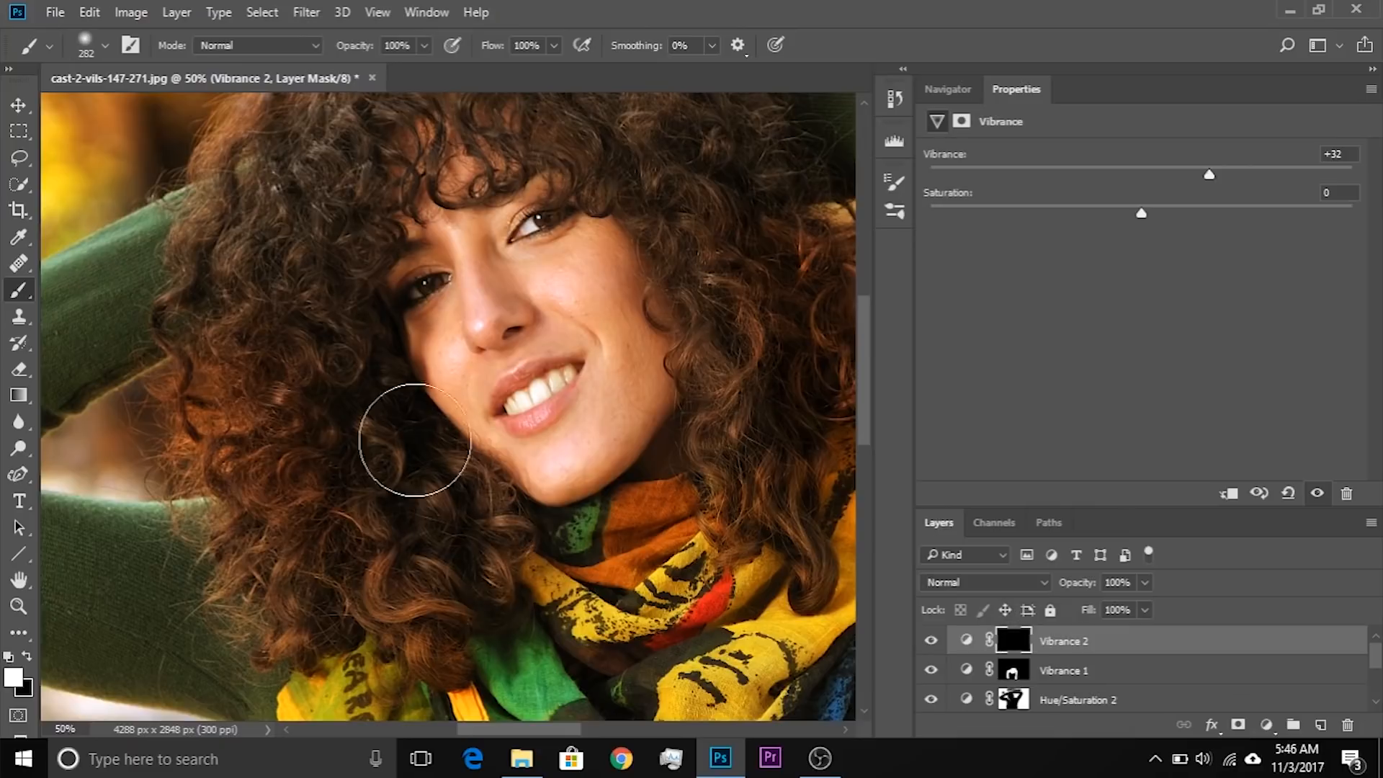
Paint white with a soft 282 px brush over the curls on both sides of the face and set Vibrance 2 to +50
{"action": "mouse_move", "coordinate": [266, 451]}
{"action": "left_mouse_down"}
{"action": "mouse_move", "coordinate": [296, 509]}
{"action": "mouse_move", "coordinate": [303, 489]}
{"action": "left_mouse_up"}
{"action": "left_click_drag", "start_coordinate": [380, 324], "coordinate": [355, 494]}
{"action": "left_click_drag", "start_coordinate": [745, 419], "coordinate": [682, 395]}
{"action": "mouse_move", "coordinate": [598, 324]}
{"action": "left_mouse_down"}
{"action": "mouse_move", "coordinate": [631, 424]}
{"action": "mouse_move", "coordinate": [667, 569]}
{"action": "left_mouse_up"}
{"action": "left_click_drag", "start_coordinate": [611, 422], "coordinate": [673, 229]}
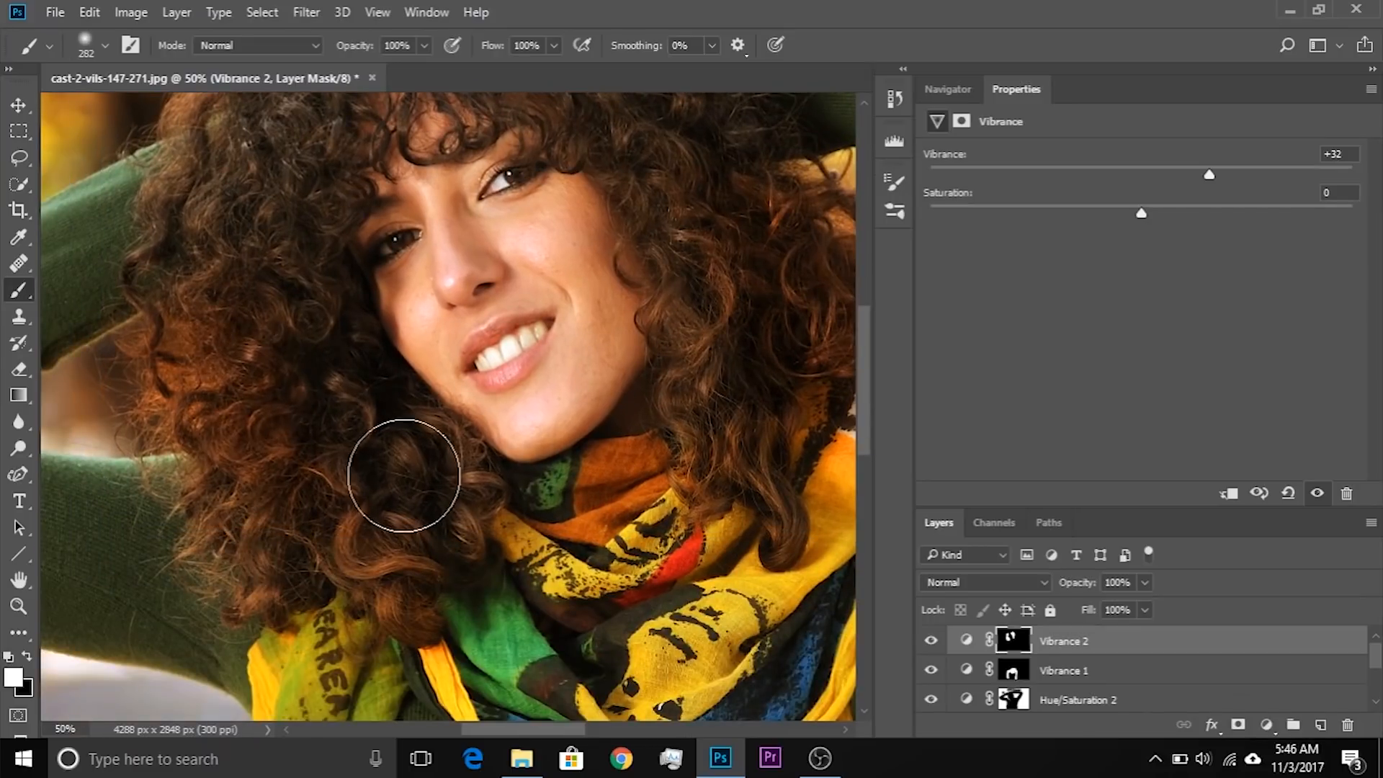
{"action": "left_click_drag", "start_coordinate": [254, 375], "coordinate": [420, 453]}
{"action": "key", "text": "x"}
{"action": "left_click", "coordinate": [363, 431]}
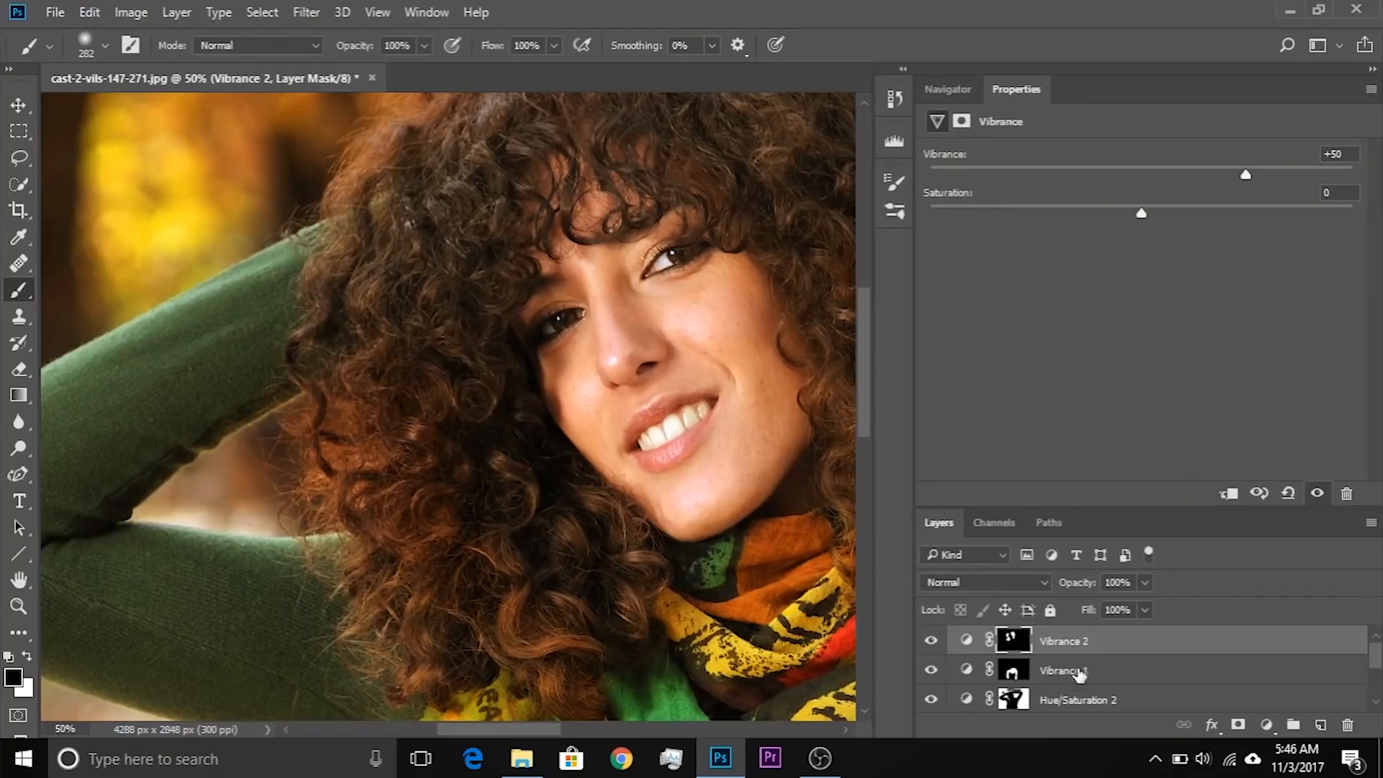
Group all layers from Hue/Saturation 1 up to Vibrance 2 and name the group Targeted
{"action": "scroll", "coordinate": [1086, 690], "scroll_direction": "down", "scroll_amount": 1}
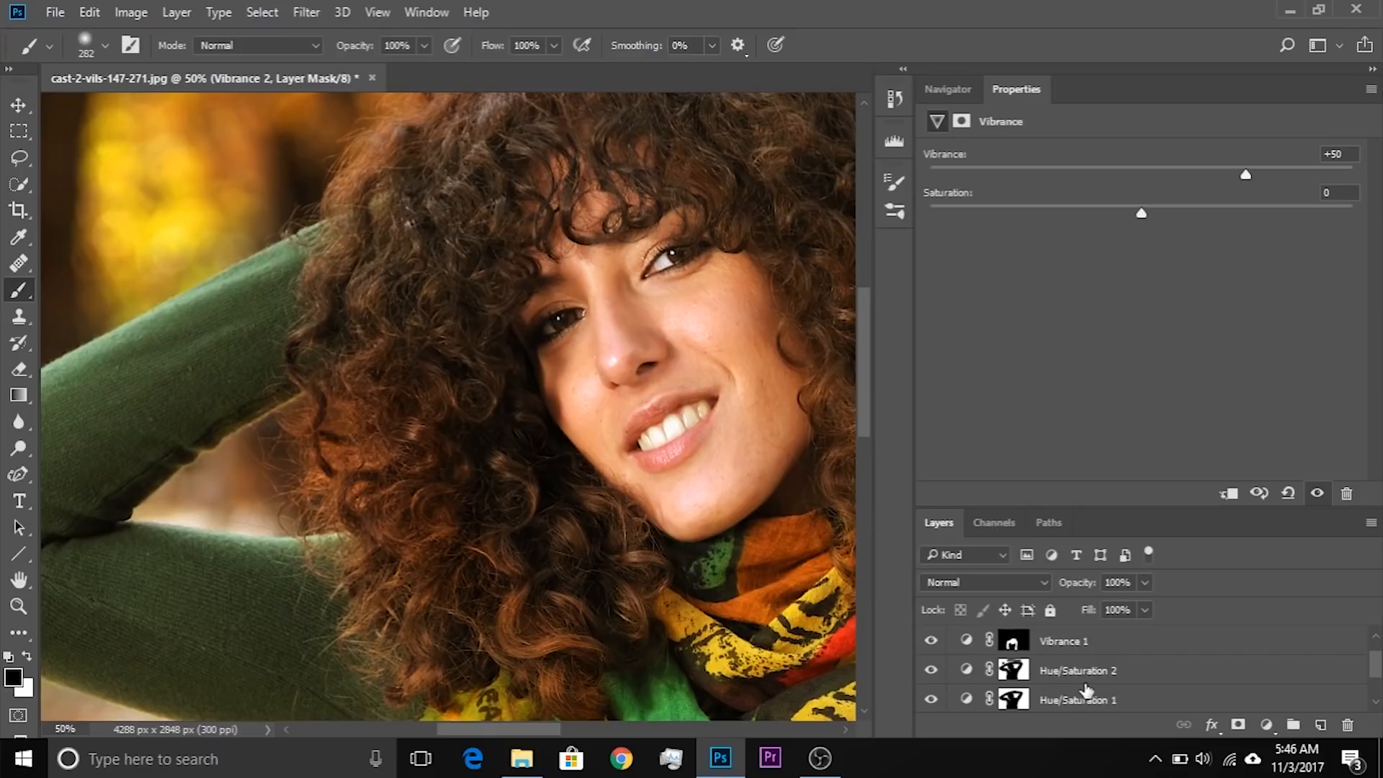
{"action": "scroll", "coordinate": [1080, 681], "scroll_direction": "down", "scroll_amount": 1}
{"action": "left_click", "coordinate": [1082, 672]}
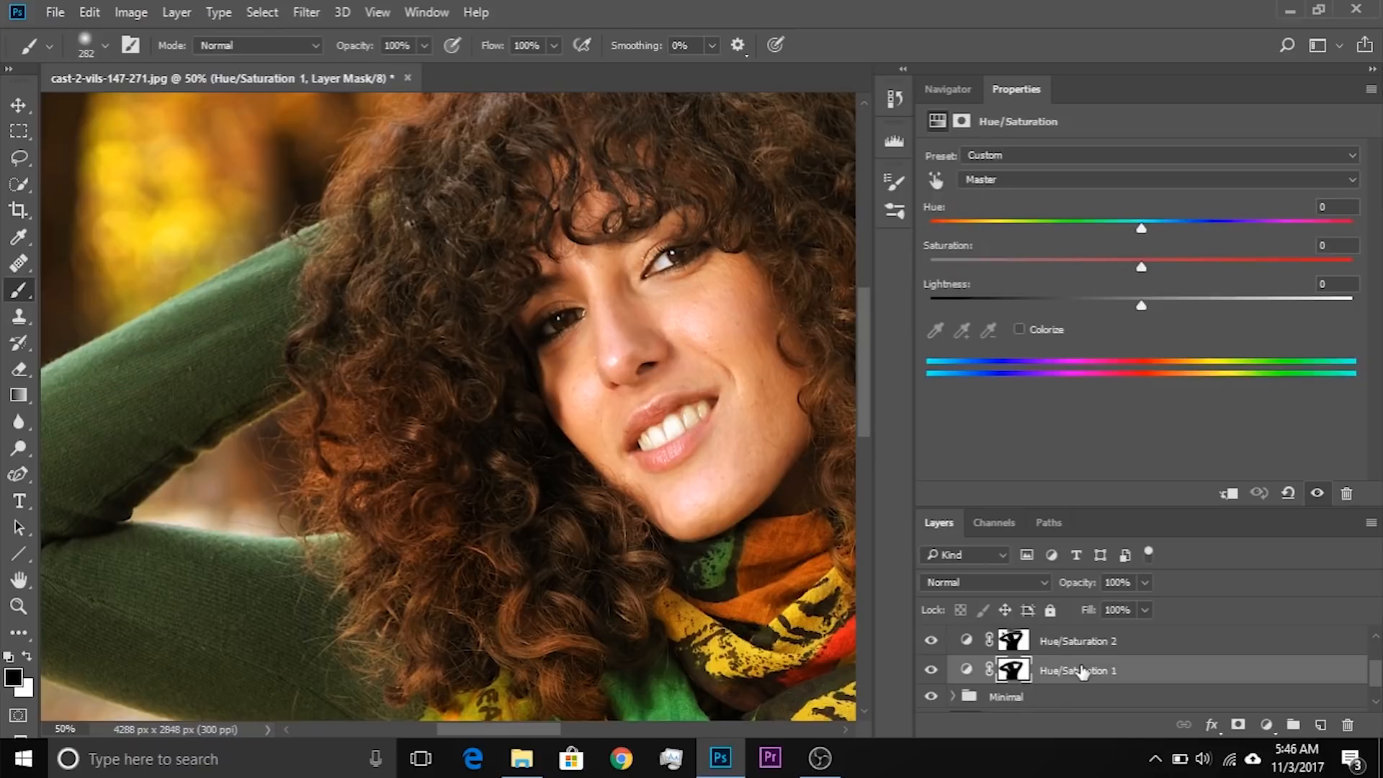
{"action": "scroll", "coordinate": [1083, 689], "scroll_direction": "up", "scroll_amount": 2}
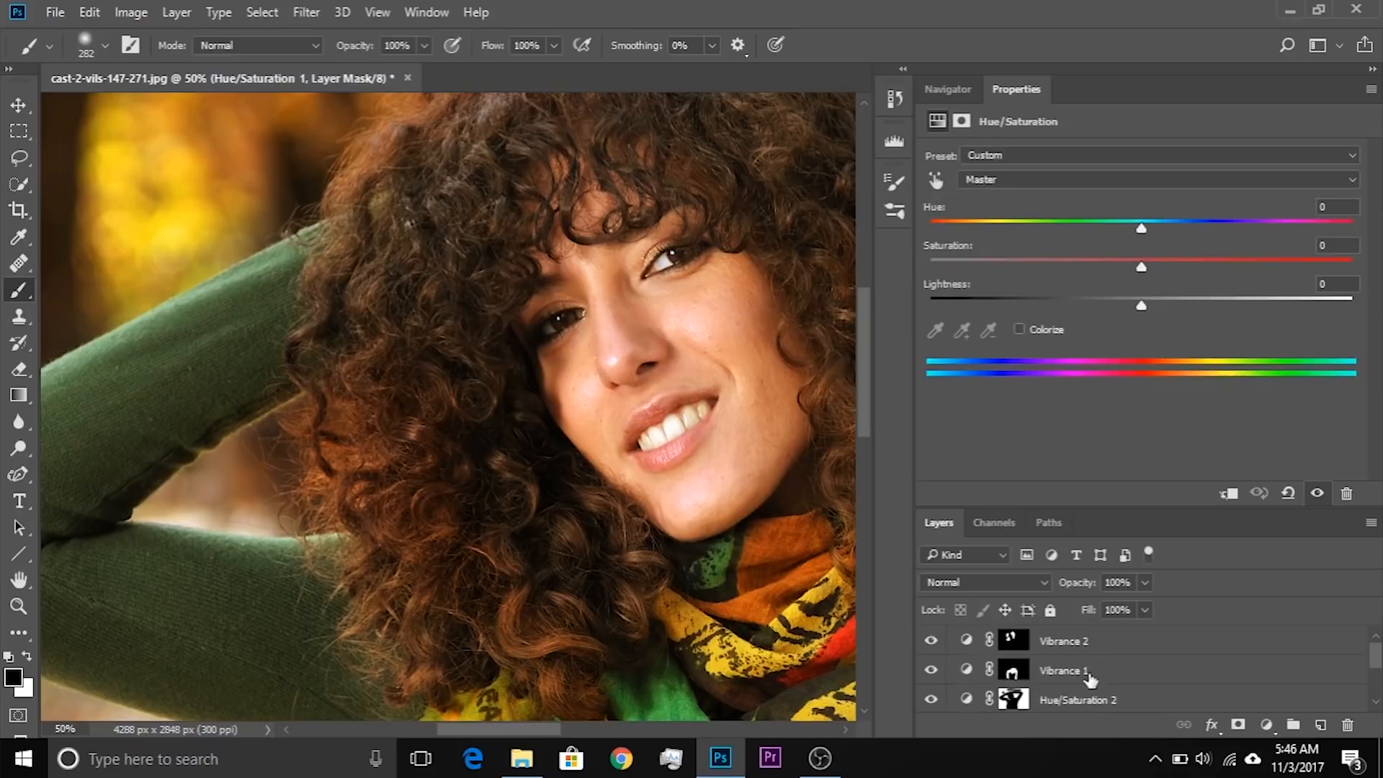
{"action": "left_click", "coordinate": [1084, 643], "text": "shift"}
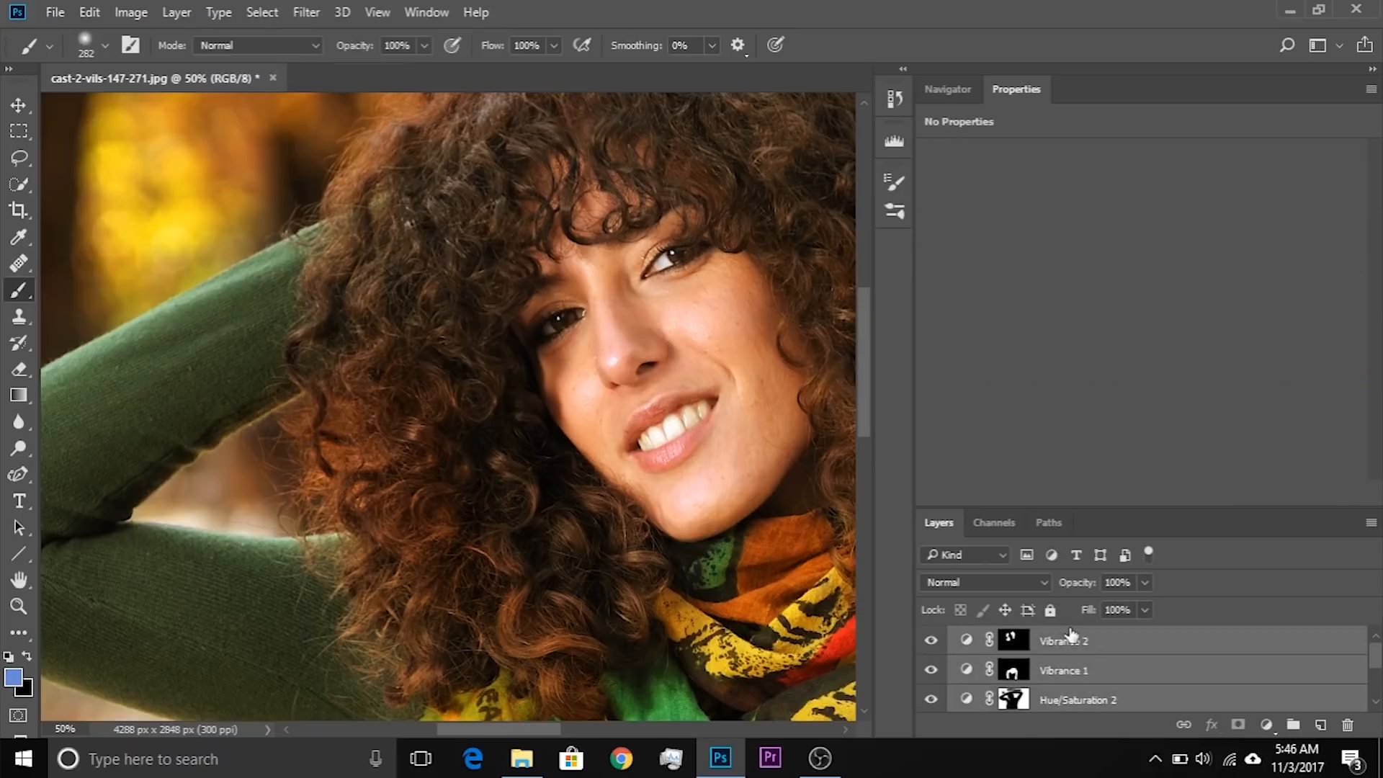
{"action": "left_click_drag", "start_coordinate": [1071, 634], "coordinate": [1069, 709]}
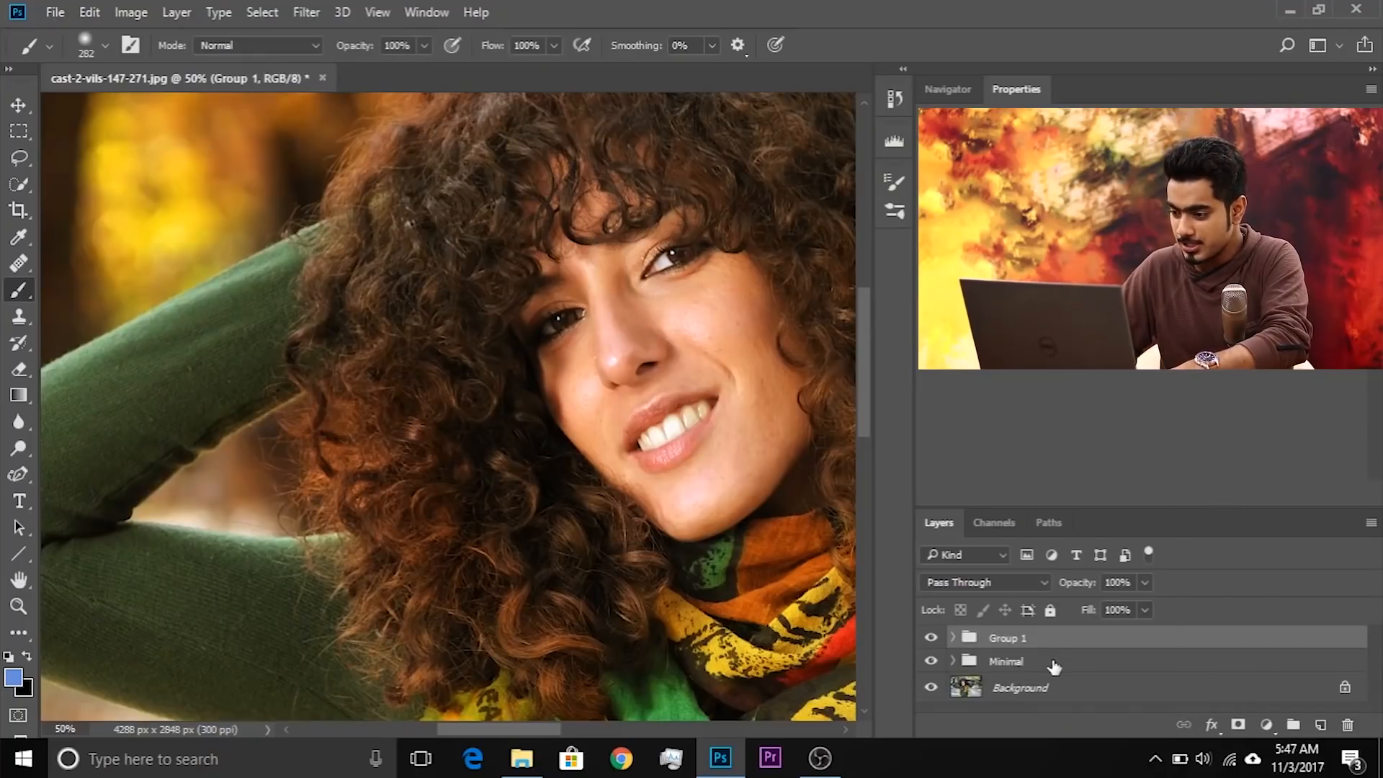
{"action": "double_click", "coordinate": [1007, 637]}
{"action": "type", "text": "Targeted"}
{"action": "key", "text": "Return"}
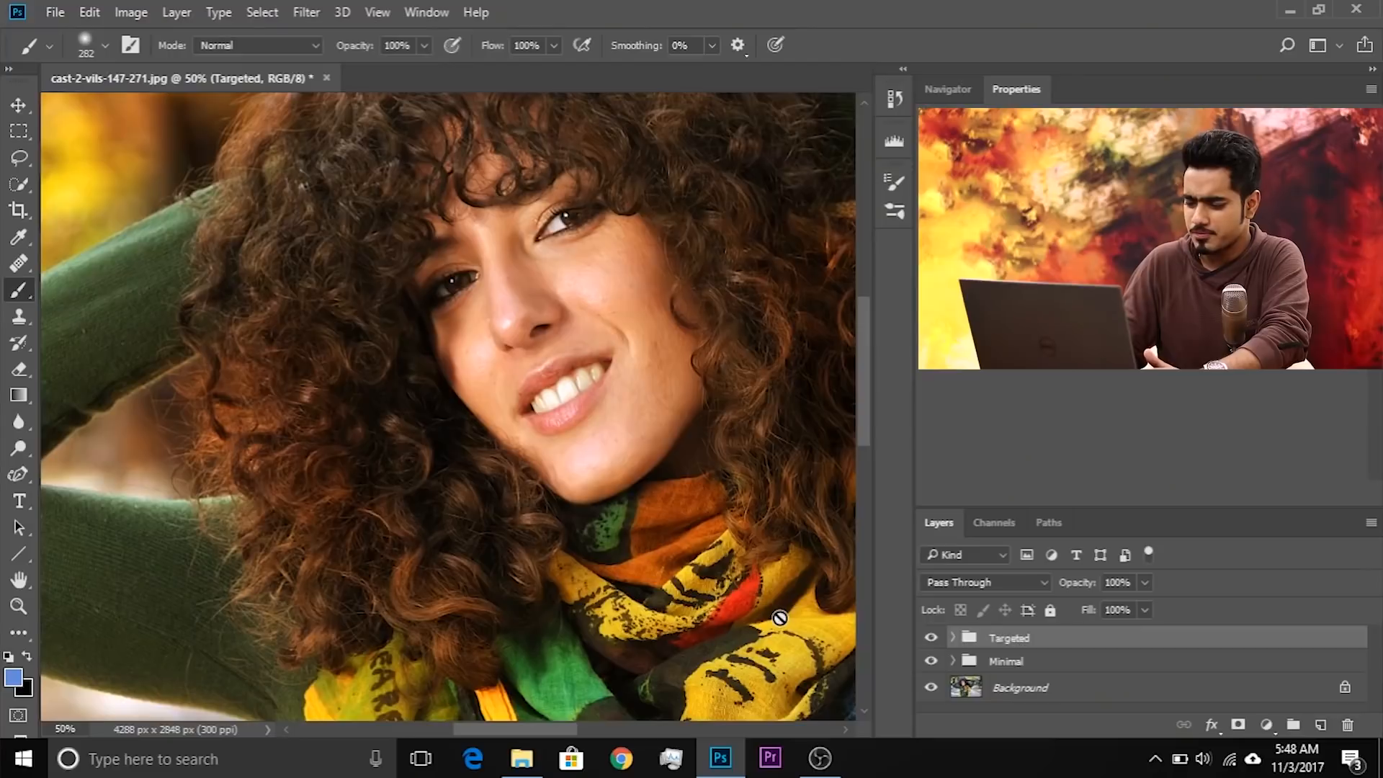
Add a Levels adjustment layer above the Targeted group with the whole photo in view
{"action": "key", "text": "ctrl+minus"}
{"action": "key", "text": "ctrl+minus"}
{"action": "key", "text": "ctrl+minus"}
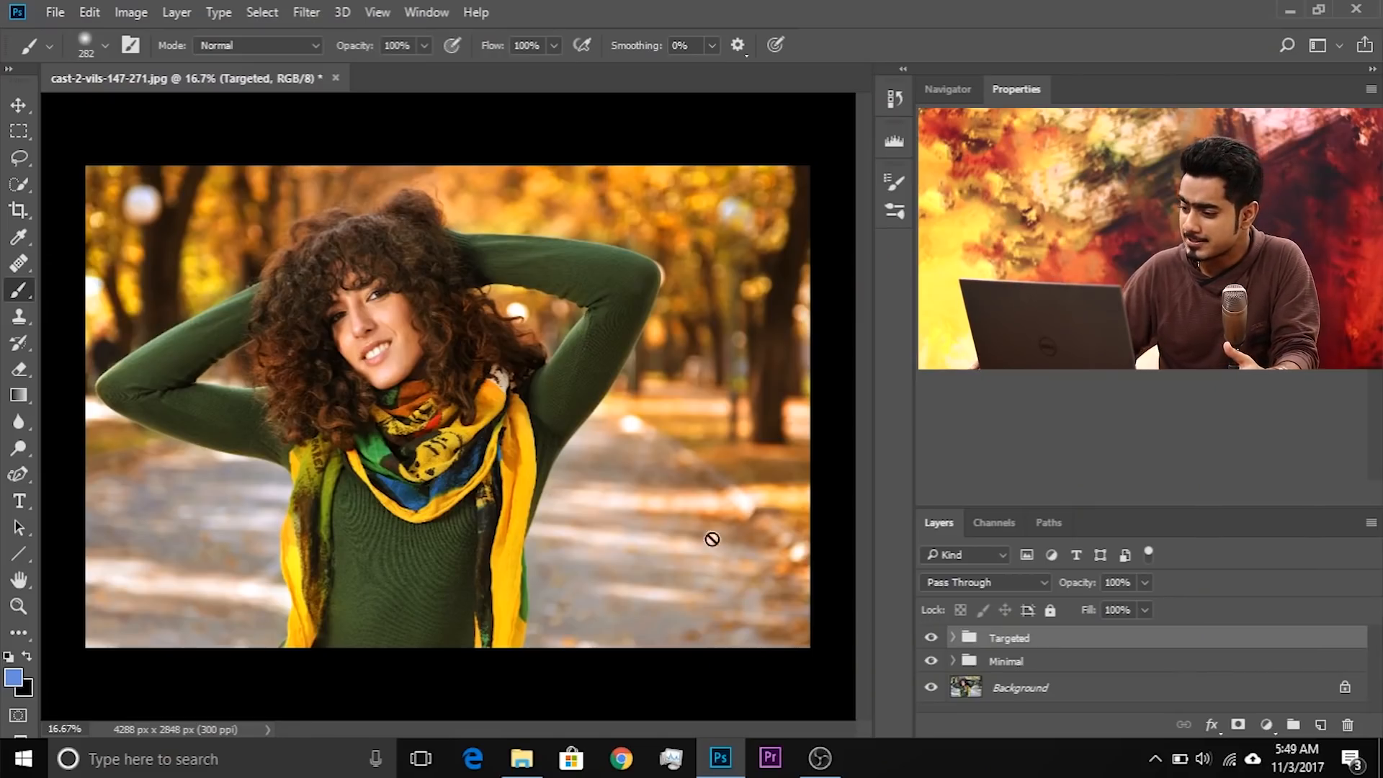
{"action": "left_click", "coordinate": [1266, 724]}
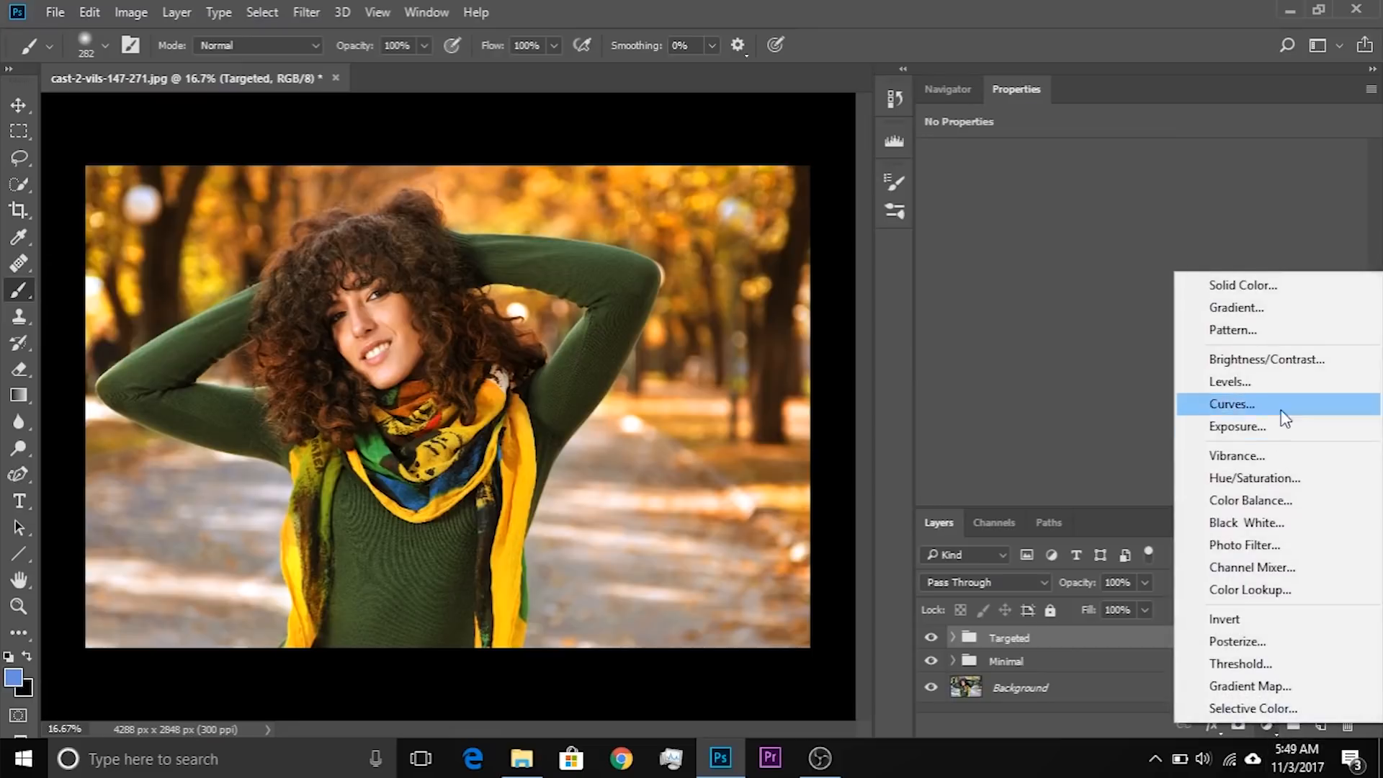
{"action": "left_click", "coordinate": [1256, 388]}
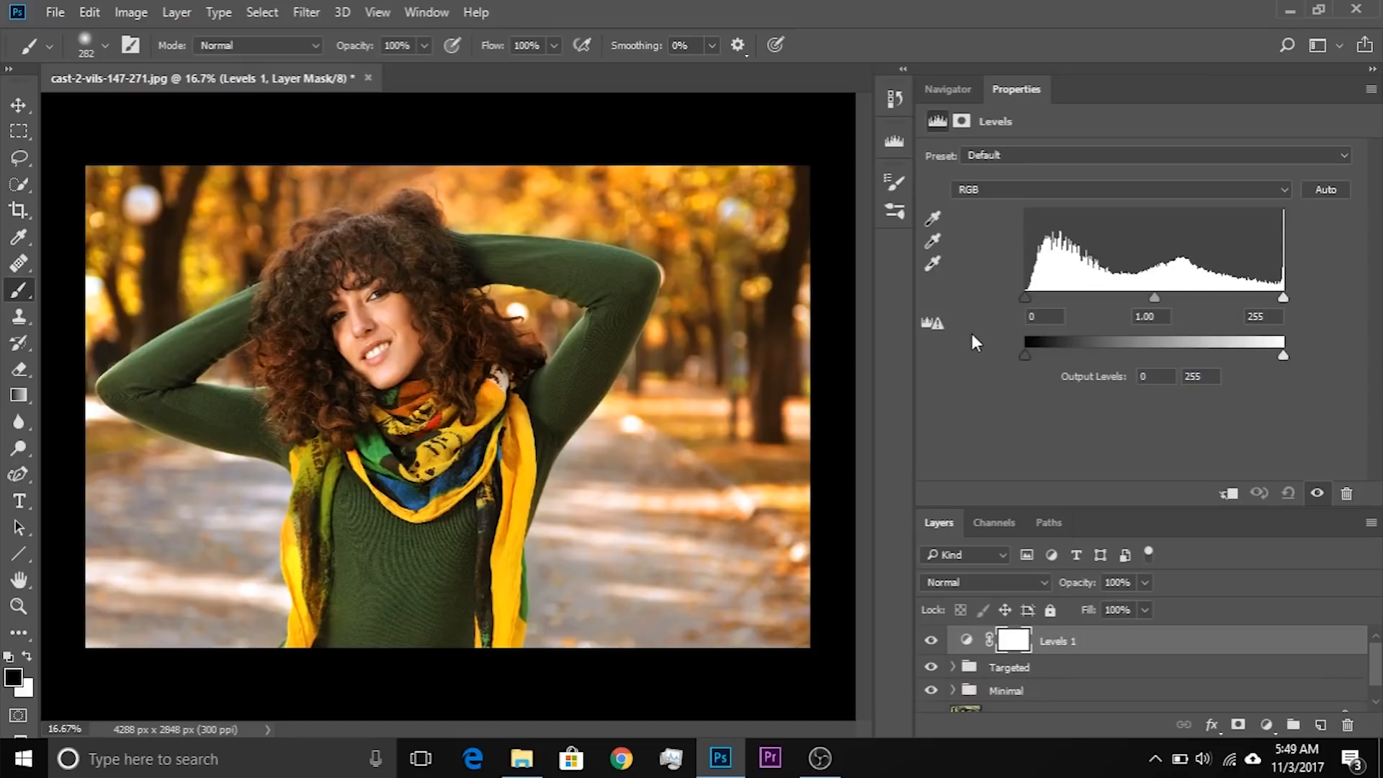
Set the Levels 1 layer's blend mode to Screen and invert its mask to black
{"action": "left_click", "coordinate": [981, 579]}
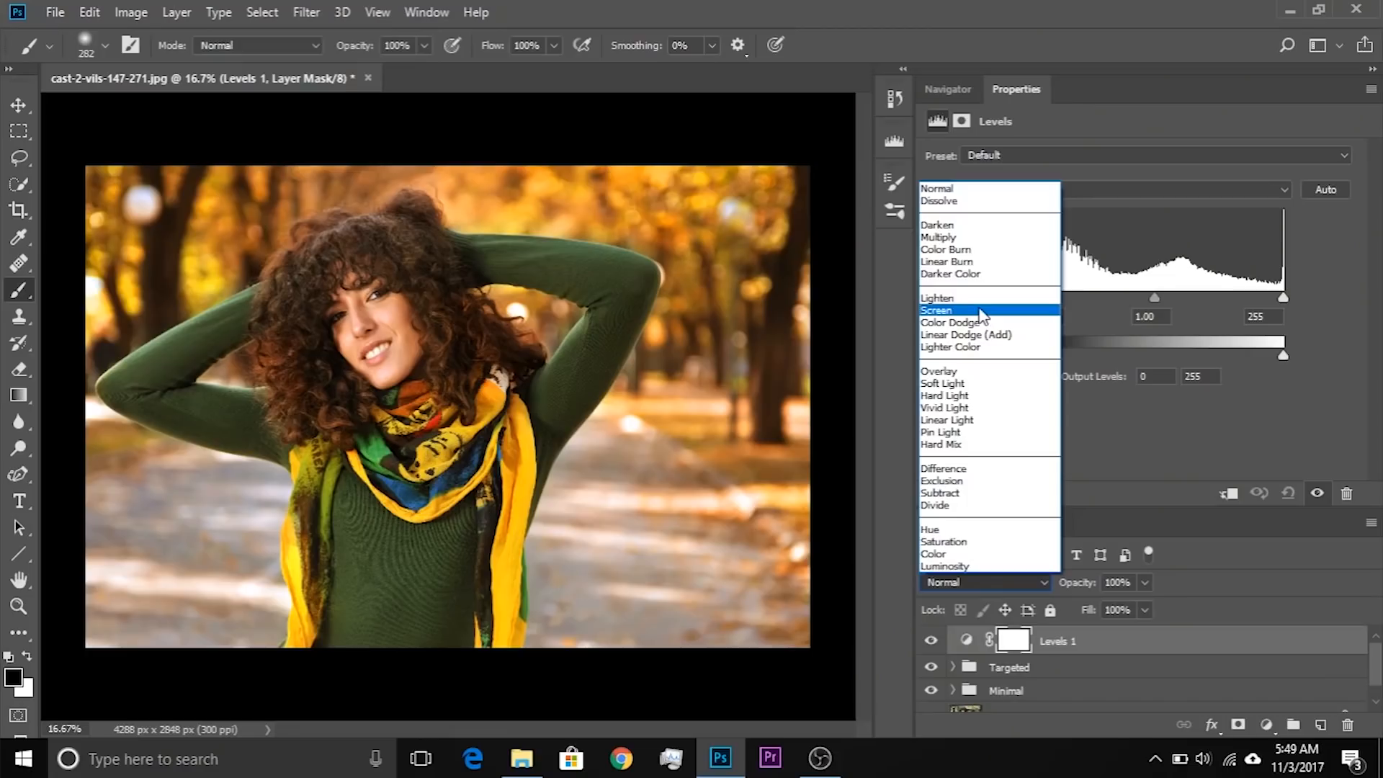
{"action": "left_click", "coordinate": [948, 307]}
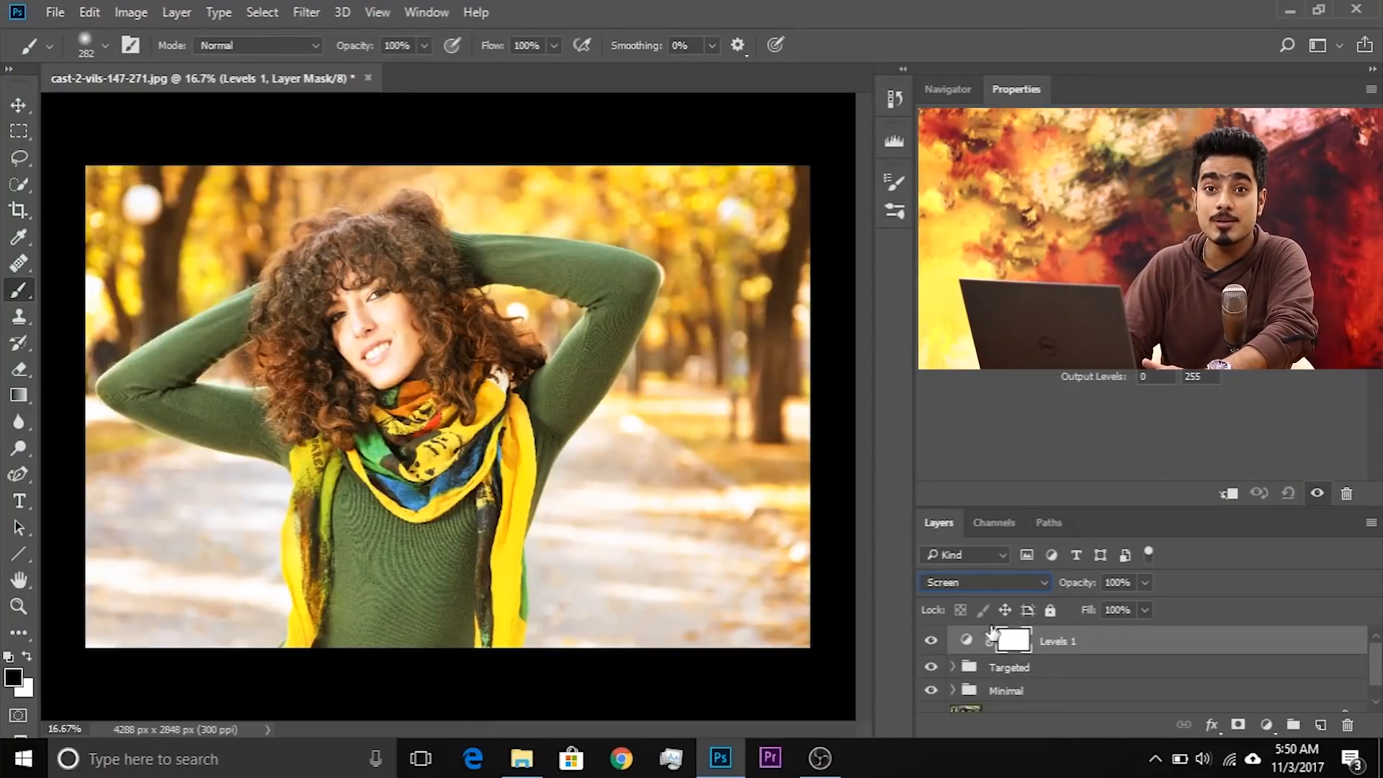
{"action": "key", "text": "ctrl+i"}
Paint white on the Levels 1 mask with a soft 226 px brush at 5% flow along the sweater sleeve on the image's right side
{"action": "key", "text": "ctrl+plus"}
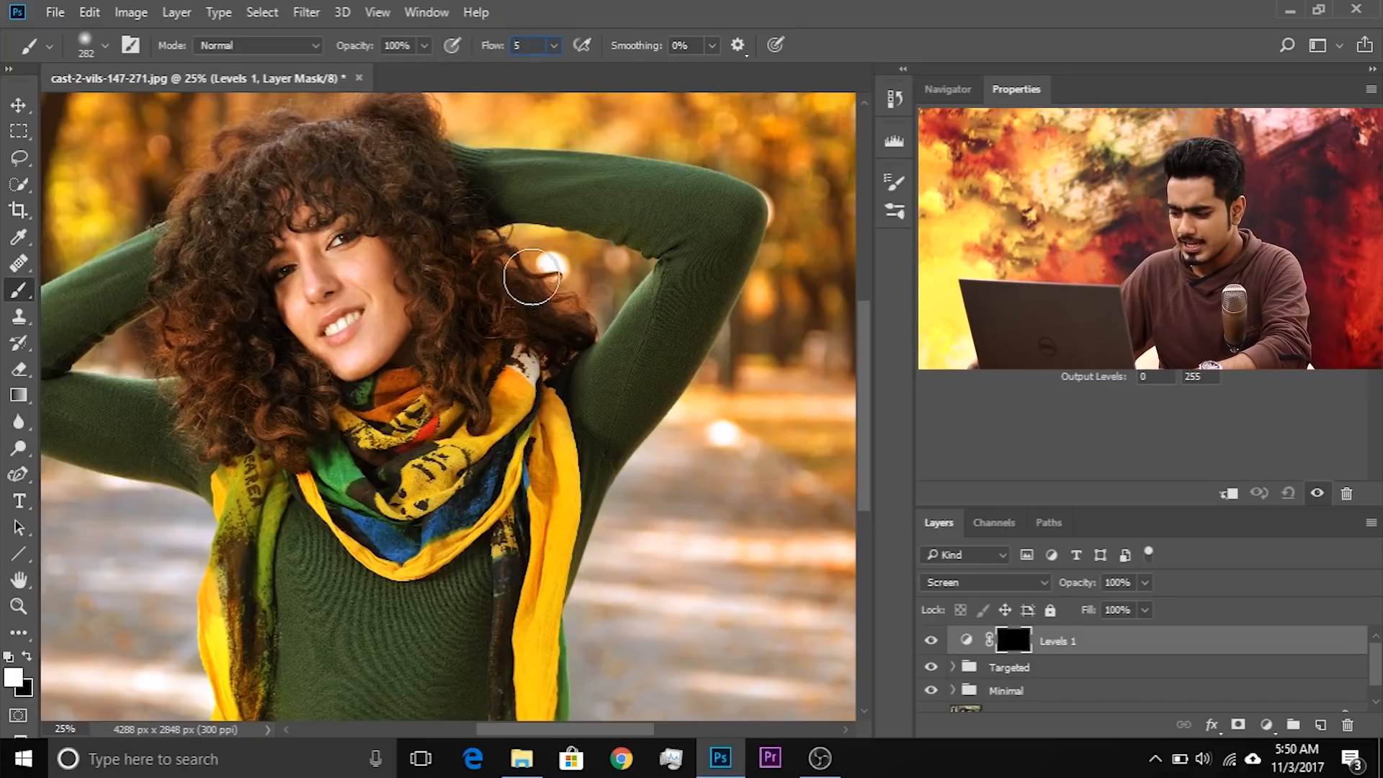
{"action": "left_click_drag", "start_coordinate": [444, 244], "coordinate": [442, 308]}
{"action": "left_click_drag", "start_coordinate": [534, 456], "coordinate": [530, 458]}
{"action": "left_click_drag", "start_coordinate": [609, 407], "coordinate": [611, 413]}
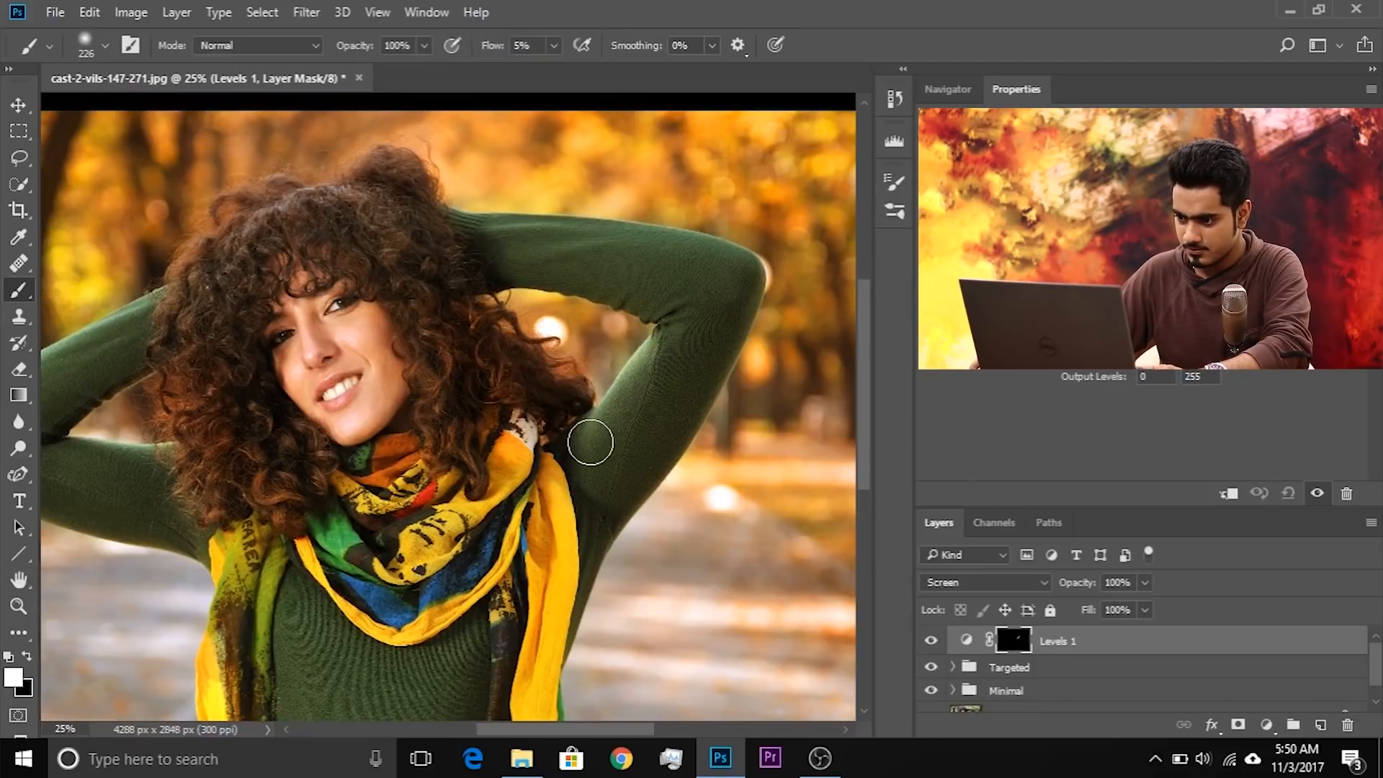
{"action": "left_click_drag", "start_coordinate": [593, 439], "coordinate": [574, 502]}
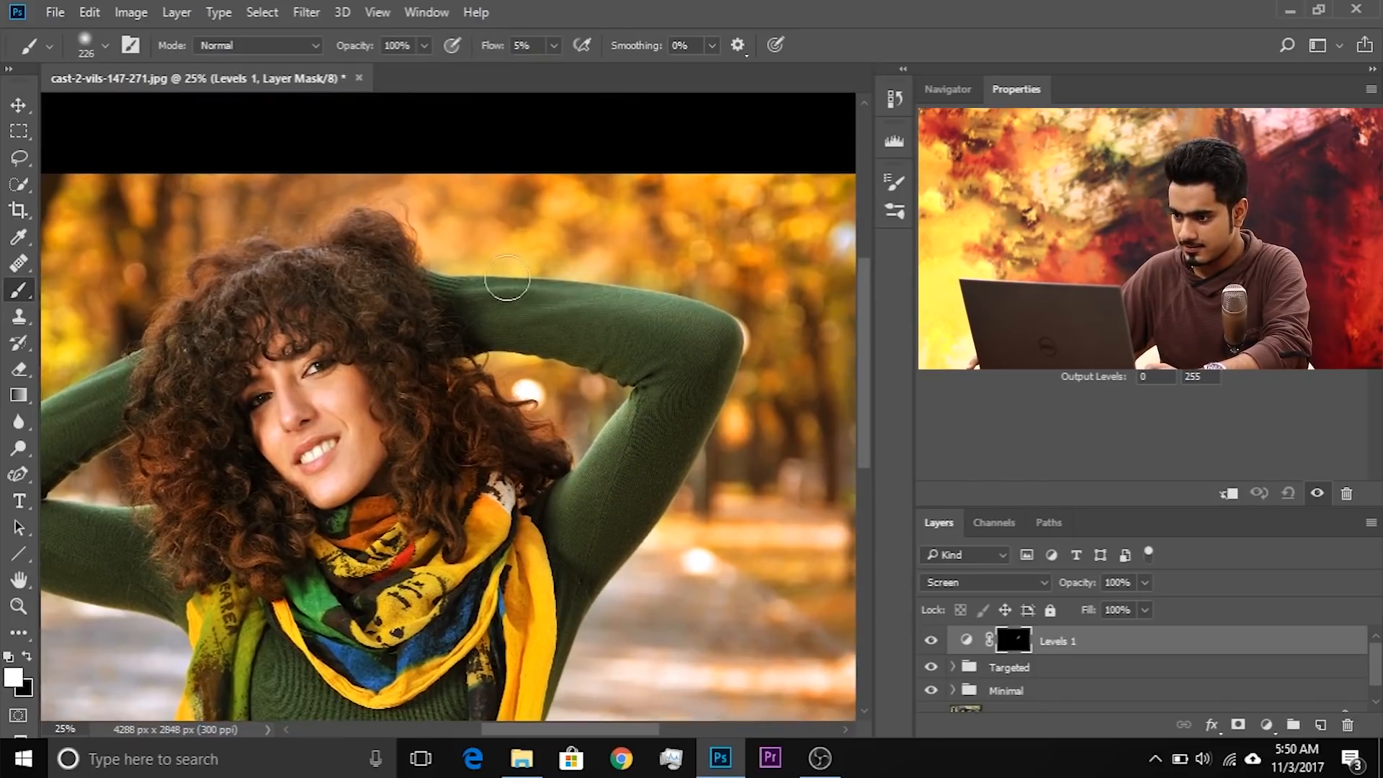
{"action": "left_click_drag", "start_coordinate": [494, 285], "coordinate": [537, 291]}
{"action": "left_click_drag", "start_coordinate": [399, 309], "coordinate": [564, 327]}
Brush white at 5% flow over the upper and lower parts of the sleeve on the image's left side
{"action": "left_click_drag", "start_coordinate": [265, 393], "coordinate": [437, 420]}
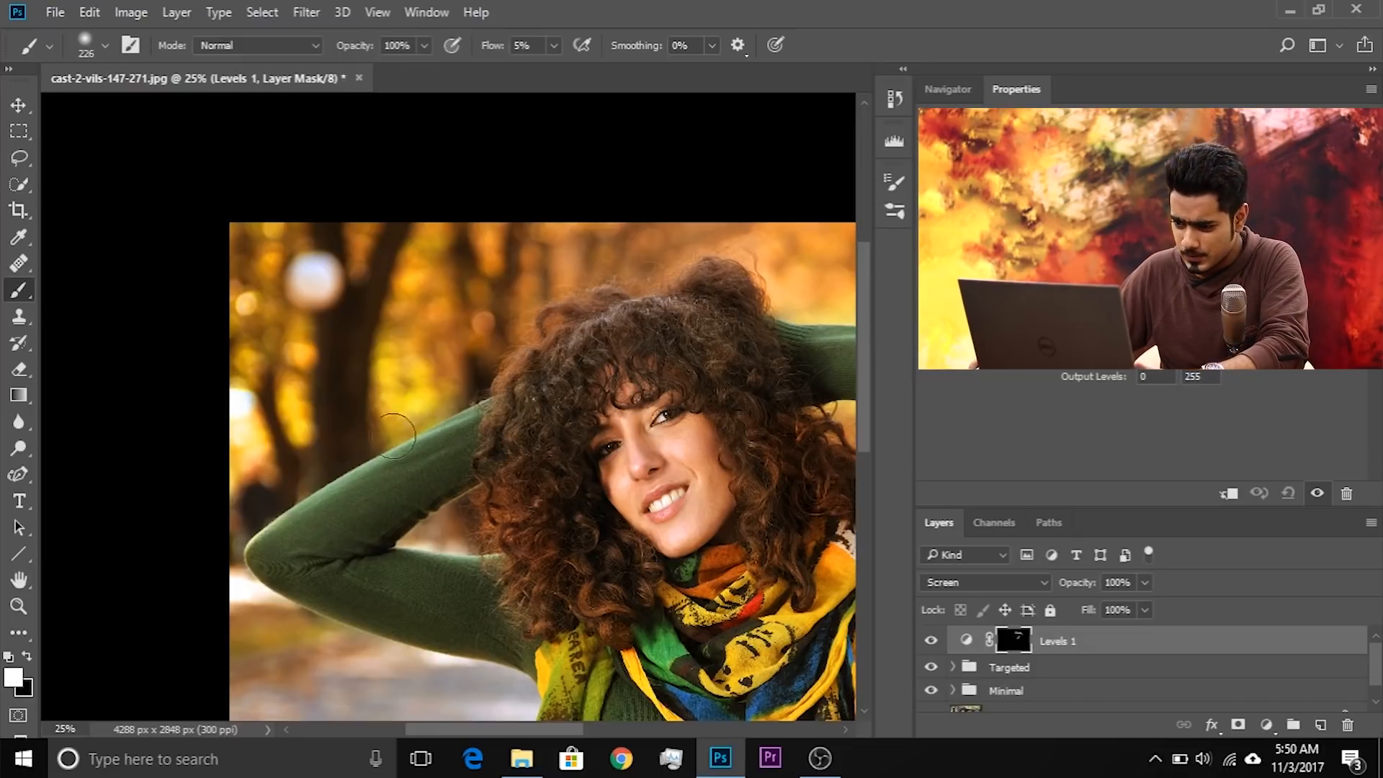
{"action": "left_click_drag", "start_coordinate": [466, 416], "coordinate": [291, 510]}
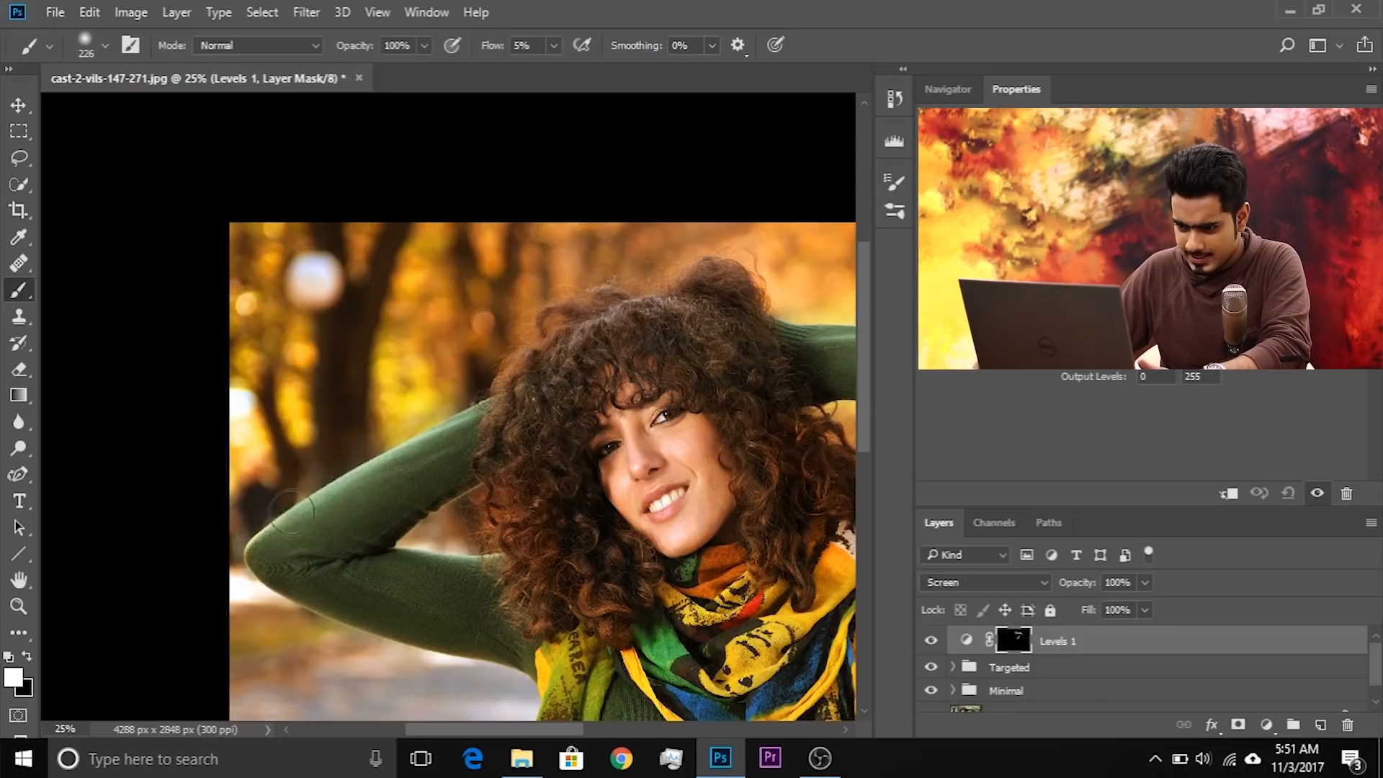
{"action": "mouse_move", "coordinate": [382, 583]}
{"action": "left_mouse_down"}
{"action": "mouse_move", "coordinate": [404, 559]}
{"action": "mouse_move", "coordinate": [485, 565]}
{"action": "mouse_move", "coordinate": [389, 556]}
{"action": "left_mouse_up"}
Paint white at 5% flow over the sweater's chest around the scarf and compare the photo with Levels 1 hidden and shown
{"action": "key", "text": "space"}
{"action": "mouse_move", "coordinate": [720, 710]}
{"action": "left_mouse_down"}
{"action": "mouse_move", "coordinate": [441, 629]}
{"action": "mouse_move", "coordinate": [463, 614]}
{"action": "left_mouse_up"}
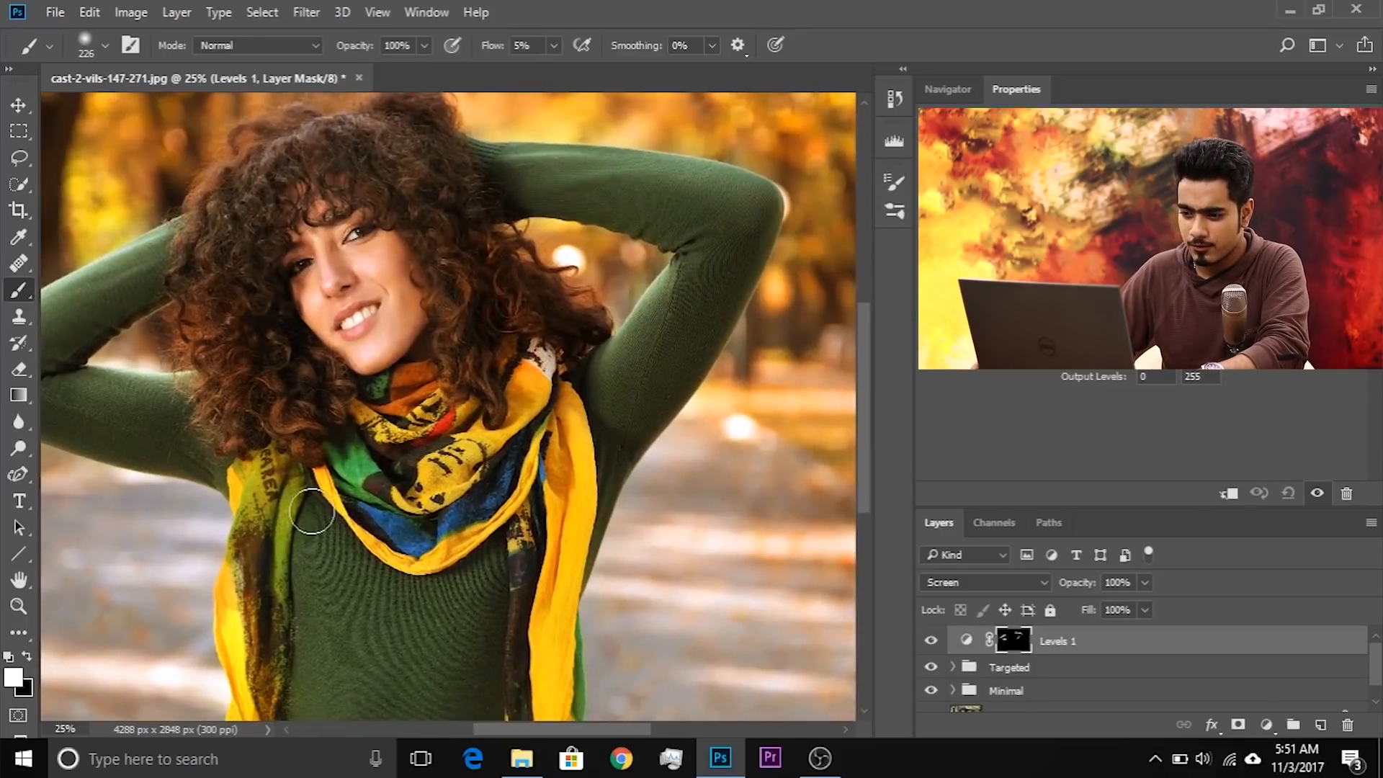
{"action": "mouse_move", "coordinate": [319, 518]}
{"action": "left_mouse_down"}
{"action": "mouse_move", "coordinate": [433, 574]}
{"action": "mouse_move", "coordinate": [459, 570]}
{"action": "mouse_move", "coordinate": [302, 508]}
{"action": "mouse_move", "coordinate": [333, 503]}
{"action": "left_mouse_up"}
{"action": "left_click_drag", "start_coordinate": [528, 497], "coordinate": [401, 607]}
{"action": "left_click_drag", "start_coordinate": [344, 495], "coordinate": [523, 470]}
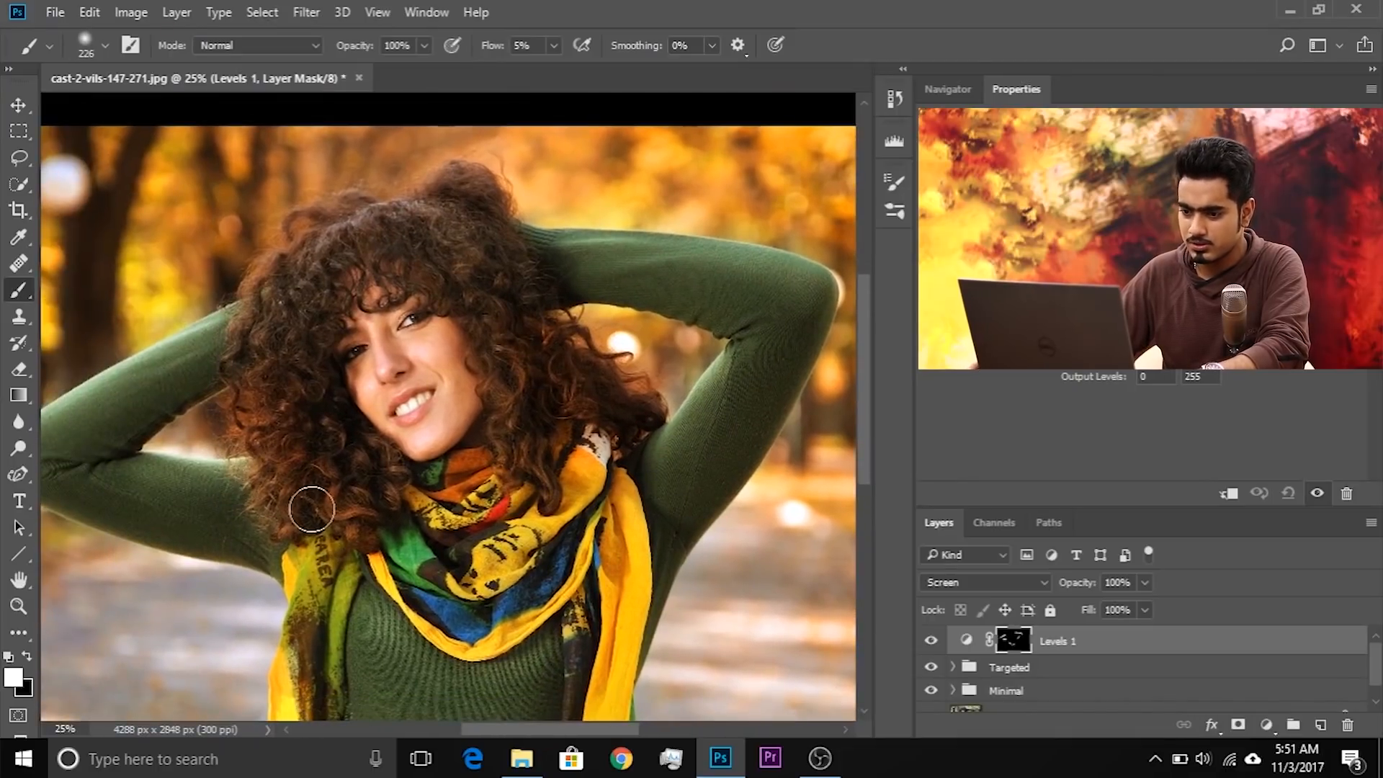
{"action": "key", "text": "ctrl+minus"}
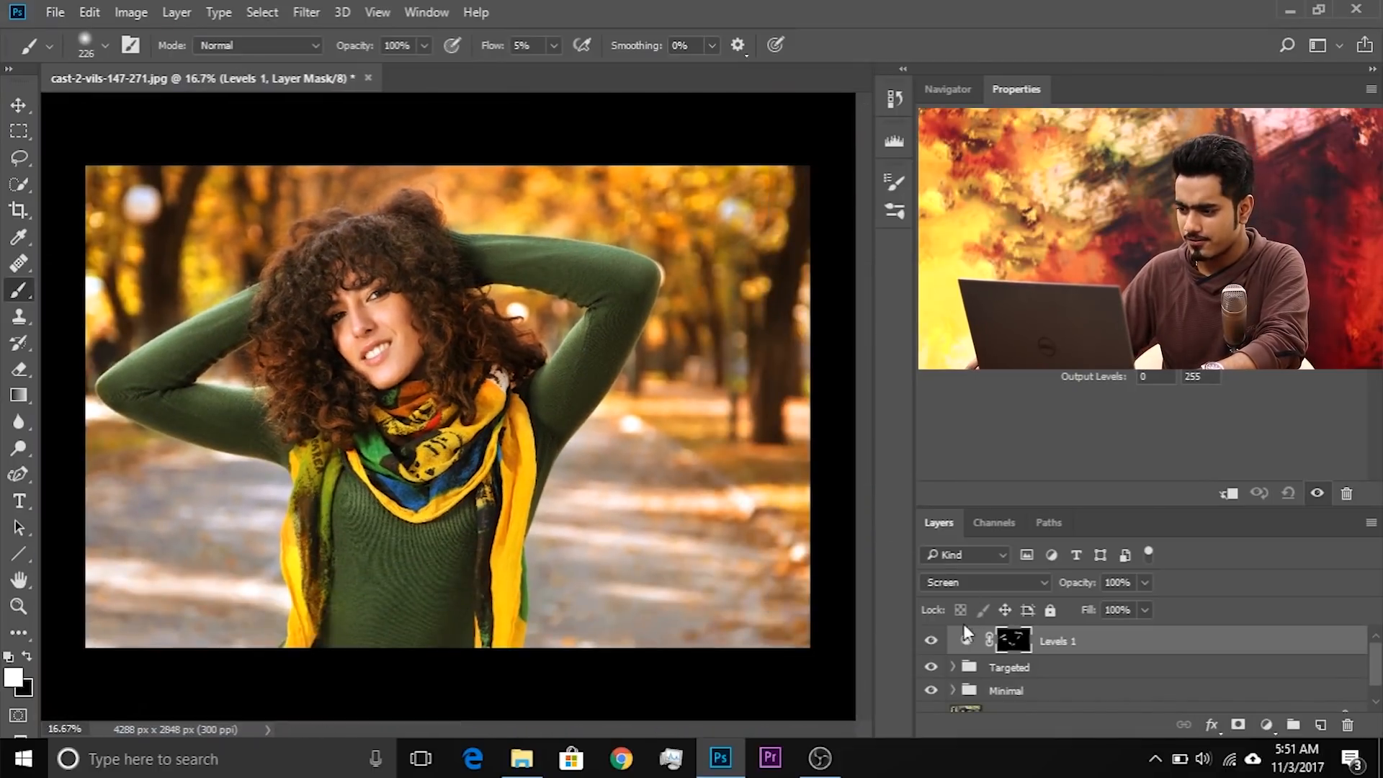
{"action": "left_click", "coordinate": [930, 642]}
{"action": "left_click", "coordinate": [930, 642]}
{"action": "left_click", "coordinate": [929, 643]}
{"action": "left_click", "coordinate": [929, 642]}
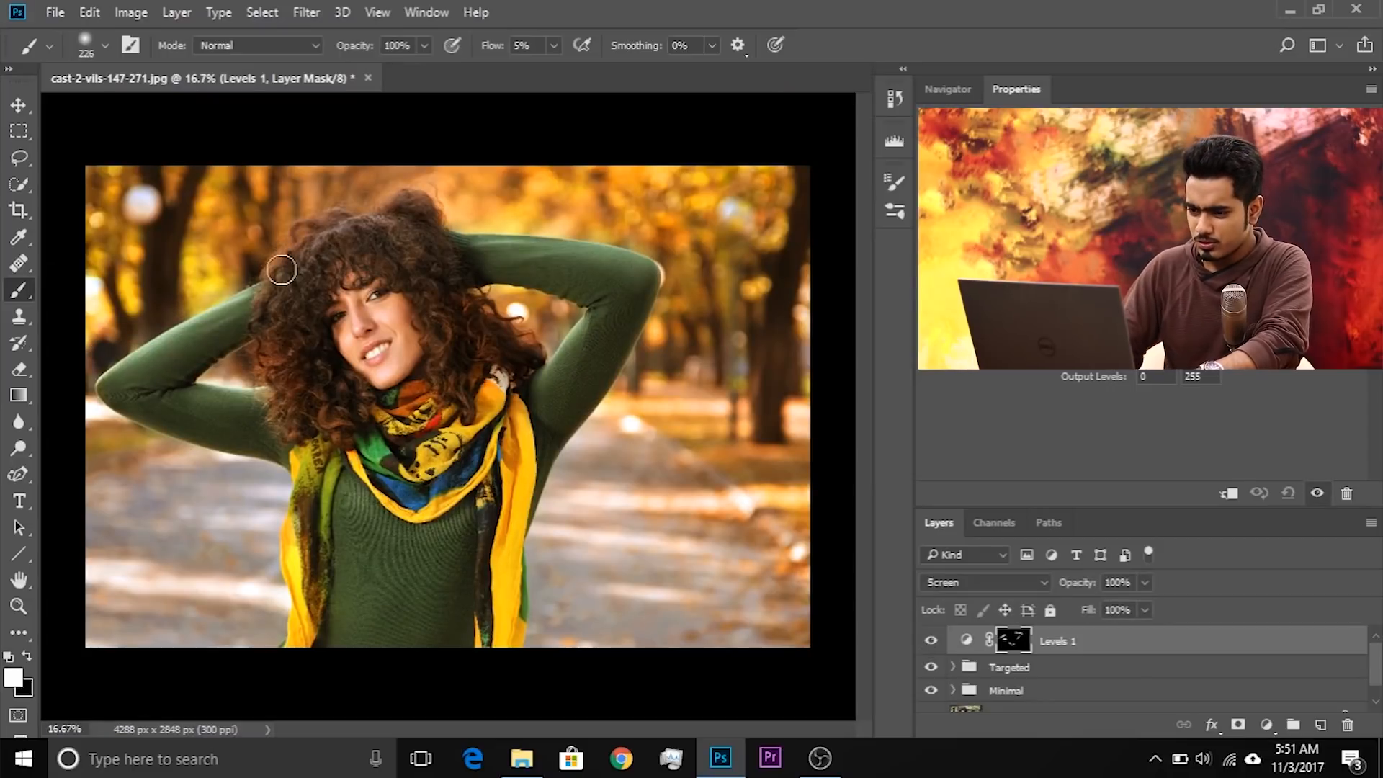
Paint white on the Levels 1 mask over the curly hair with a soft 292 px brush at 5% flow
{"action": "key", "text": "ctrl+plus"}
{"action": "key", "text": "ctrl+plus"}
{"action": "left_click_drag", "start_coordinate": [278, 291], "coordinate": [446, 379]}
{"action": "right_click", "coordinate": [308, 440], "text": "alt"}
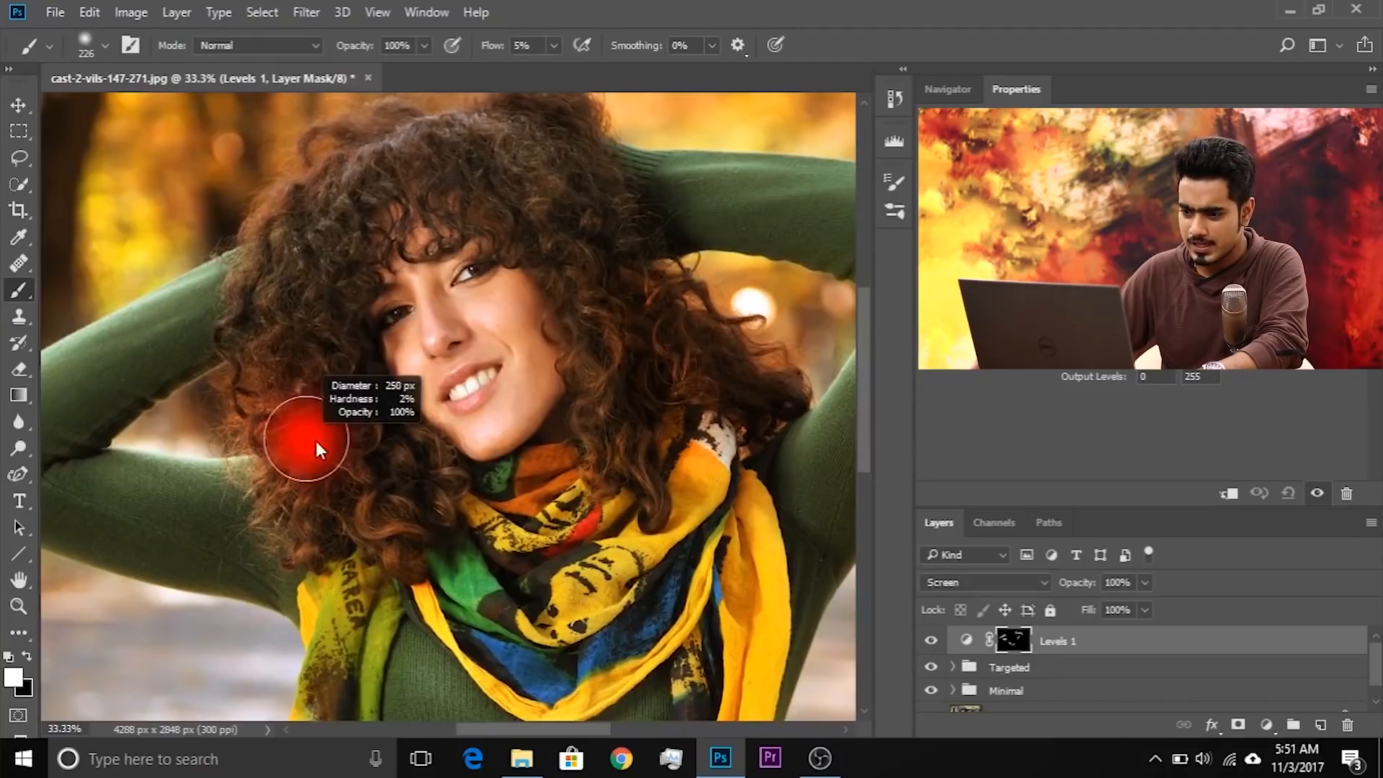
{"action": "mouse_move", "coordinate": [318, 510]}
{"action": "left_mouse_down"}
{"action": "mouse_move", "coordinate": [372, 475]}
{"action": "mouse_move", "coordinate": [382, 488]}
{"action": "mouse_move", "coordinate": [299, 438]}
{"action": "mouse_move", "coordinate": [293, 420]}
{"action": "mouse_move", "coordinate": [317, 401]}
{"action": "mouse_move", "coordinate": [334, 433]}
{"action": "mouse_move", "coordinate": [612, 397]}
{"action": "mouse_move", "coordinate": [584, 230]}
{"action": "mouse_move", "coordinate": [562, 213]}
{"action": "mouse_move", "coordinate": [639, 414]}
{"action": "left_mouse_up"}
Split the Levels 1 layer's Blend If underlying black slider to 0 / 52 and compare the photo with the layer hidden and shown
{"action": "key", "text": "ctrl+minus"}
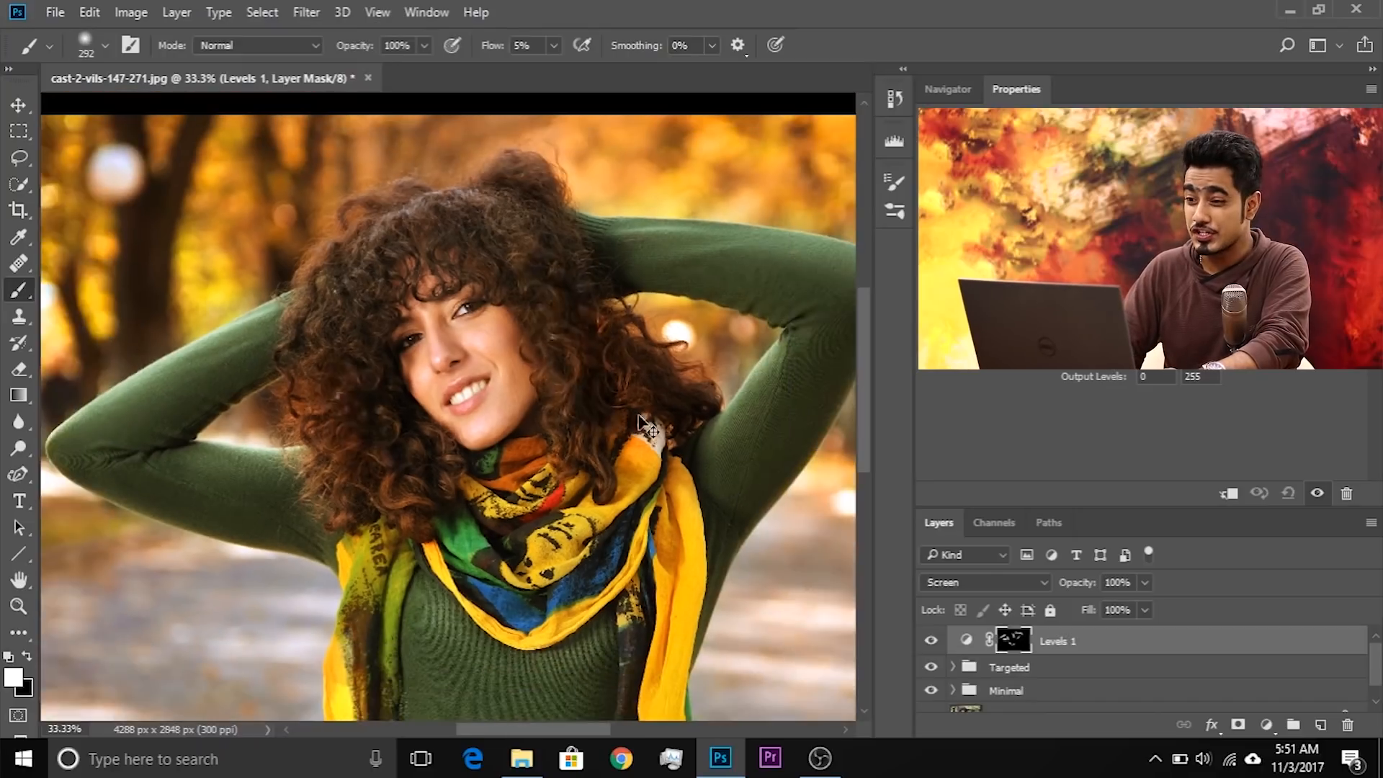
{"action": "double_click", "coordinate": [1328, 643]}
{"action": "left_click_drag", "start_coordinate": [720, 137], "coordinate": [755, 149]}
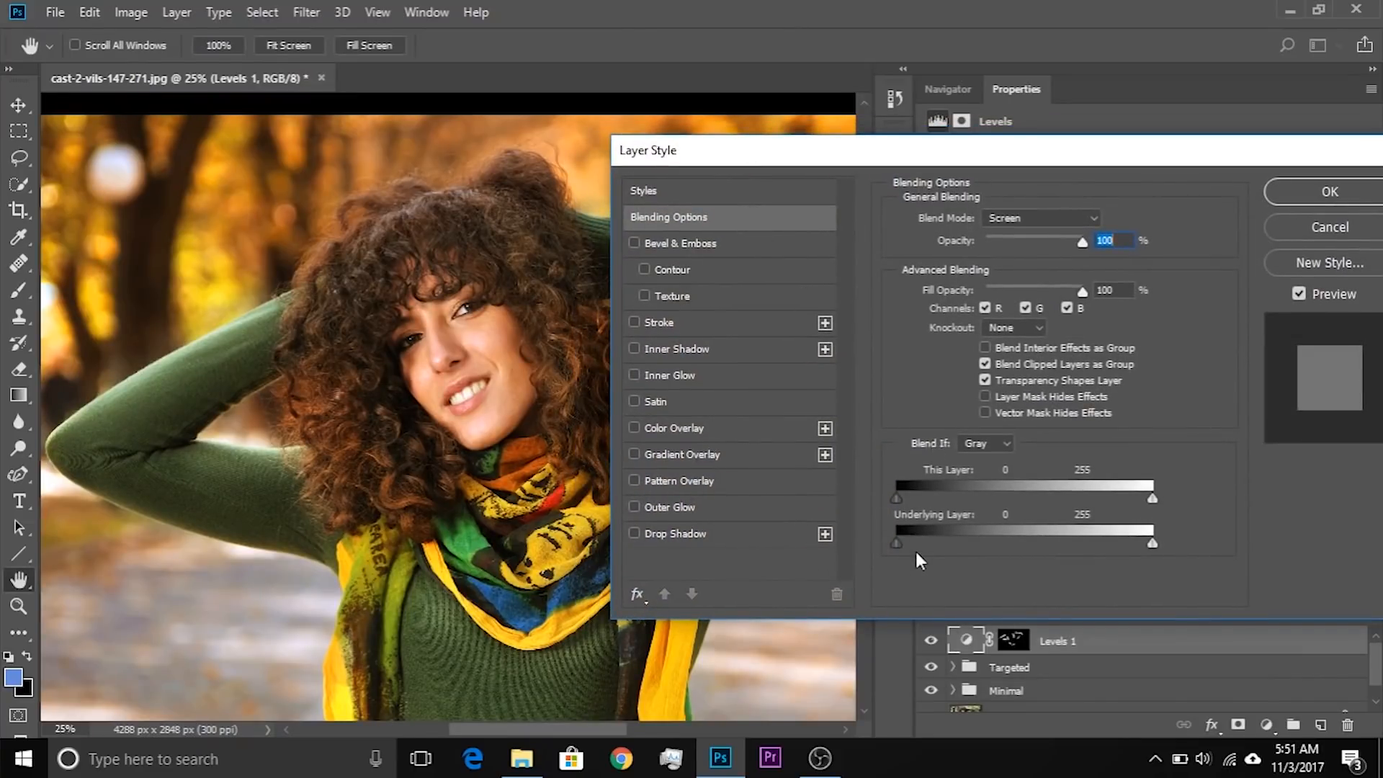
{"action": "mouse_move", "coordinate": [901, 542]}
{"action": "left_mouse_down"}
{"action": "mouse_move", "coordinate": [956, 540]}
{"action": "mouse_move", "coordinate": [906, 547]}
{"action": "left_mouse_up"}
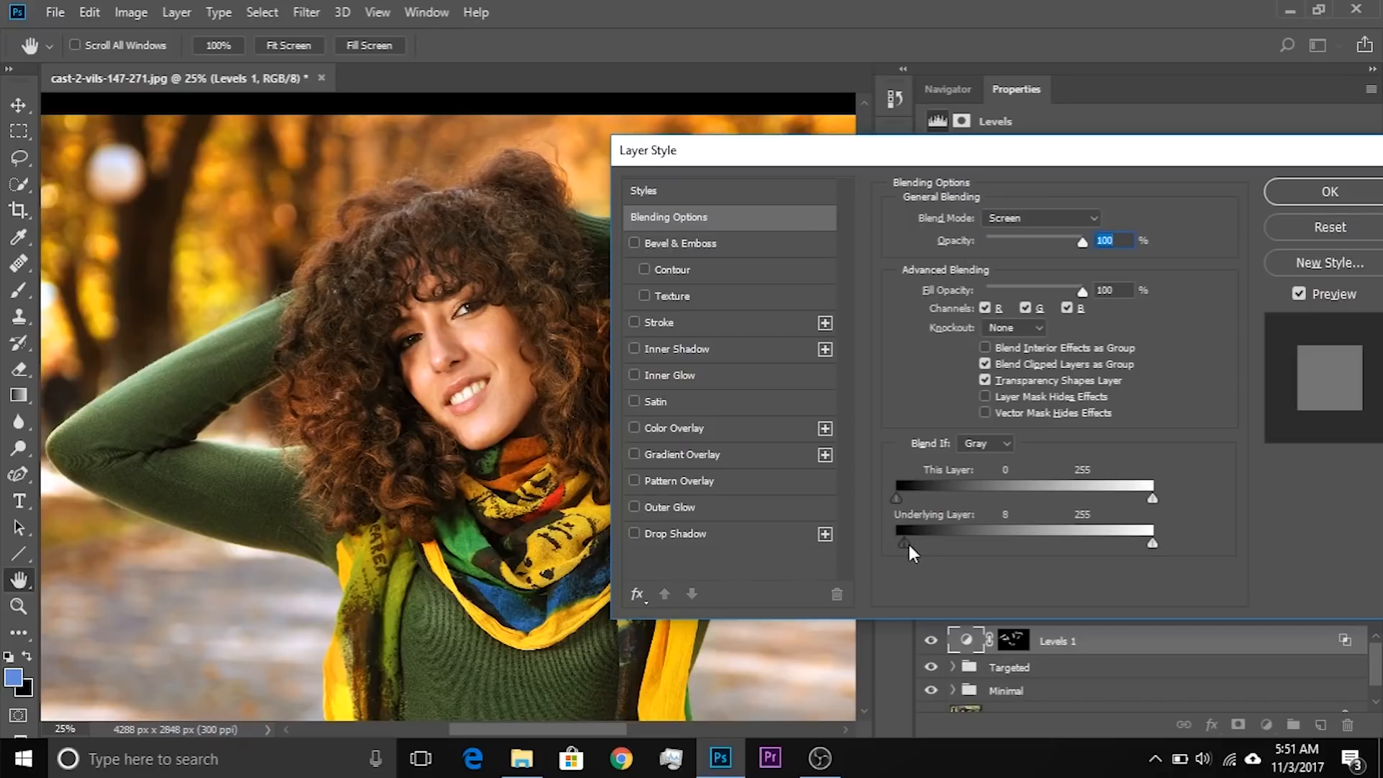
{"action": "left_click_drag", "start_coordinate": [912, 544], "coordinate": [952, 540]}
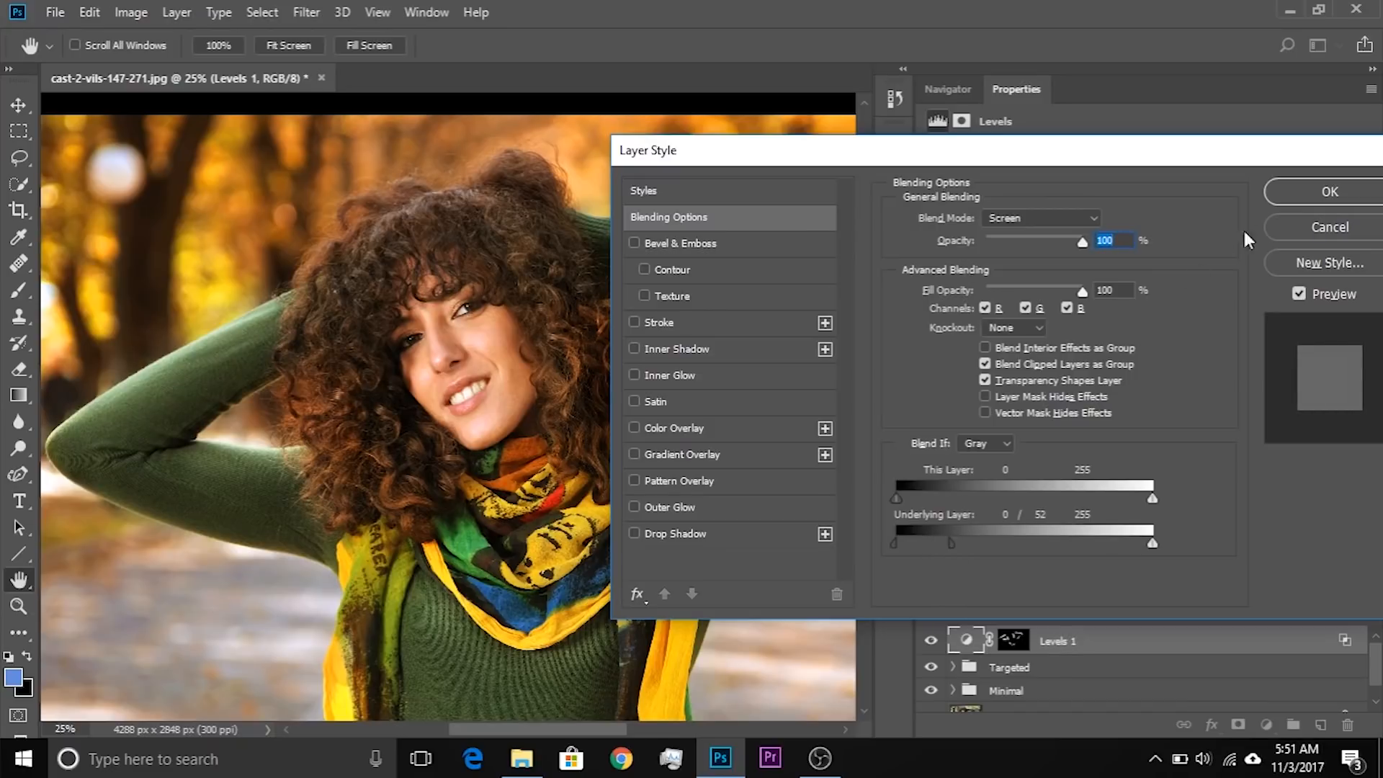
{"action": "left_click", "coordinate": [1302, 193]}
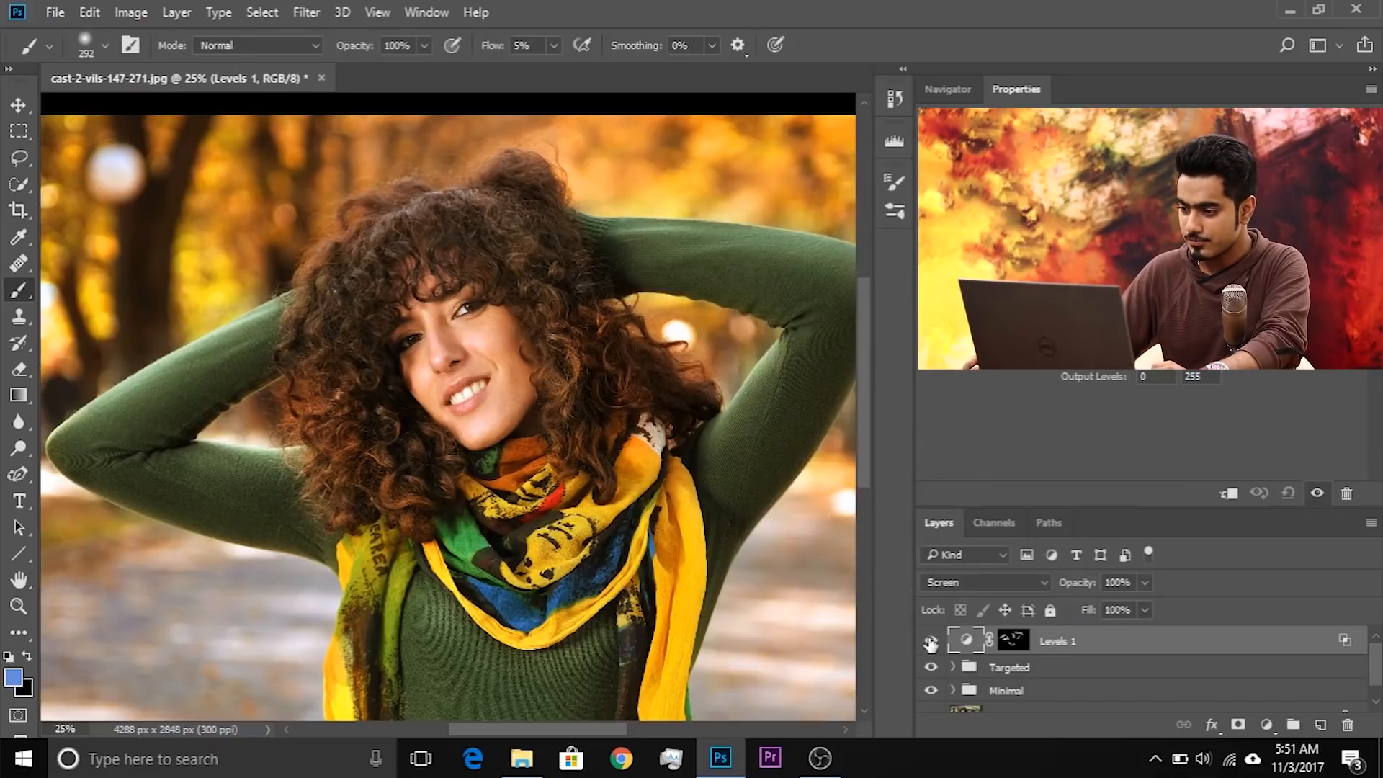
{"action": "left_click", "coordinate": [932, 646]}
{"action": "left_click", "coordinate": [932, 646]}
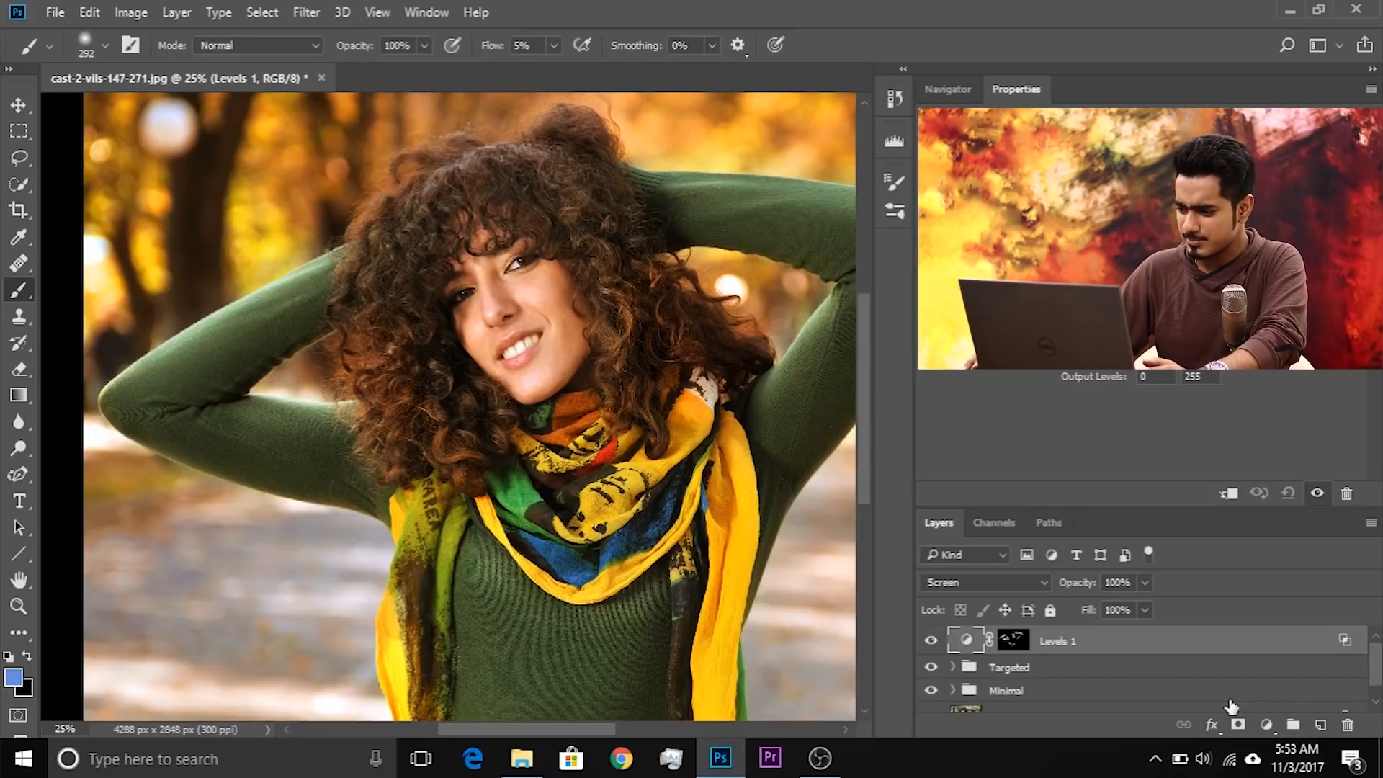
Add a second Levels adjustment layer above Levels 1, set it to Screen, and invert its mask to black
{"action": "left_click", "coordinate": [1268, 723]}
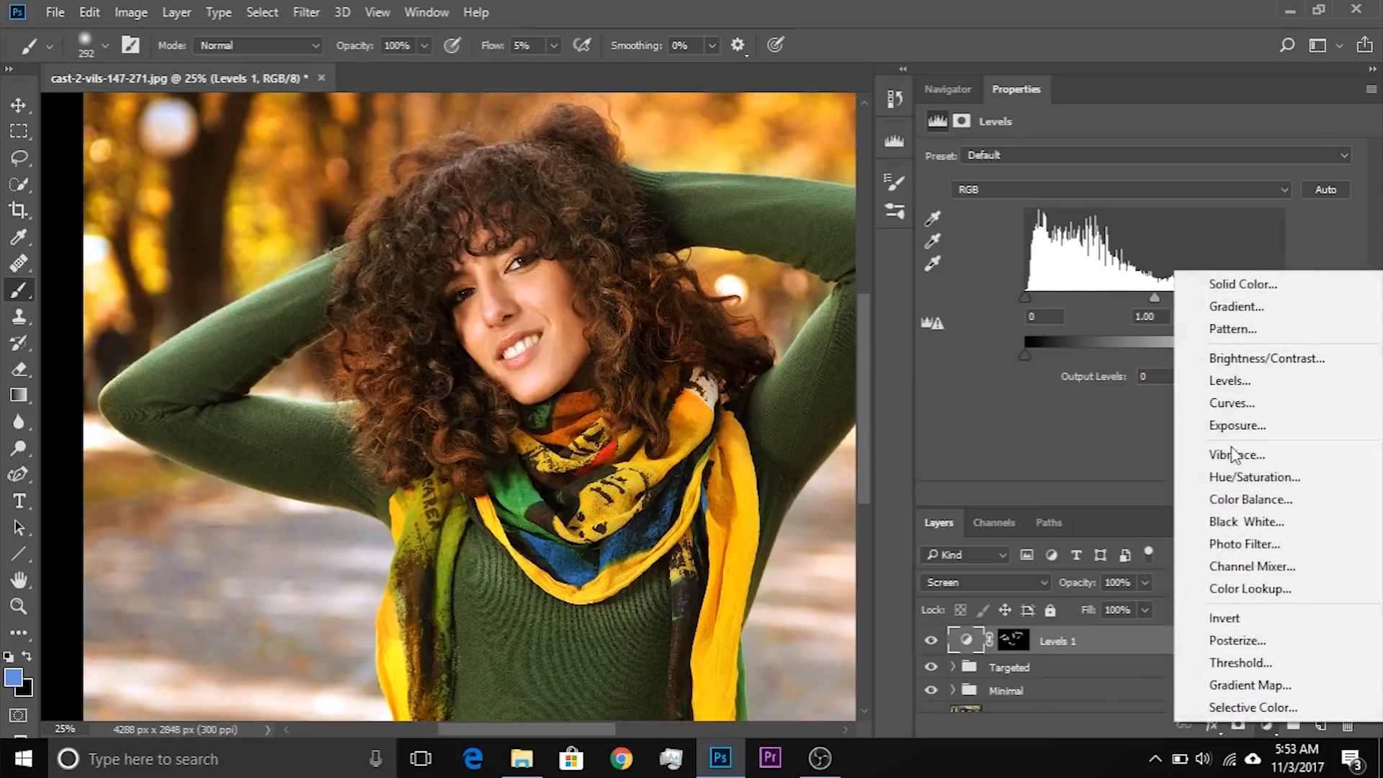
{"action": "left_click", "coordinate": [1243, 382]}
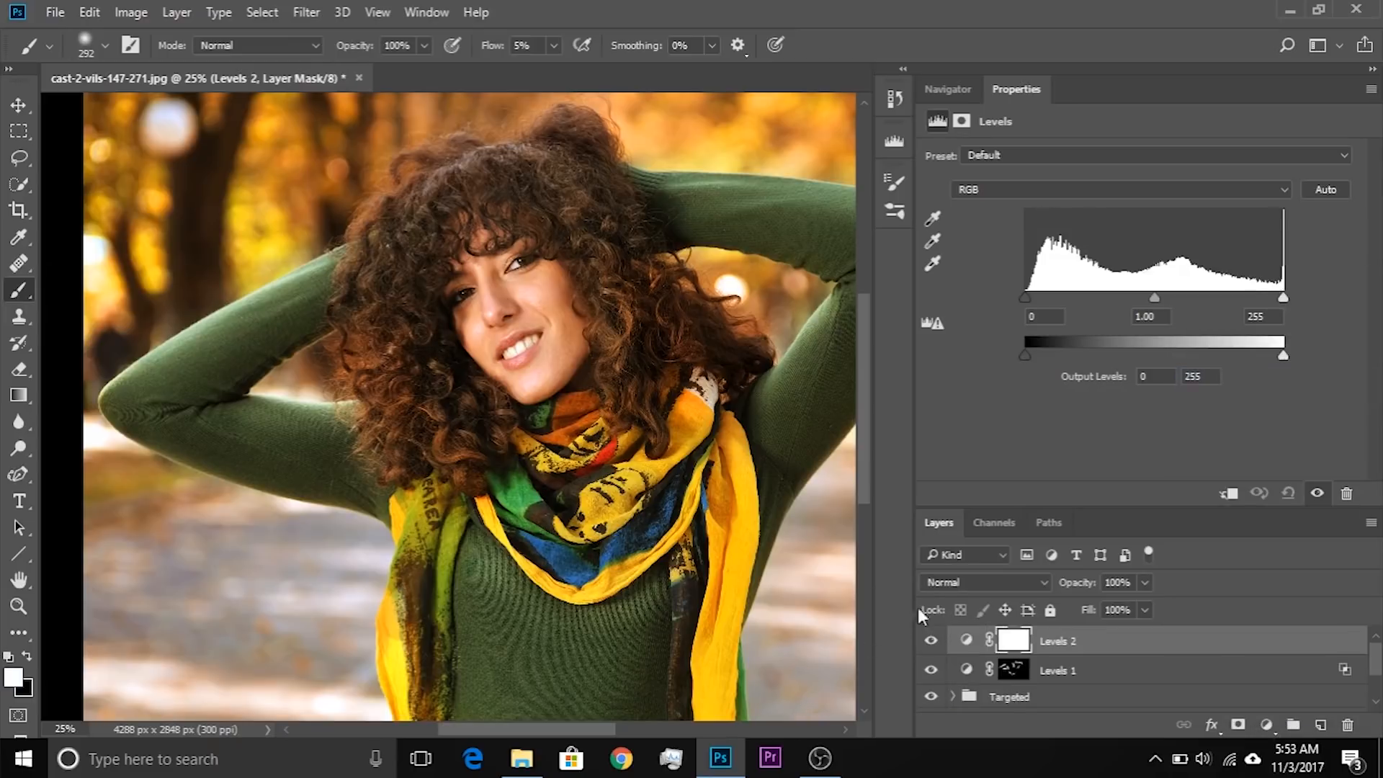
{"action": "left_click", "coordinate": [953, 581]}
{"action": "left_click", "coordinate": [951, 310]}
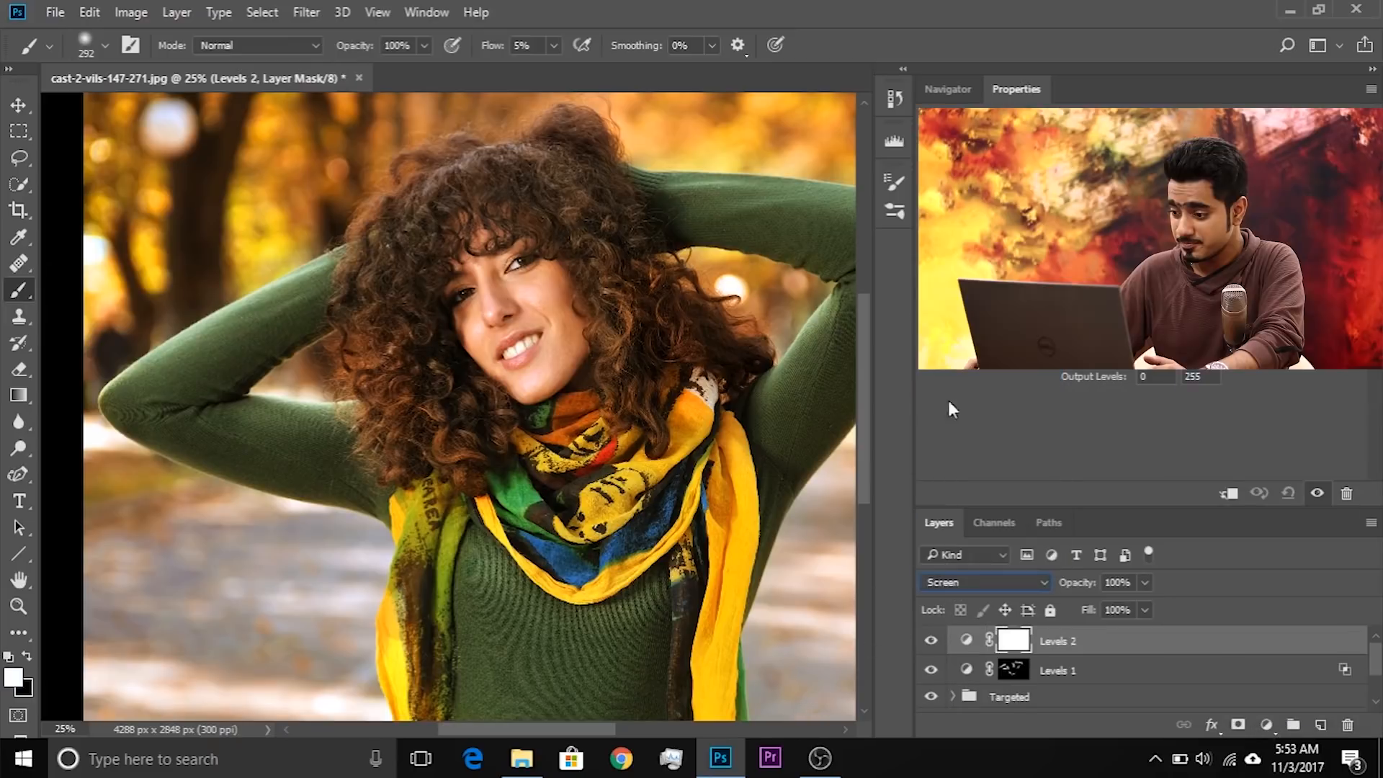
{"action": "key", "text": "ctrl+i"}
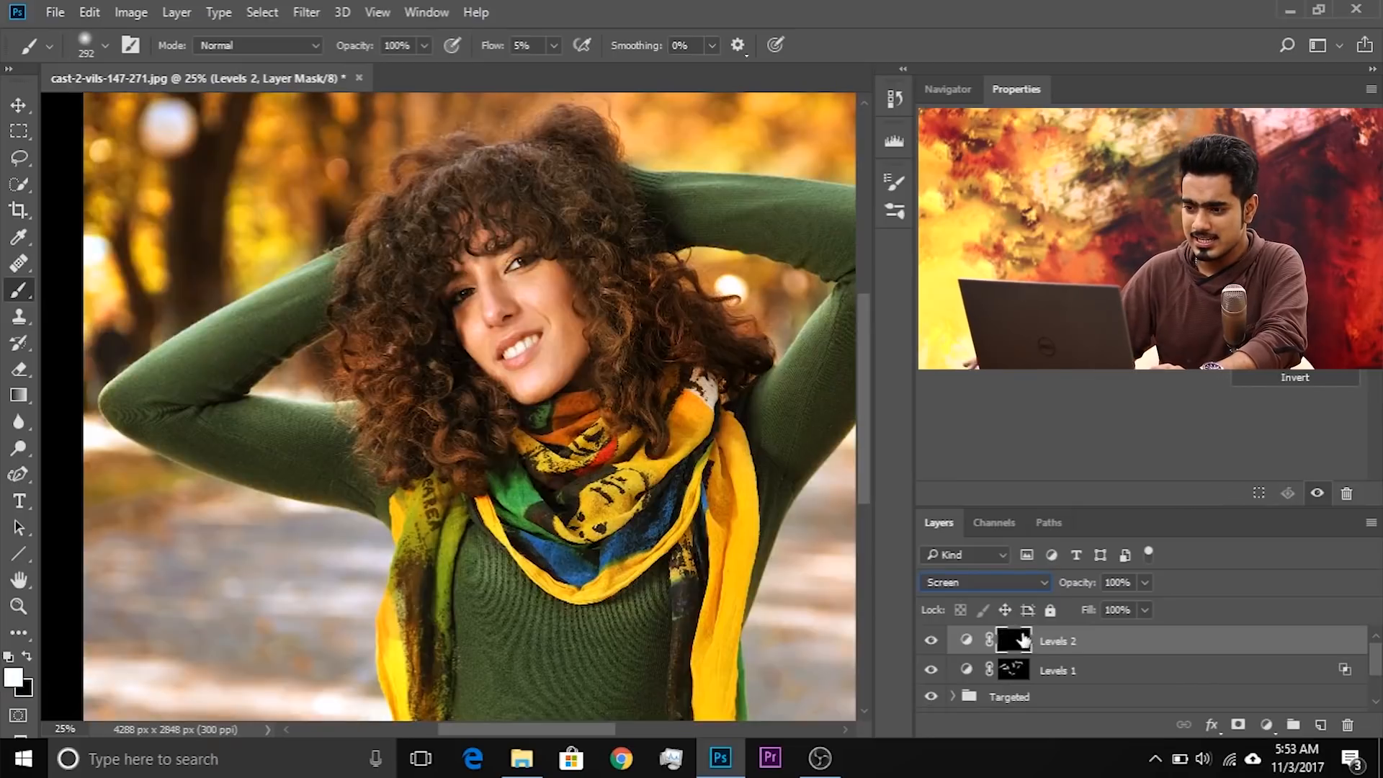
Paint white on the Levels 2 mask with a soft 232 px brush at 5% flow over the curls on the image's left side
{"action": "scroll", "coordinate": [302, 447], "scroll_direction": "up", "scroll_amount": 2}
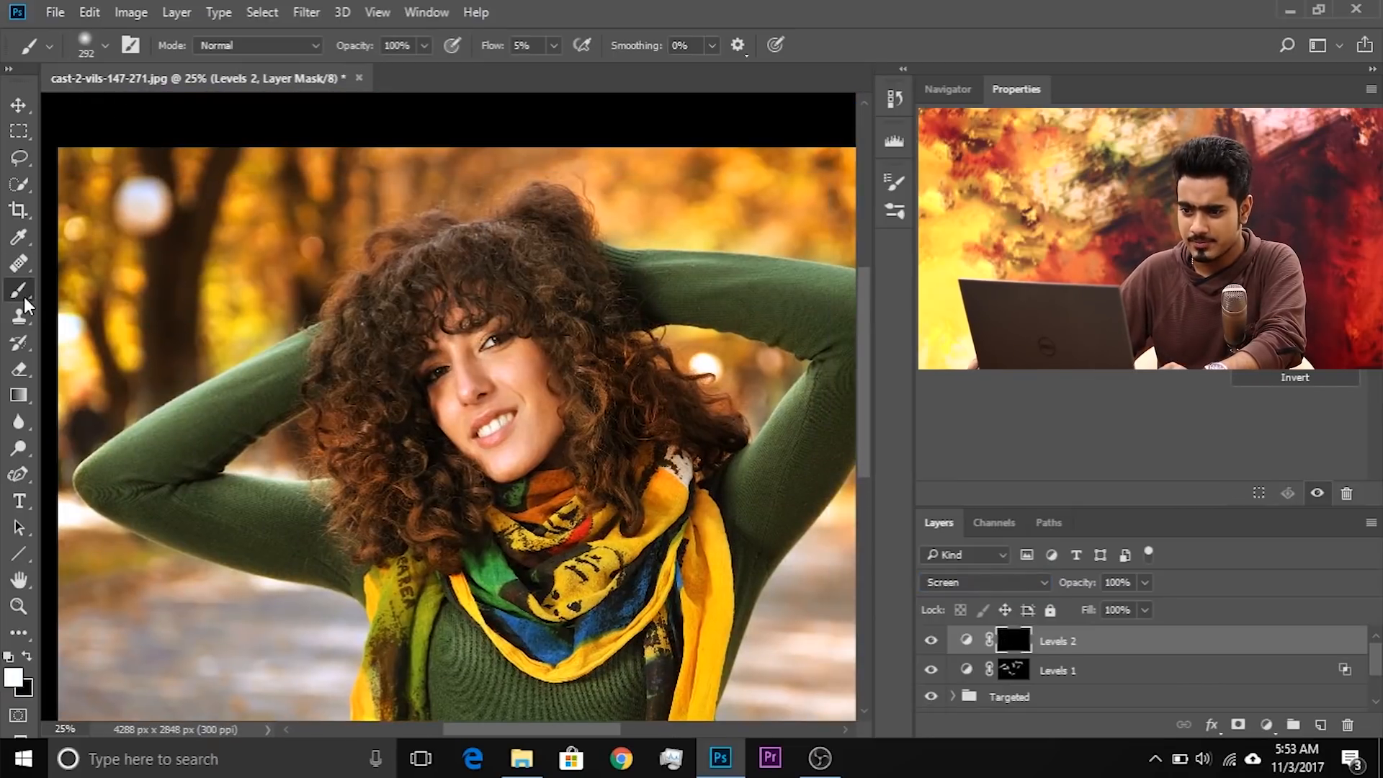
{"action": "left_click_drag", "start_coordinate": [409, 510], "coordinate": [417, 509]}
{"action": "key", "text": "ctrl+plus"}
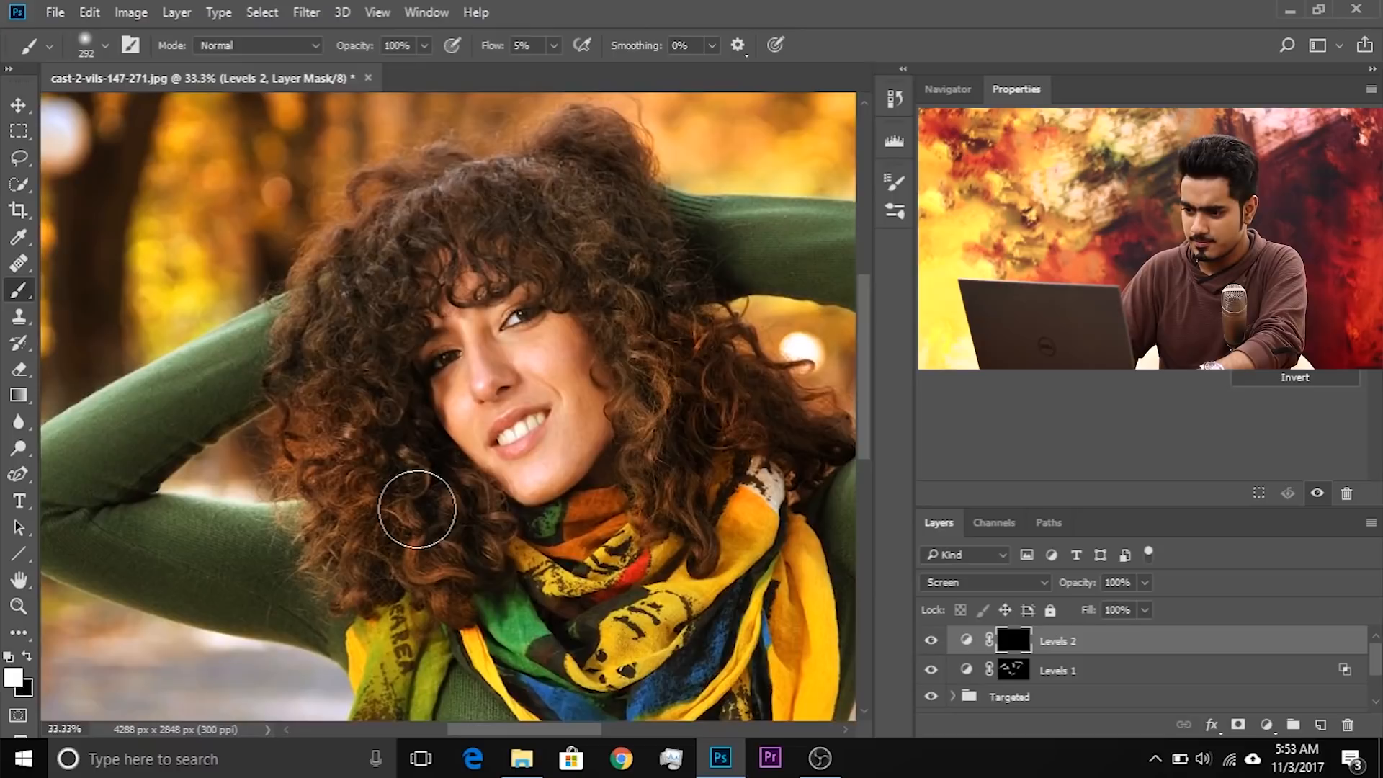
{"action": "key", "text": "ctrl+plus"}
{"action": "mouse_move", "coordinate": [414, 503]}
{"action": "left_mouse_down"}
{"action": "mouse_move", "coordinate": [435, 454]}
{"action": "mouse_move", "coordinate": [407, 479]}
{"action": "mouse_move", "coordinate": [410, 465]}
{"action": "left_mouse_up"}
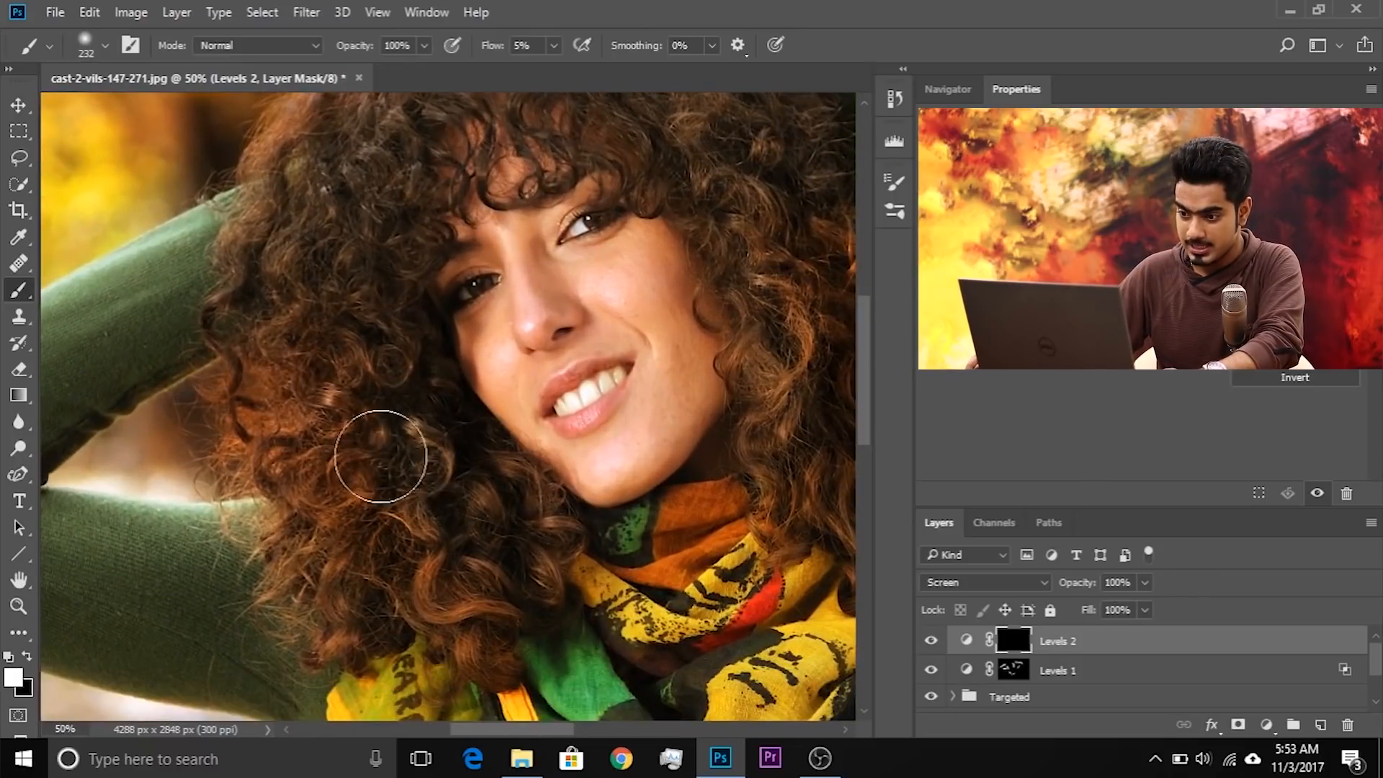
{"action": "mouse_move", "coordinate": [467, 515]}
{"action": "left_mouse_down"}
{"action": "mouse_move", "coordinate": [497, 526]}
{"action": "mouse_move", "coordinate": [463, 575]}
{"action": "mouse_move", "coordinate": [469, 539]}
{"action": "left_mouse_up"}
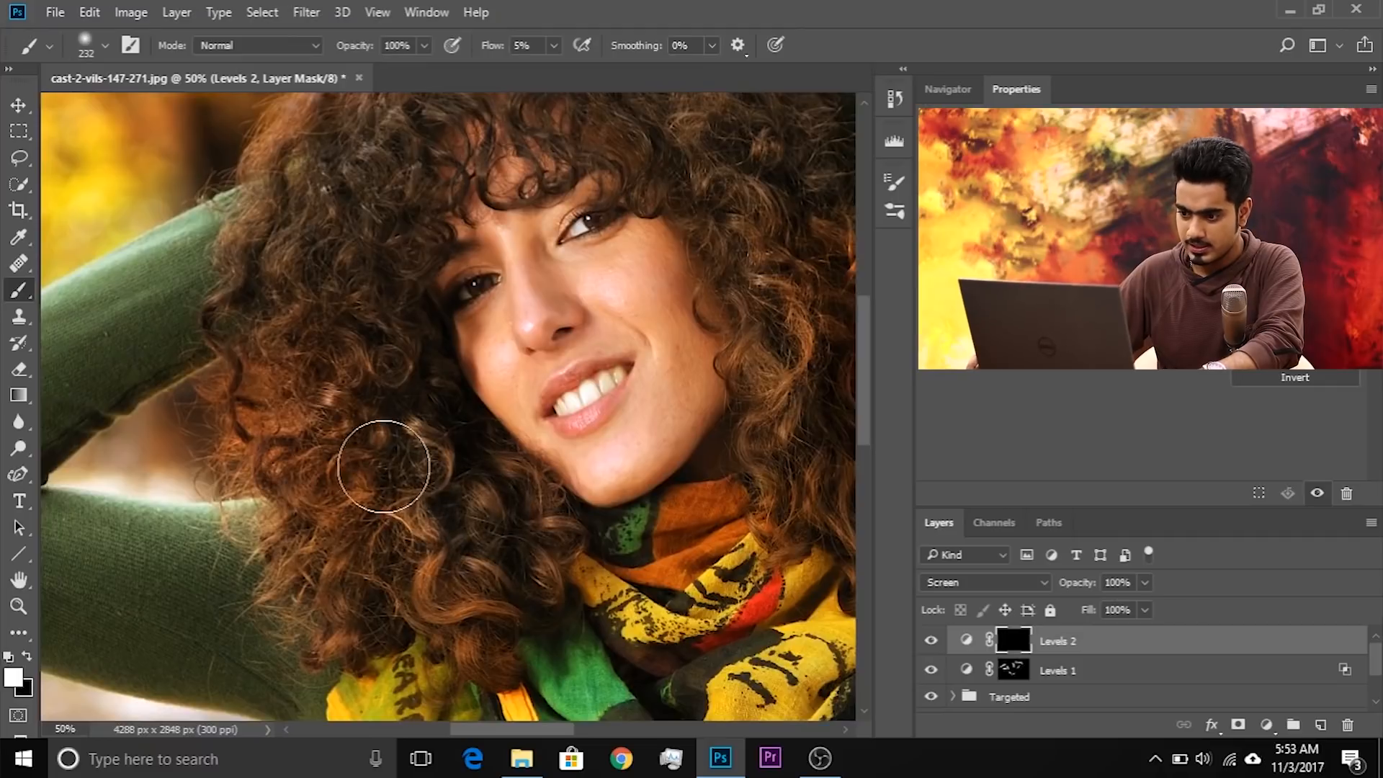
{"action": "mouse_move", "coordinate": [367, 399]}
{"action": "left_mouse_down"}
{"action": "mouse_move", "coordinate": [410, 436]}
{"action": "mouse_move", "coordinate": [414, 471]}
{"action": "mouse_move", "coordinate": [427, 465]}
{"action": "mouse_move", "coordinate": [449, 557]}
{"action": "mouse_move", "coordinate": [515, 583]}
{"action": "mouse_move", "coordinate": [415, 534]}
{"action": "left_mouse_up"}
Raise the brush flow to 100% and paint white with a 348 px brush over the curls on both sides of the face
{"action": "left_click", "coordinate": [556, 48]}
{"action": "left_click_drag", "start_coordinate": [385, 500], "coordinate": [396, 520]}
{"action": "left_click_drag", "start_coordinate": [383, 386], "coordinate": [389, 333]}
{"action": "left_click_drag", "start_coordinate": [451, 549], "coordinate": [281, 551]}
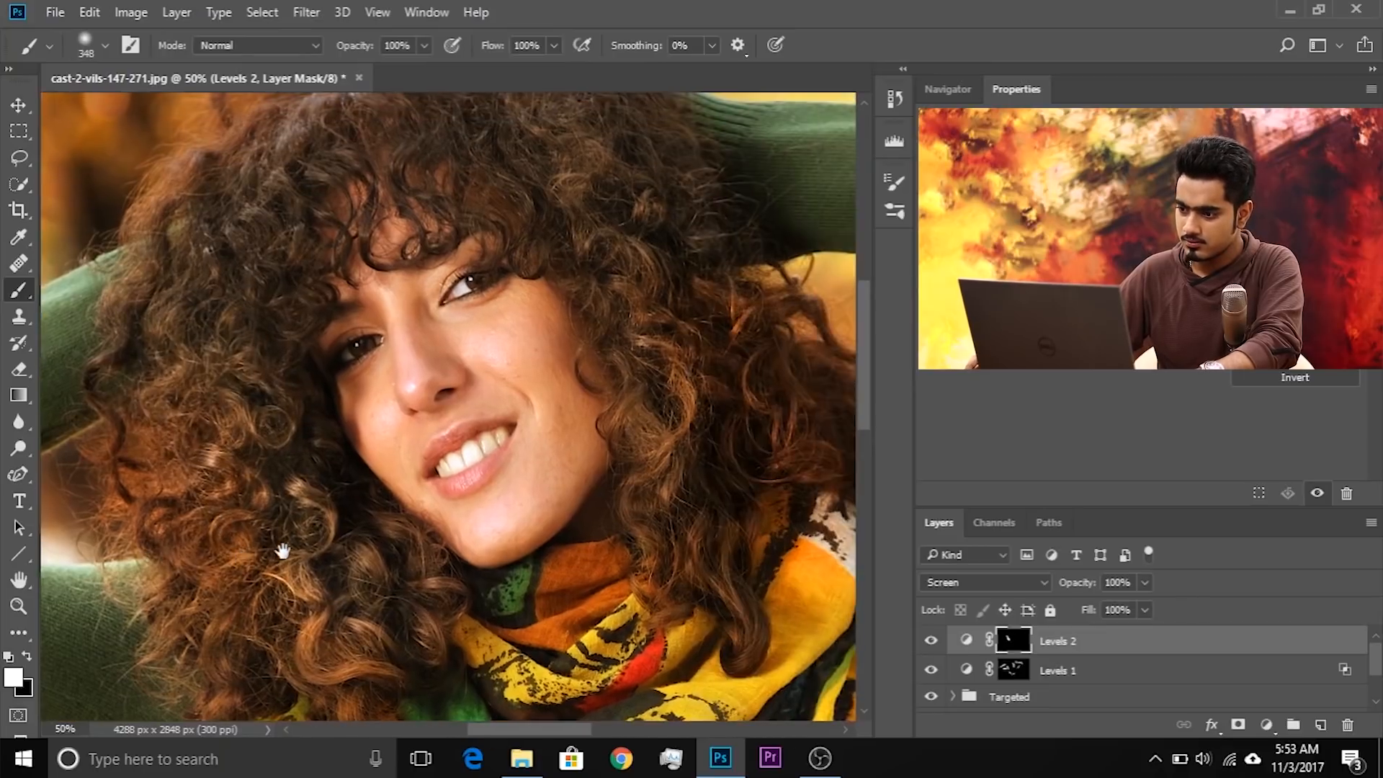
{"action": "mouse_move", "coordinate": [695, 348]}
{"action": "left_mouse_down"}
{"action": "mouse_move", "coordinate": [697, 462]}
{"action": "mouse_move", "coordinate": [716, 406]}
{"action": "mouse_move", "coordinate": [676, 430]}
{"action": "mouse_move", "coordinate": [607, 314]}
{"action": "left_mouse_up"}
{"action": "left_click_drag", "start_coordinate": [696, 582], "coordinate": [757, 450]}
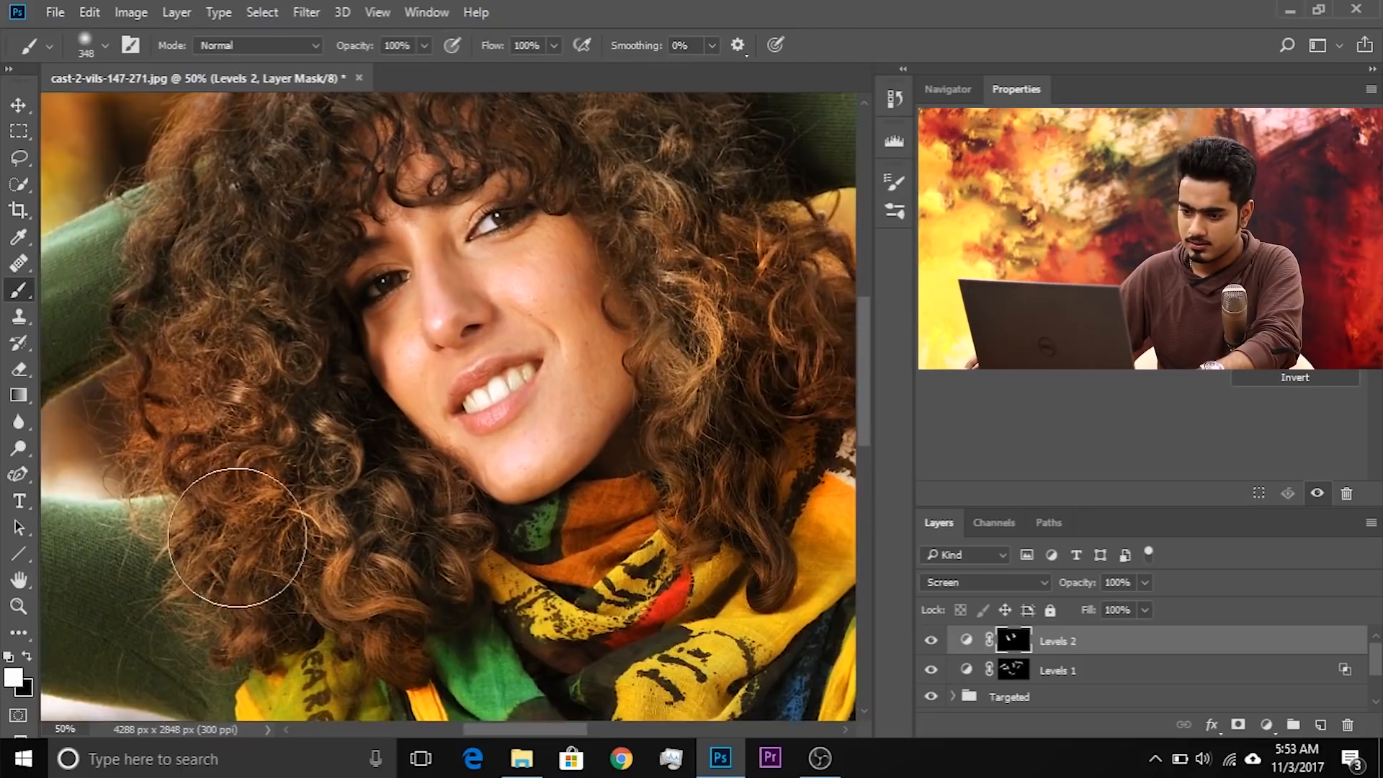
{"action": "key", "text": "ctrl+minus"}
{"action": "key", "text": "ctrl+minus"}
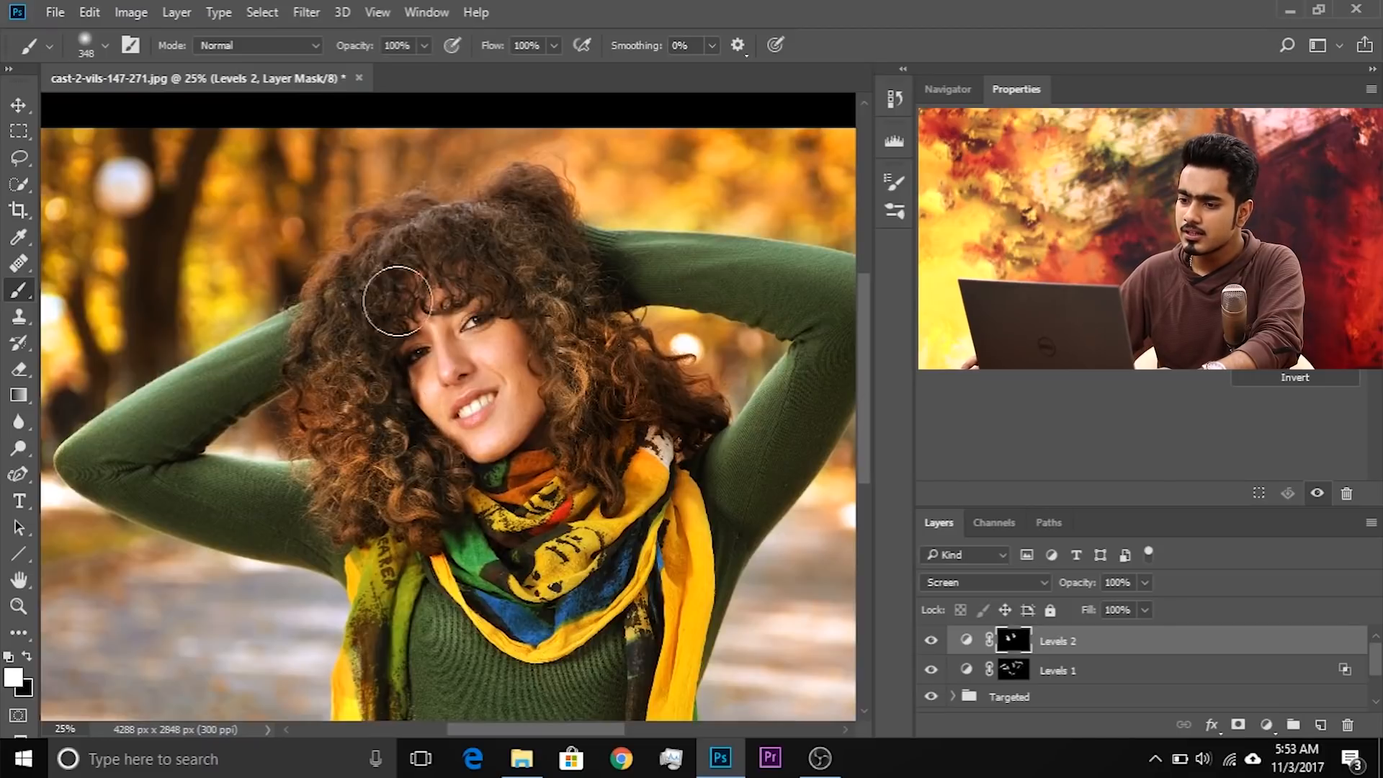
{"action": "mouse_move", "coordinate": [362, 363]}
{"action": "left_mouse_down"}
{"action": "mouse_move", "coordinate": [339, 162]}
{"action": "mouse_move", "coordinate": [348, 103]}
{"action": "left_mouse_up"}
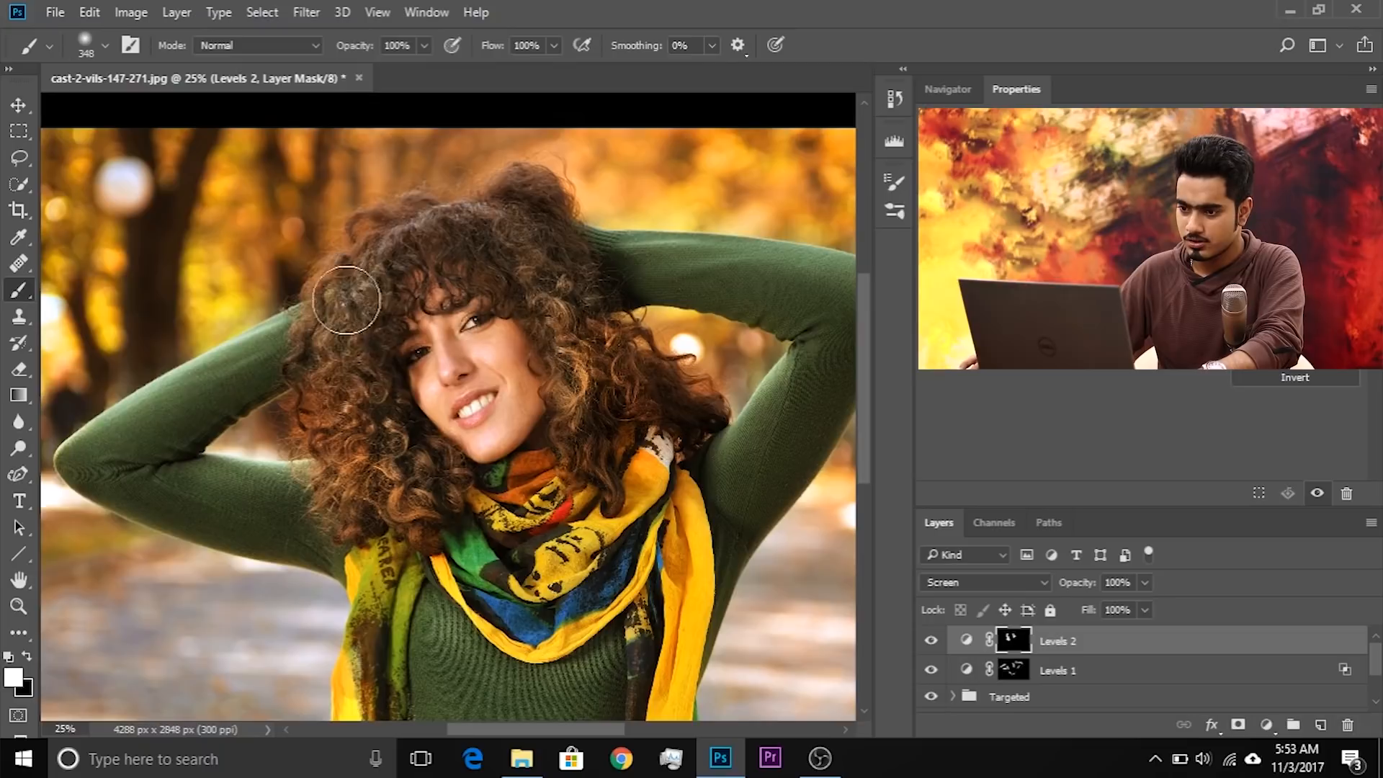
Split the Levels 2 layer's Blend If underlying black slider to 0 / 113 in its blending options
{"action": "double_click", "coordinate": [1329, 641]}
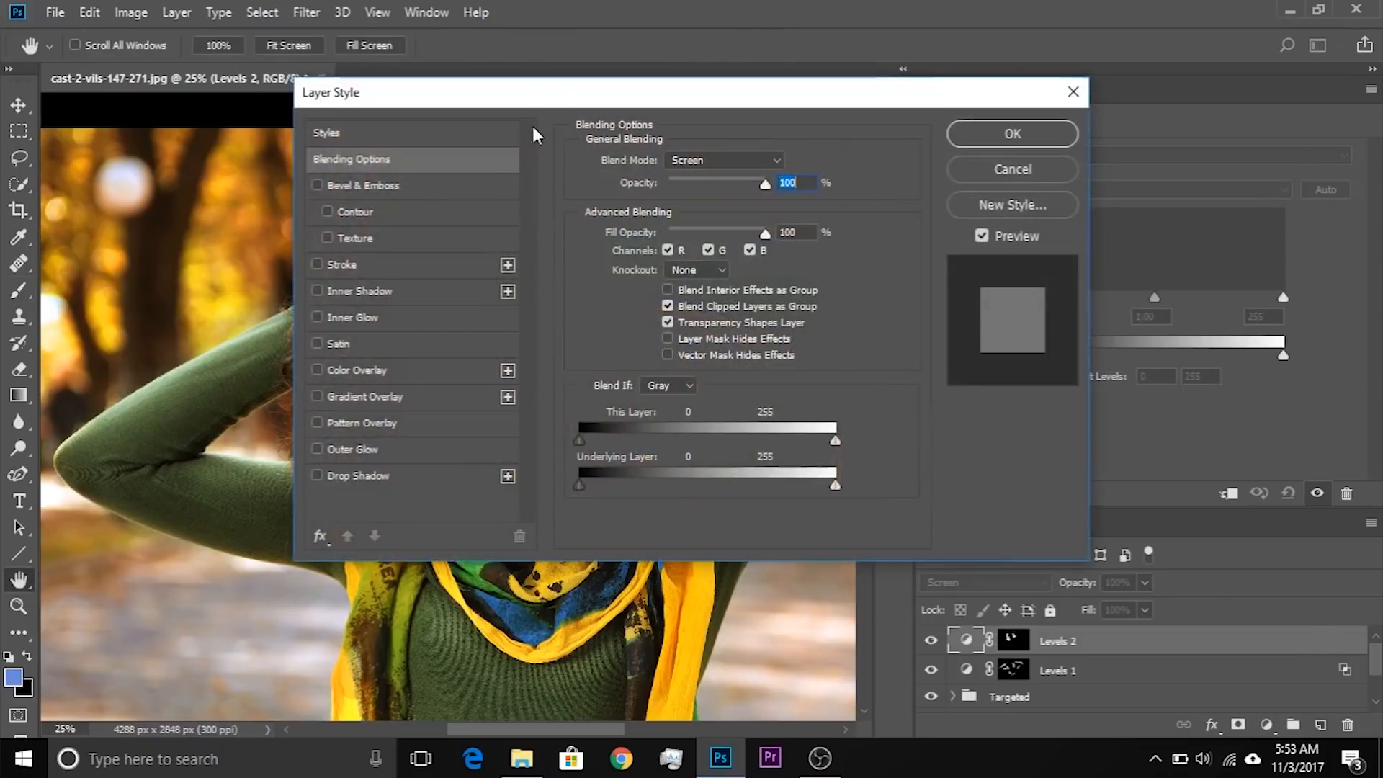
{"action": "left_click_drag", "start_coordinate": [549, 97], "coordinate": [977, 131]}
{"action": "left_click_drag", "start_coordinate": [1006, 522], "coordinate": [1122, 520]}
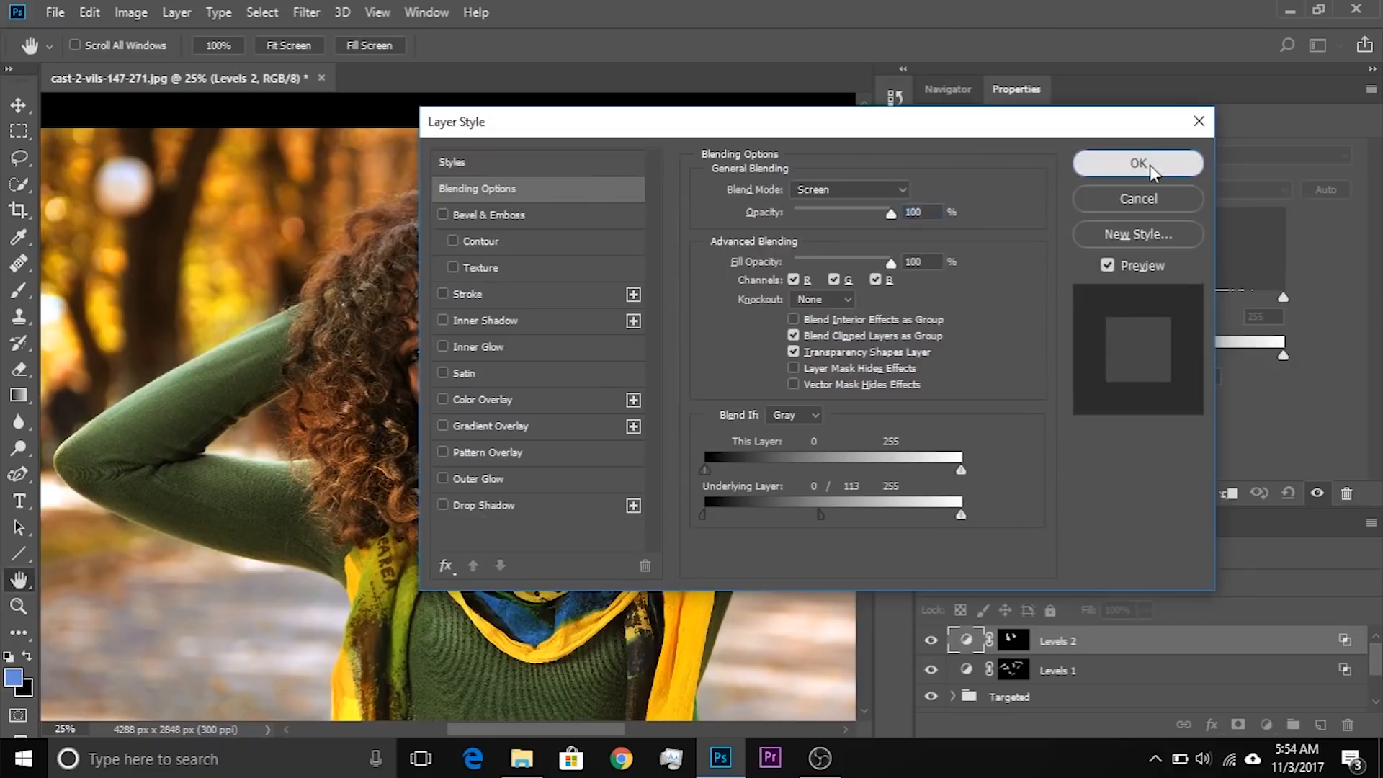
{"action": "left_click", "coordinate": [1137, 164]}
Compare the hair highlights up close with Levels 2 hidden and shown, and review the whole photo
{"action": "key", "text": "b"}
{"action": "key", "text": "ctrl+plus"}
{"action": "key", "text": "ctrl+plus"}
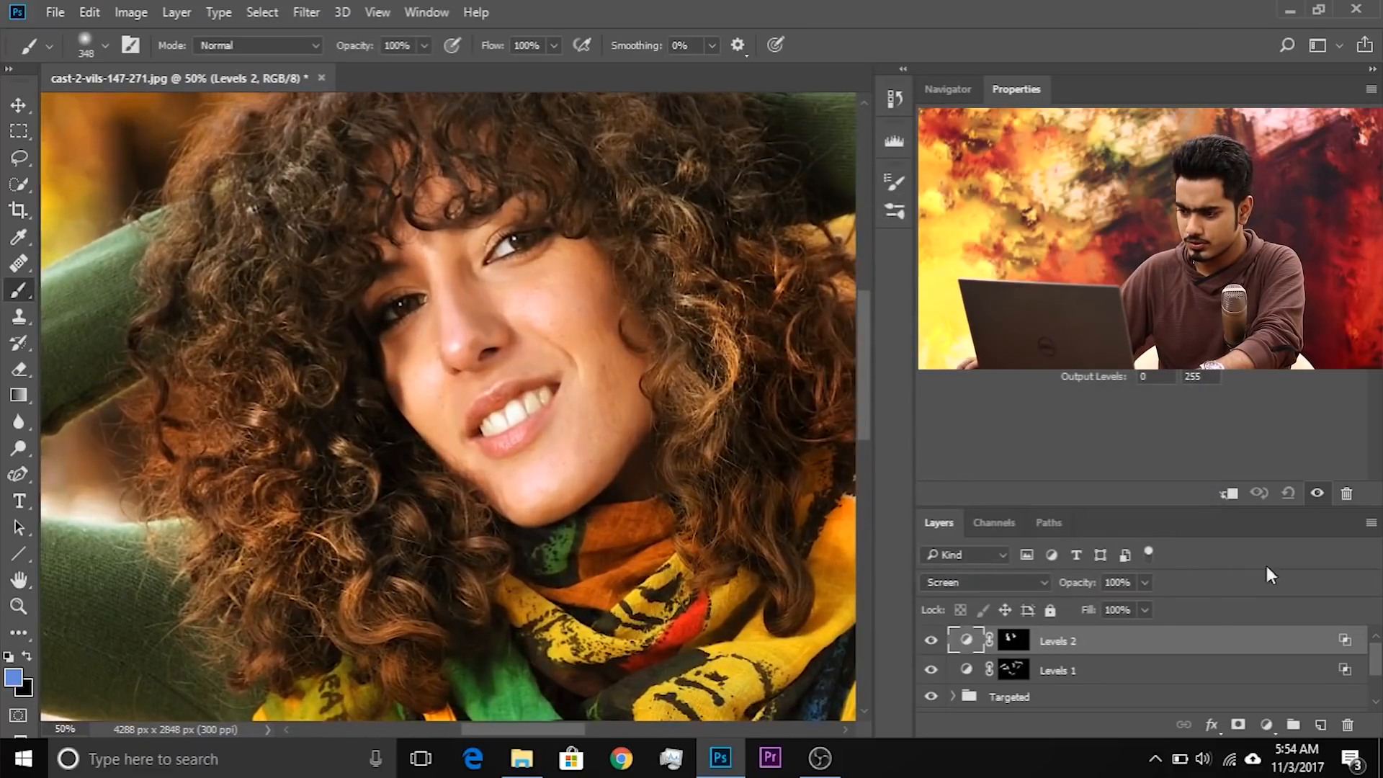
{"action": "left_click", "coordinate": [930, 641]}
{"action": "left_click", "coordinate": [930, 641]}
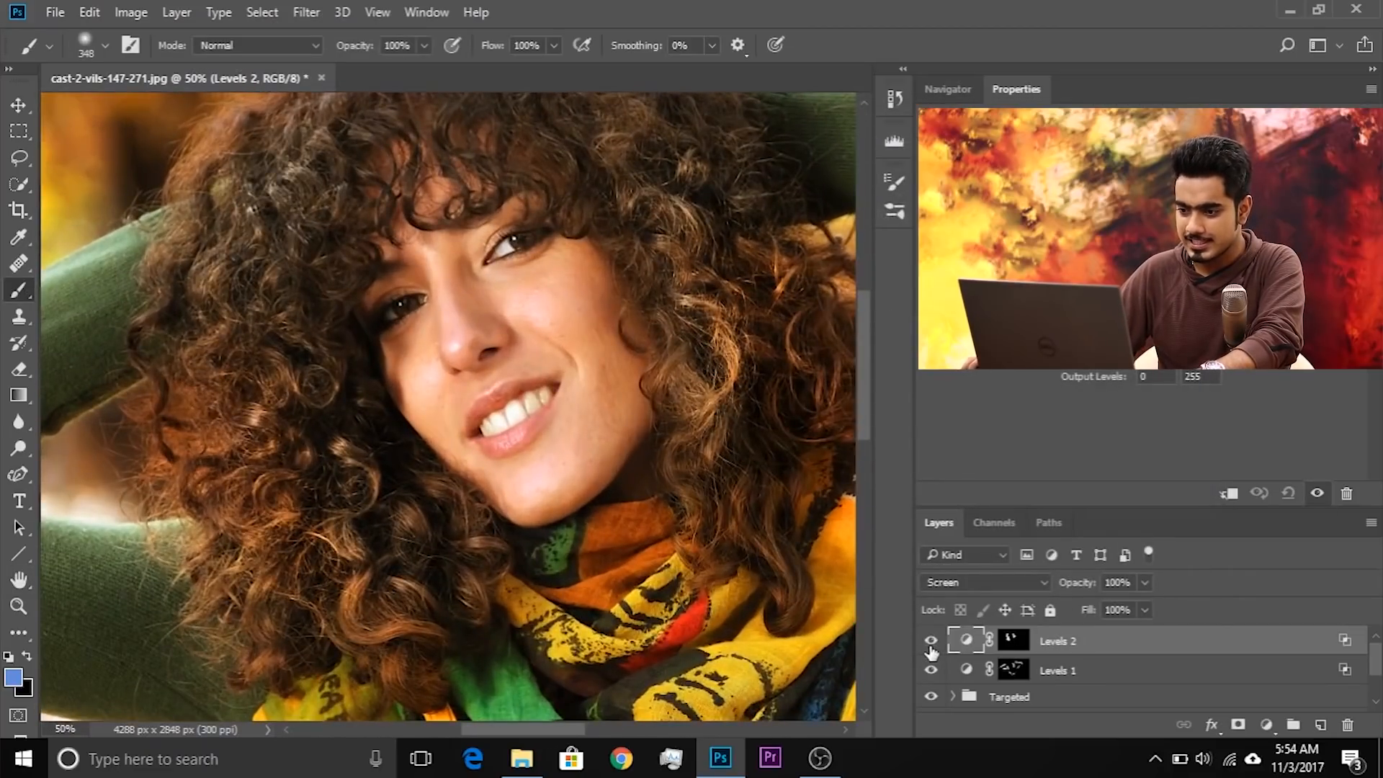
{"action": "key", "text": "ctrl+minus"}
{"action": "key", "text": "ctrl+minus"}
{"action": "key", "text": "ctrl+minus"}
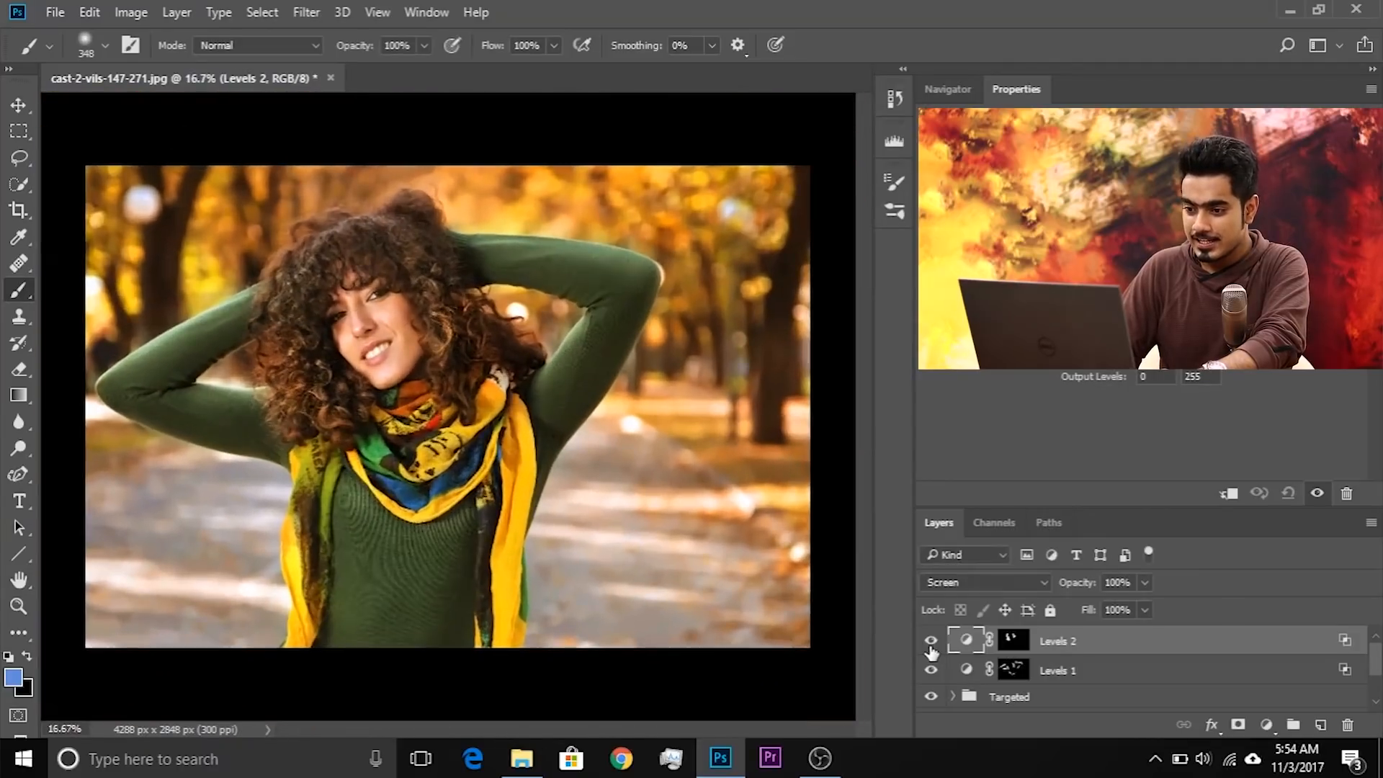
Group the Levels 2 and Levels 1 layers and name the group Dodge and Burn
{"action": "key", "text": "ctrl+plus"}
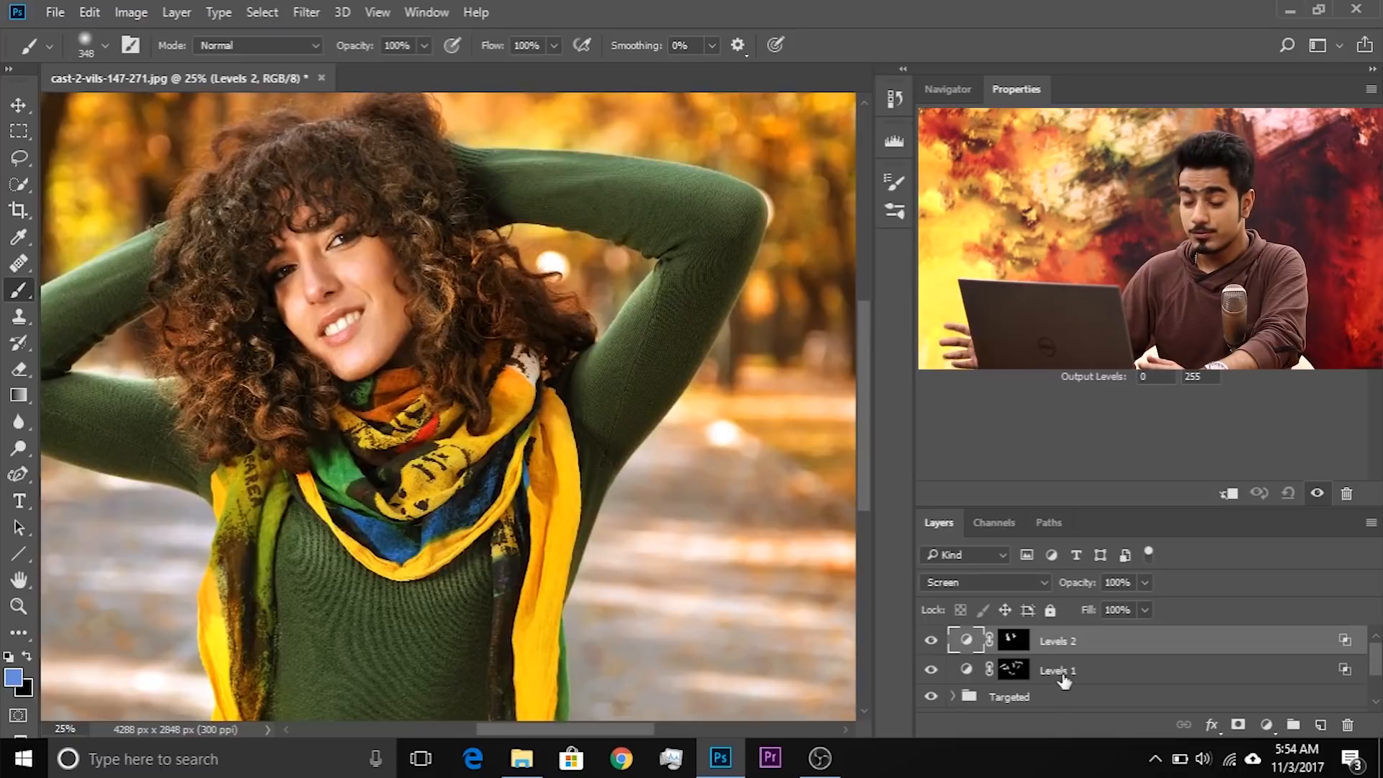
{"action": "scroll", "coordinate": [1100, 681], "scroll_direction": "down", "scroll_amount": 2}
{"action": "scroll", "coordinate": [1100, 681], "scroll_direction": "up", "scroll_amount": 2}
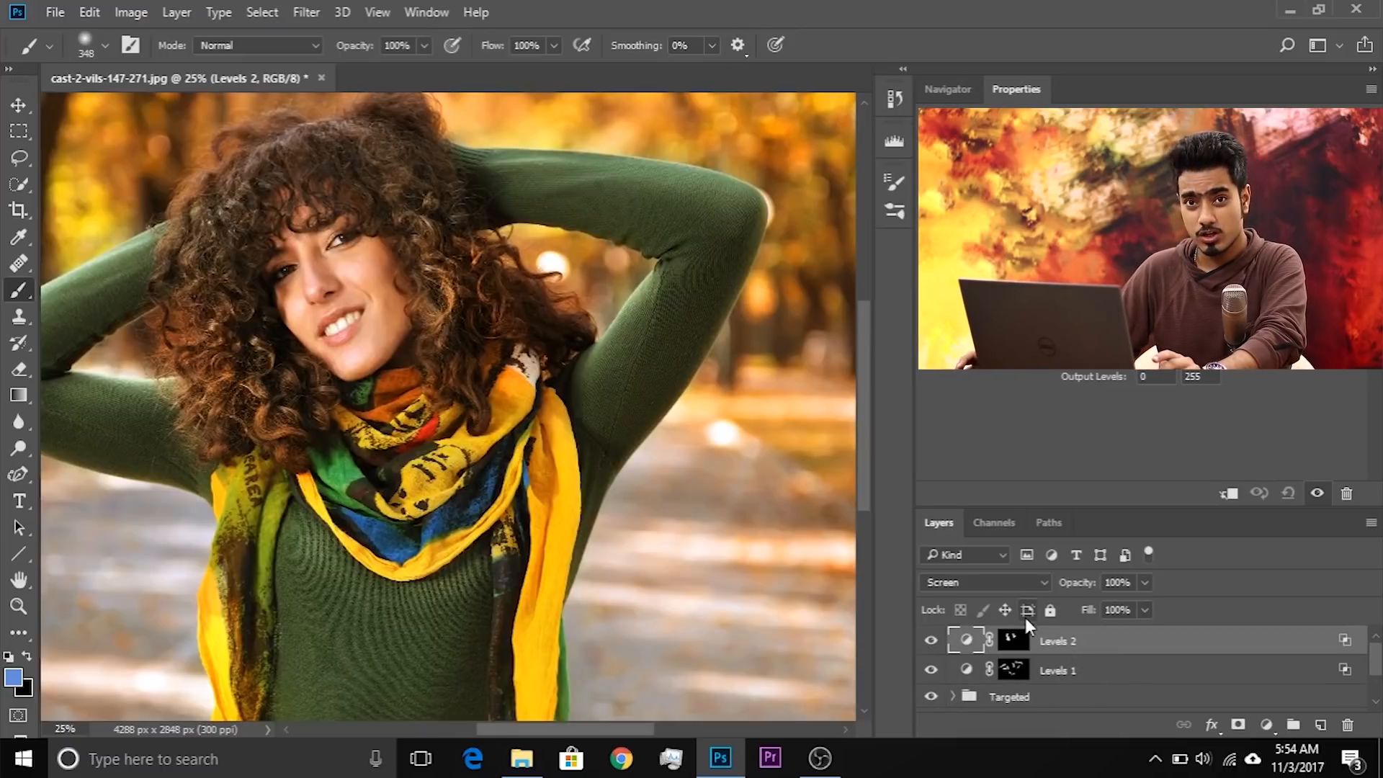
{"action": "left_click", "coordinate": [1102, 681], "text": "shift"}
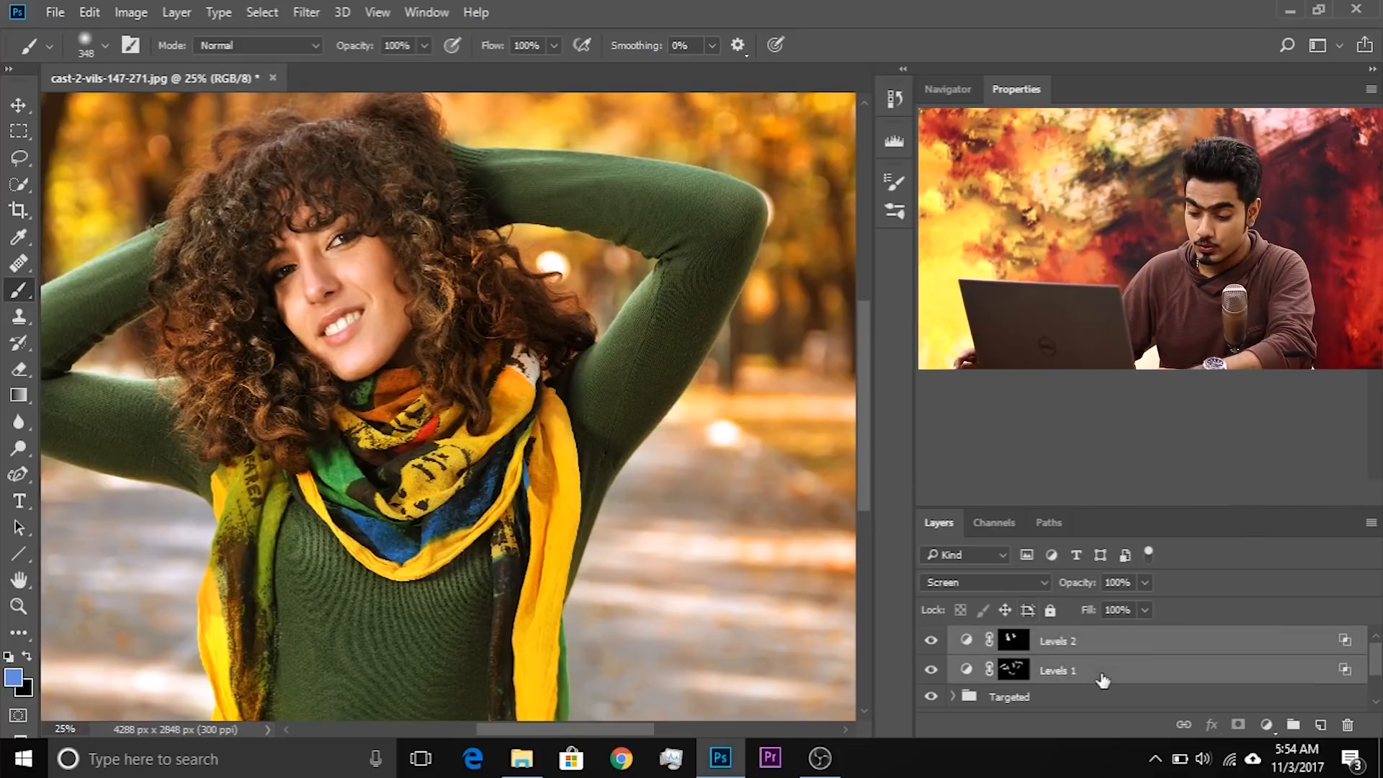
{"action": "key", "text": "ctrl+g"}
{"action": "double_click", "coordinate": [1008, 637]}
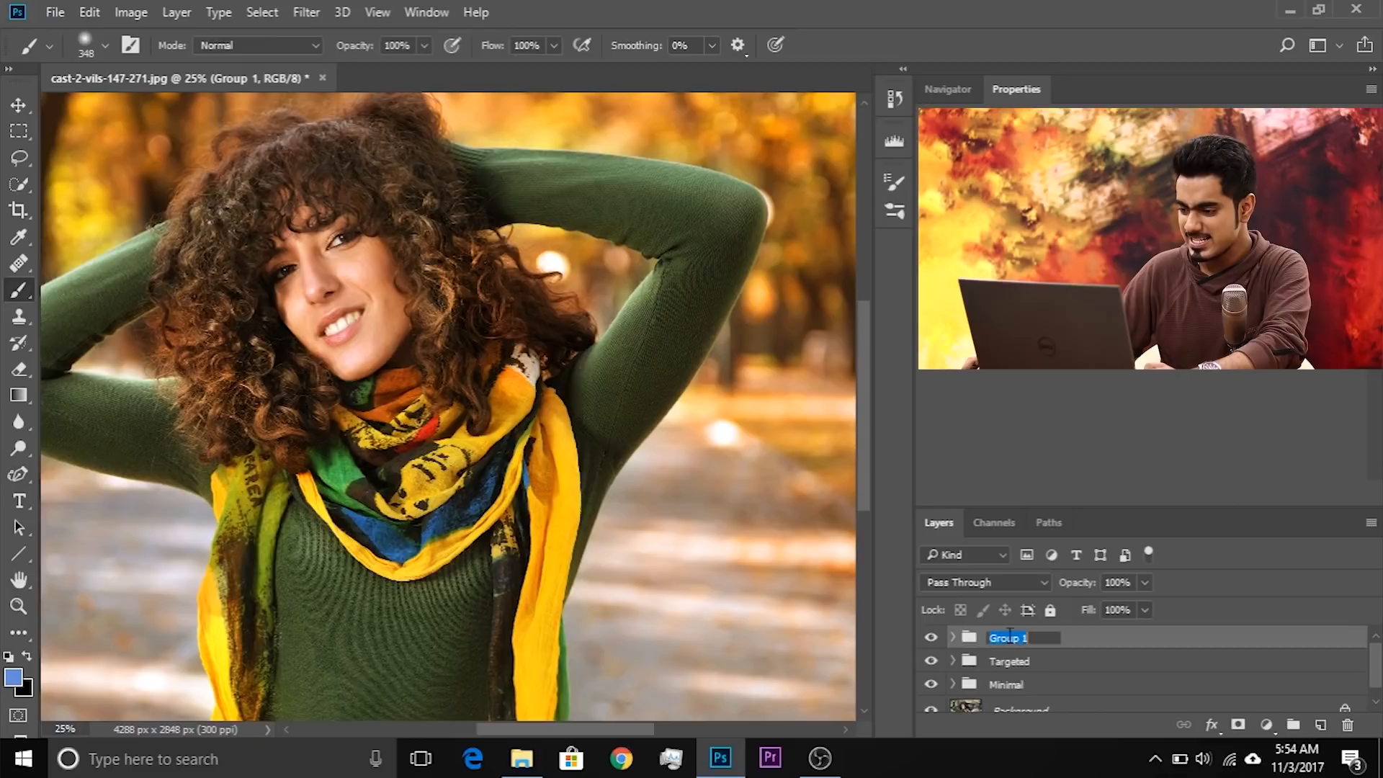
{"action": "type", "text": "D"}
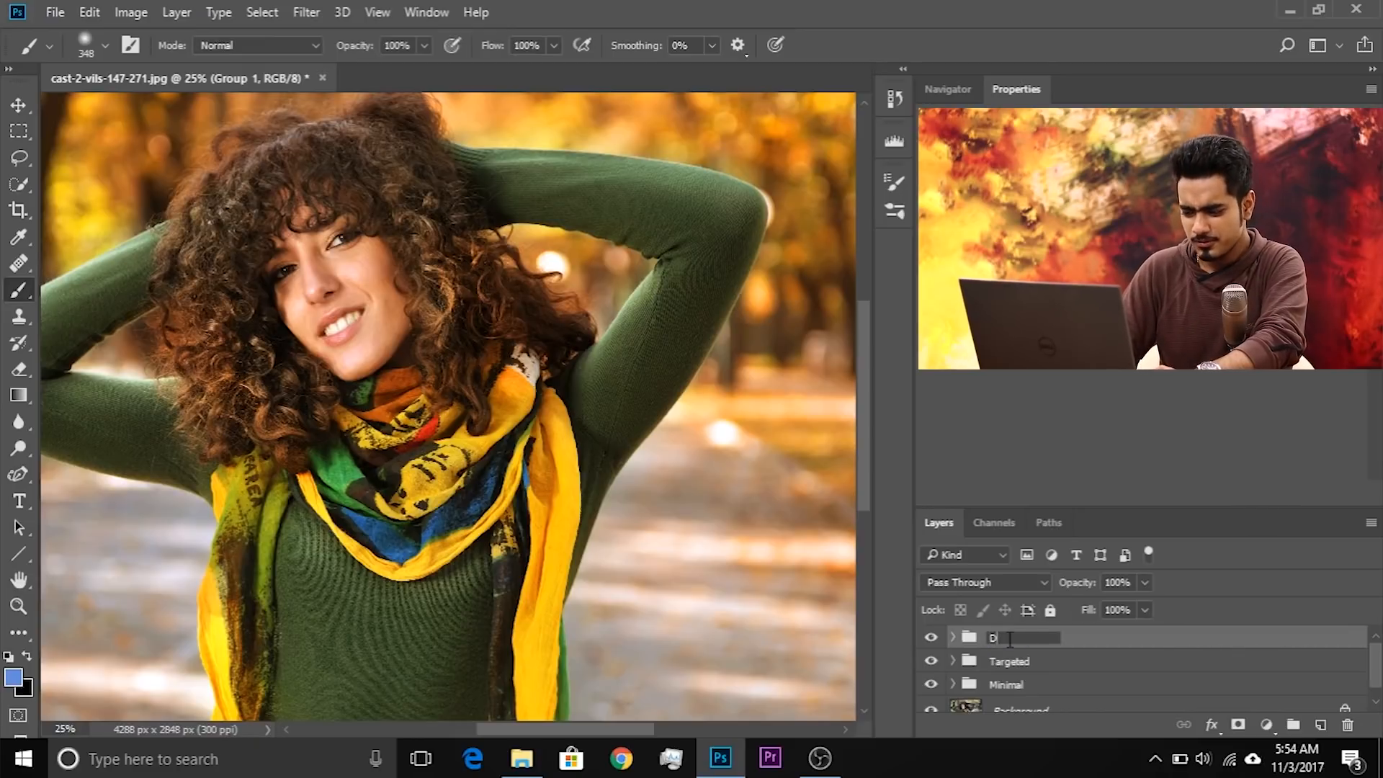
{"action": "type", "text": "odge and Burn"}
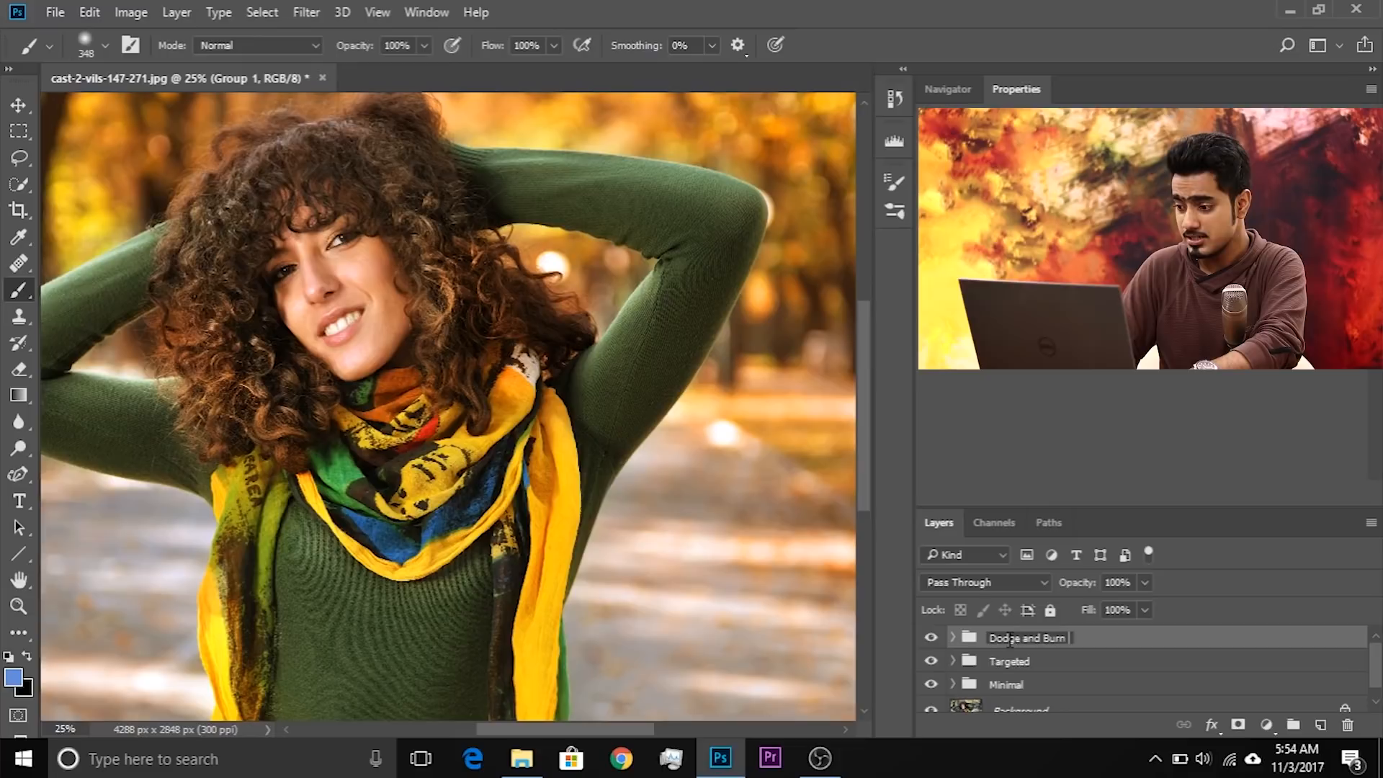
{"action": "key", "text": "Return"}
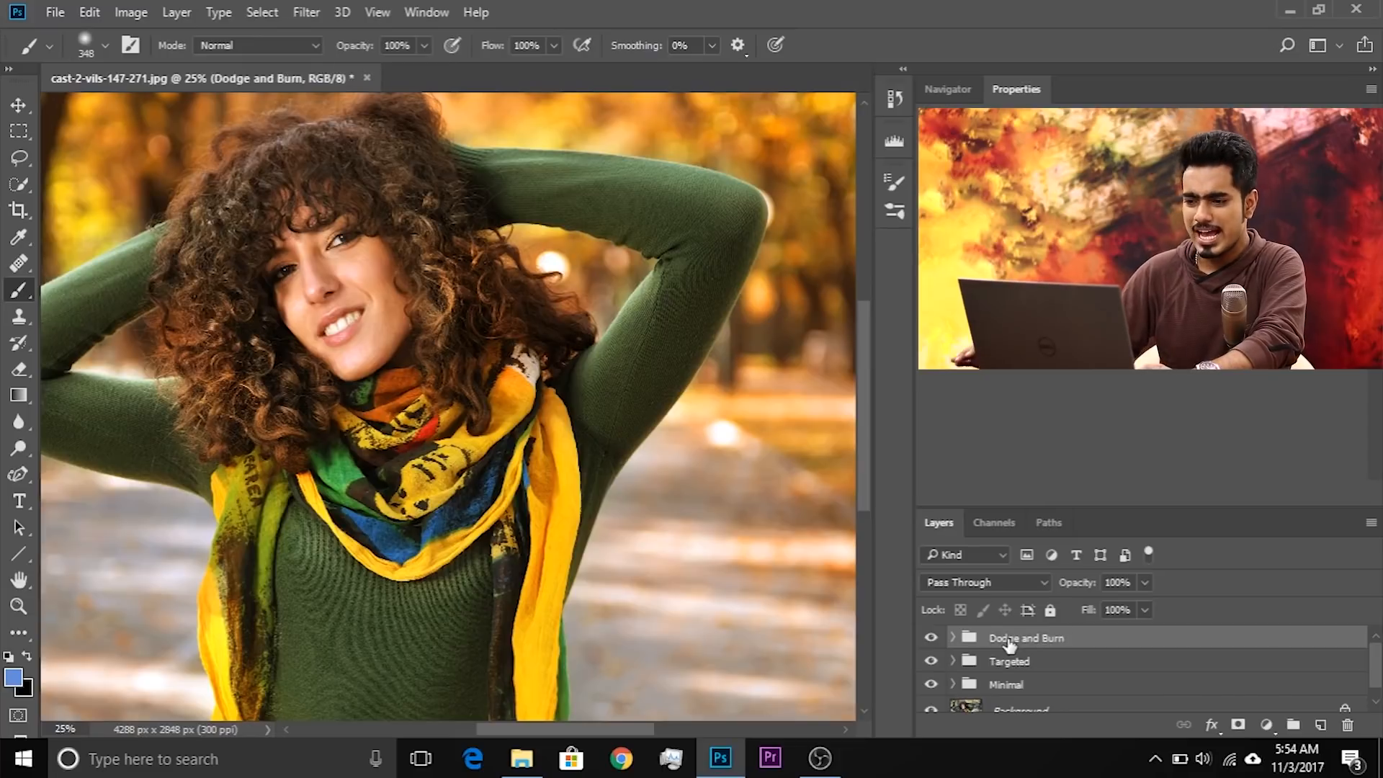
Add a Multiply-mode Levels adjustment layer above Levels 2 in the Dodge and Burn group and invert its mask to black
{"action": "left_click_drag", "start_coordinate": [383, 412], "coordinate": [477, 394]}
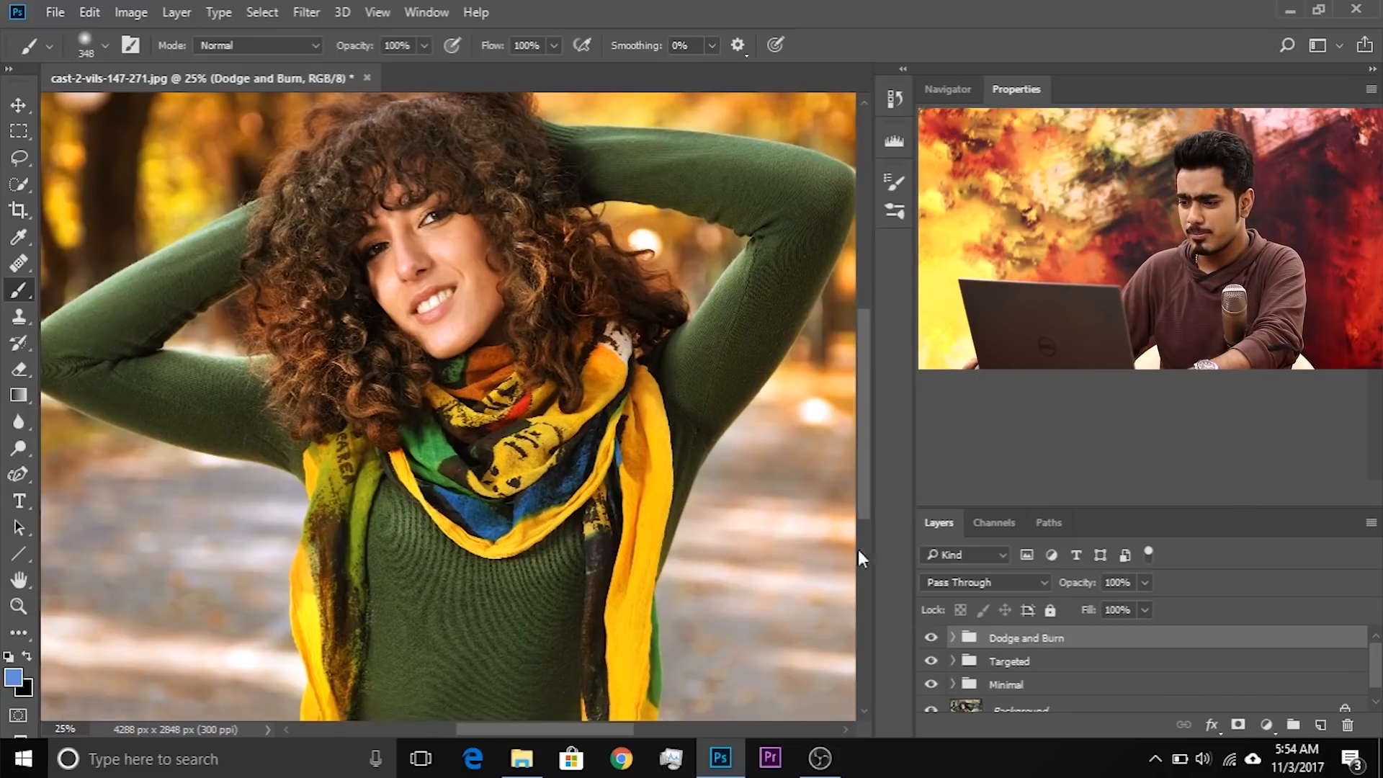
{"action": "left_click", "coordinate": [953, 638]}
{"action": "left_click", "coordinate": [1150, 673]}
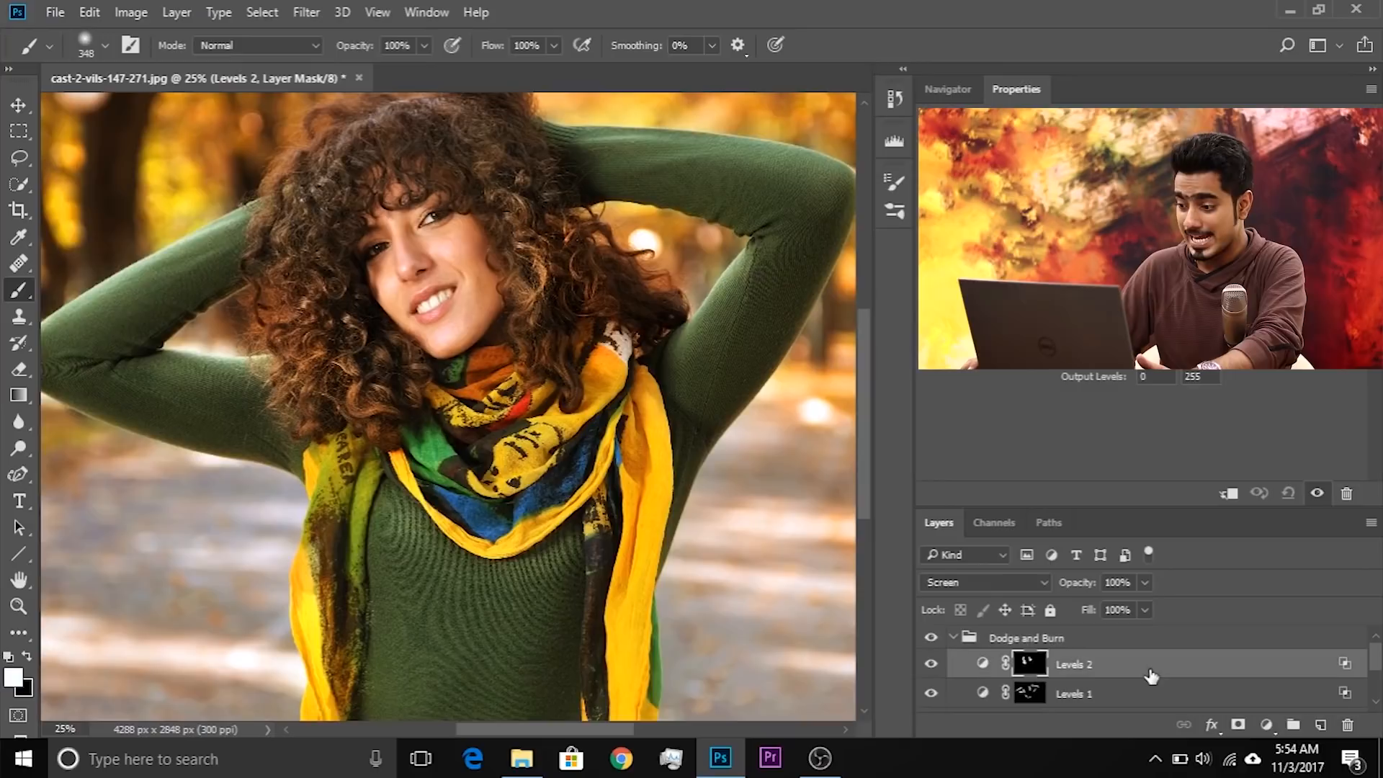
{"action": "left_click", "coordinate": [1267, 726]}
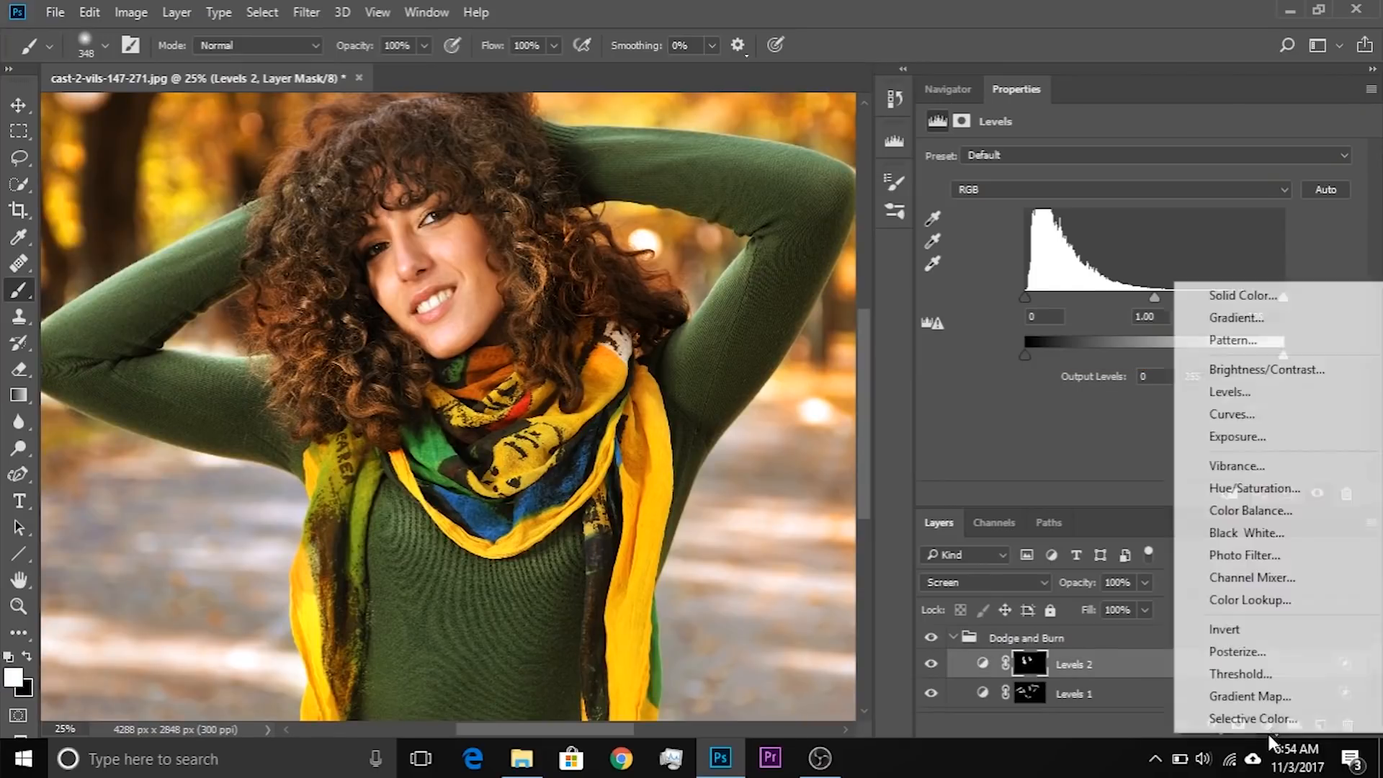
{"action": "left_click", "coordinate": [1243, 391]}
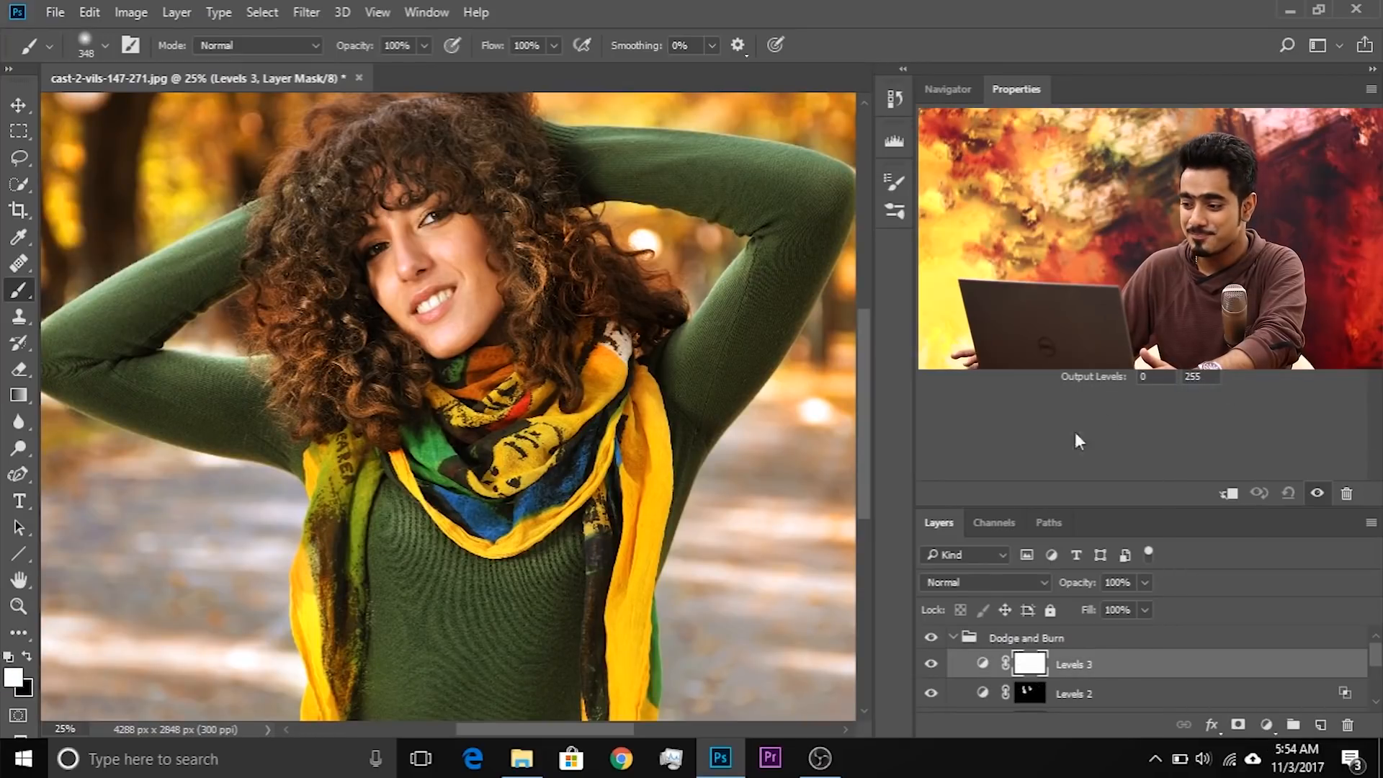
{"action": "left_click", "coordinate": [992, 582]}
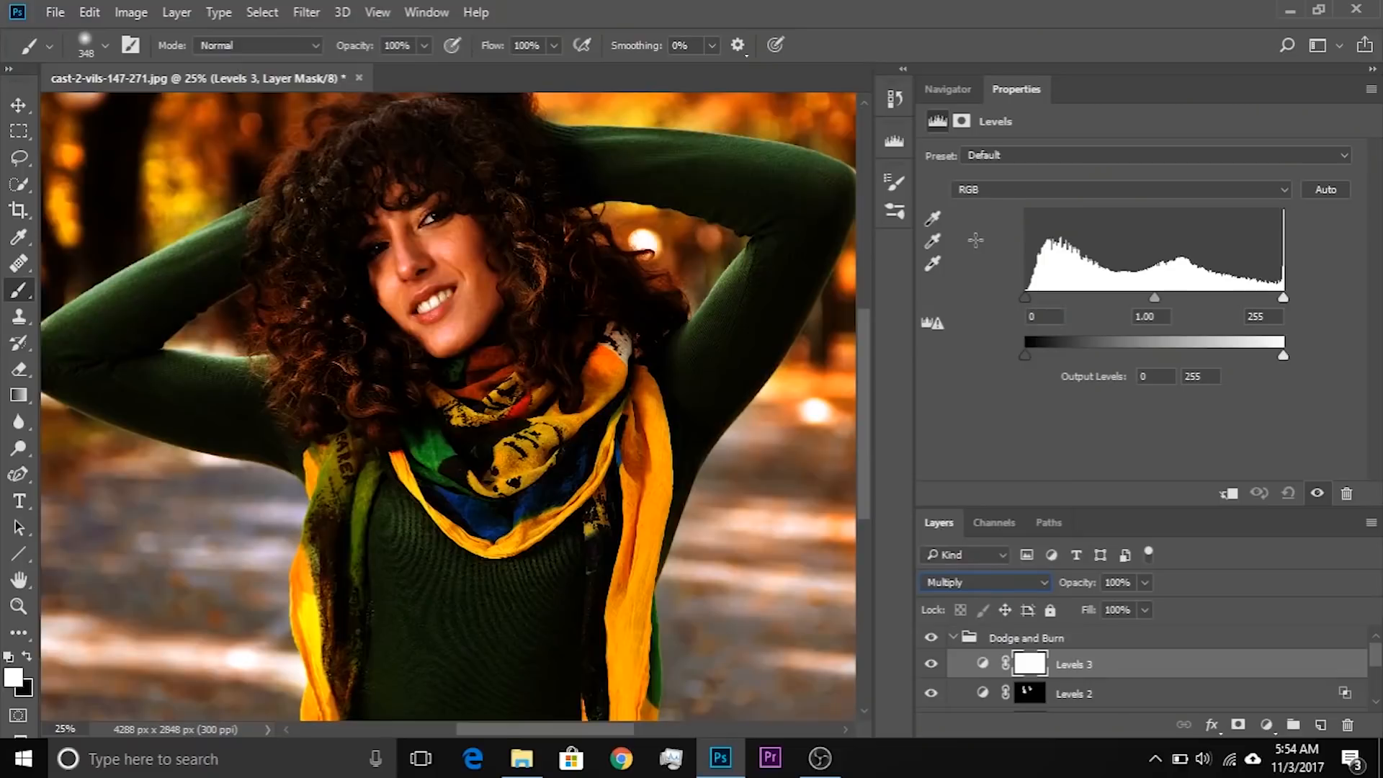
{"action": "key", "text": "ctrl+i"}
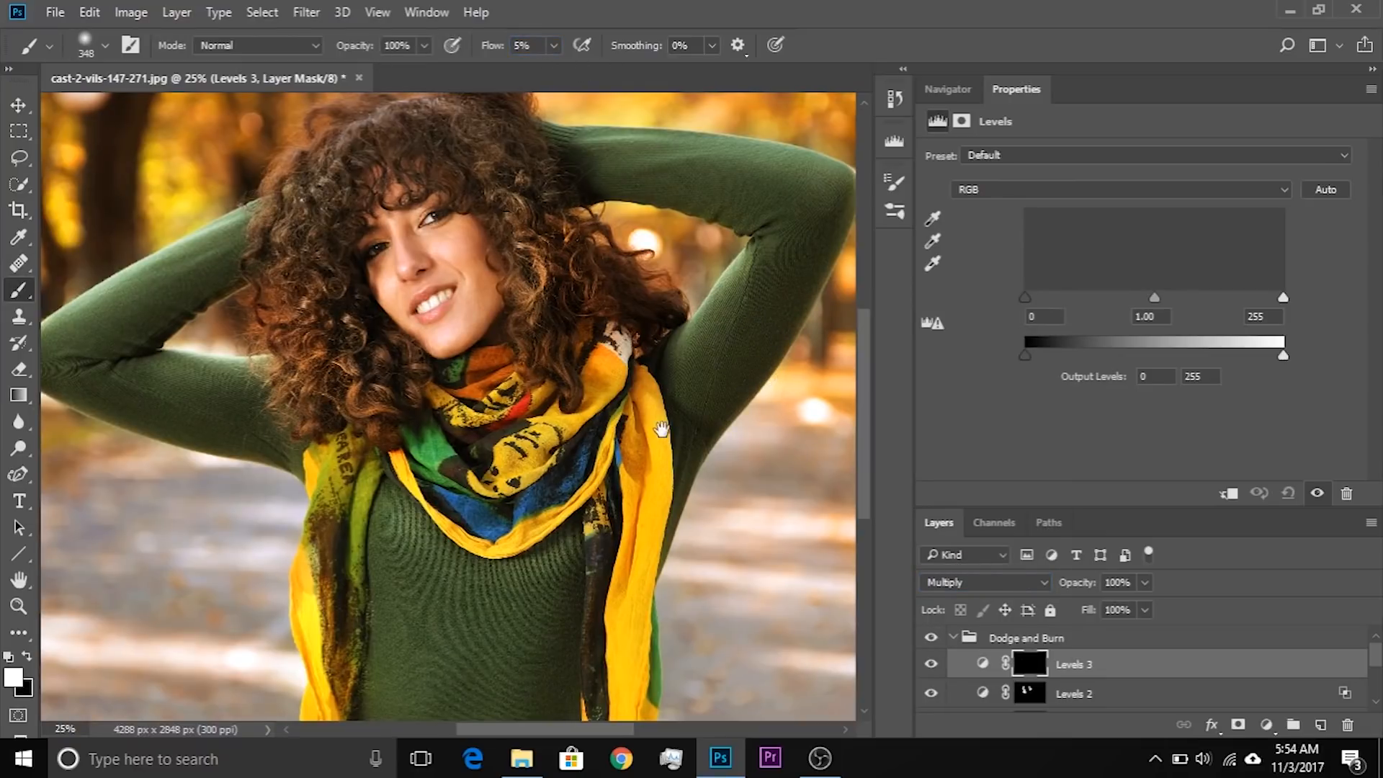
Paint white on the Levels 3 mask with a soft 300 px brush at 5% flow over the shadows of the sleeves, torso and scarf
{"action": "left_click_drag", "start_coordinate": [662, 430], "coordinate": [646, 430]}
{"action": "key", "text": "bracketleft"}
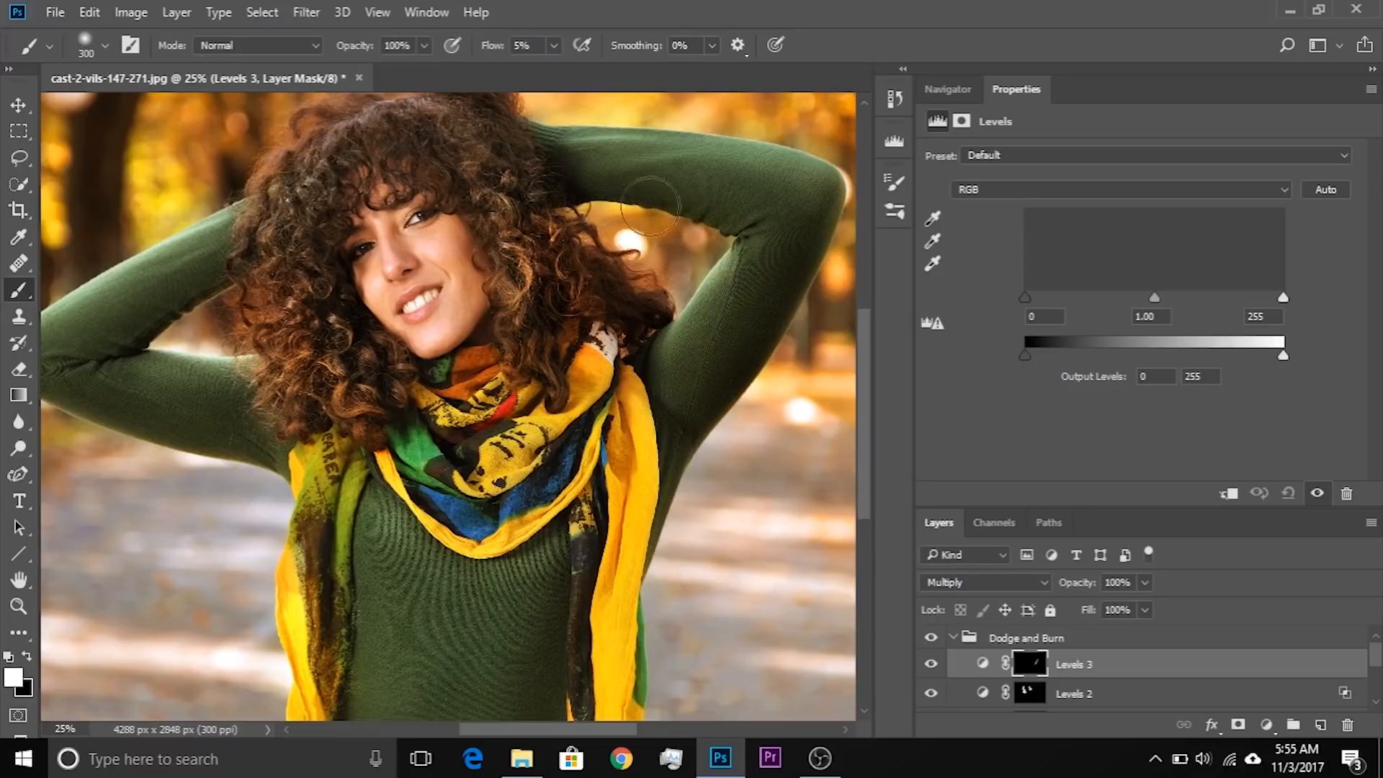
{"action": "left_click_drag", "start_coordinate": [432, 323], "coordinate": [548, 315]}
{"action": "mouse_move", "coordinate": [161, 389]}
{"action": "left_mouse_down"}
{"action": "mouse_move", "coordinate": [329, 447]}
{"action": "mouse_move", "coordinate": [322, 300]}
{"action": "left_mouse_up"}
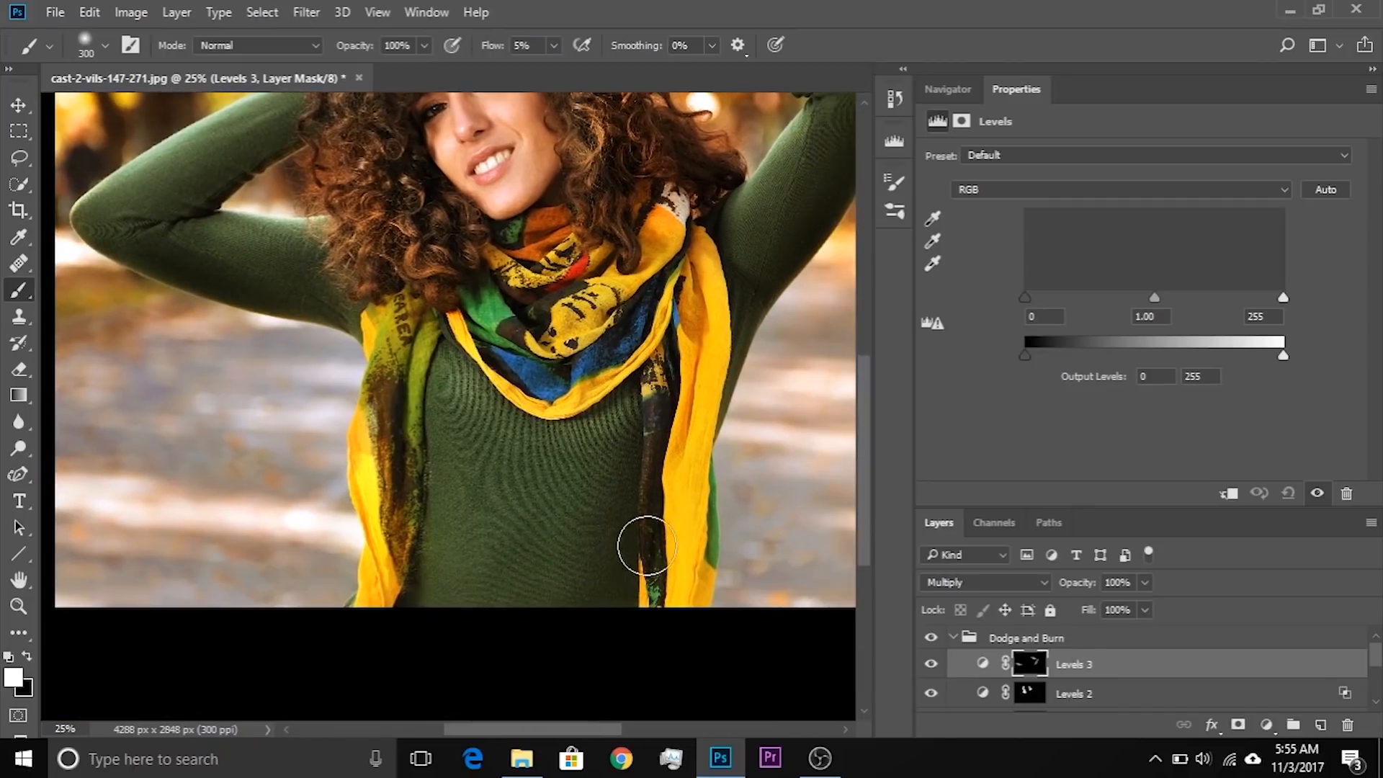
{"action": "left_click_drag", "start_coordinate": [412, 561], "coordinate": [481, 532]}
{"action": "left_click_drag", "start_coordinate": [630, 476], "coordinate": [584, 570]}
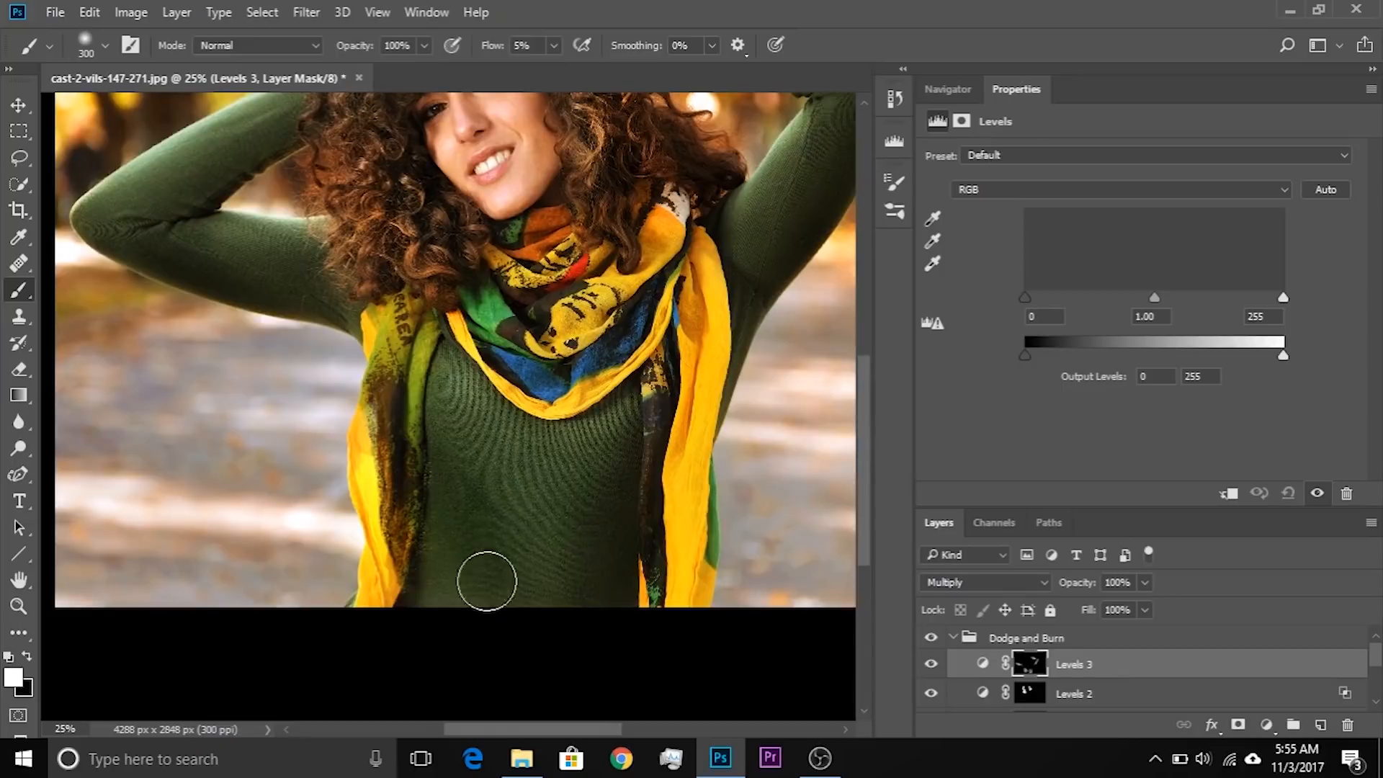
{"action": "left_click_drag", "start_coordinate": [401, 315], "coordinate": [410, 422]}
Compare the whole photo with Levels 3 hidden and shown, enlarging the brush to 456 px and switching the paint color to black
{"action": "key", "text": "ctrl+minus"}
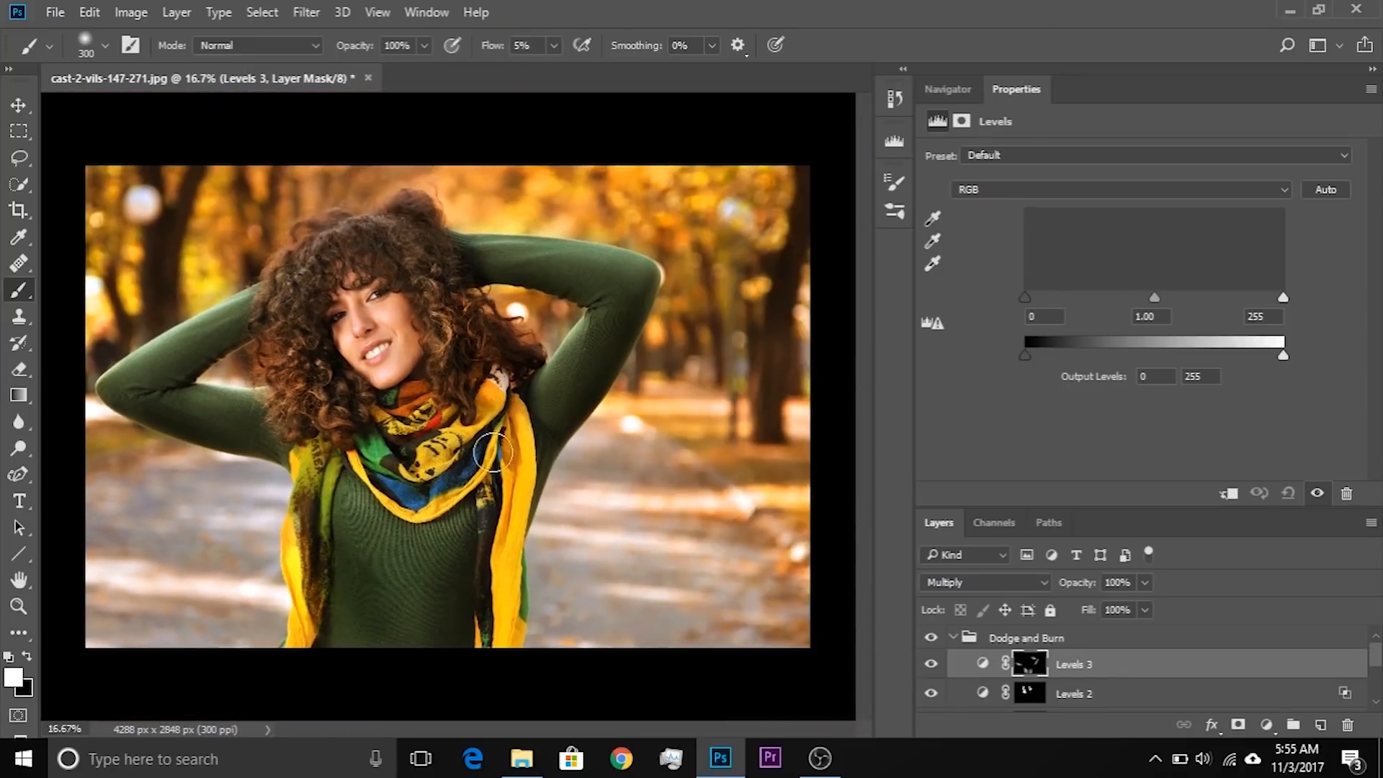
{"action": "left_click", "coordinate": [931, 664]}
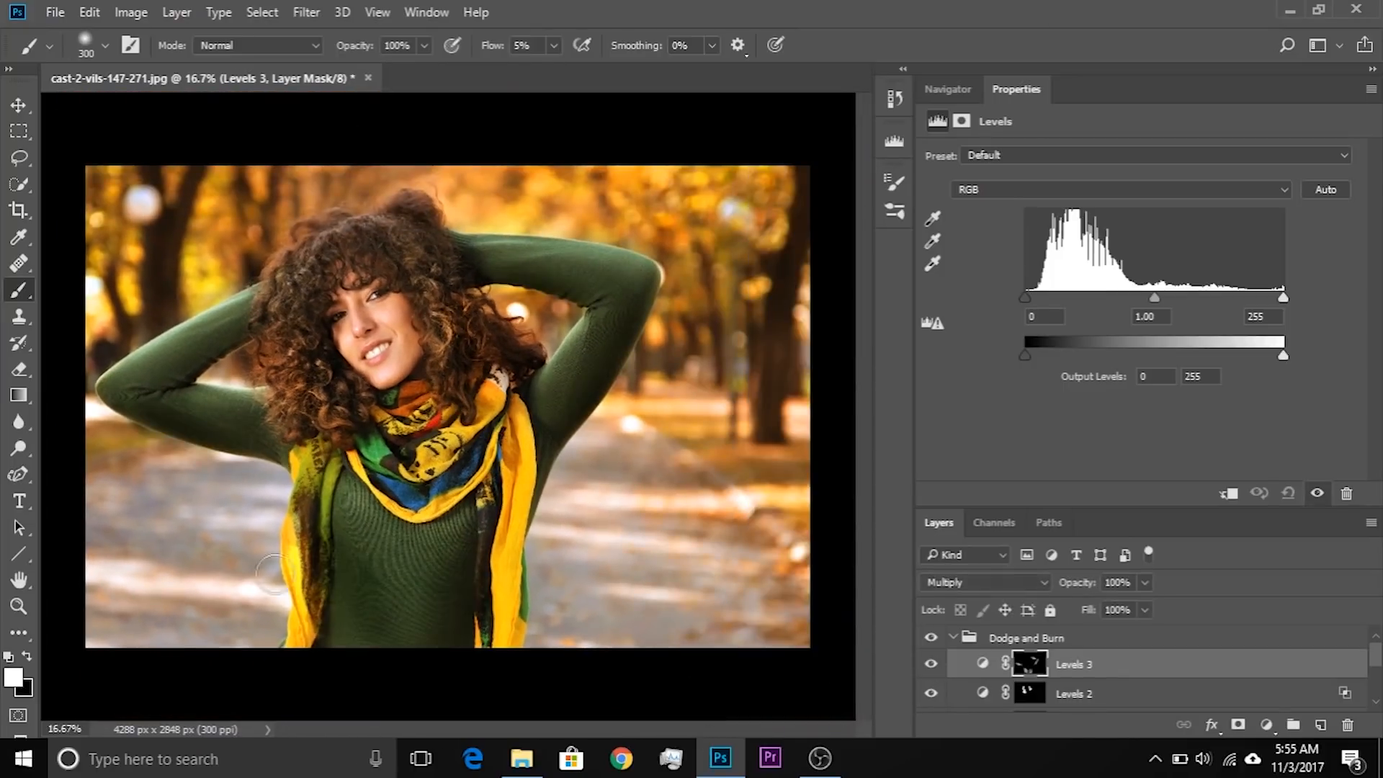
{"action": "left_click_drag", "start_coordinate": [321, 604], "coordinate": [339, 603]}
{"action": "key", "text": "x"}
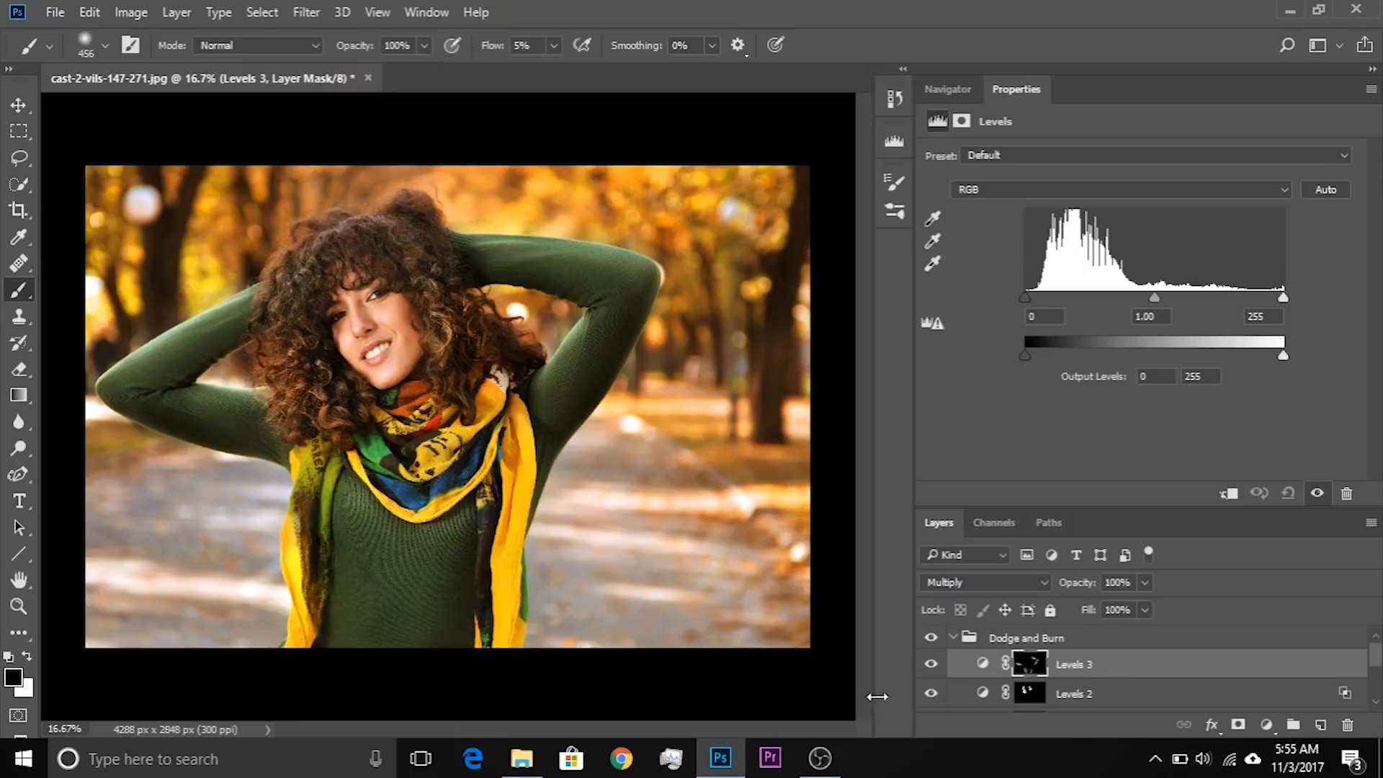
{"action": "left_click", "coordinate": [932, 666]}
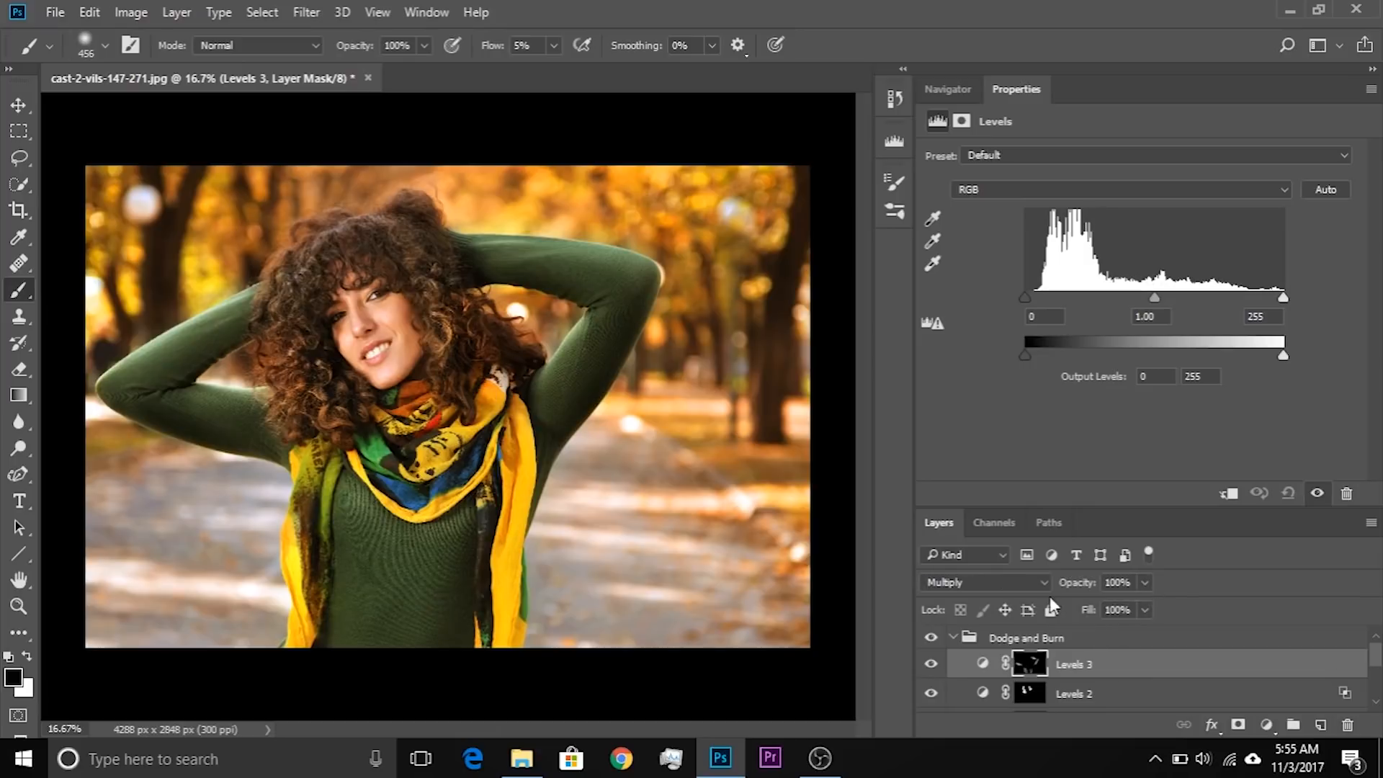
Try the Levels 3 layer at 62% opacity and delete the layer
{"action": "left_click", "coordinate": [1072, 605]}
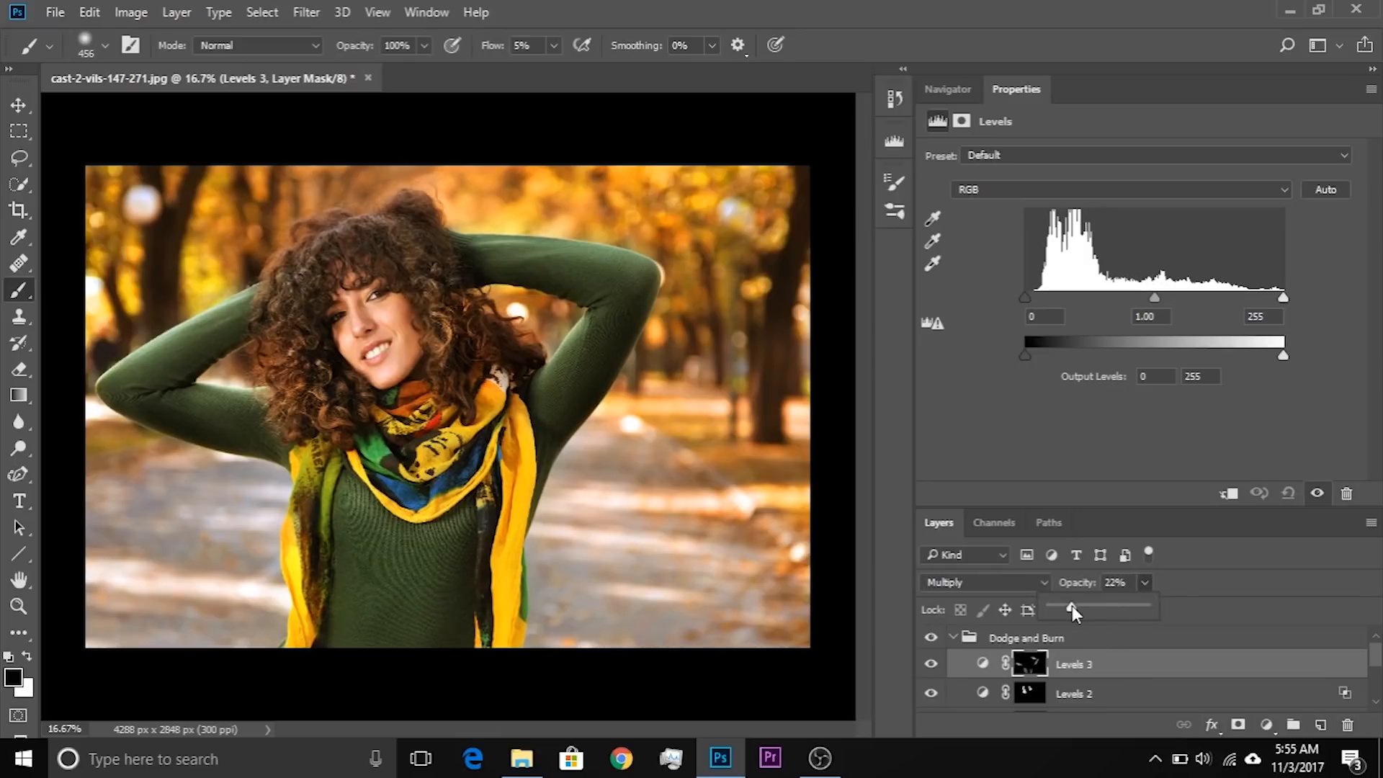
{"action": "left_click", "coordinate": [1114, 606]}
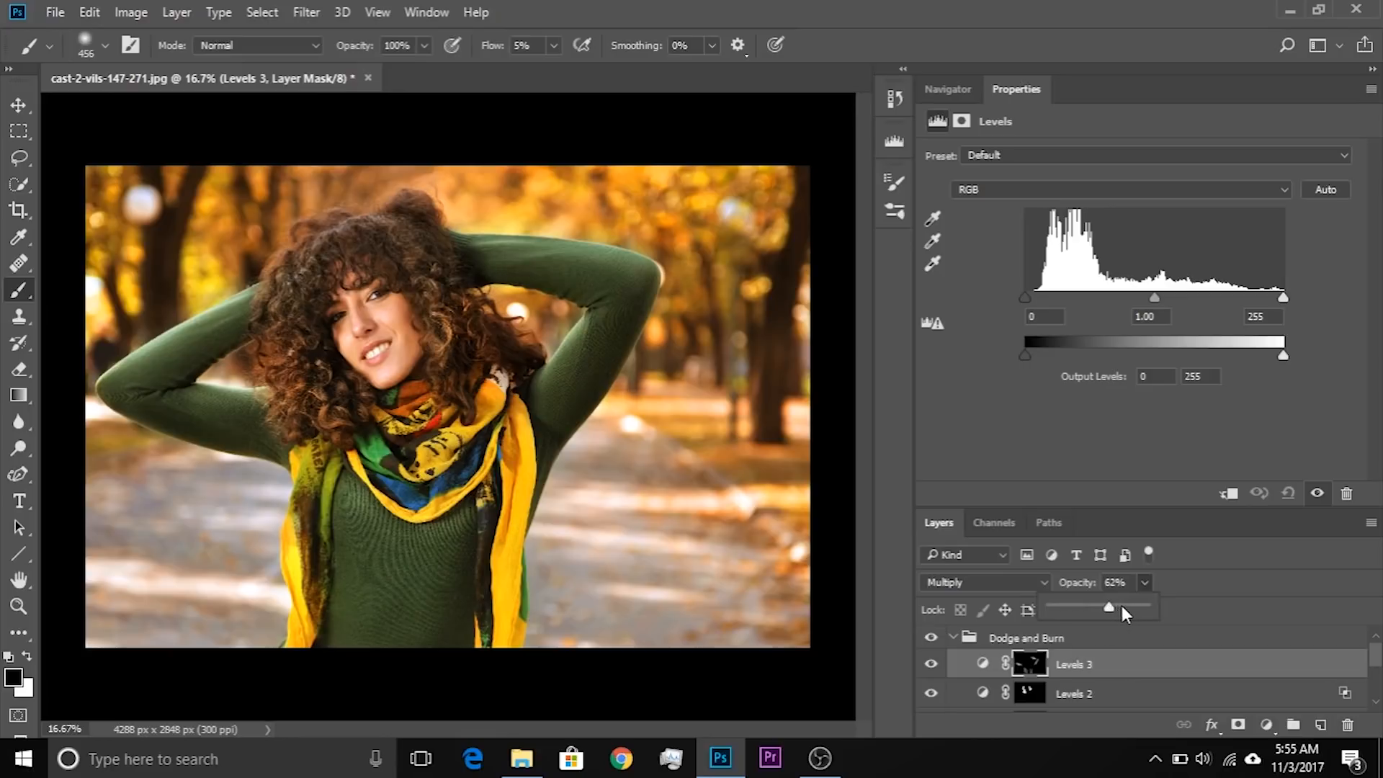
{"action": "mouse_move", "coordinate": [1200, 671]}
{"action": "left_mouse_down"}
{"action": "mouse_move", "coordinate": [1275, 683]}
{"action": "mouse_move", "coordinate": [1349, 723]}
{"action": "left_mouse_up"}
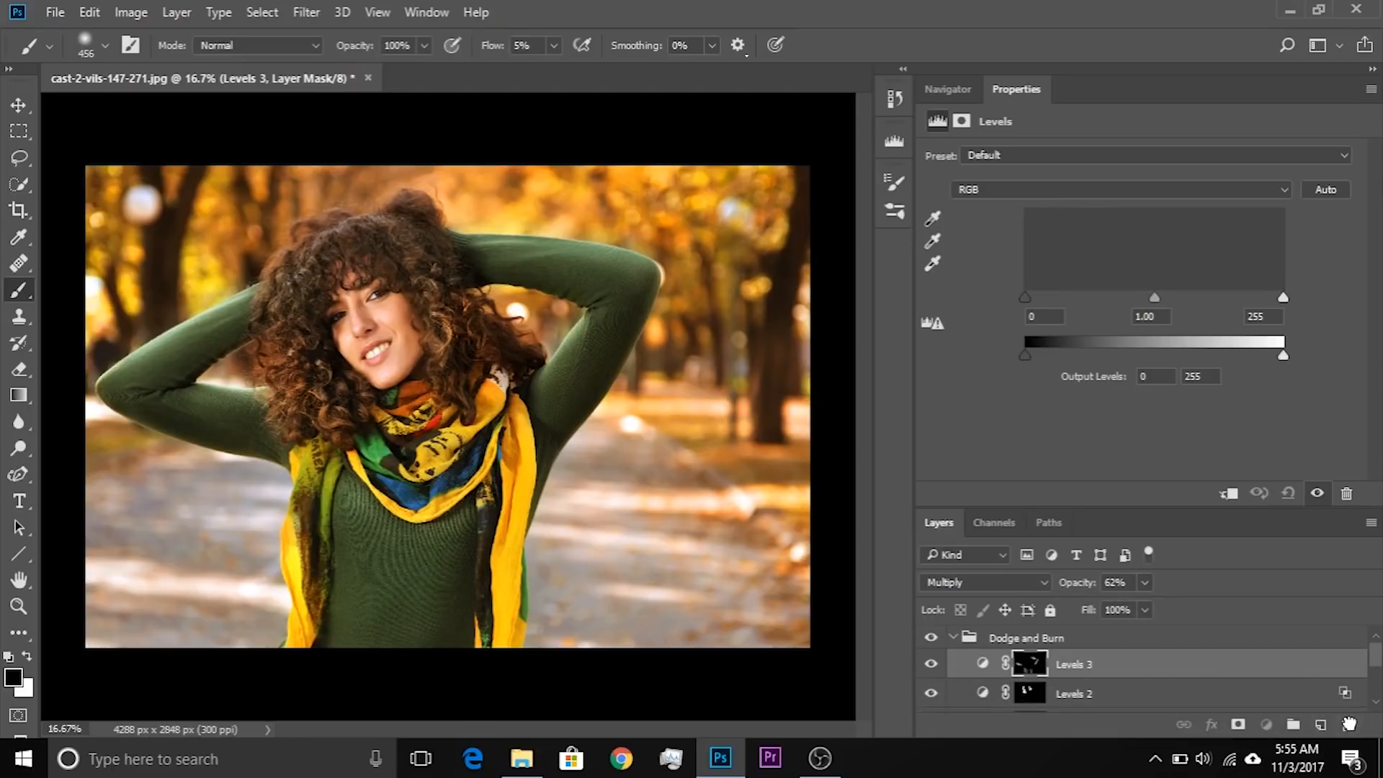
Add a Color Lookup adjustment layer above the Dodge and Burn group with the TealOrangePlusContrast.3DL 3DLUT file
{"action": "left_click", "coordinate": [970, 639]}
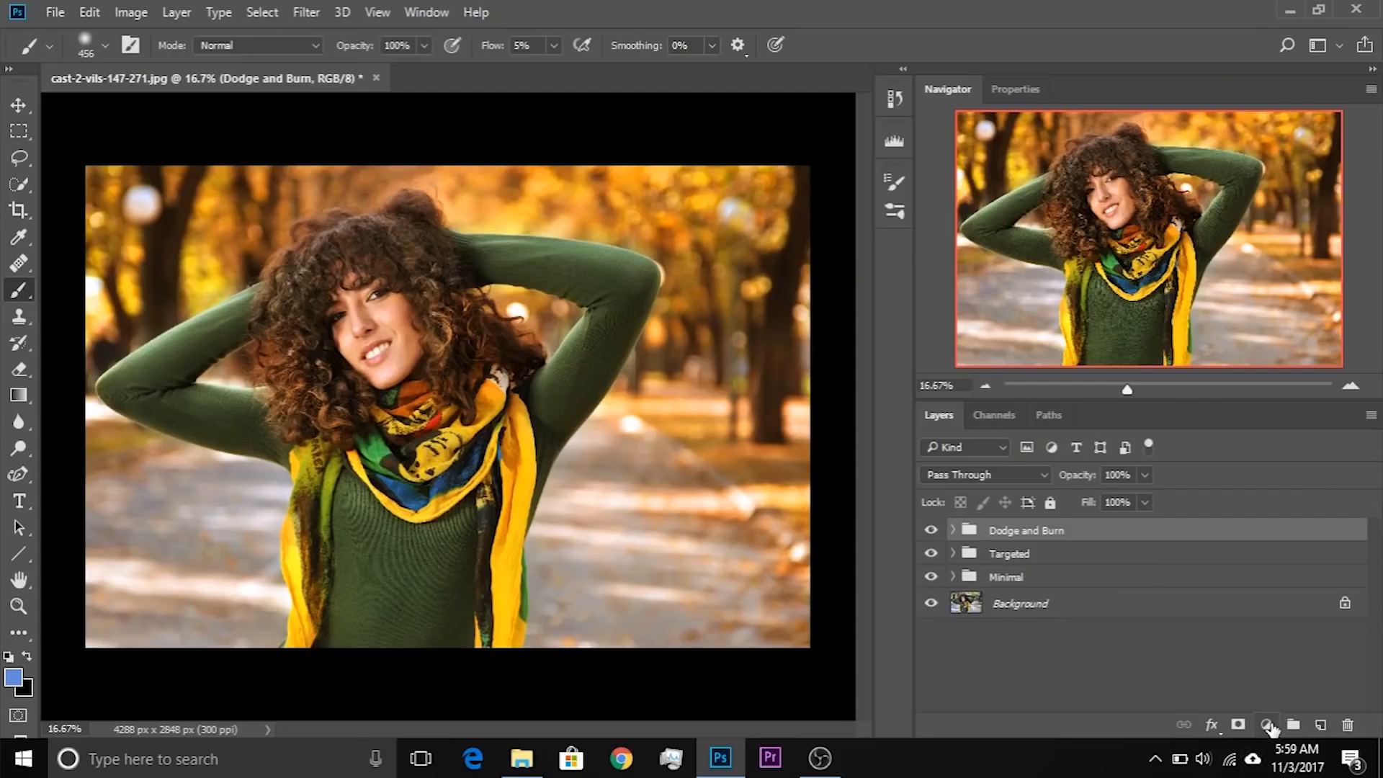
{"action": "left_click", "coordinate": [1267, 724]}
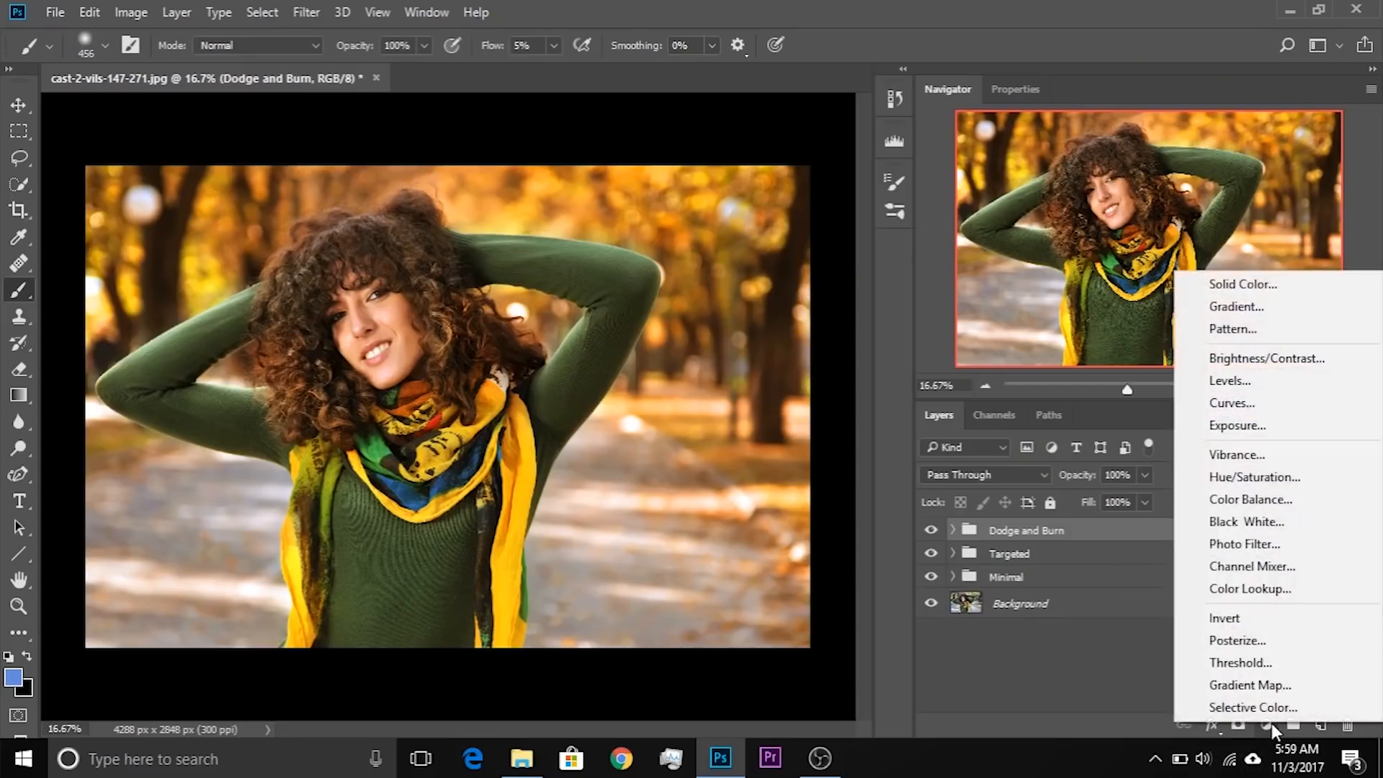
{"action": "left_click", "coordinate": [1257, 589]}
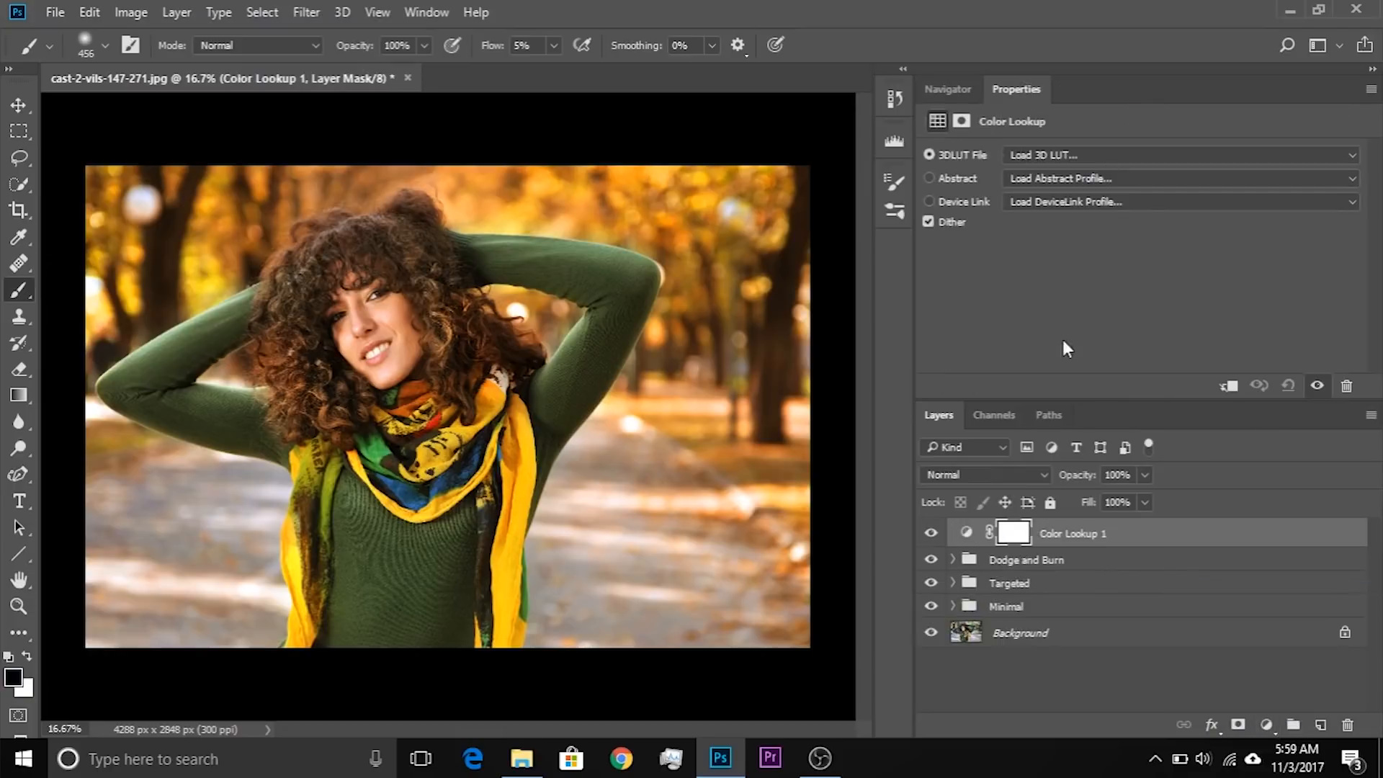
{"action": "left_click", "coordinate": [1072, 158]}
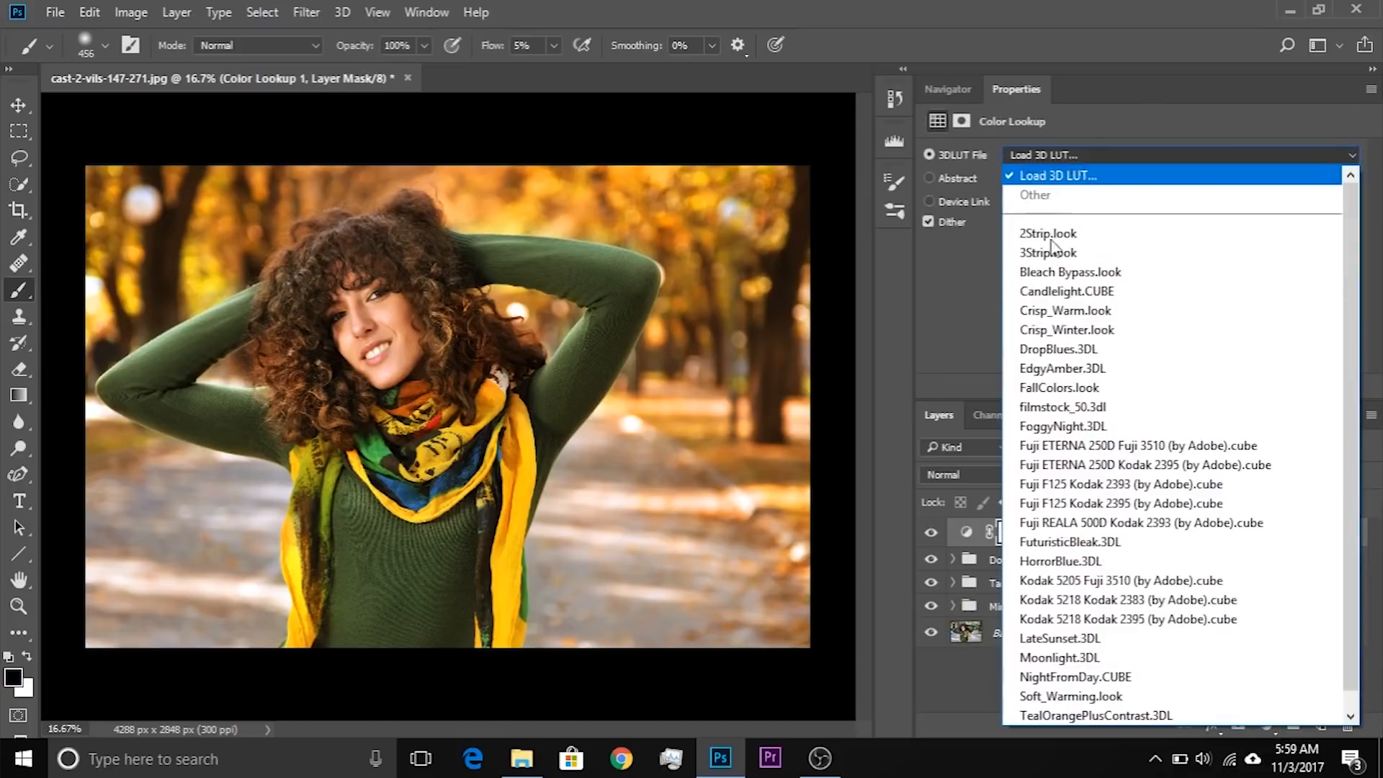
{"action": "left_click", "coordinate": [1062, 711]}
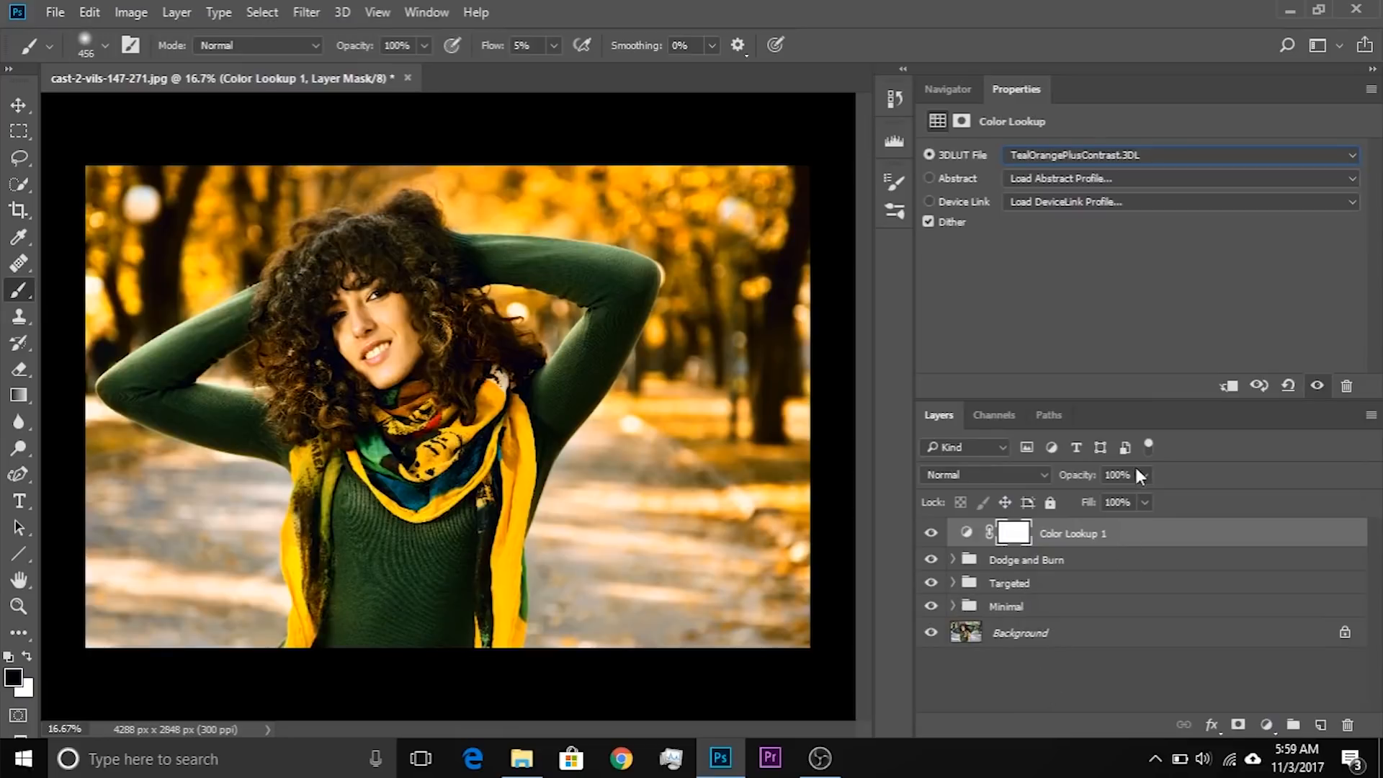
Try the Color Lookup layer in Color blend mode at 63% opacity and delete the layer
{"action": "left_click", "coordinate": [1076, 499]}
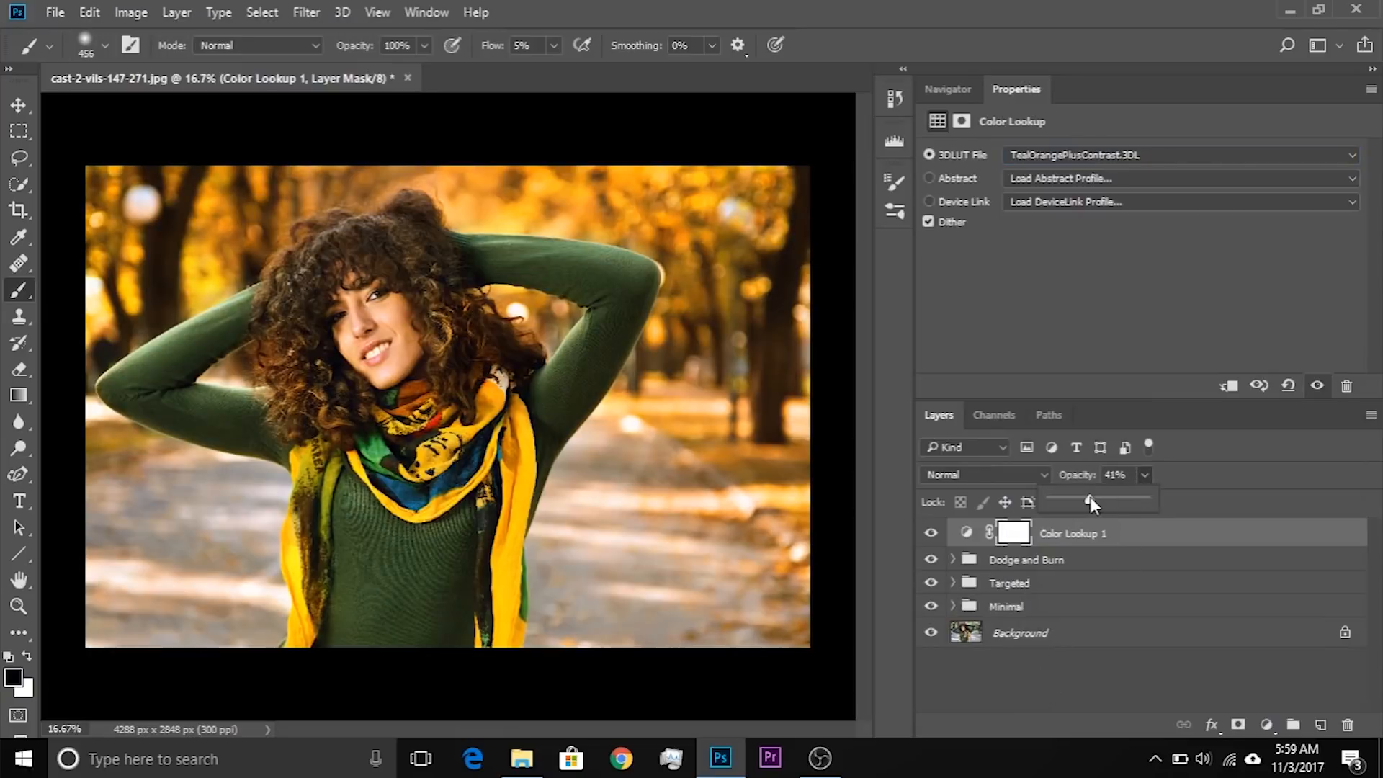
{"action": "left_click", "coordinate": [983, 473]}
{"action": "left_click", "coordinate": [980, 445]}
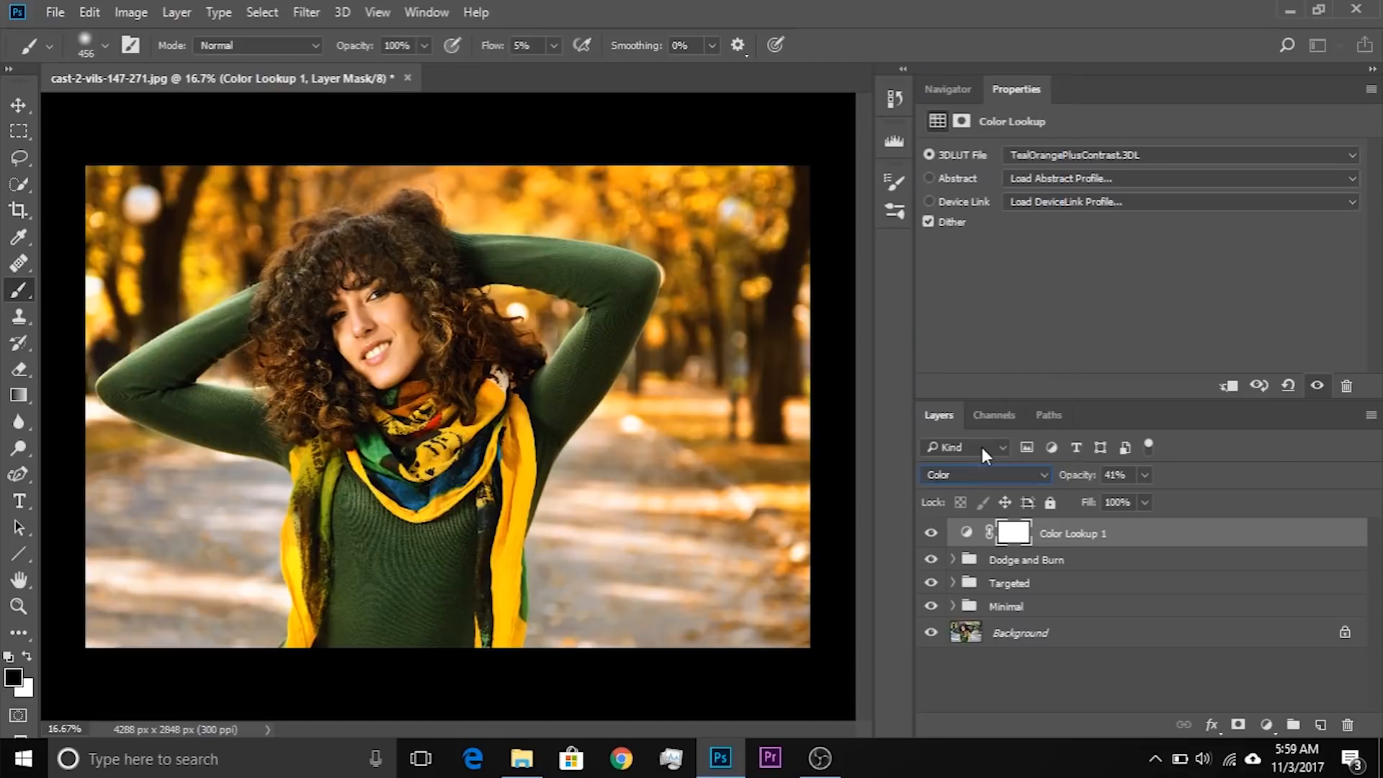
{"action": "left_click", "coordinate": [1144, 476]}
{"action": "left_click", "coordinate": [1164, 499]}
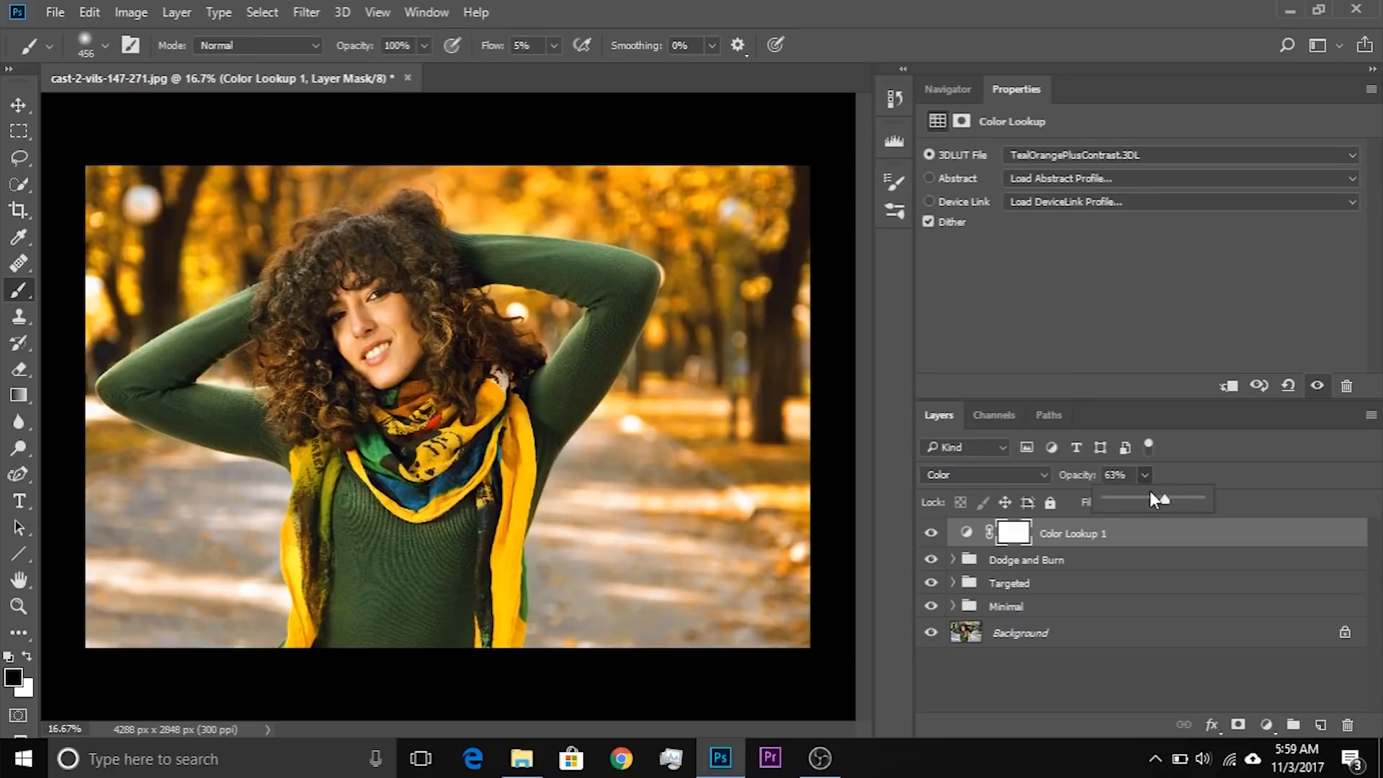
{"action": "left_click_drag", "start_coordinate": [1254, 536], "coordinate": [1349, 723]}
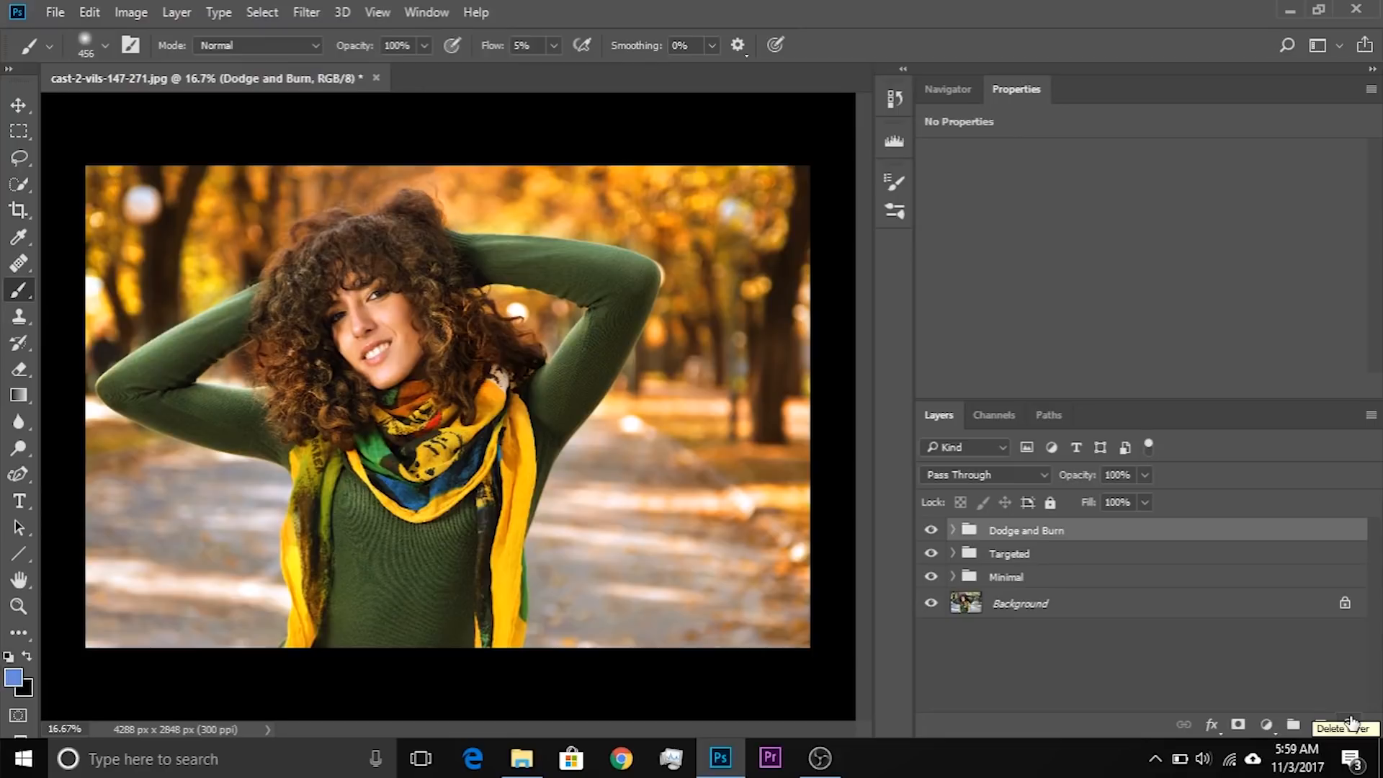
Add a Curves adjustment layer above the Dodge and Burn group and shift the Green channel's black point slightly inward to reduce green in the shadows
{"action": "left_click", "coordinate": [1272, 726]}
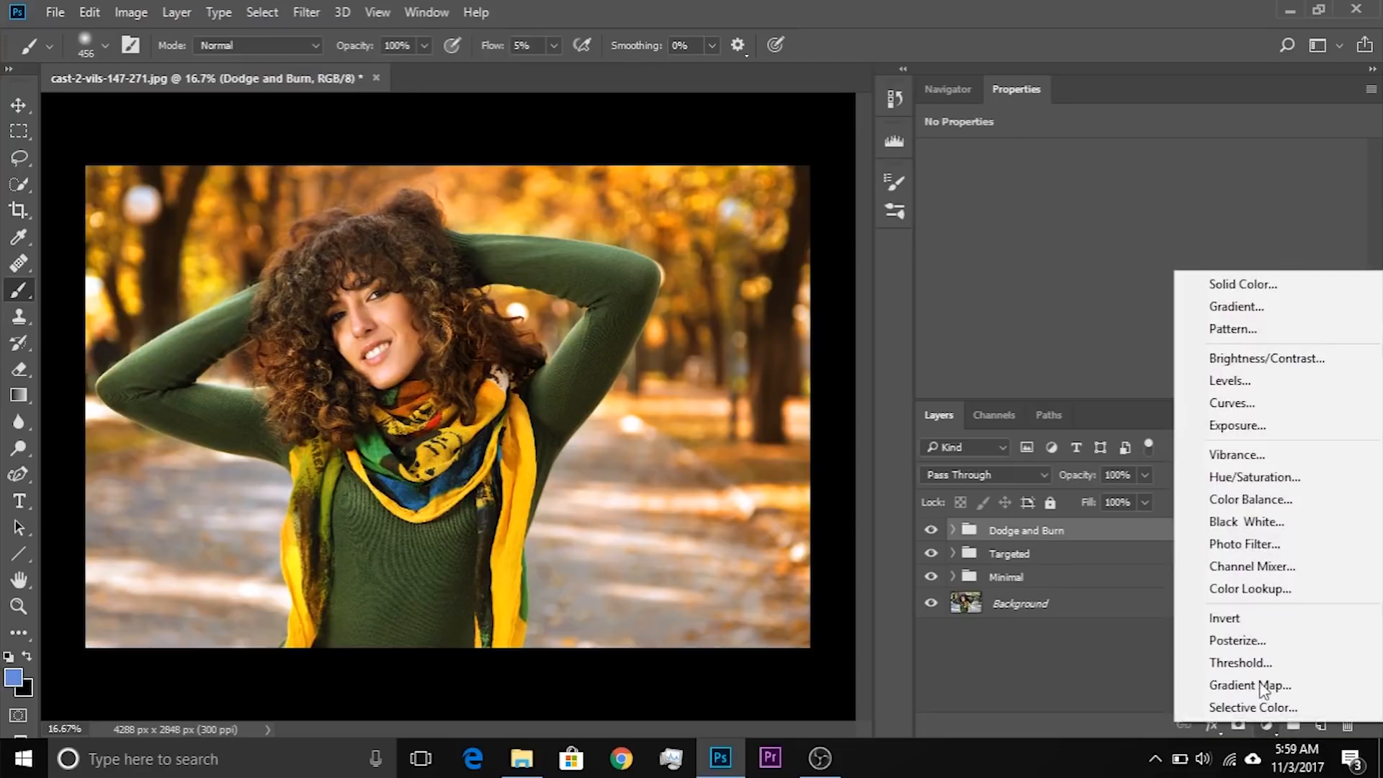
{"action": "left_click", "coordinate": [1262, 409]}
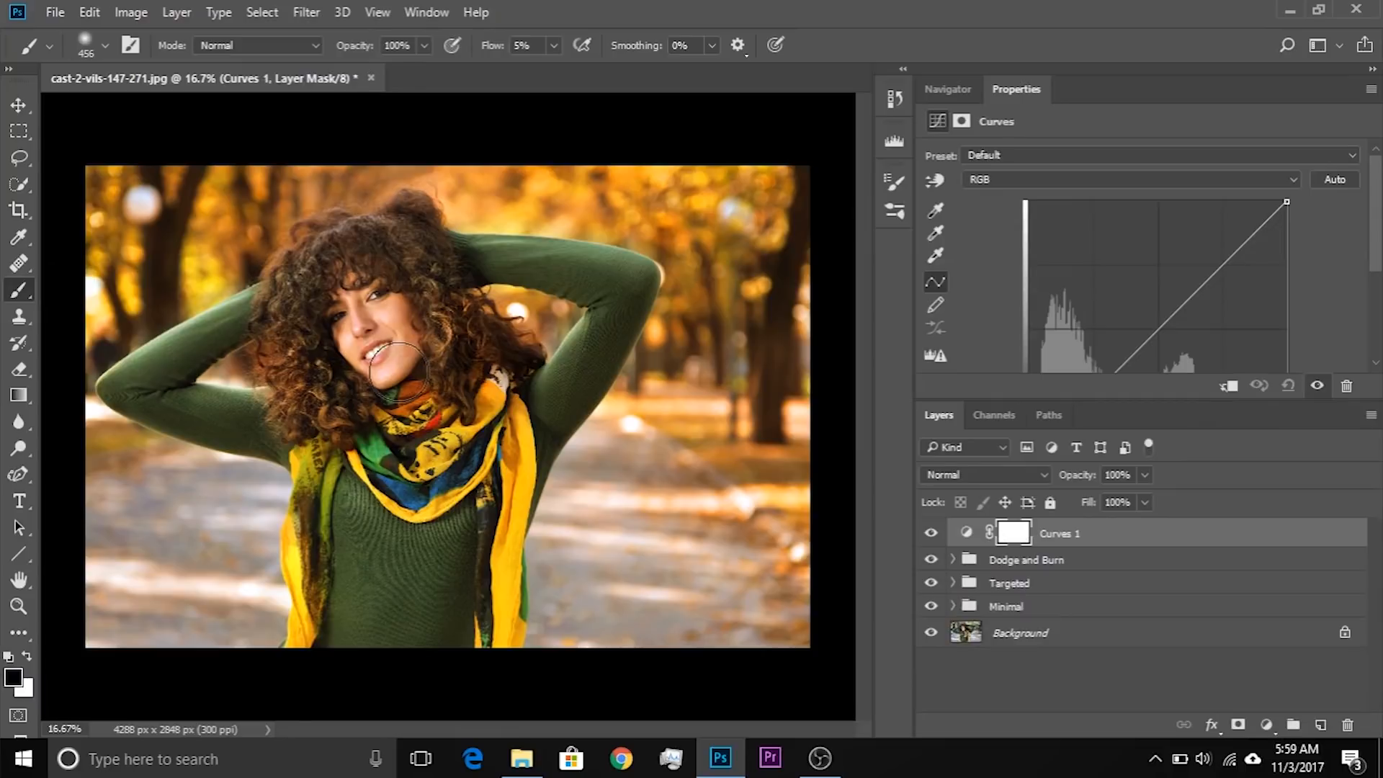
{"action": "left_click", "coordinate": [1040, 181]}
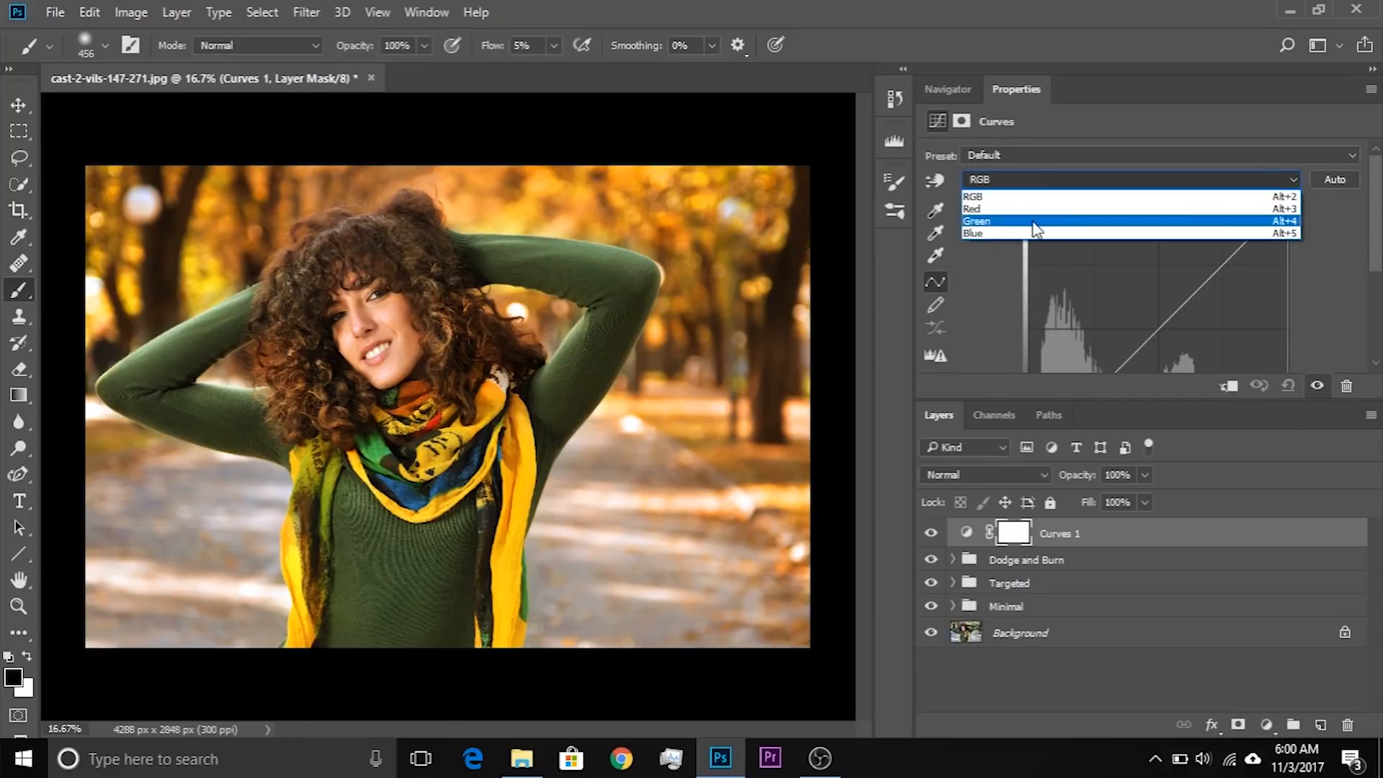
{"action": "left_click", "coordinate": [1038, 229]}
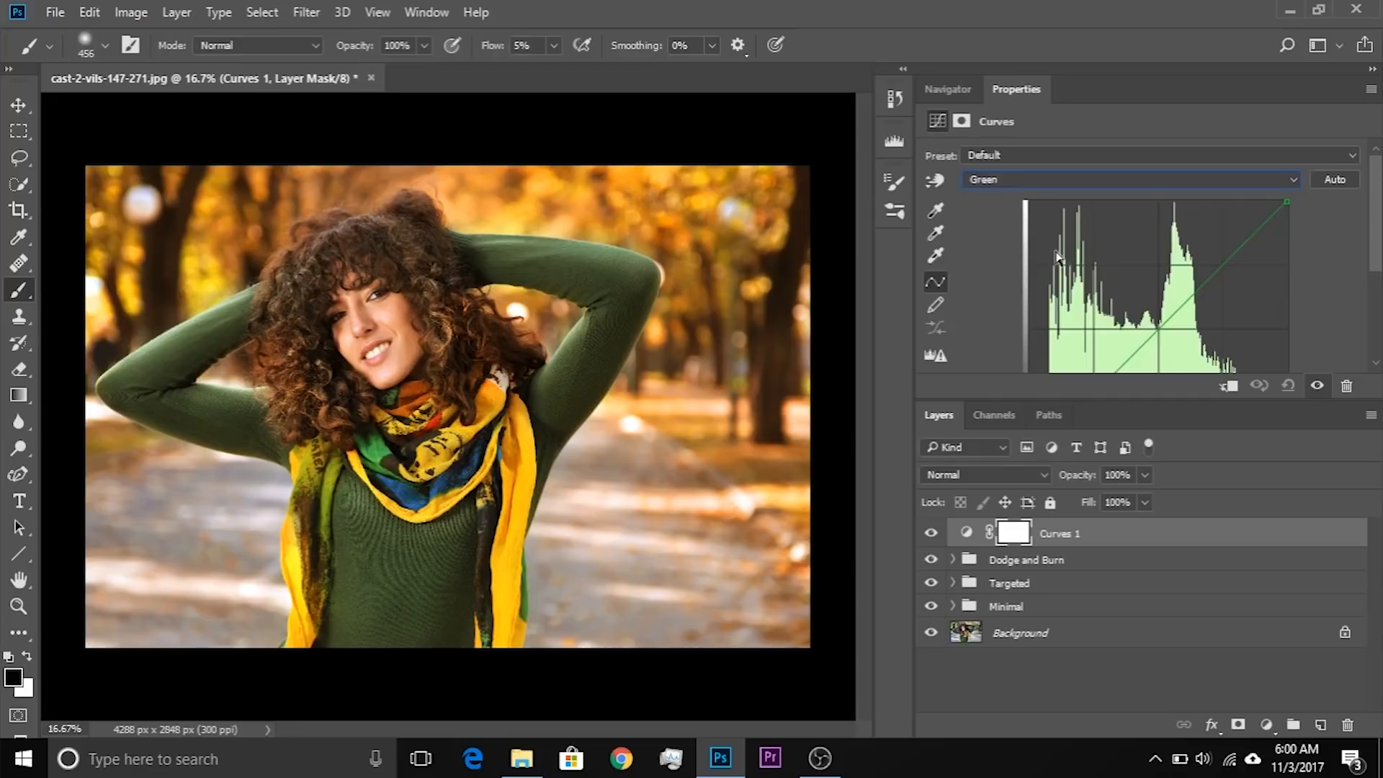
{"action": "scroll", "coordinate": [1053, 278], "scroll_direction": "down", "scroll_amount": 2}
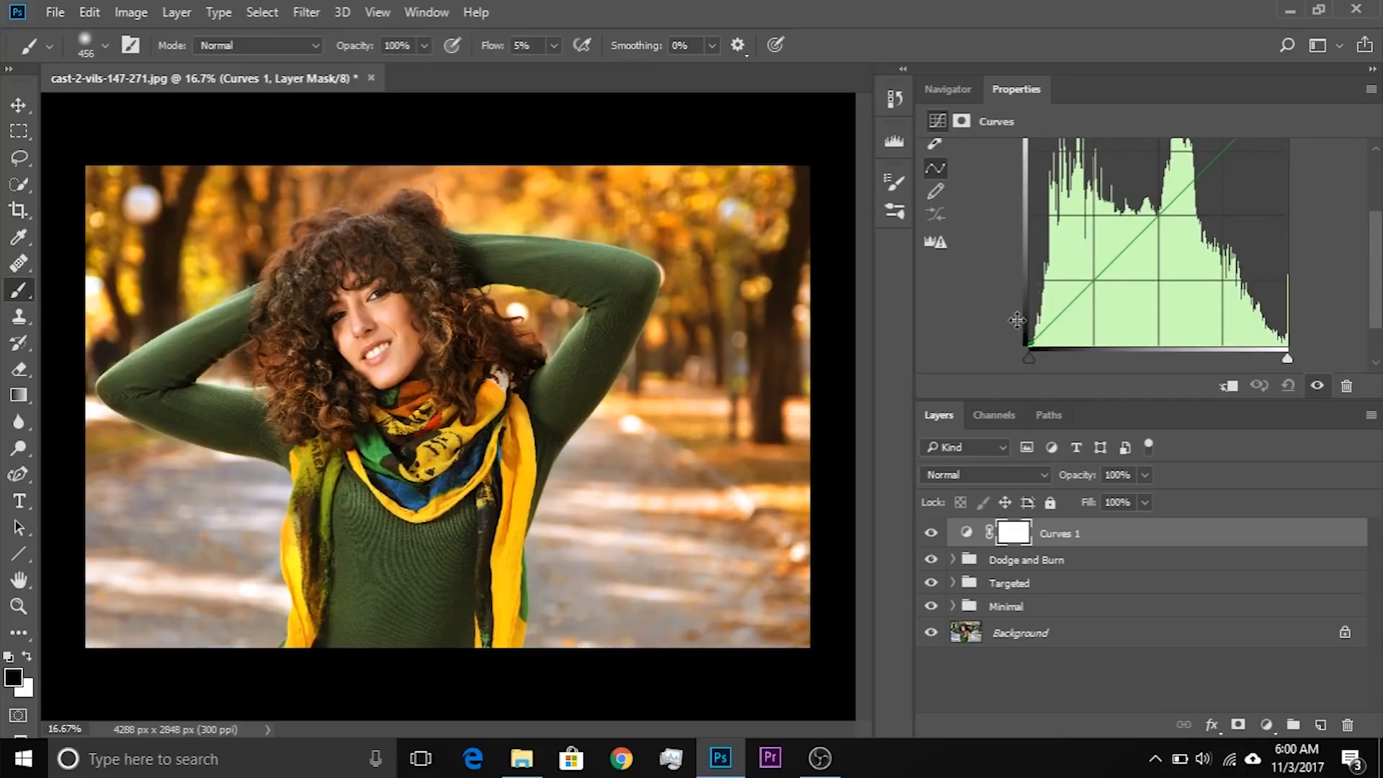
{"action": "left_click_drag", "start_coordinate": [1031, 342], "coordinate": [1042, 345]}
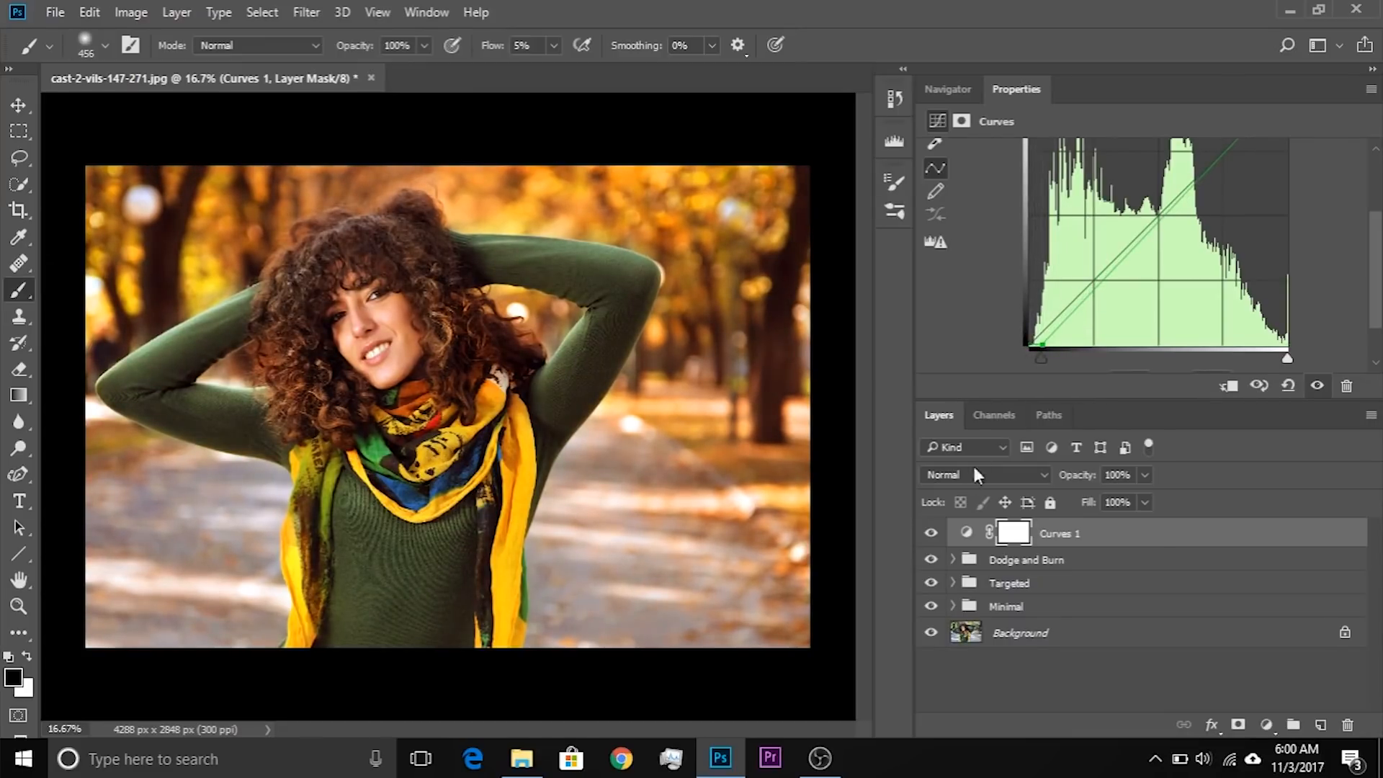
{"action": "left_click", "coordinate": [930, 532]}
{"action": "left_click", "coordinate": [930, 531]}
Raise the black point of the Blue channel's curve slightly to add blue to the shadows
{"action": "scroll", "coordinate": [1087, 311], "scroll_direction": "up", "scroll_amount": 3}
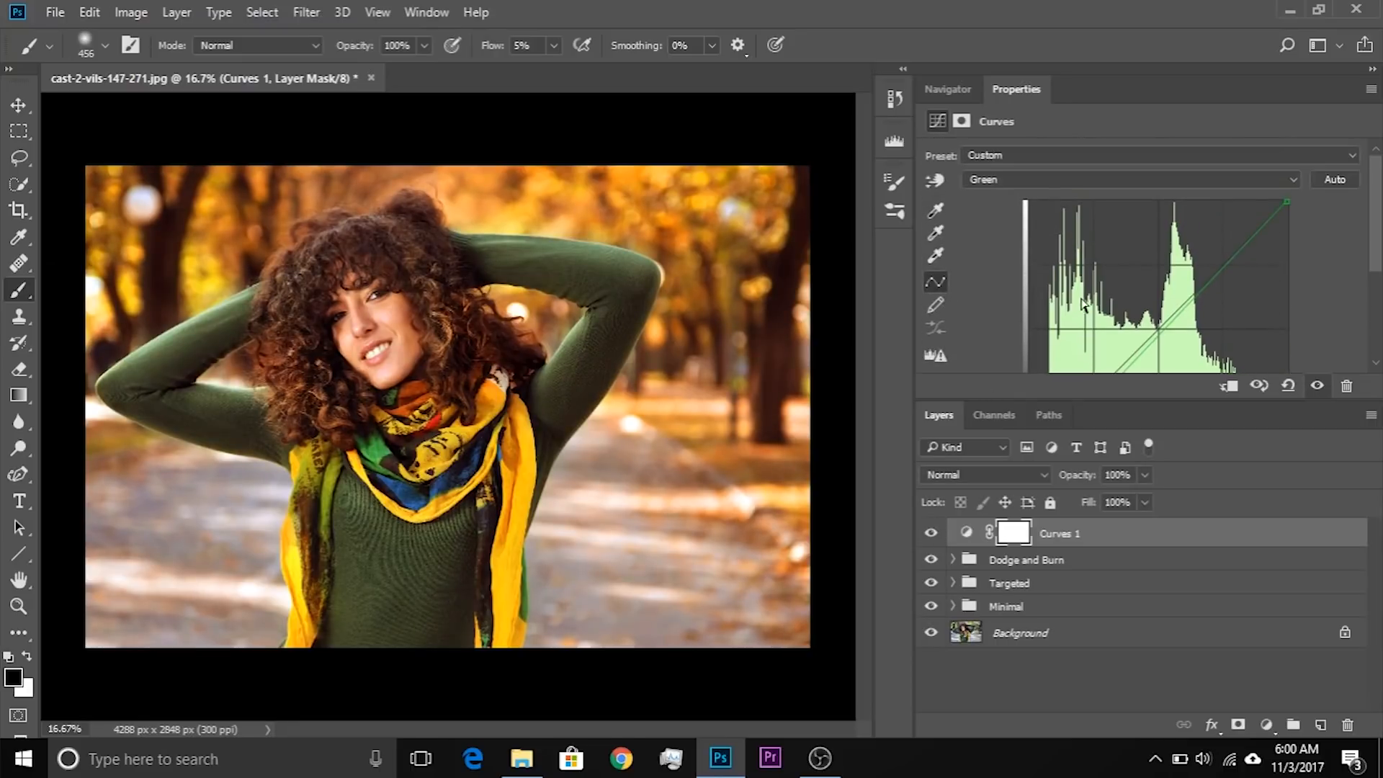
{"action": "left_click", "coordinate": [1027, 181]}
{"action": "left_click", "coordinate": [1008, 240]}
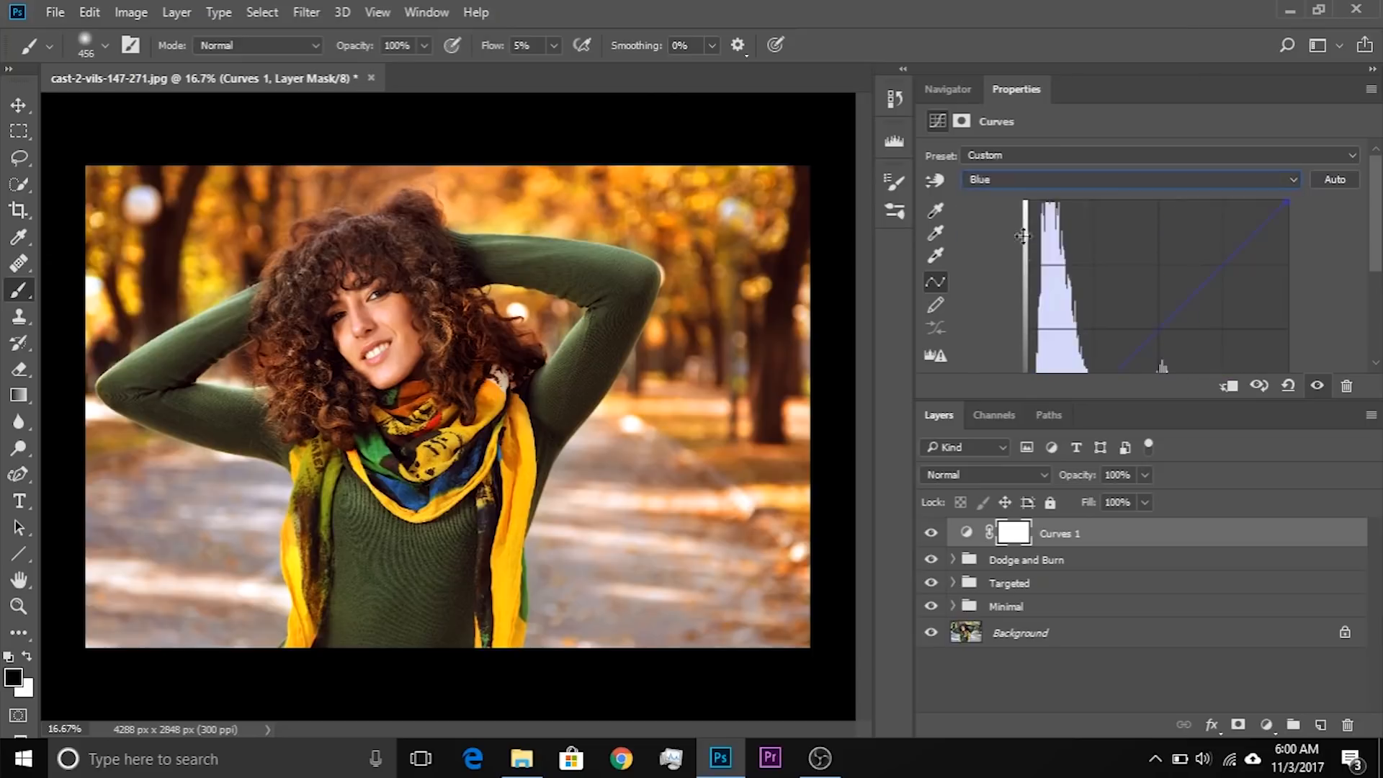
{"action": "scroll", "coordinate": [1042, 325], "scroll_direction": "down", "scroll_amount": 3}
{"action": "left_click_drag", "start_coordinate": [1028, 361], "coordinate": [1027, 339]}
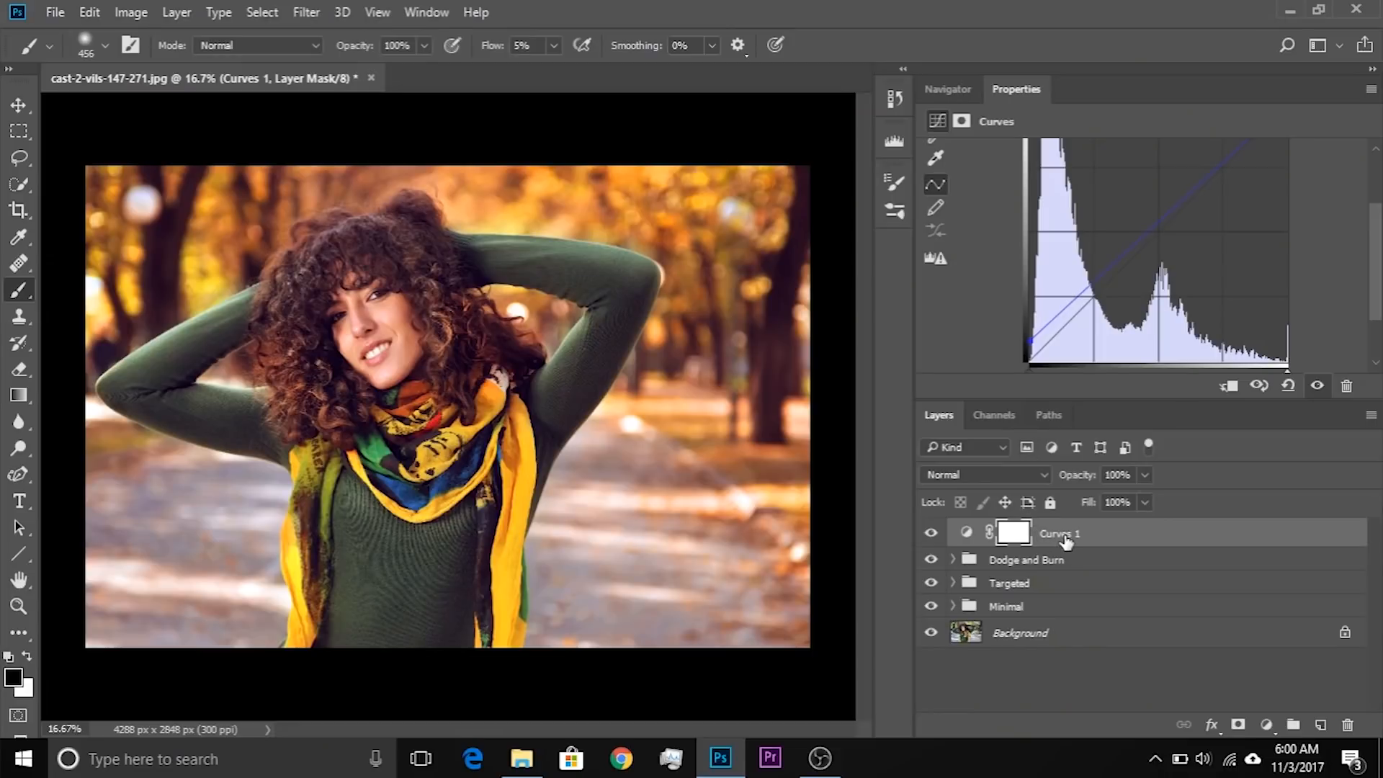
Rename the Curves layer Green and Blue and put it in a new group named Filters
{"action": "double_click", "coordinate": [1064, 535]}
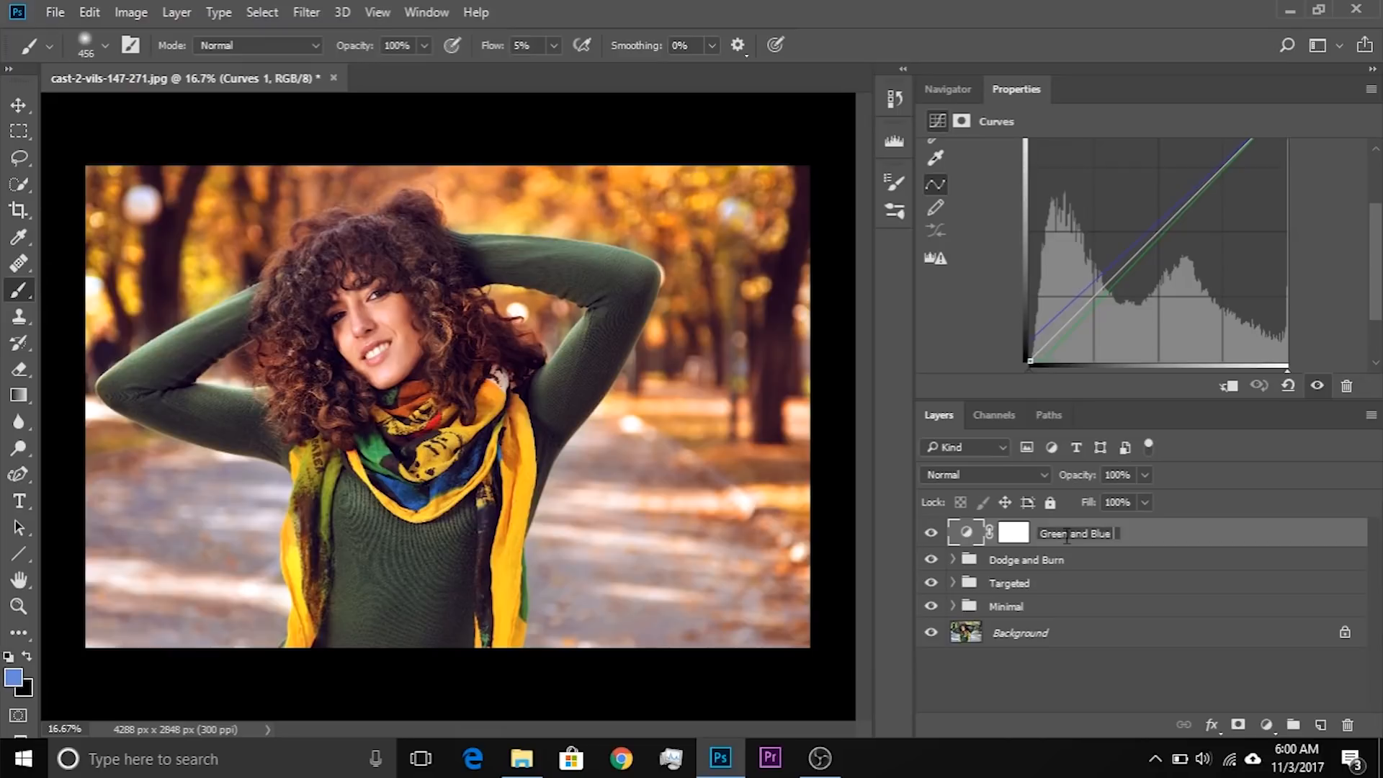
{"action": "key", "text": "Return"}
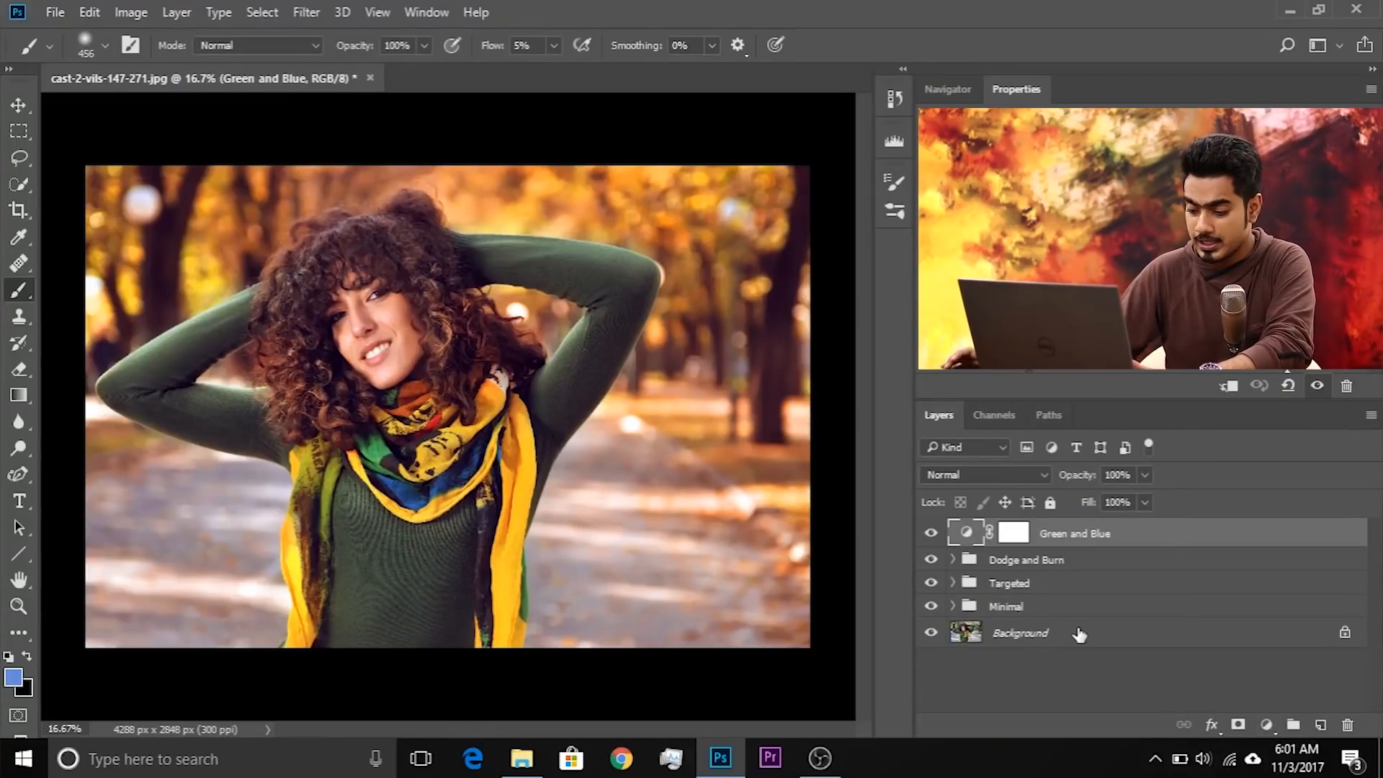
{"action": "key", "text": "ctrl+g"}
{"action": "double_click", "coordinate": [1032, 539]}
{"action": "type", "text": "Fit"}
{"action": "type", "text": "ters"}
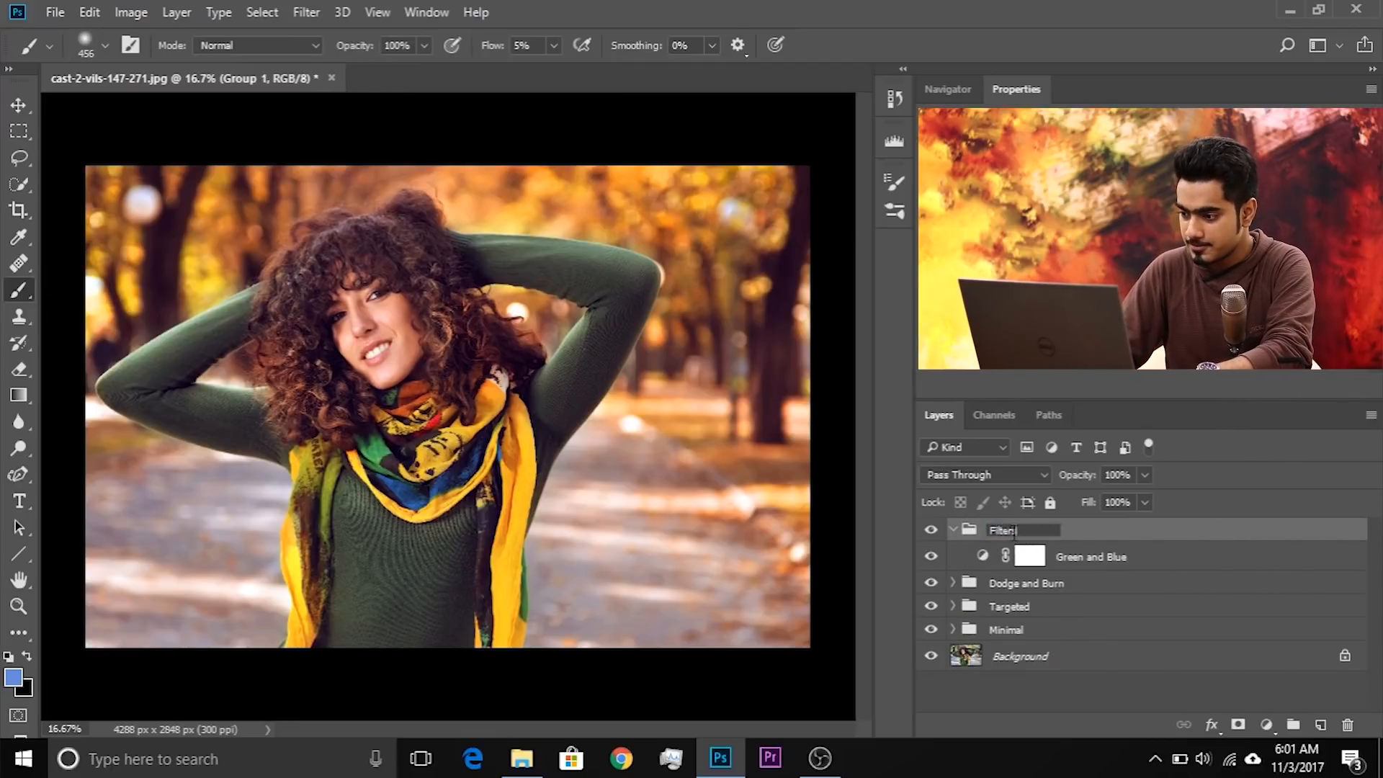
{"action": "key", "text": "Return"}
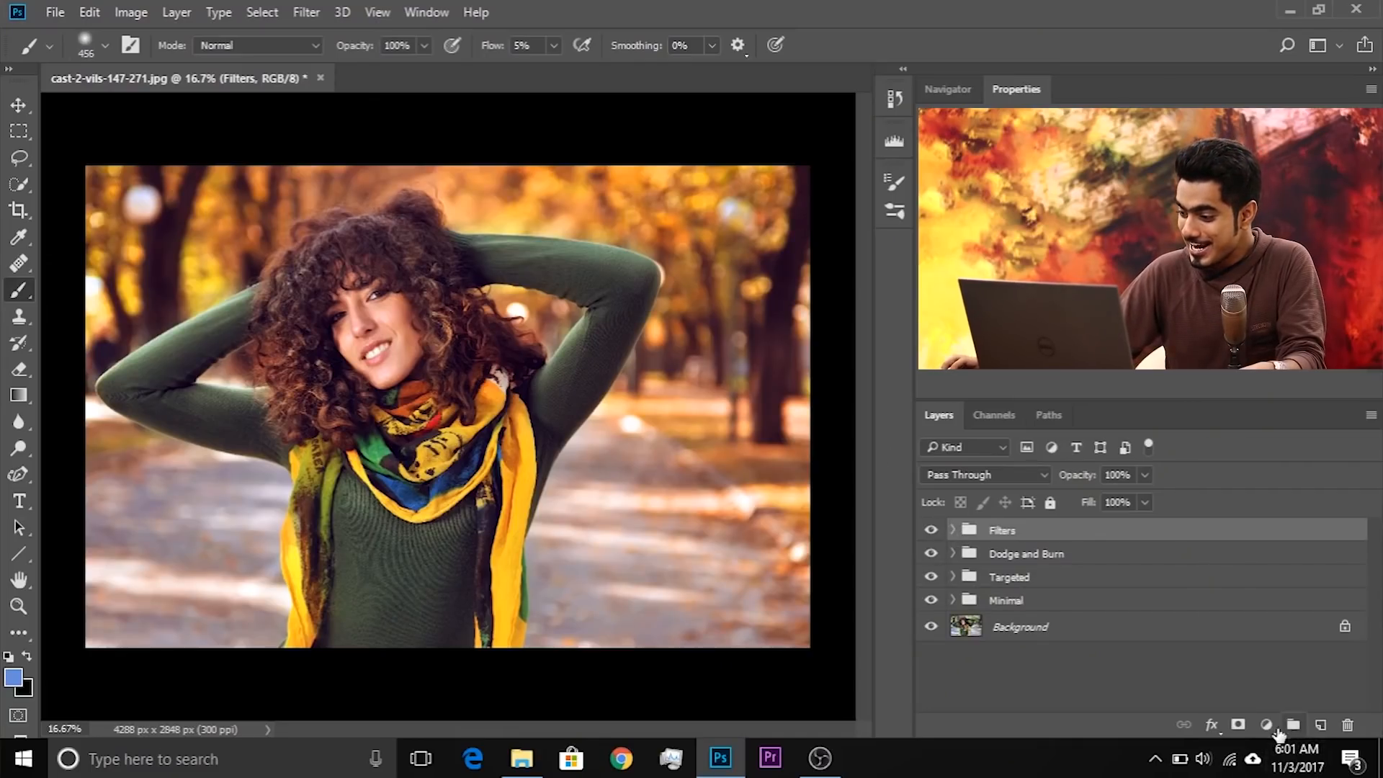
Add a Levels adjustment layer above the Filters group and lower its white output level to darken the whole photo strongly
{"action": "left_click", "coordinate": [1266, 725]}
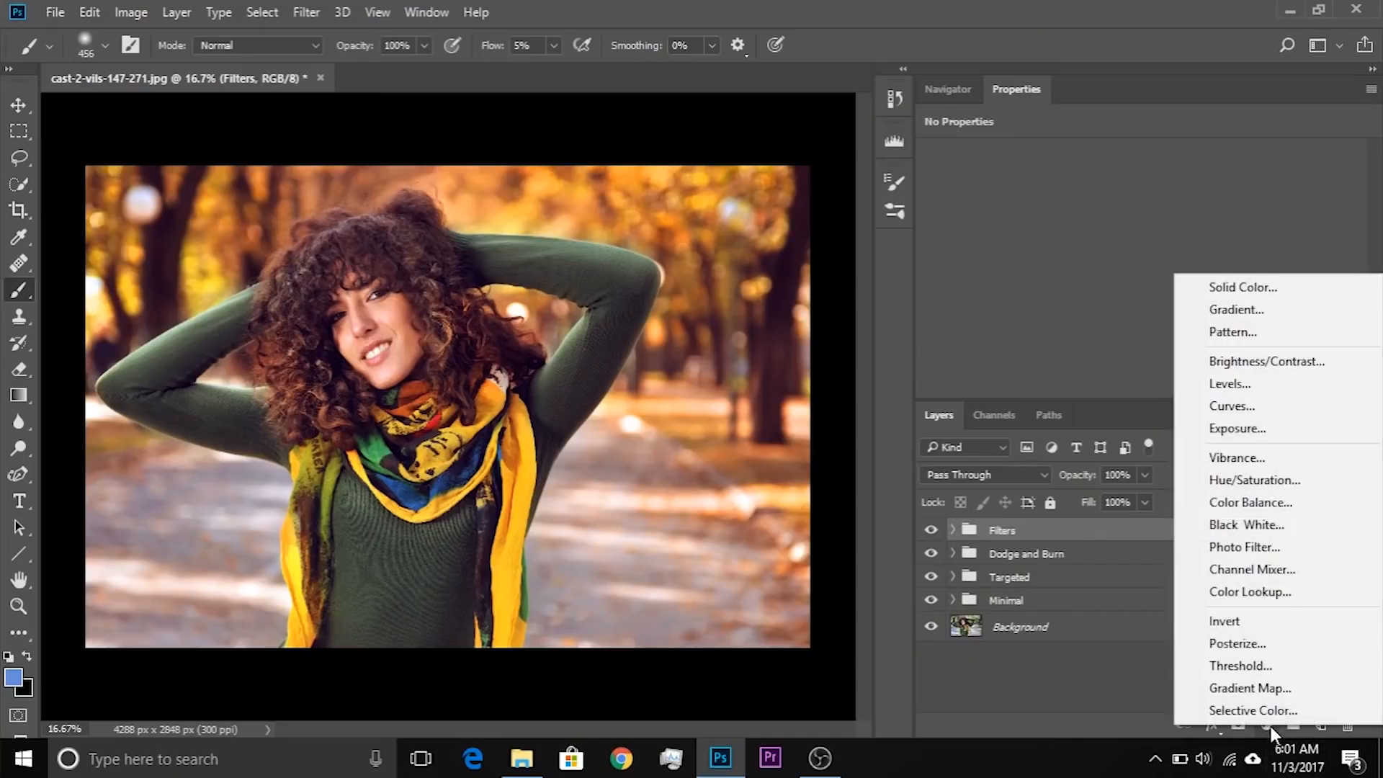
{"action": "left_click", "coordinate": [1233, 384]}
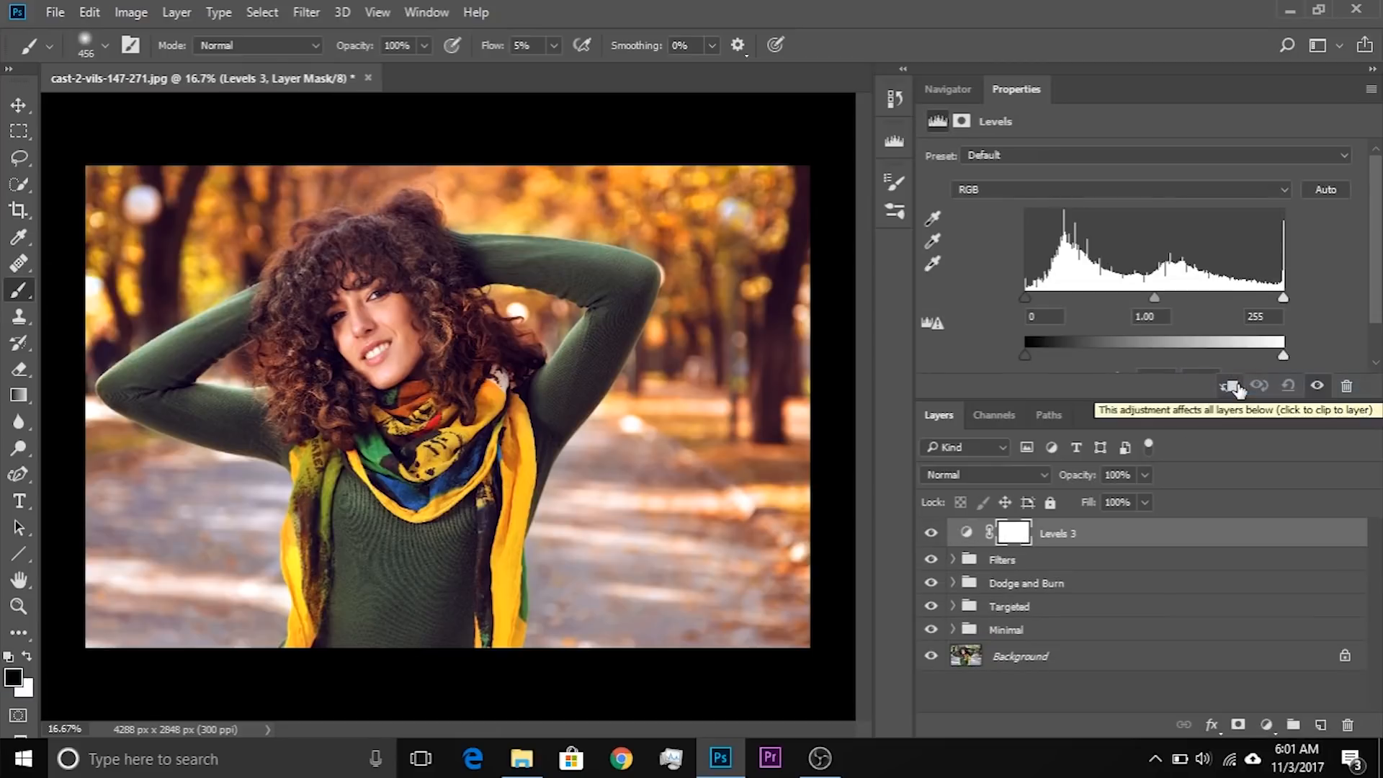
{"action": "scroll", "coordinate": [1197, 320], "scroll_direction": "down", "scroll_amount": 2}
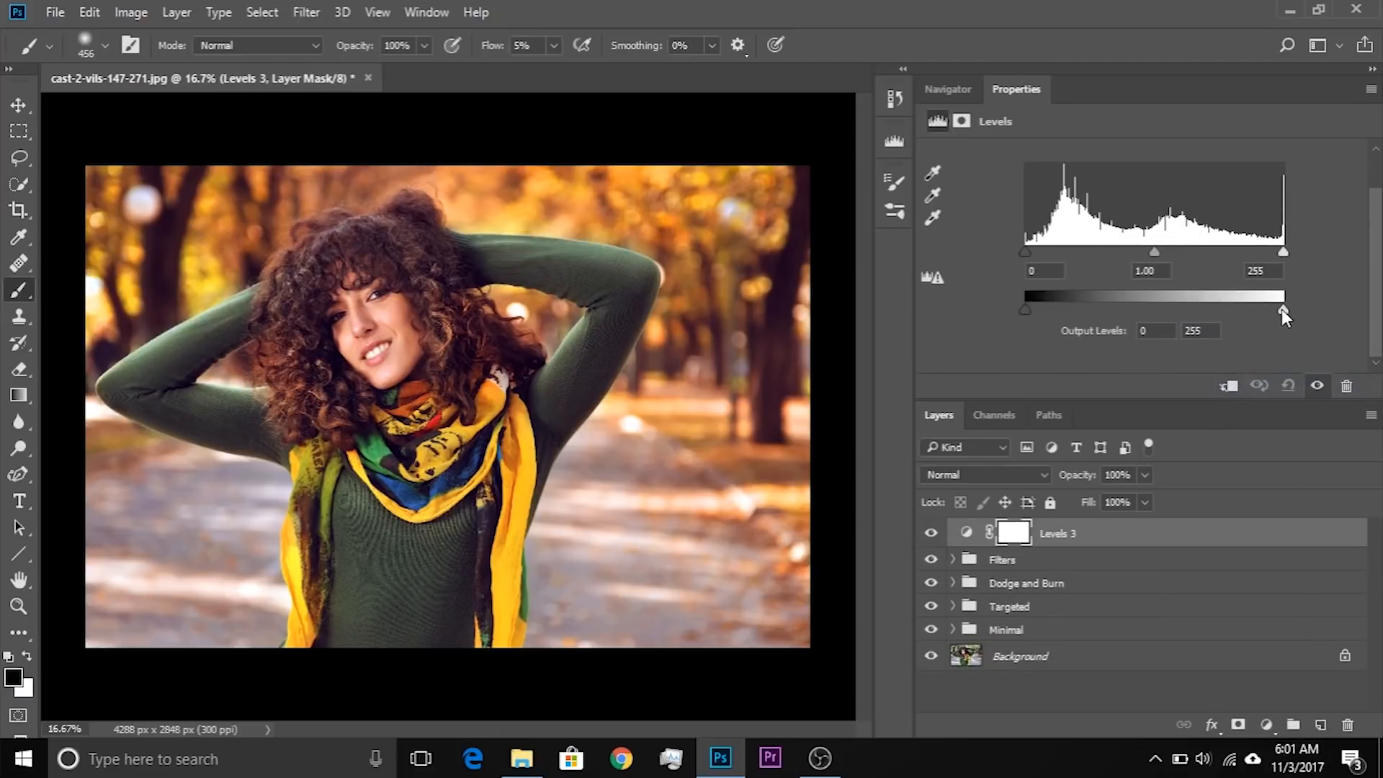
{"action": "left_click_drag", "start_coordinate": [1280, 313], "coordinate": [1114, 303]}
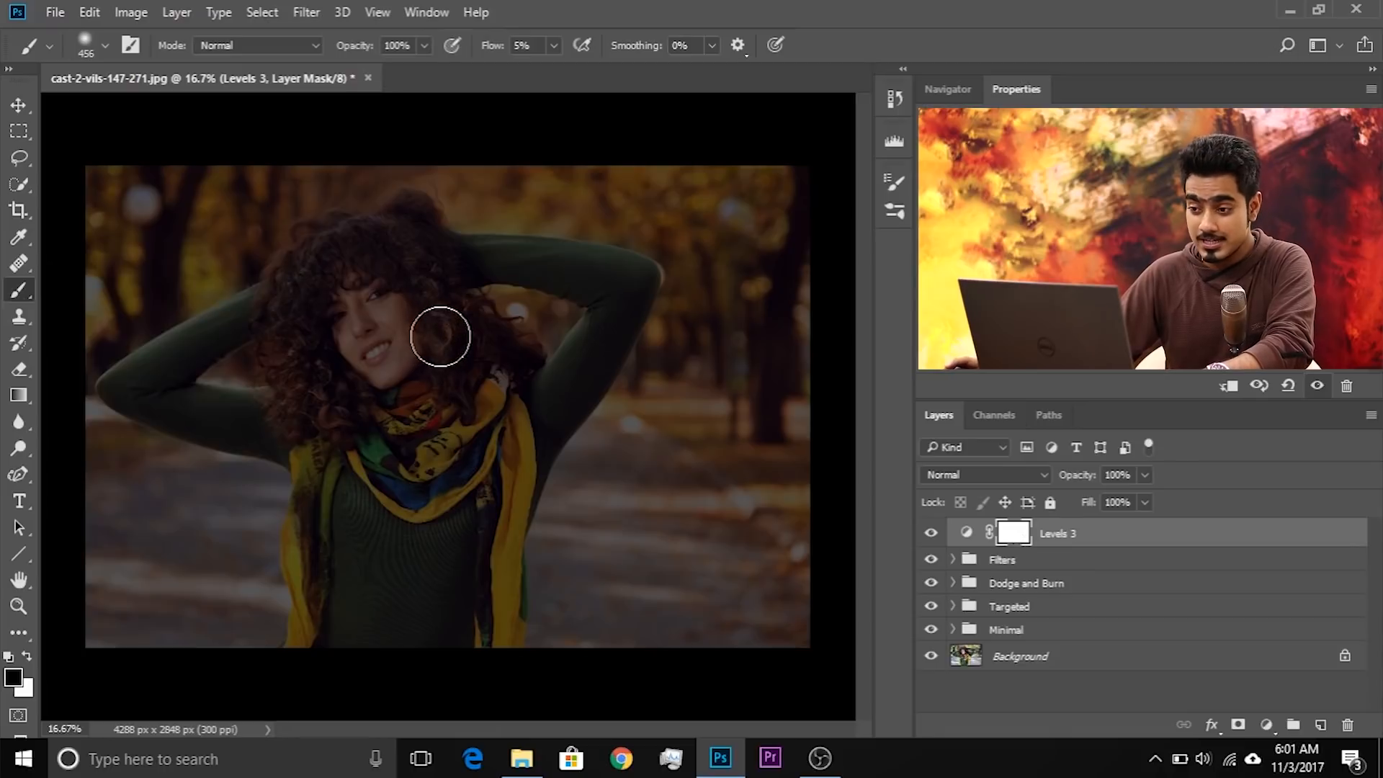
Paint one black dot over the woman's head on the Levels mask with a 1632 px brush at 100% hardness and 100% flow
{"action": "mouse_move", "coordinate": [440, 339]}
{"action": "left_mouse_down"}
{"action": "mouse_move", "coordinate": [460, 339]}
{"action": "mouse_move", "coordinate": [468, 561]}
{"action": "mouse_move", "coordinate": [469, 364]}
{"action": "mouse_move", "coordinate": [612, 364]}
{"action": "left_mouse_up"}
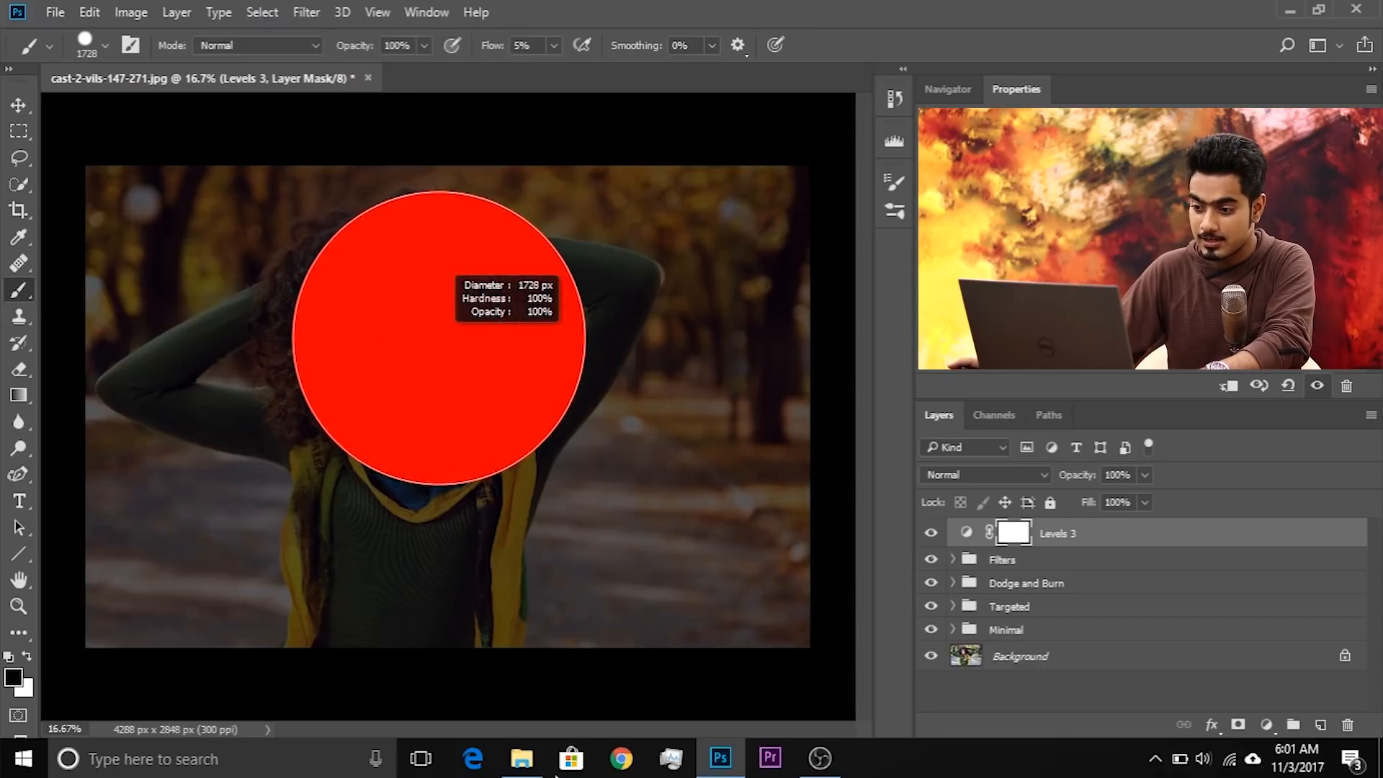
{"action": "left_click_drag", "start_coordinate": [556, 777], "coordinate": [548, 774]}
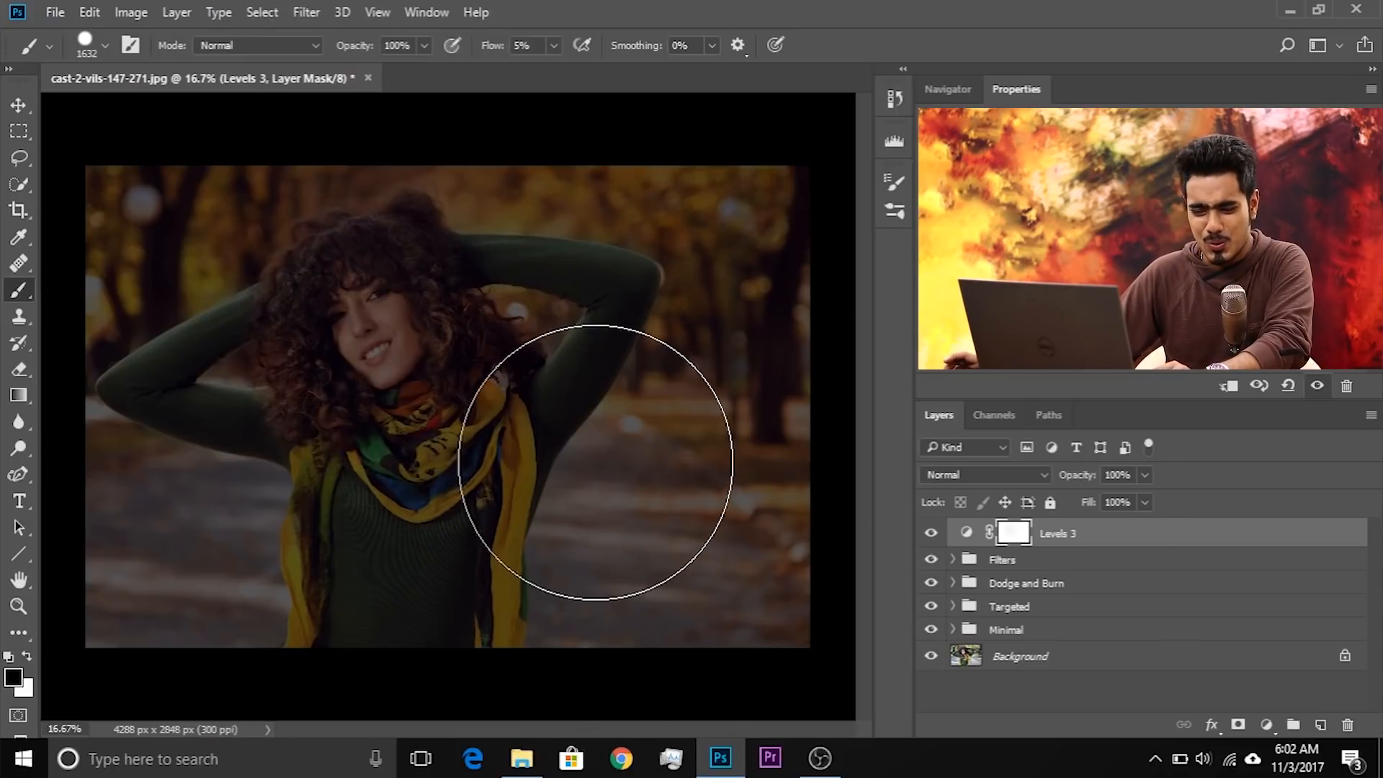
{"action": "left_click", "coordinate": [552, 46]}
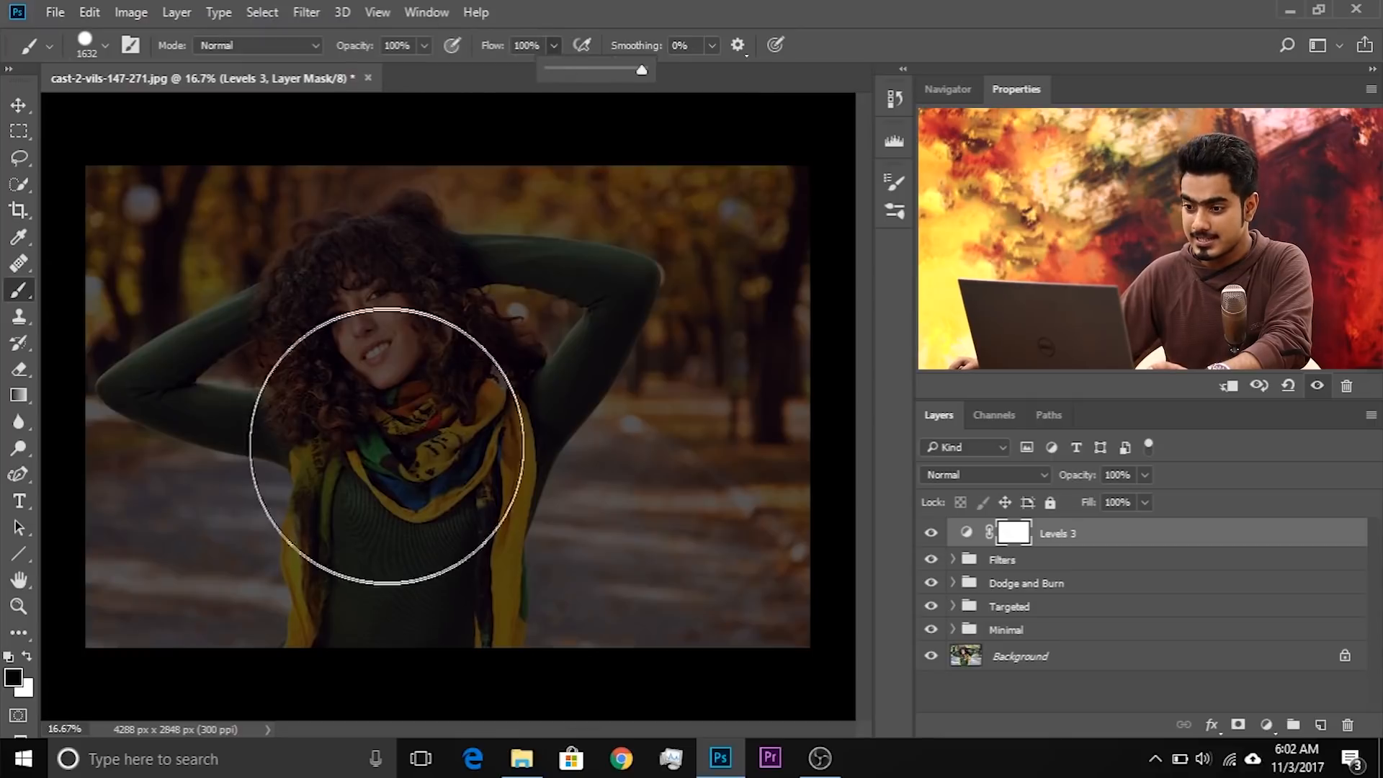
{"action": "left_click", "coordinate": [836, 4]}
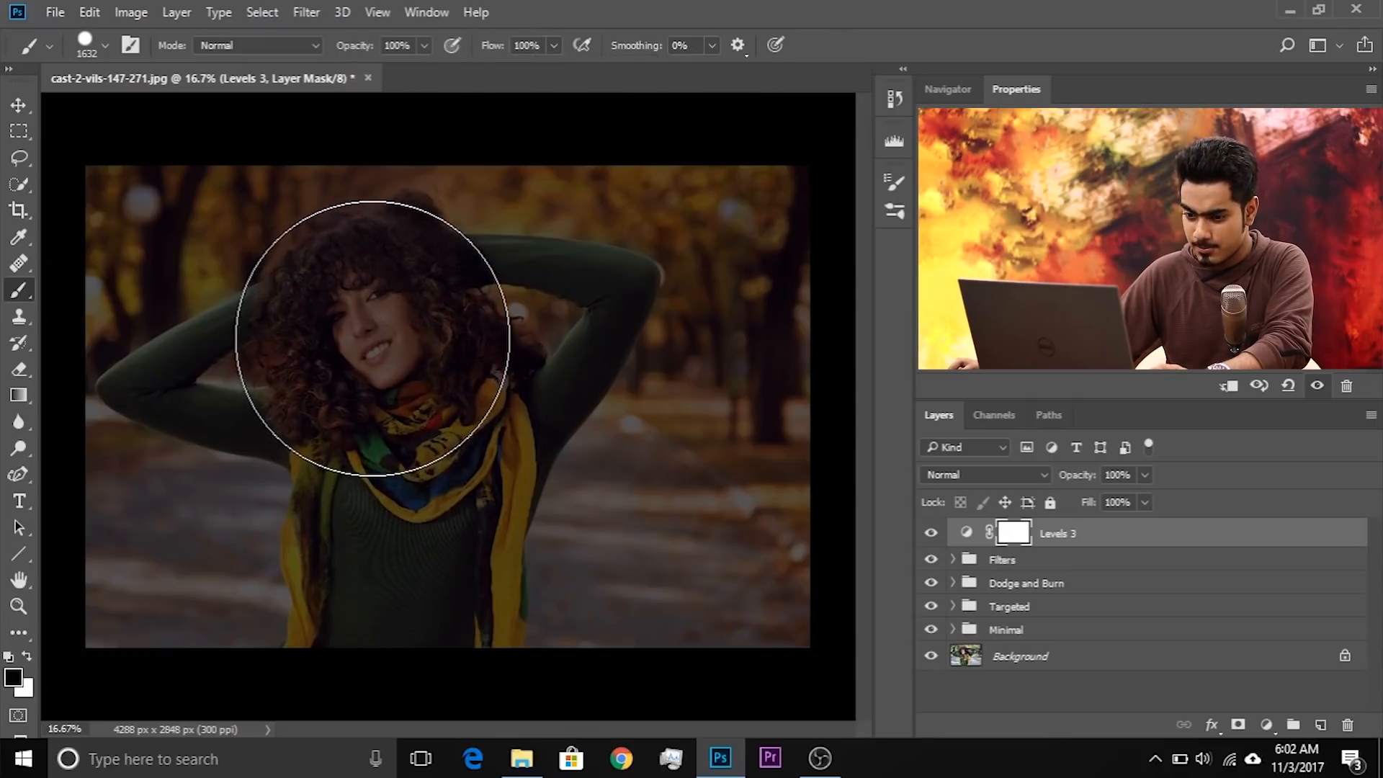
{"action": "left_click", "coordinate": [372, 341]}
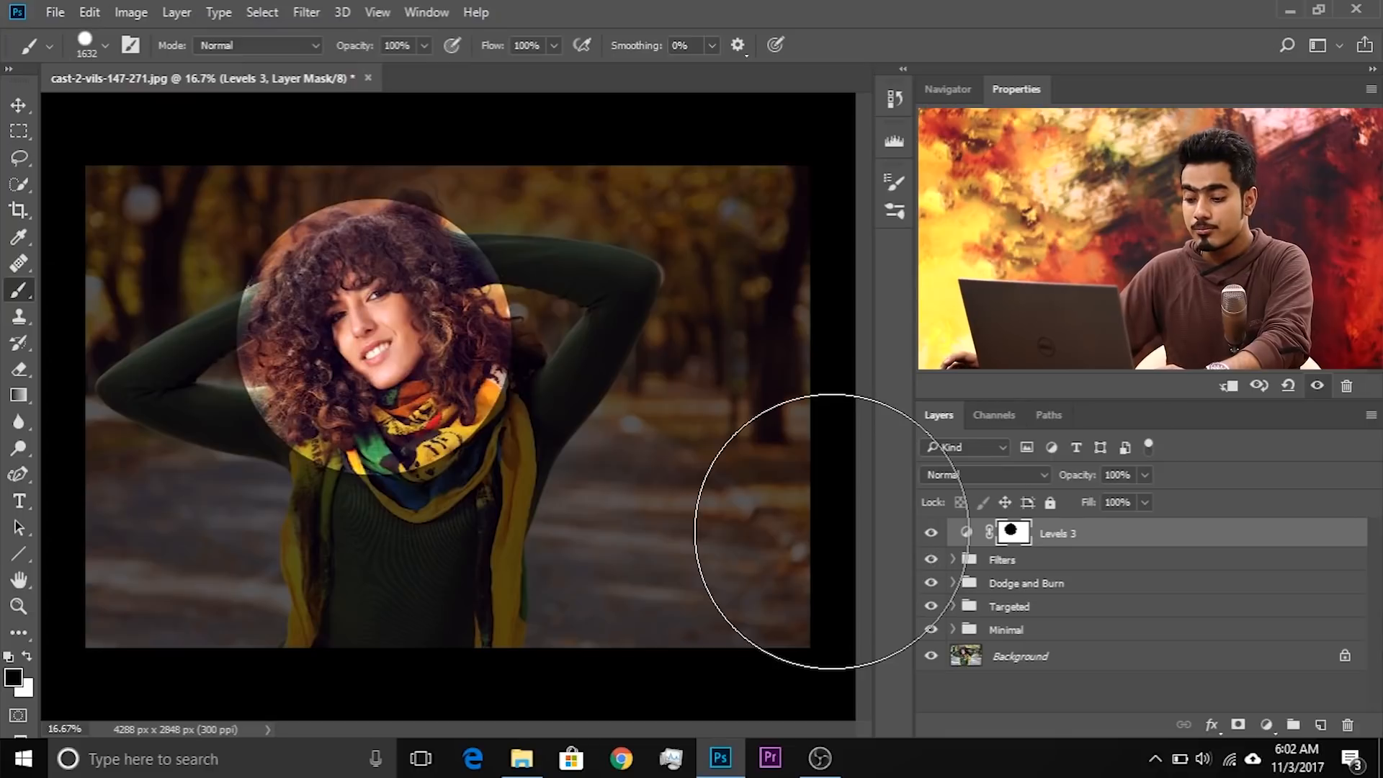
Transform the mask's black circle into a wide ellipse around the subject, about 225% wide and 158% high
{"action": "key", "text": "ctrl+t"}
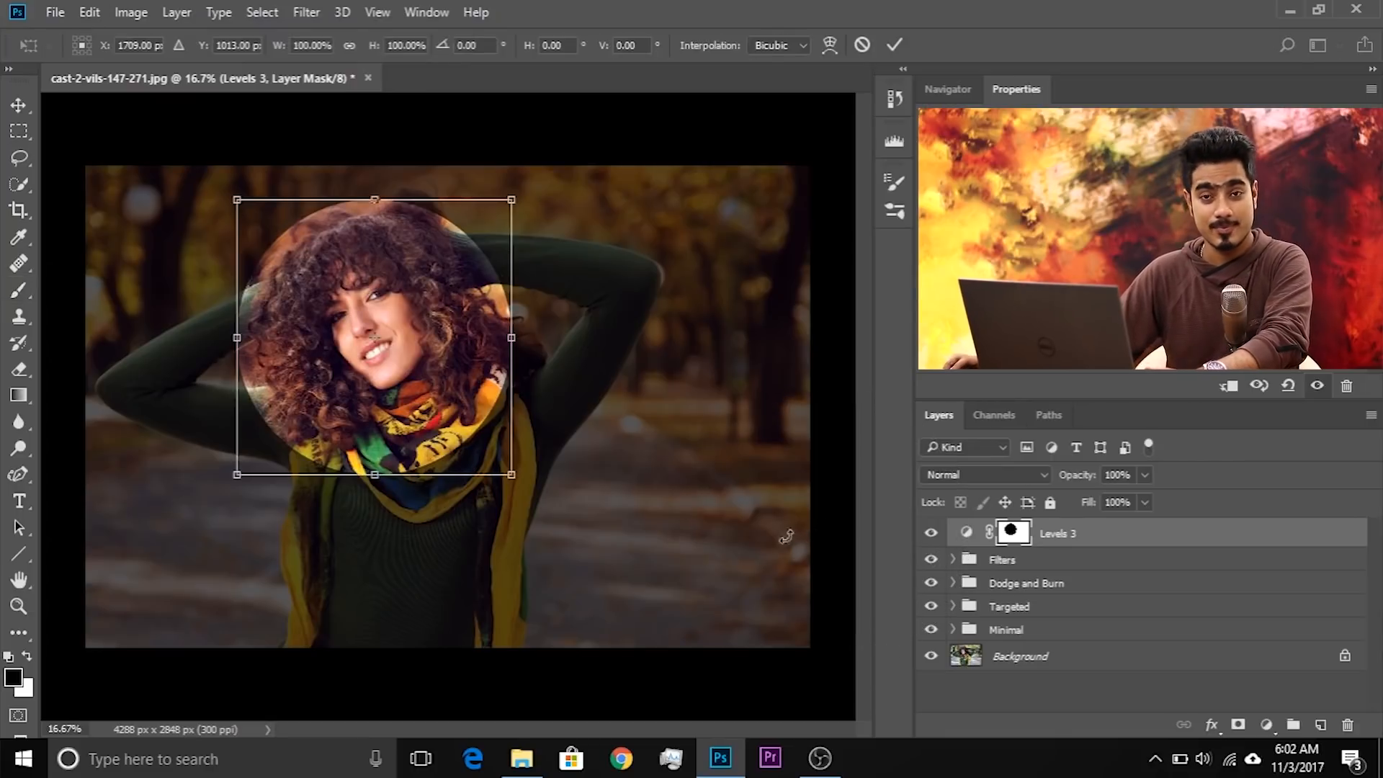
{"action": "left_click_drag", "start_coordinate": [375, 474], "coordinate": [374, 602]}
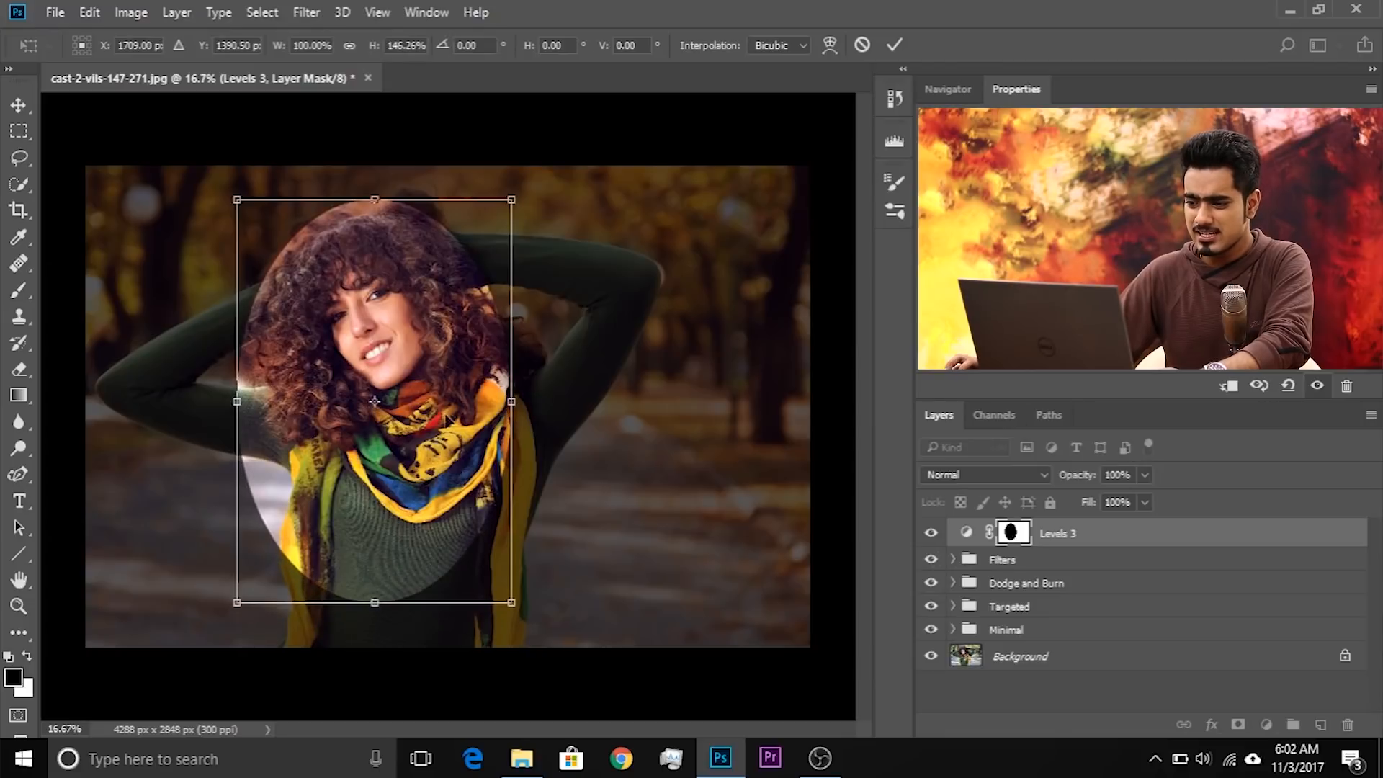
{"action": "left_click_drag", "start_coordinate": [499, 407], "coordinate": [760, 401]}
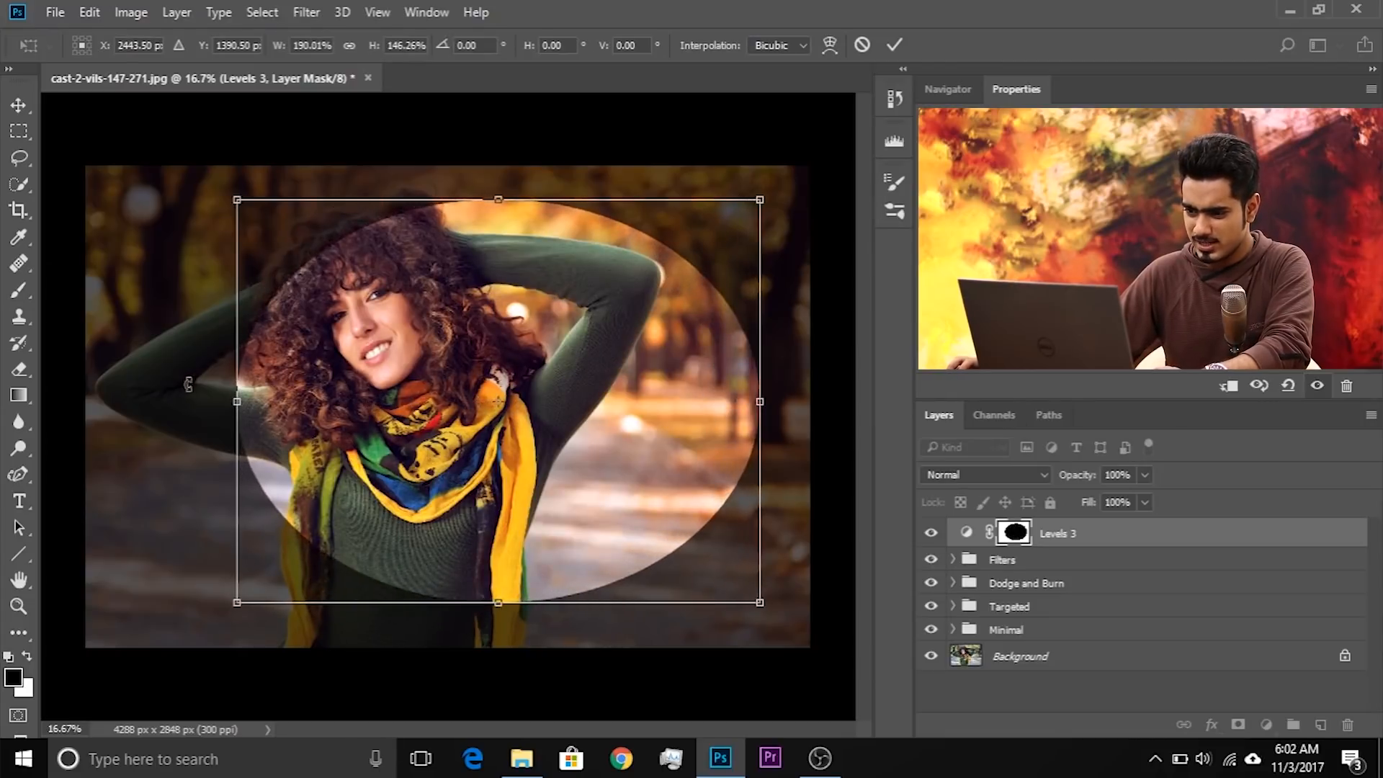
{"action": "left_click_drag", "start_coordinate": [243, 401], "coordinate": [147, 401]}
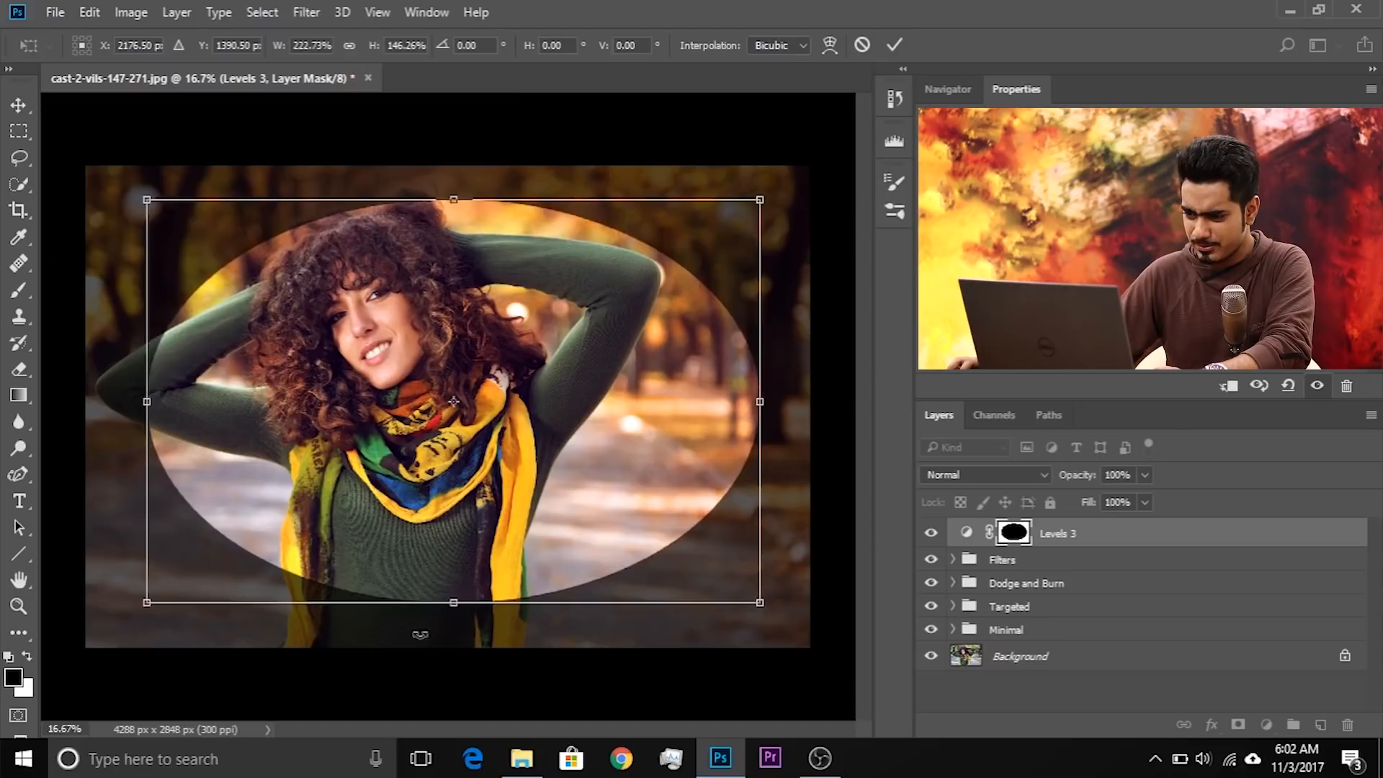
{"action": "left_click_drag", "start_coordinate": [458, 602], "coordinate": [463, 615]}
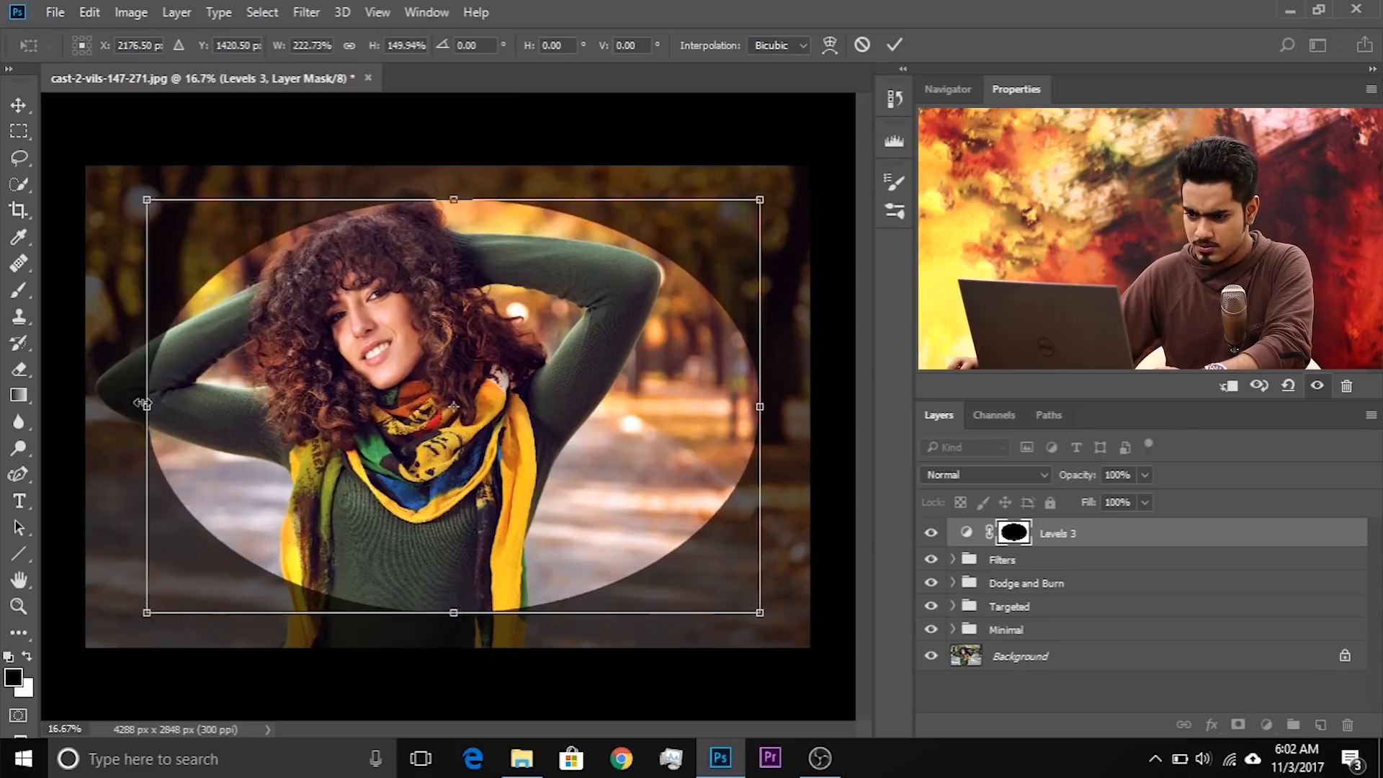
{"action": "left_click_drag", "start_coordinate": [760, 406], "coordinate": [765, 406]}
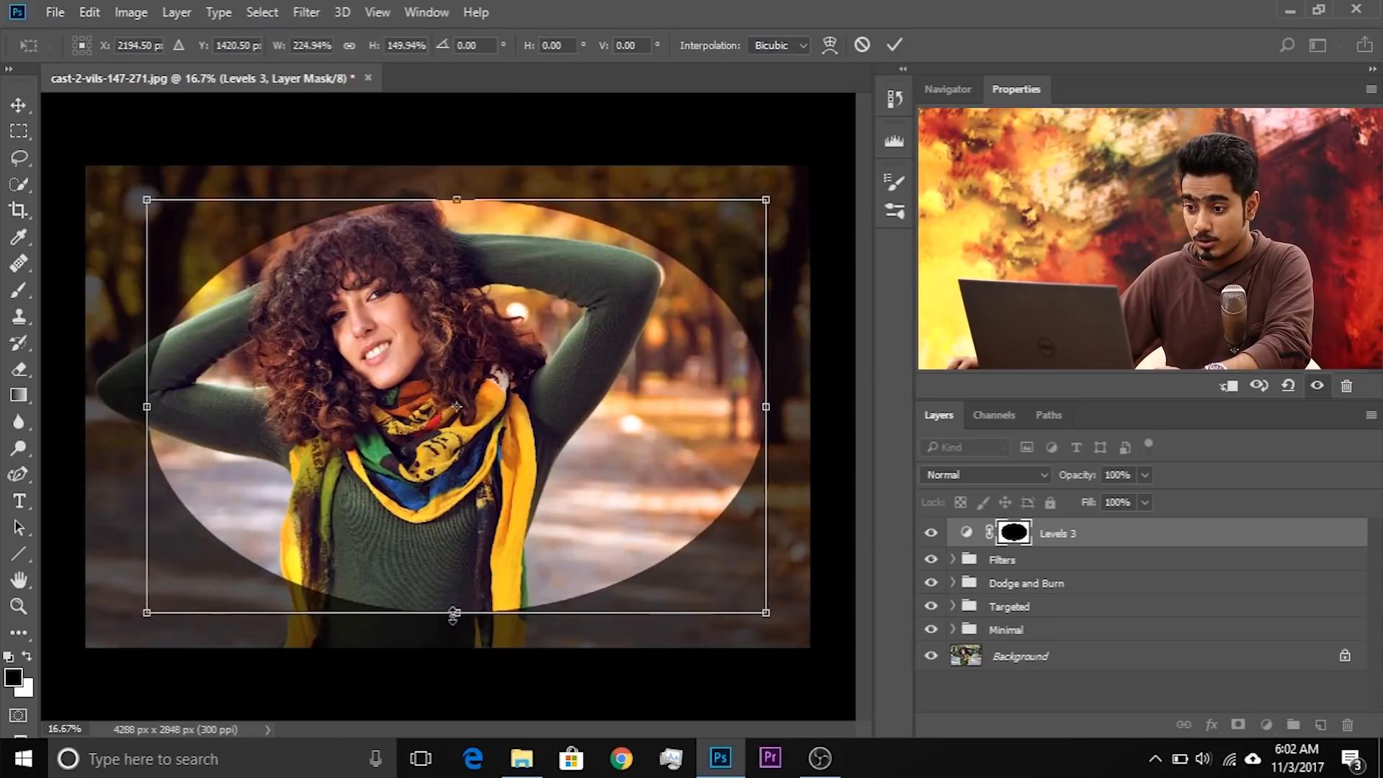
{"action": "left_click_drag", "start_coordinate": [457, 199], "coordinate": [458, 179]}
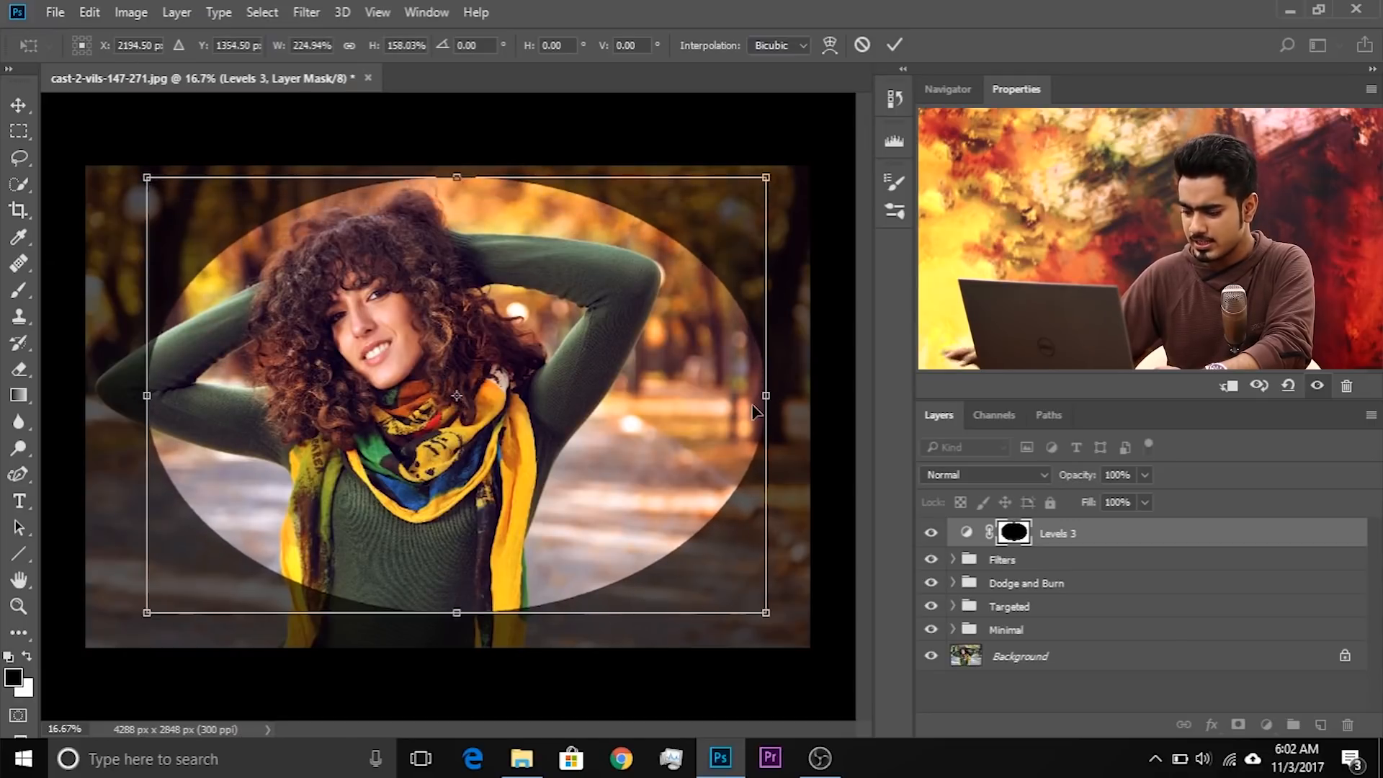
{"action": "key", "text": "Return"}
{"action": "key", "text": "b"}
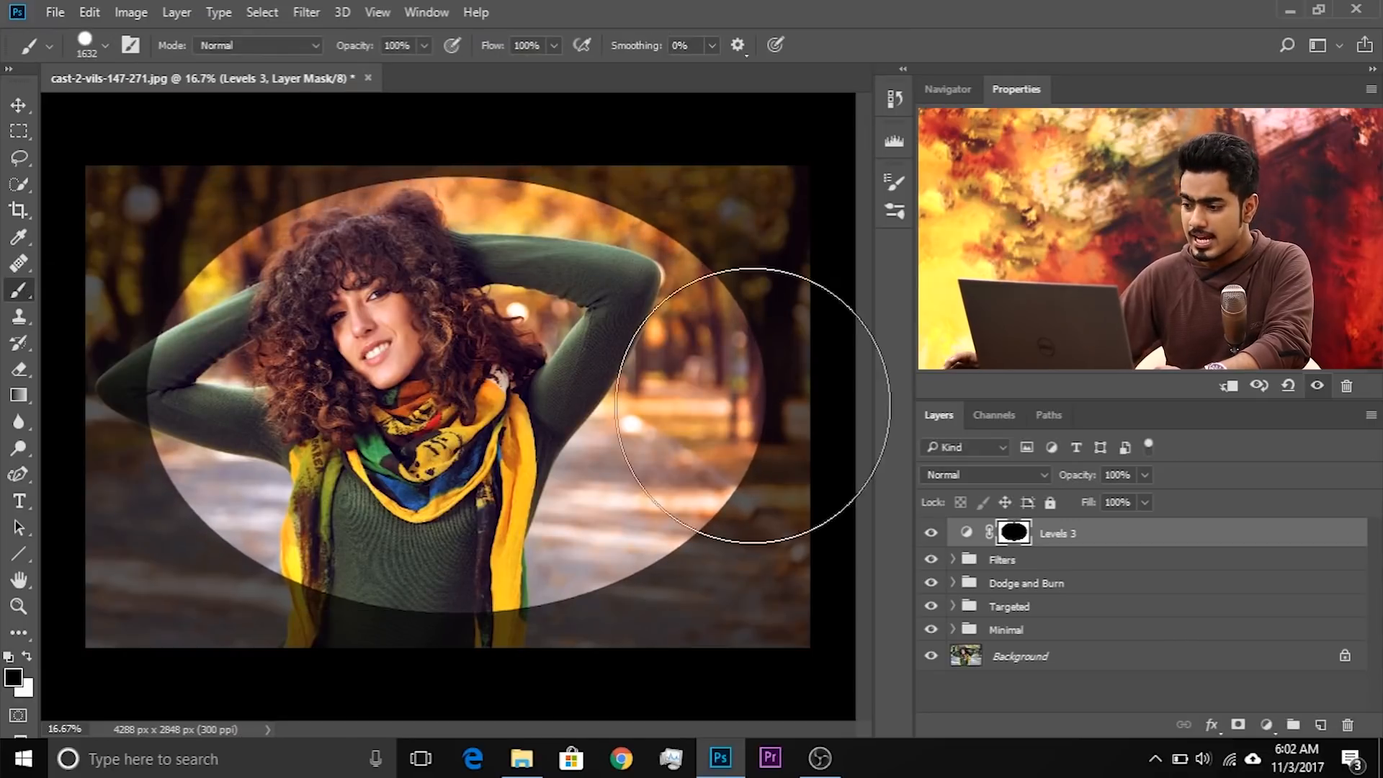
Feather the Levels layer mask by 400 px to soften the vignette's edge
{"action": "left_click", "coordinate": [1023, 538]}
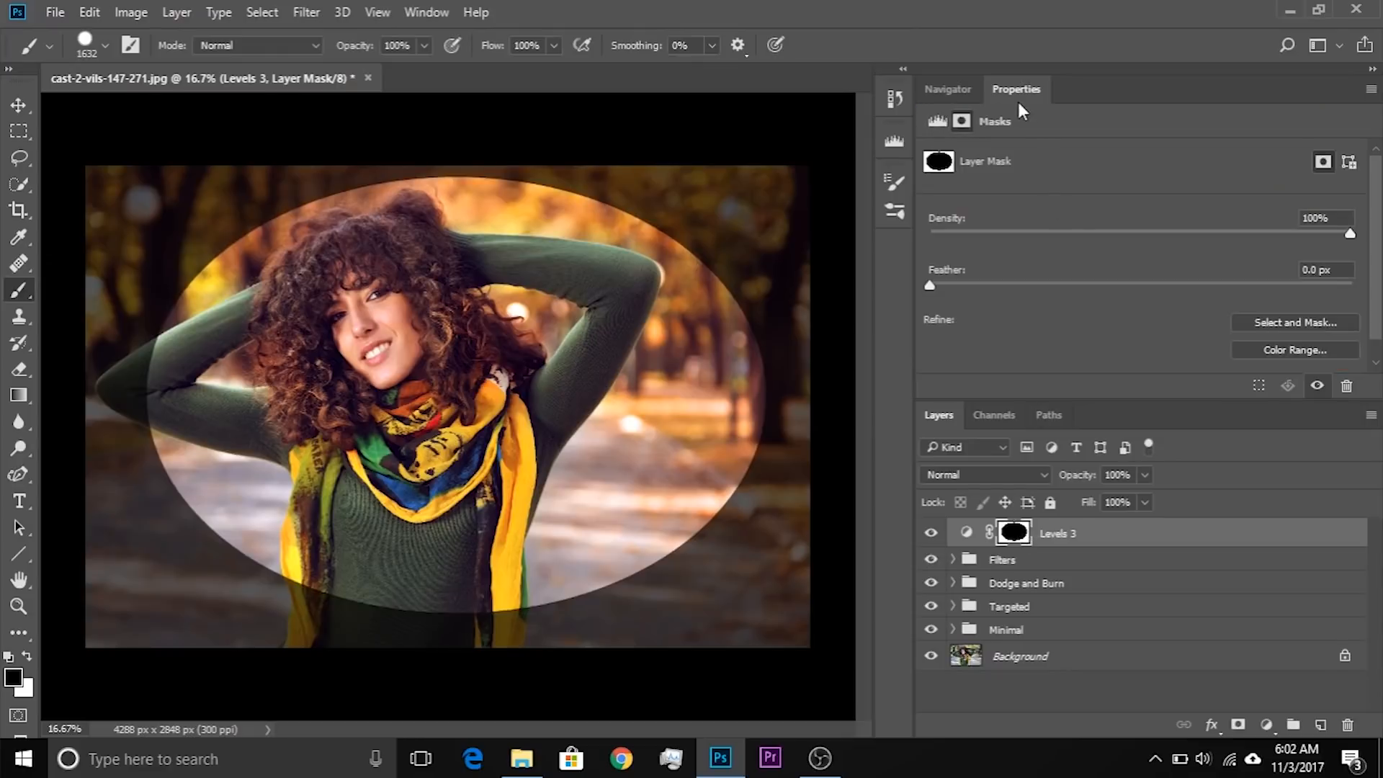
{"action": "left_click", "coordinate": [445, 16]}
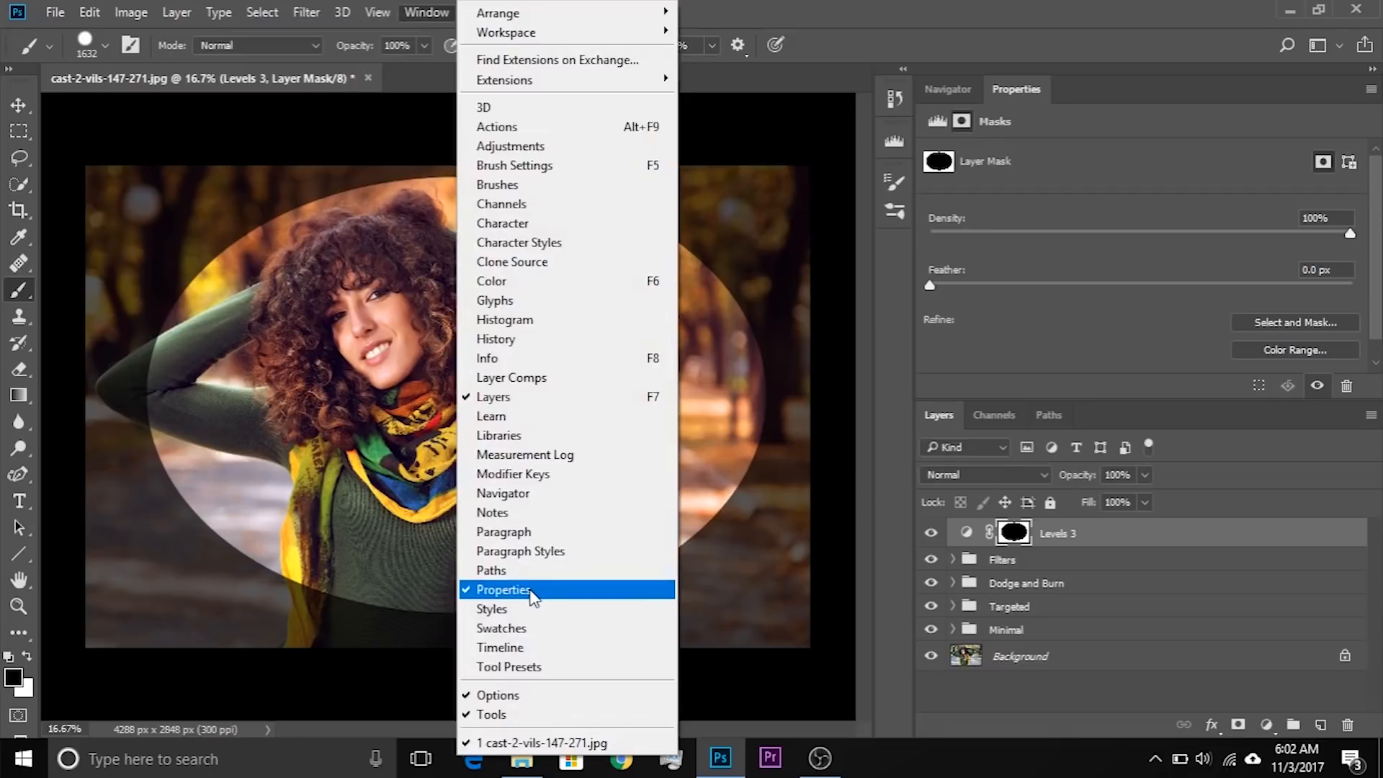
{"action": "left_click", "coordinate": [948, 21]}
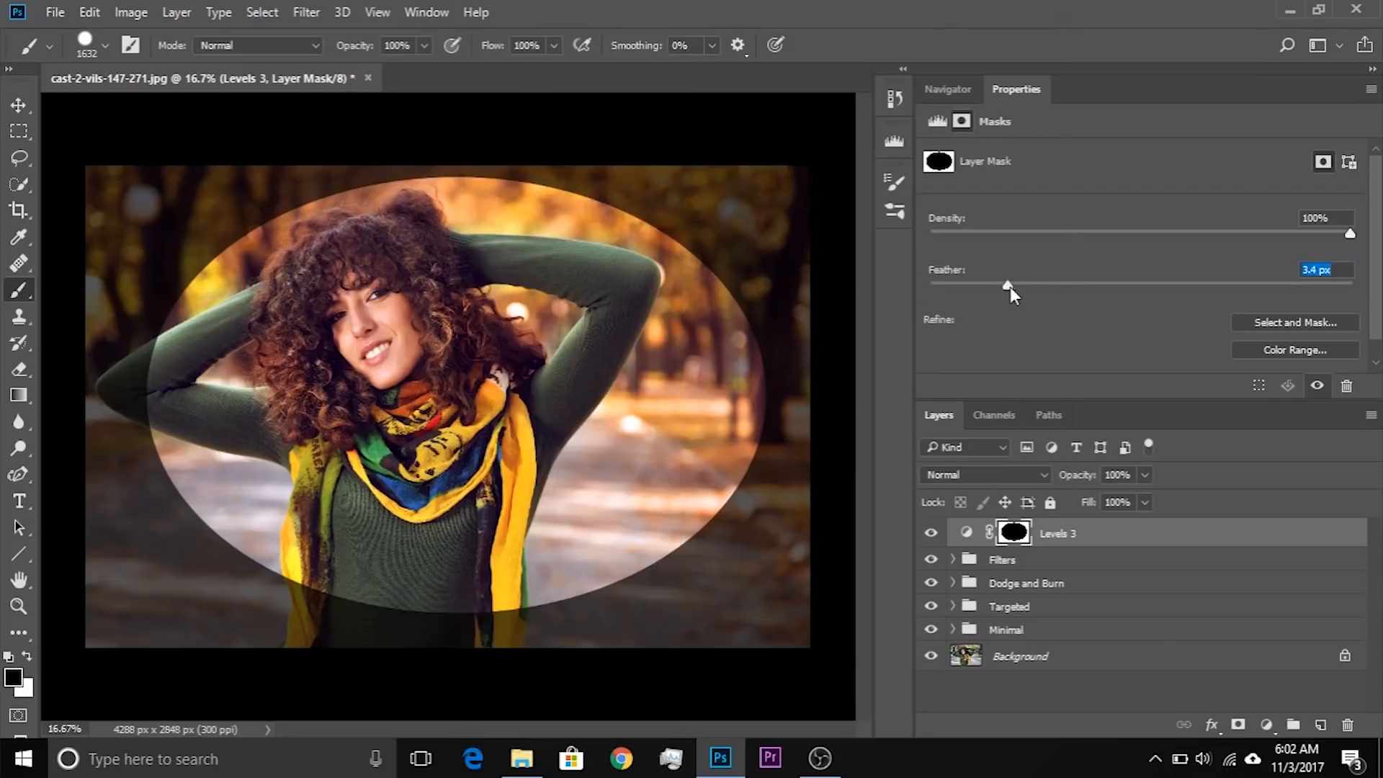
{"action": "left_click_drag", "start_coordinate": [1065, 283], "coordinate": [1207, 282]}
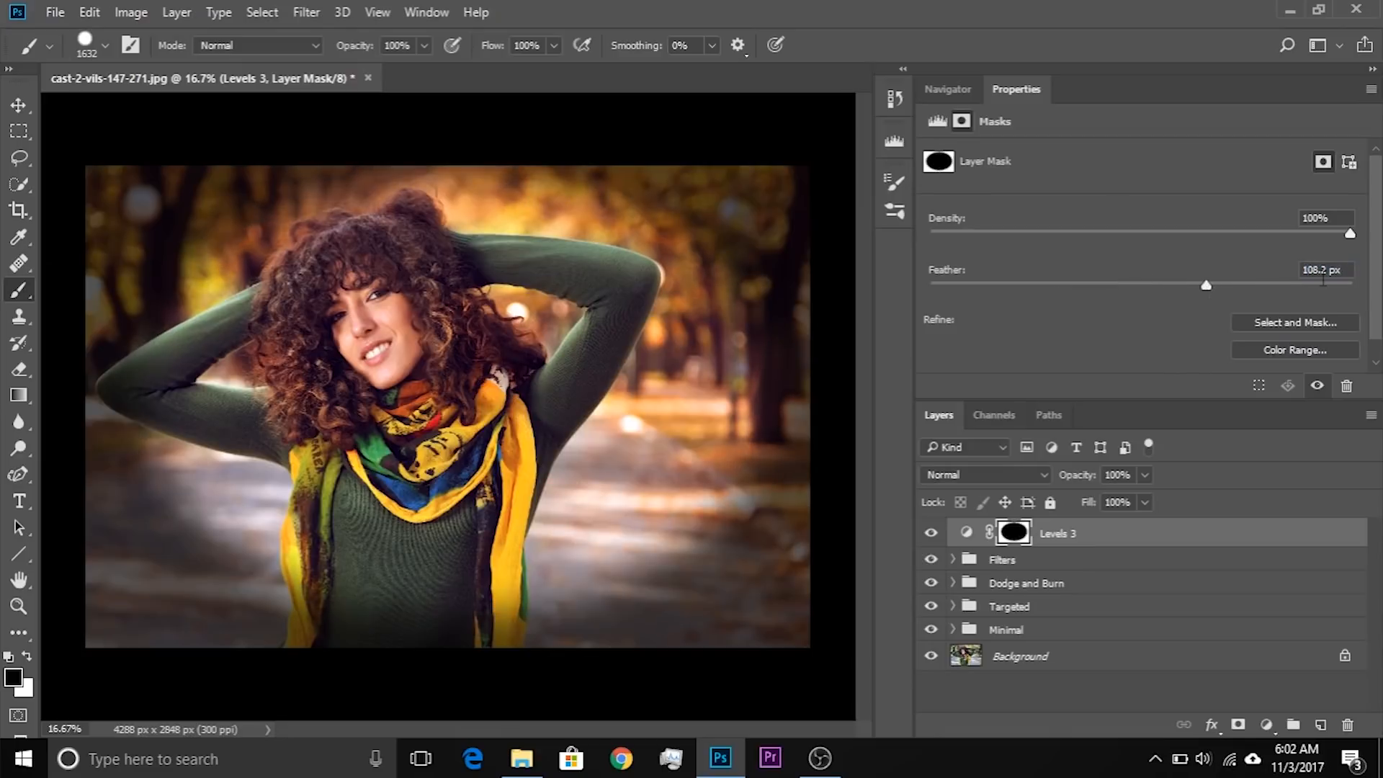
{"action": "type", "text": "400"}
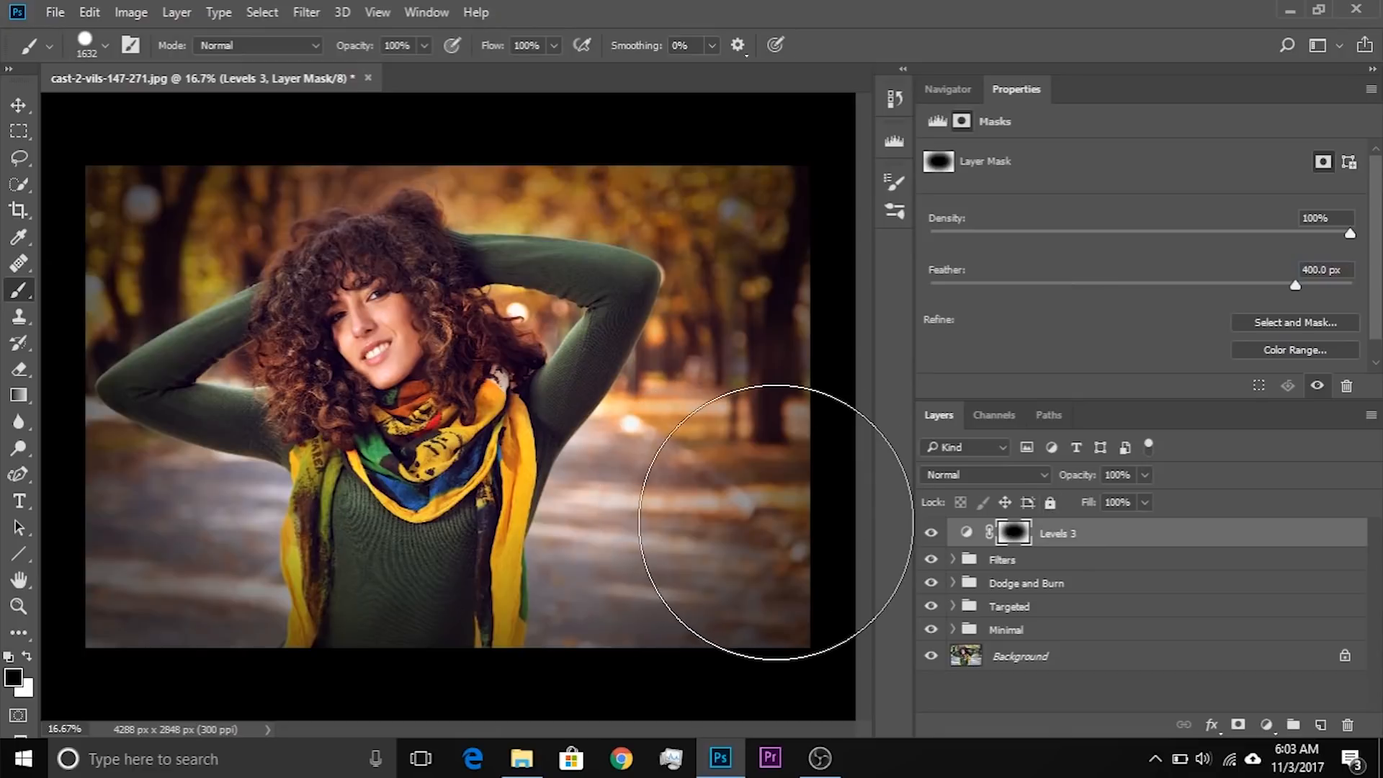
Compare the photo with and without the vignette, check the raised elbow area, and inspect the feathered Levels mask on its own
{"action": "left_click", "coordinate": [932, 534]}
{"action": "left_click", "coordinate": [931, 535]}
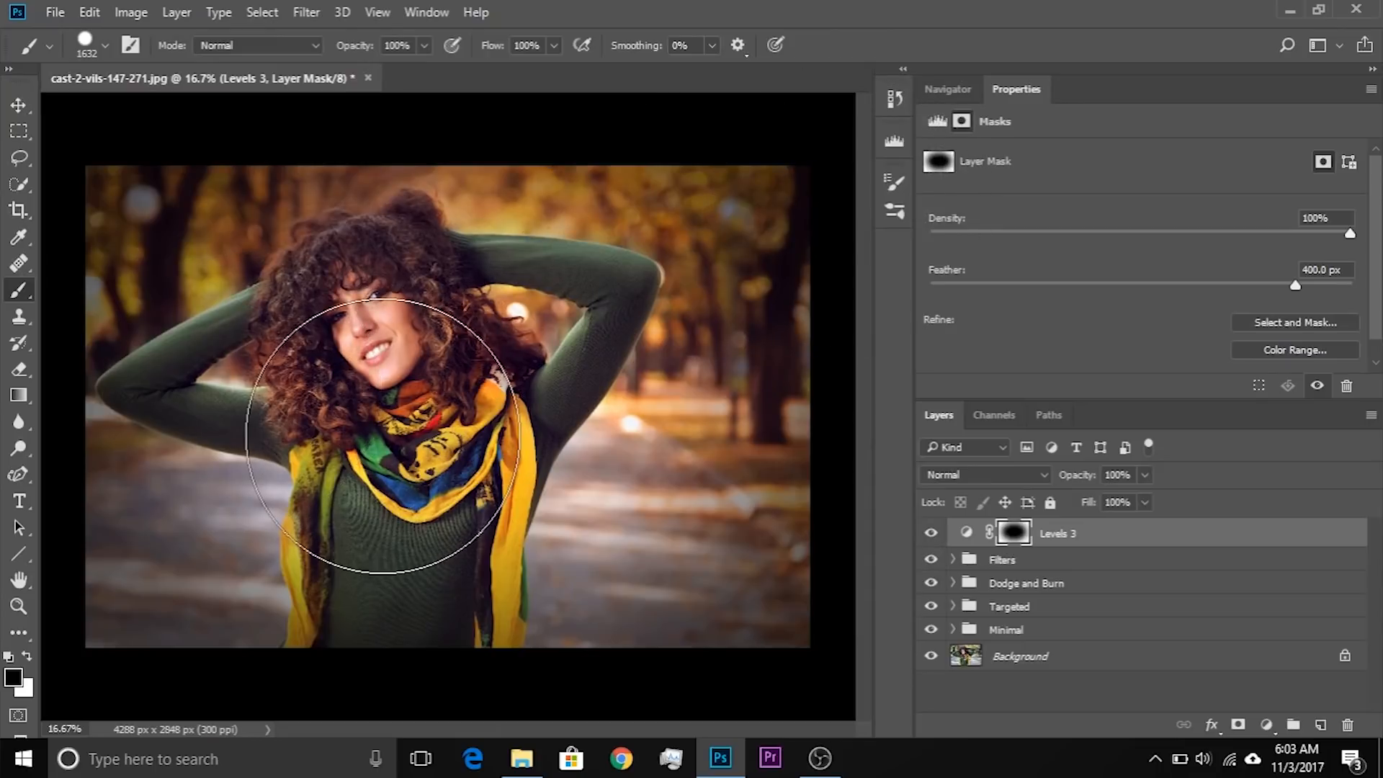
{"action": "left_click_drag", "start_coordinate": [364, 423], "coordinate": [254, 414]}
{"action": "left_click_drag", "start_coordinate": [190, 362], "coordinate": [207, 364]}
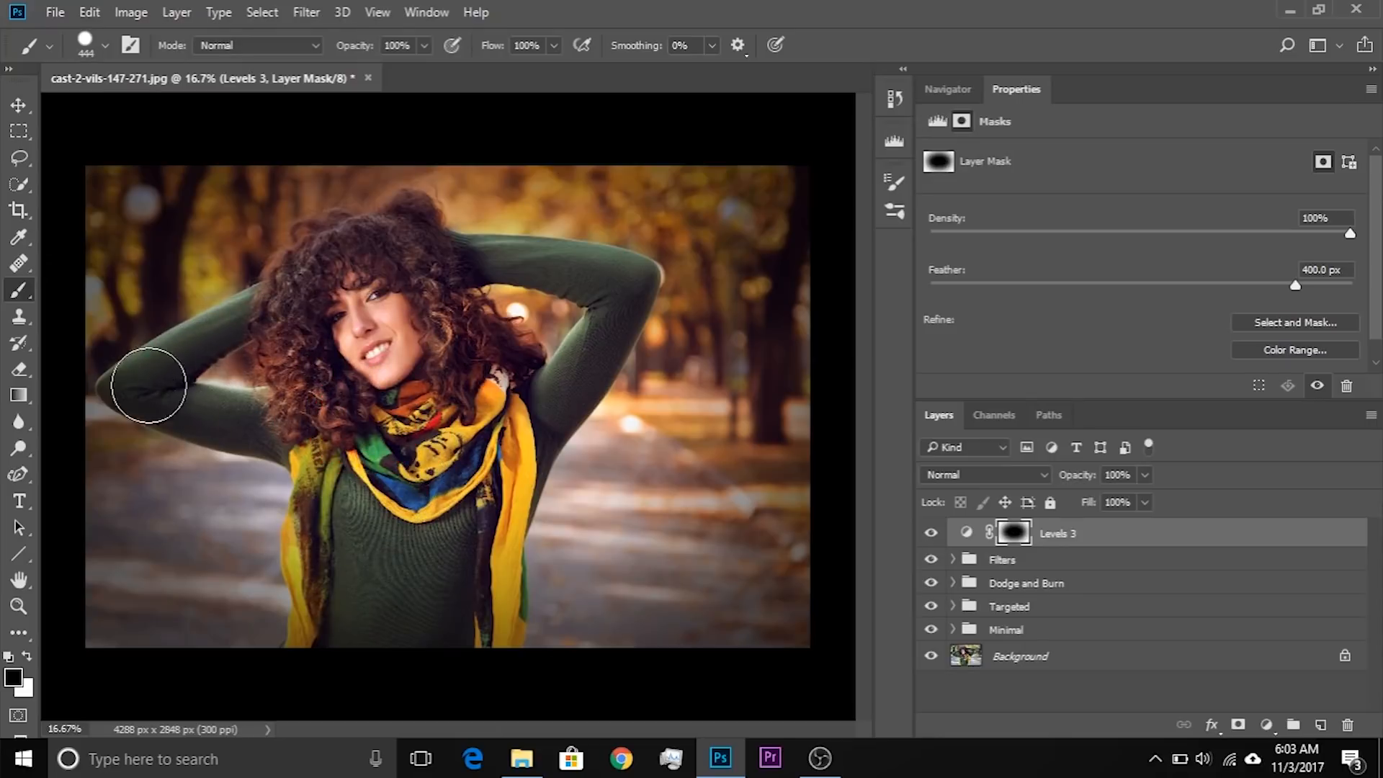
{"action": "left_click_drag", "start_coordinate": [198, 409], "coordinate": [137, 392]}
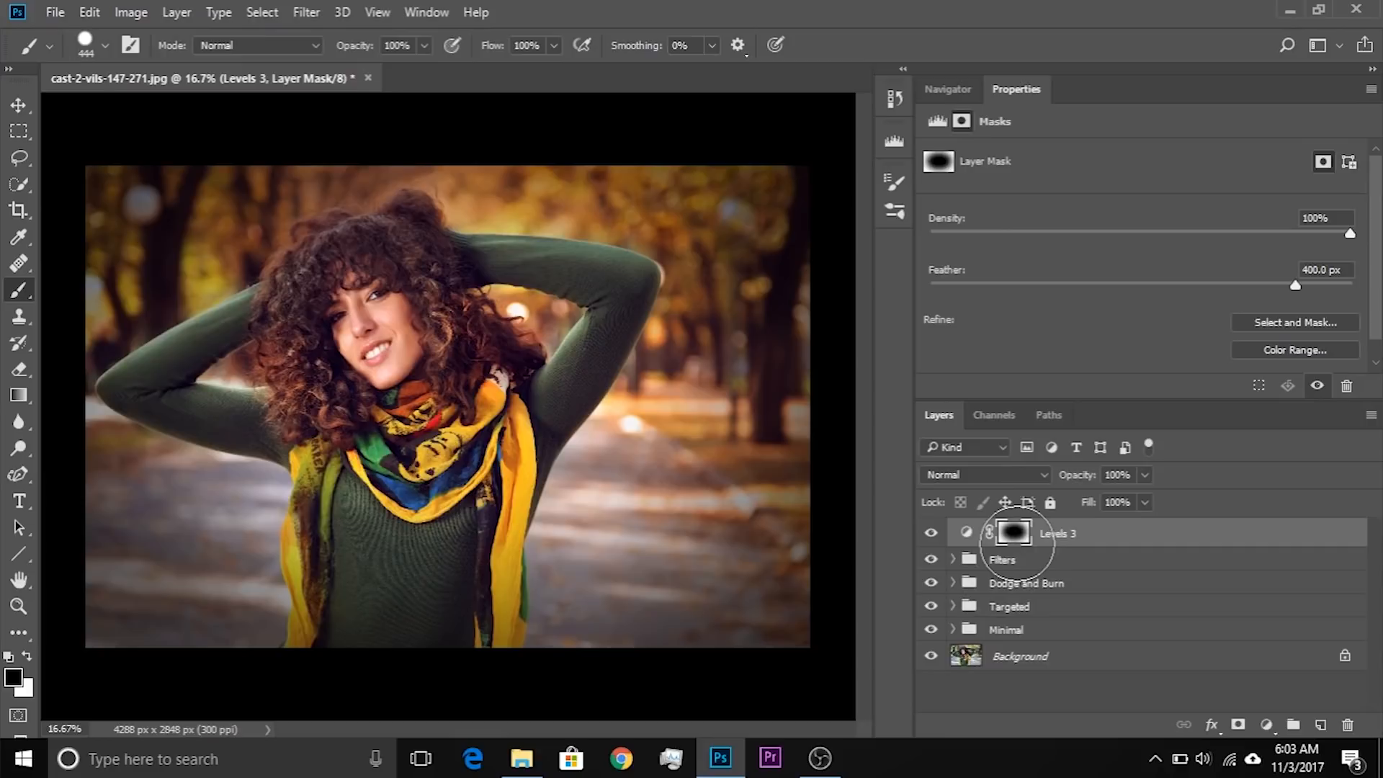
{"action": "left_click", "coordinate": [1019, 539], "text": "alt"}
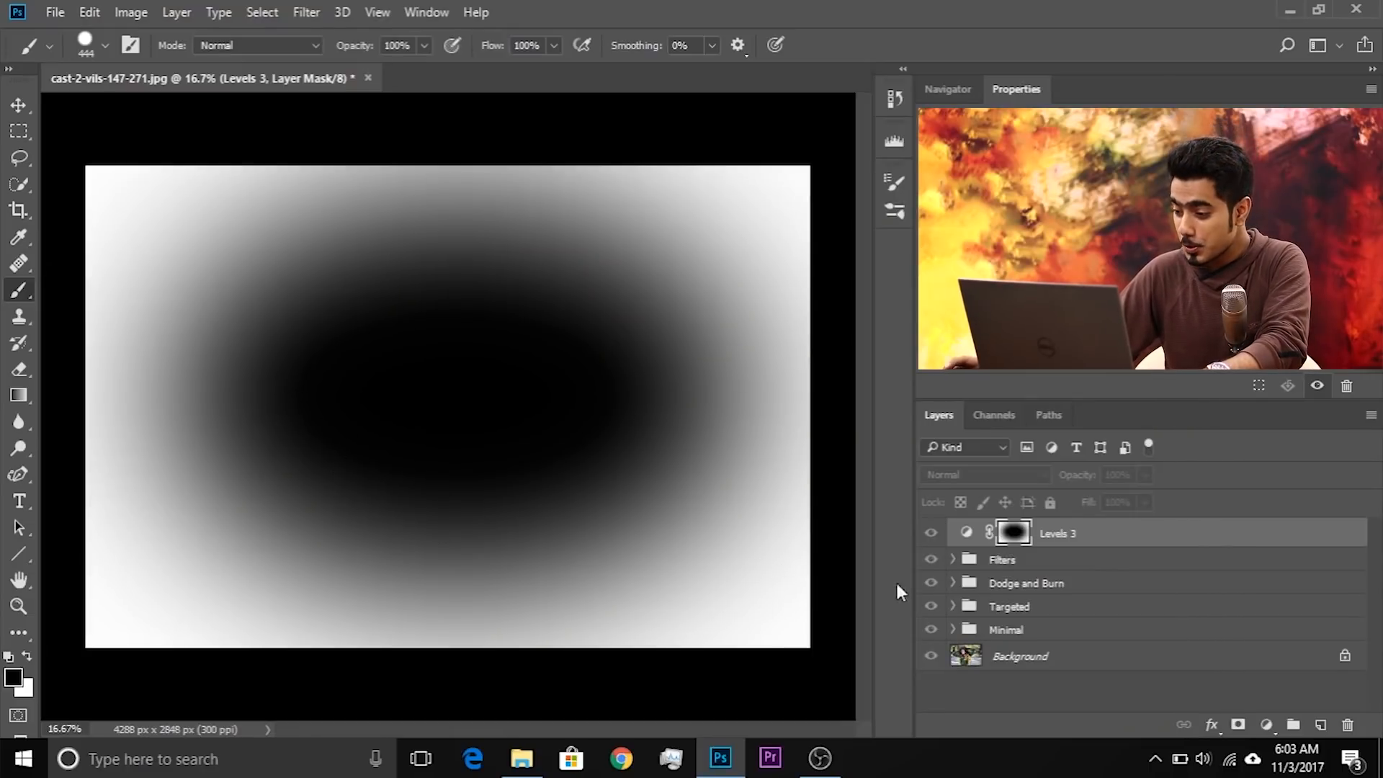
{"action": "left_click", "coordinate": [1017, 535], "text": "alt"}
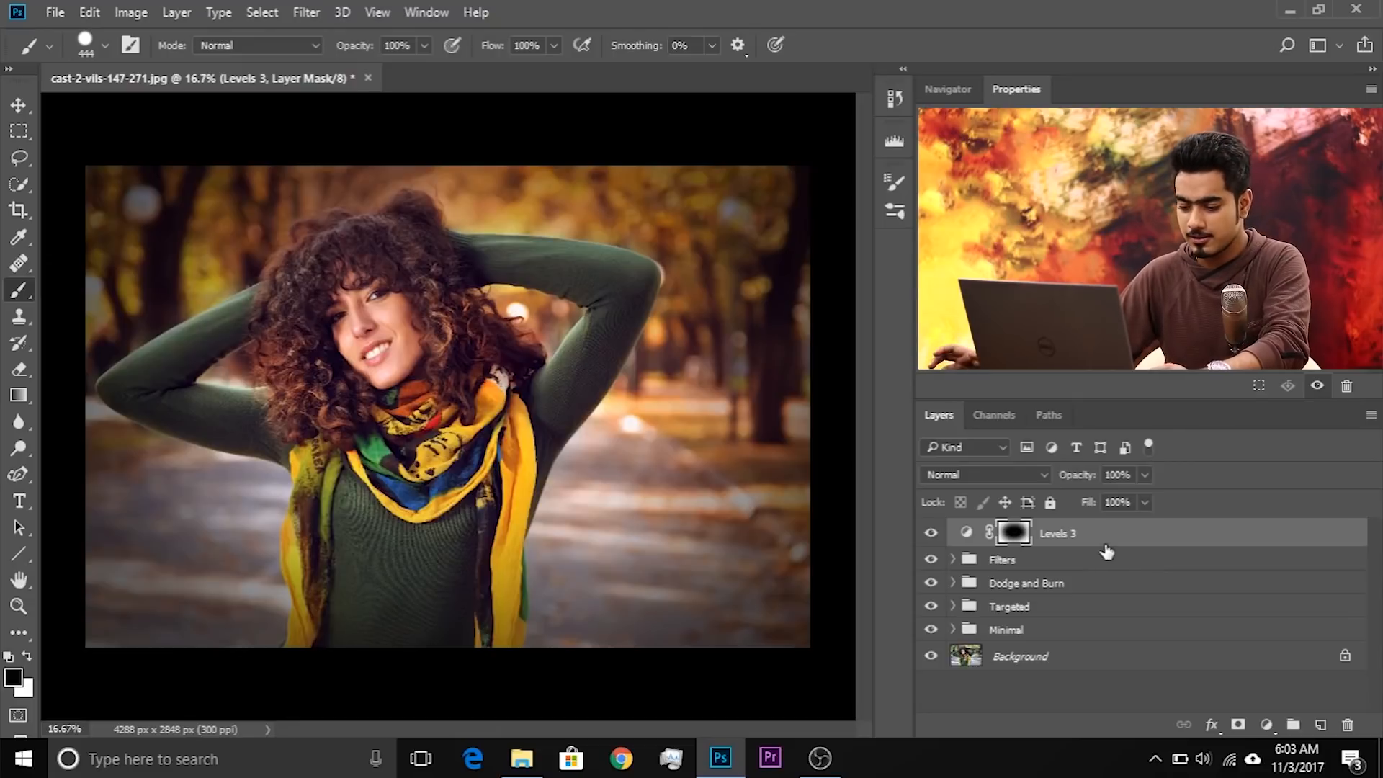
Place the Levels layer in a group with its own layer mask and paint black over the woman's body and head
{"action": "key", "text": "ctrl+g"}
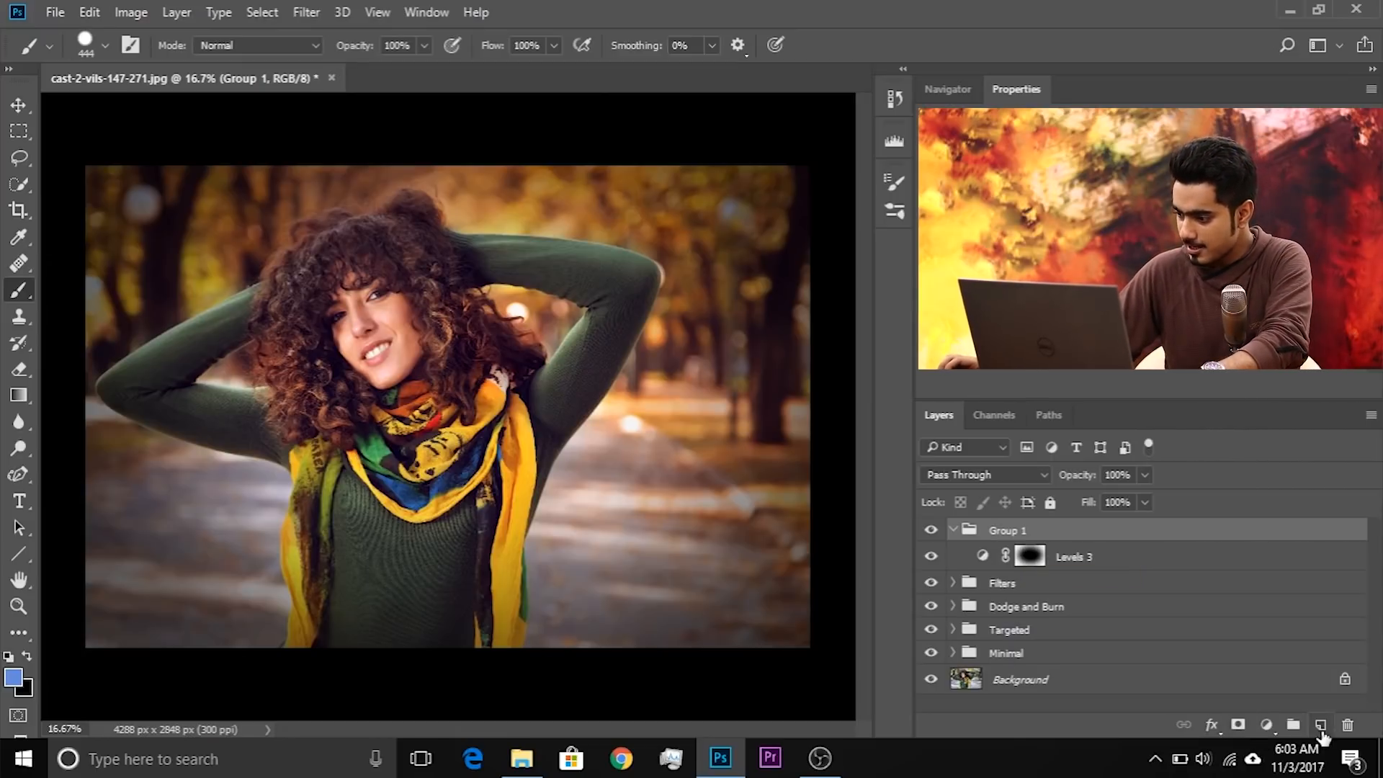
{"action": "left_click", "coordinate": [1237, 725]}
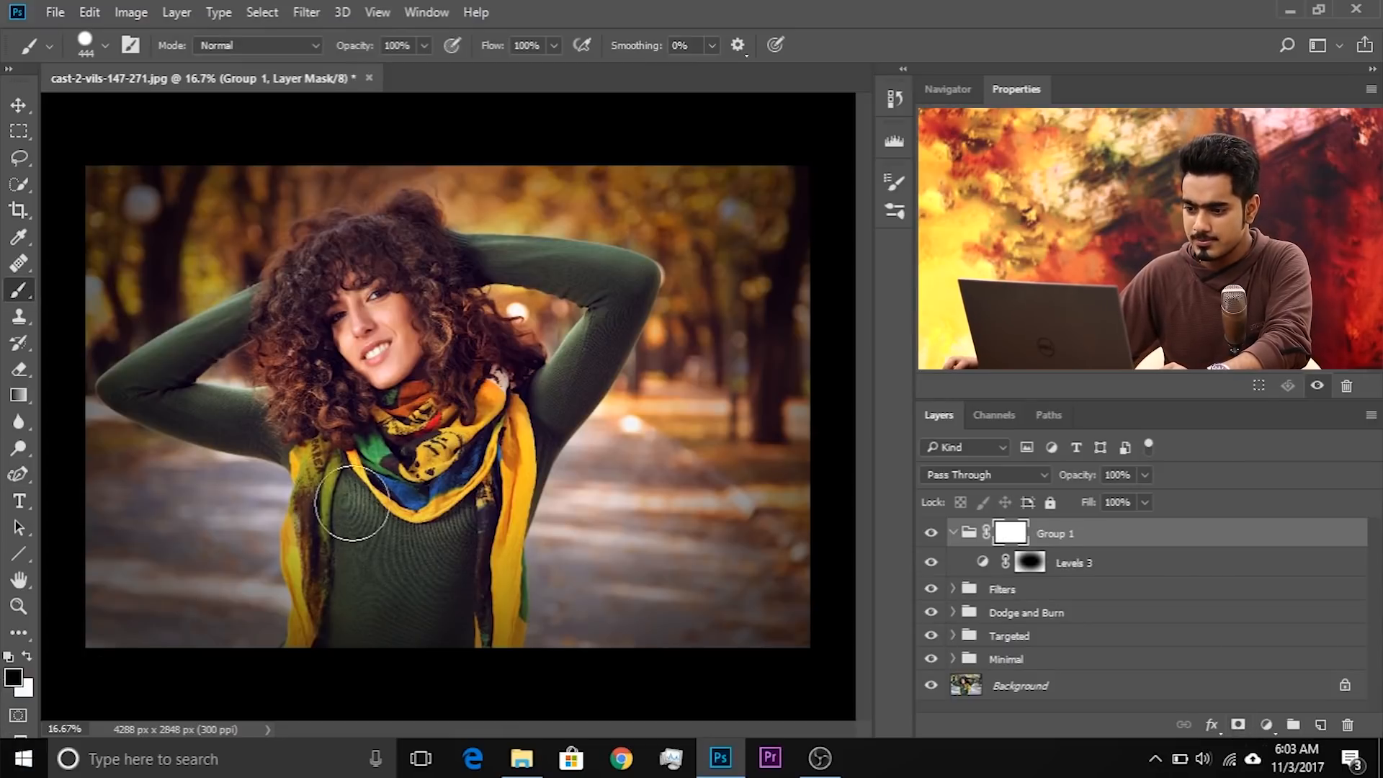
{"action": "mouse_move", "coordinate": [364, 624]}
{"action": "left_mouse_down"}
{"action": "mouse_move", "coordinate": [402, 592]}
{"action": "mouse_move", "coordinate": [334, 675]}
{"action": "left_mouse_up"}
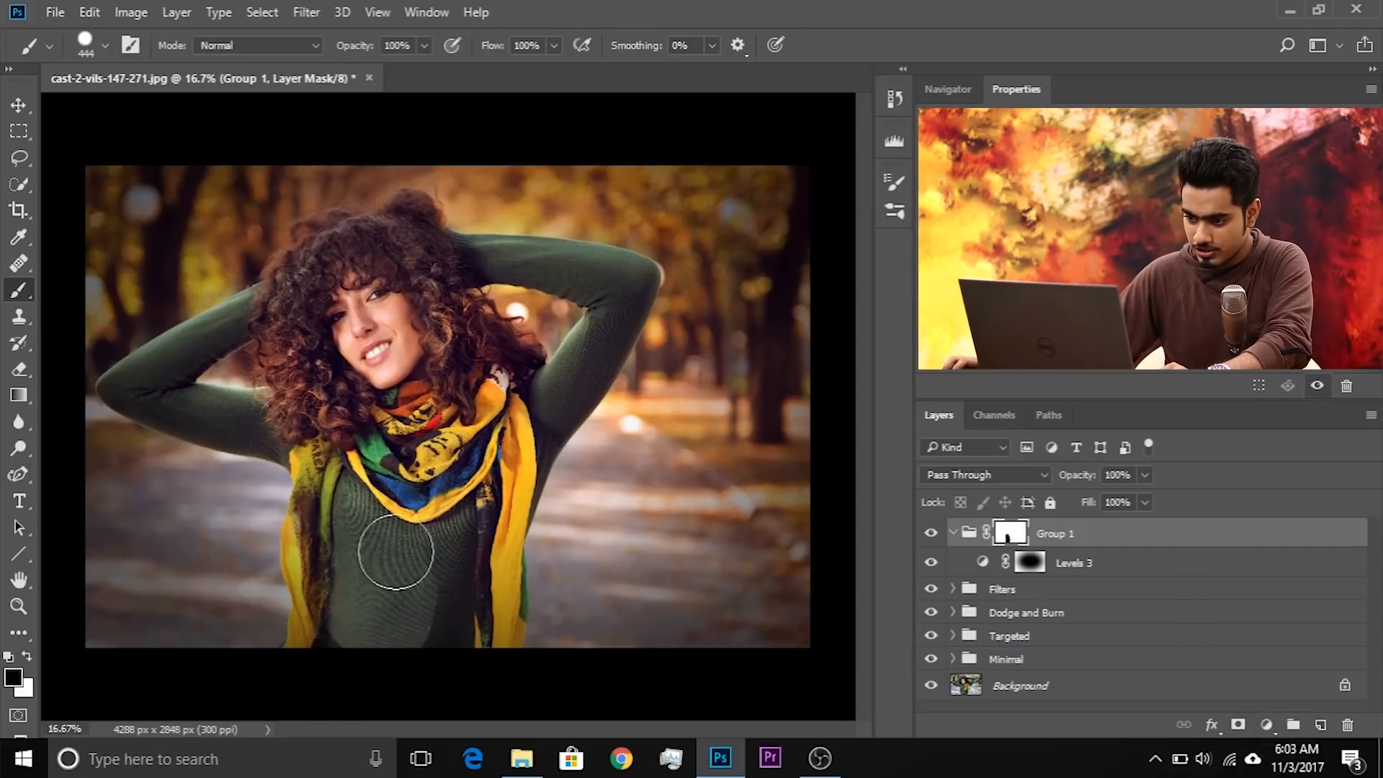
{"action": "left_click_drag", "start_coordinate": [446, 439], "coordinate": [438, 335]}
{"action": "left_click_drag", "start_coordinate": [432, 251], "coordinate": [431, 248]}
{"action": "left_click_drag", "start_coordinate": [421, 416], "coordinate": [414, 202]}
{"action": "left_click_drag", "start_coordinate": [385, 362], "coordinate": [384, 266]}
{"action": "mouse_move", "coordinate": [464, 479]}
{"action": "left_mouse_down"}
{"action": "mouse_move", "coordinate": [438, 645]}
{"action": "mouse_move", "coordinate": [392, 653]}
{"action": "mouse_move", "coordinate": [334, 638]}
{"action": "mouse_move", "coordinate": [341, 479]}
{"action": "mouse_move", "coordinate": [577, 330]}
{"action": "left_mouse_up"}
{"action": "mouse_move", "coordinate": [277, 280]}
{"action": "left_mouse_down"}
{"action": "mouse_move", "coordinate": [330, 283]}
{"action": "mouse_move", "coordinate": [313, 282]}
{"action": "left_mouse_up"}
{"action": "mouse_move", "coordinate": [369, 256]}
{"action": "left_mouse_down"}
{"action": "mouse_move", "coordinate": [382, 246]}
{"action": "mouse_move", "coordinate": [363, 274]}
{"action": "left_mouse_up"}
{"action": "left_click_drag", "start_coordinate": [363, 275], "coordinate": [413, 273]}
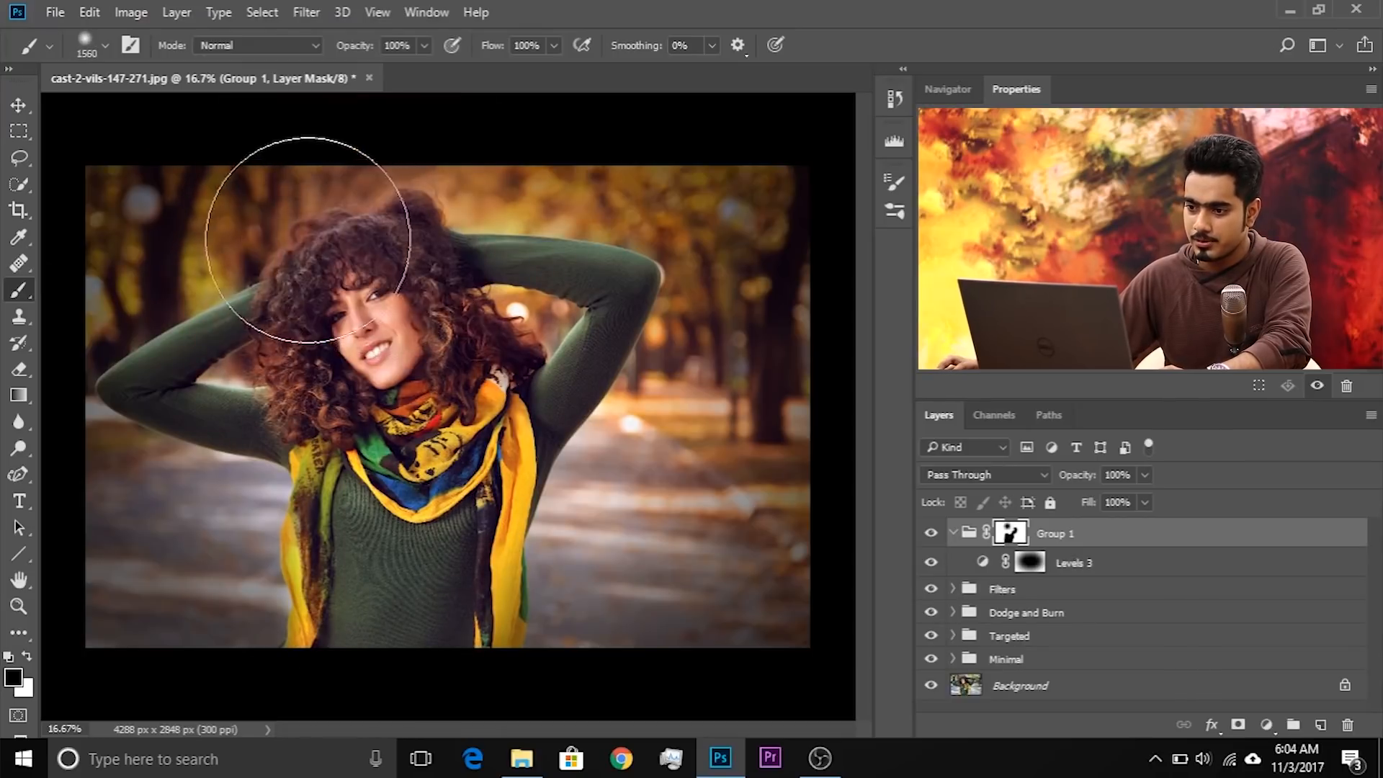
Paint black on the group mask over the upper background and torso with a large soft brush, and compare the vignette on and off
{"action": "left_click_drag", "start_coordinate": [339, 186], "coordinate": [377, 253]}
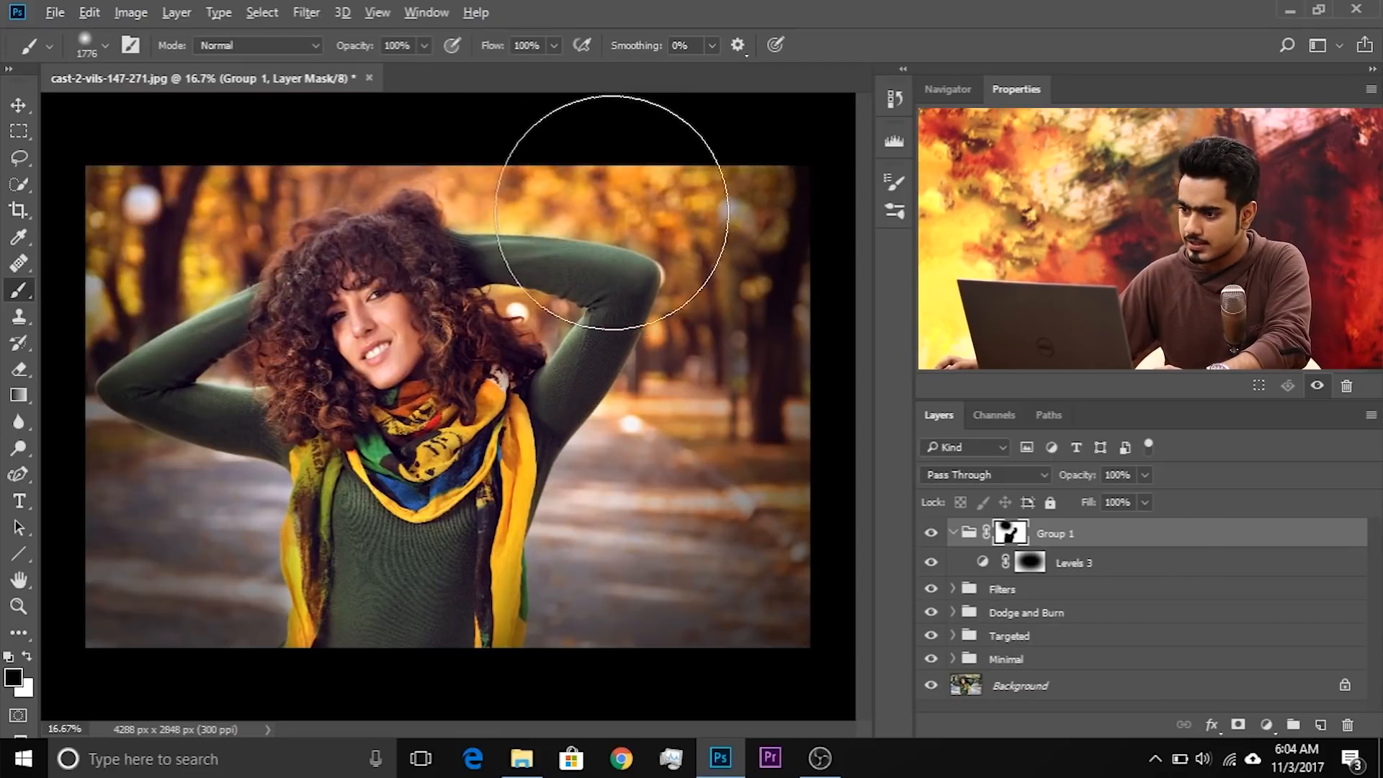
{"action": "mouse_move", "coordinate": [332, 326]}
{"action": "left_mouse_down"}
{"action": "mouse_move", "coordinate": [215, 303]}
{"action": "mouse_move", "coordinate": [389, 339]}
{"action": "left_mouse_up"}
{"action": "left_click_drag", "start_coordinate": [411, 617], "coordinate": [377, 617]}
{"action": "key", "text": "x"}
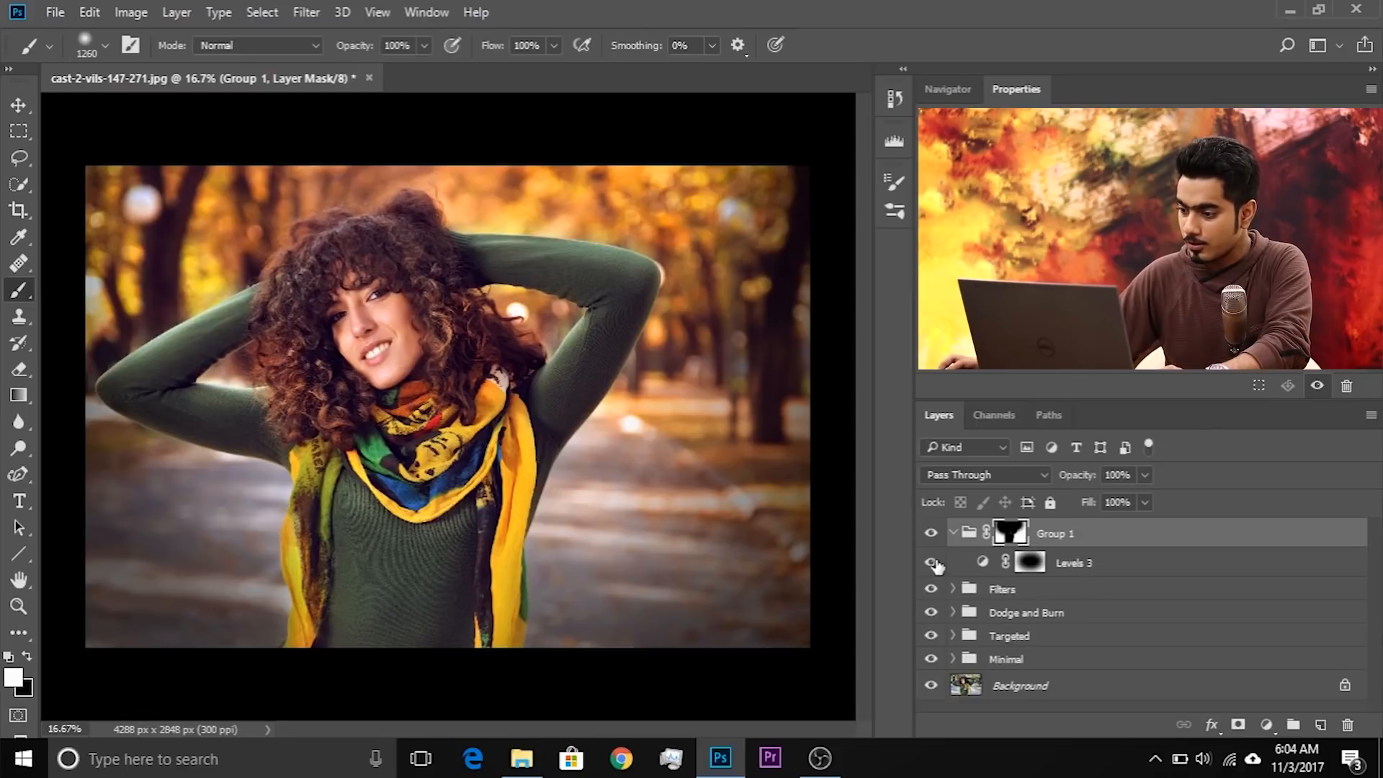
{"action": "left_click", "coordinate": [931, 534]}
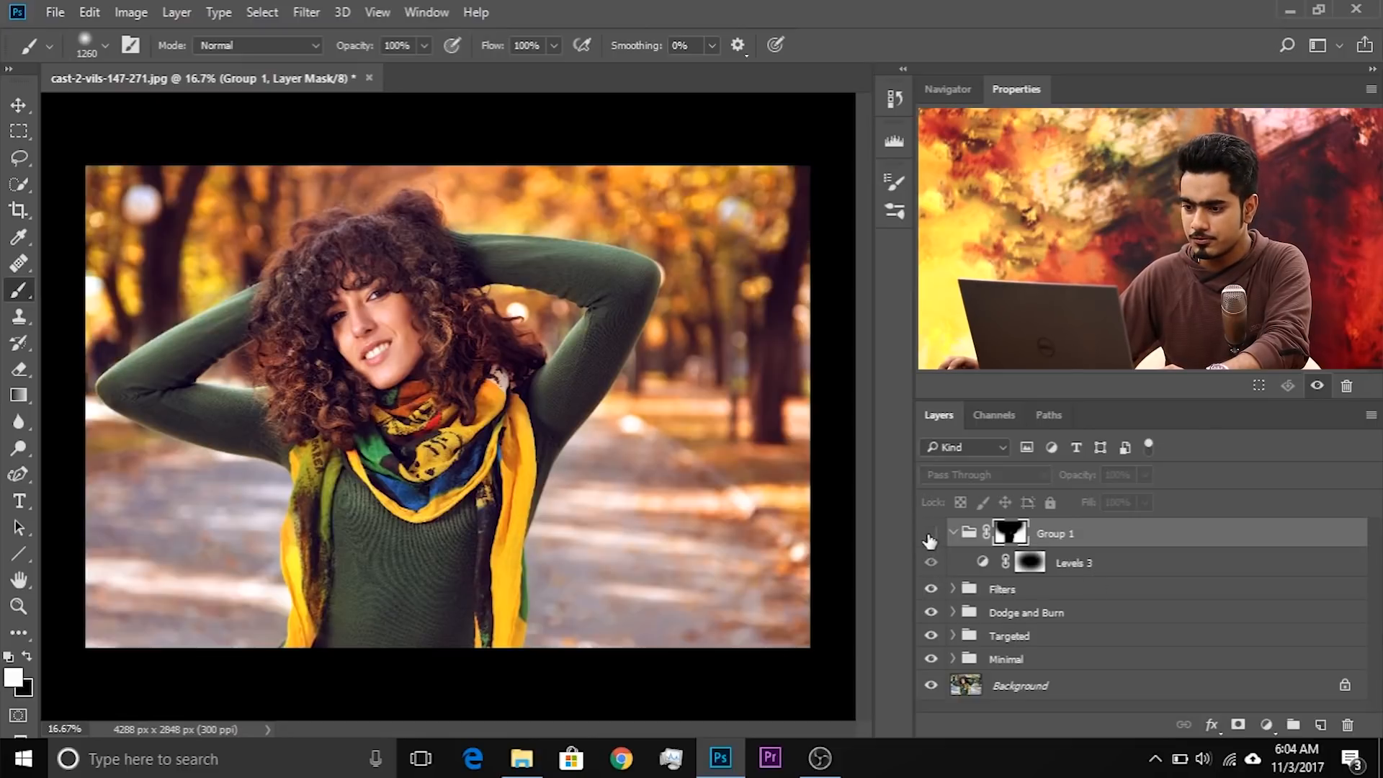
{"action": "left_click", "coordinate": [930, 534]}
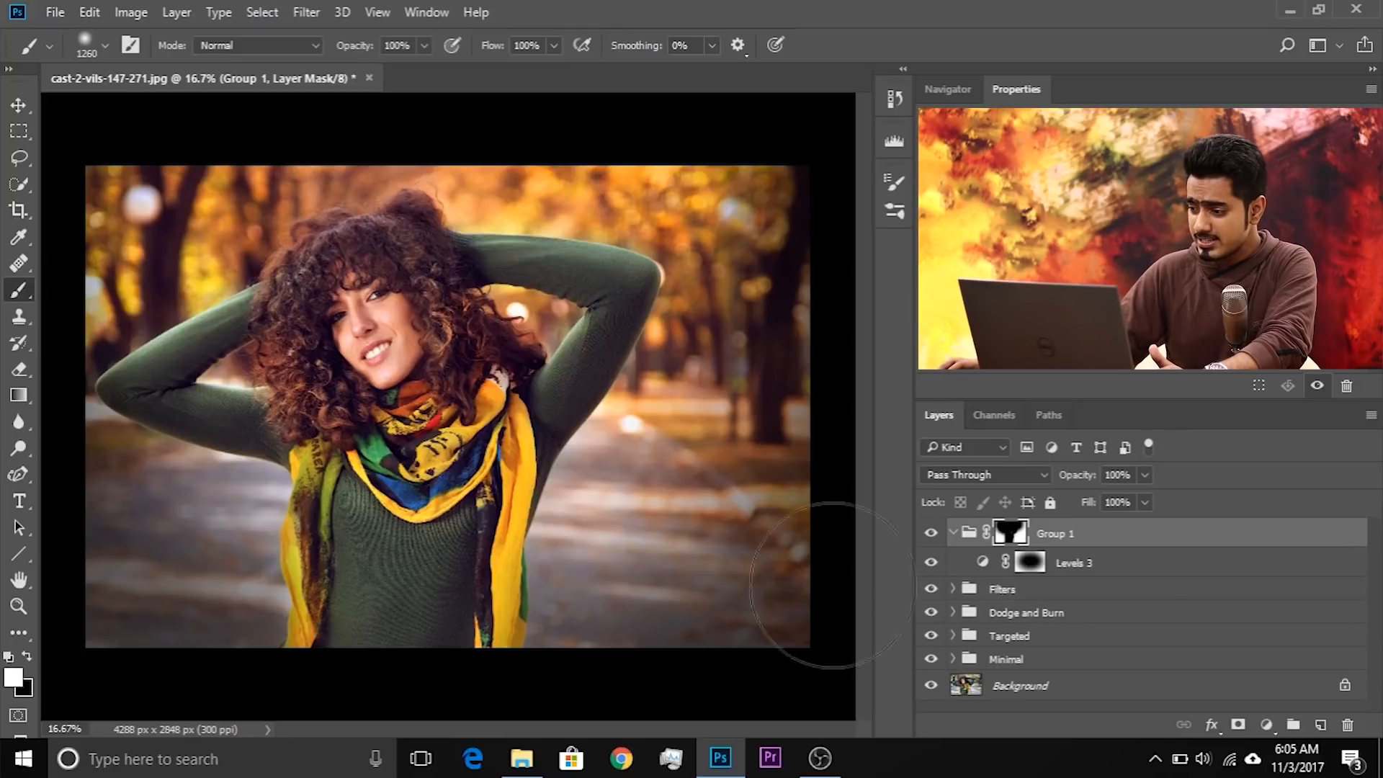
Add an Exposure adjustment layer above the masked vignette group and set its exposure to 0.5
{"action": "left_click", "coordinate": [1262, 726]}
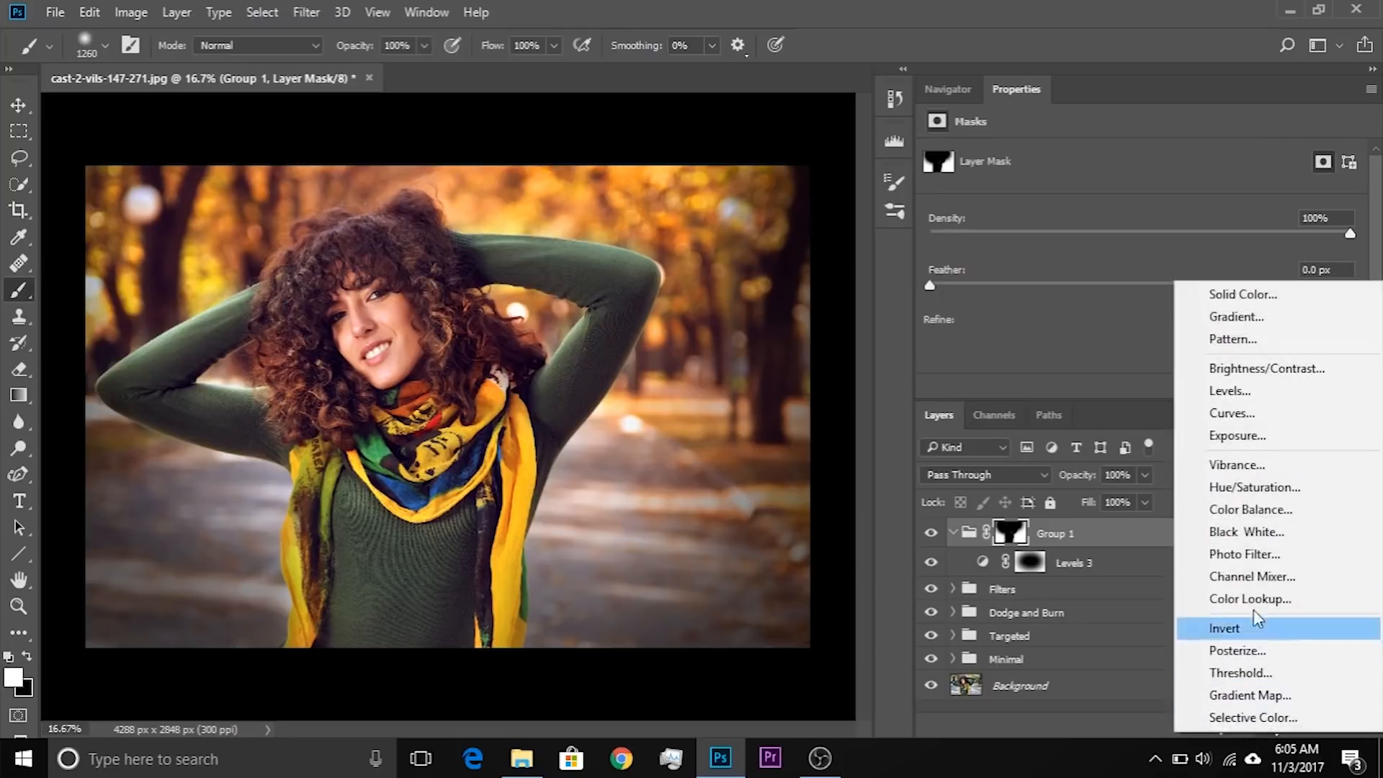
{"action": "left_click", "coordinate": [1275, 437]}
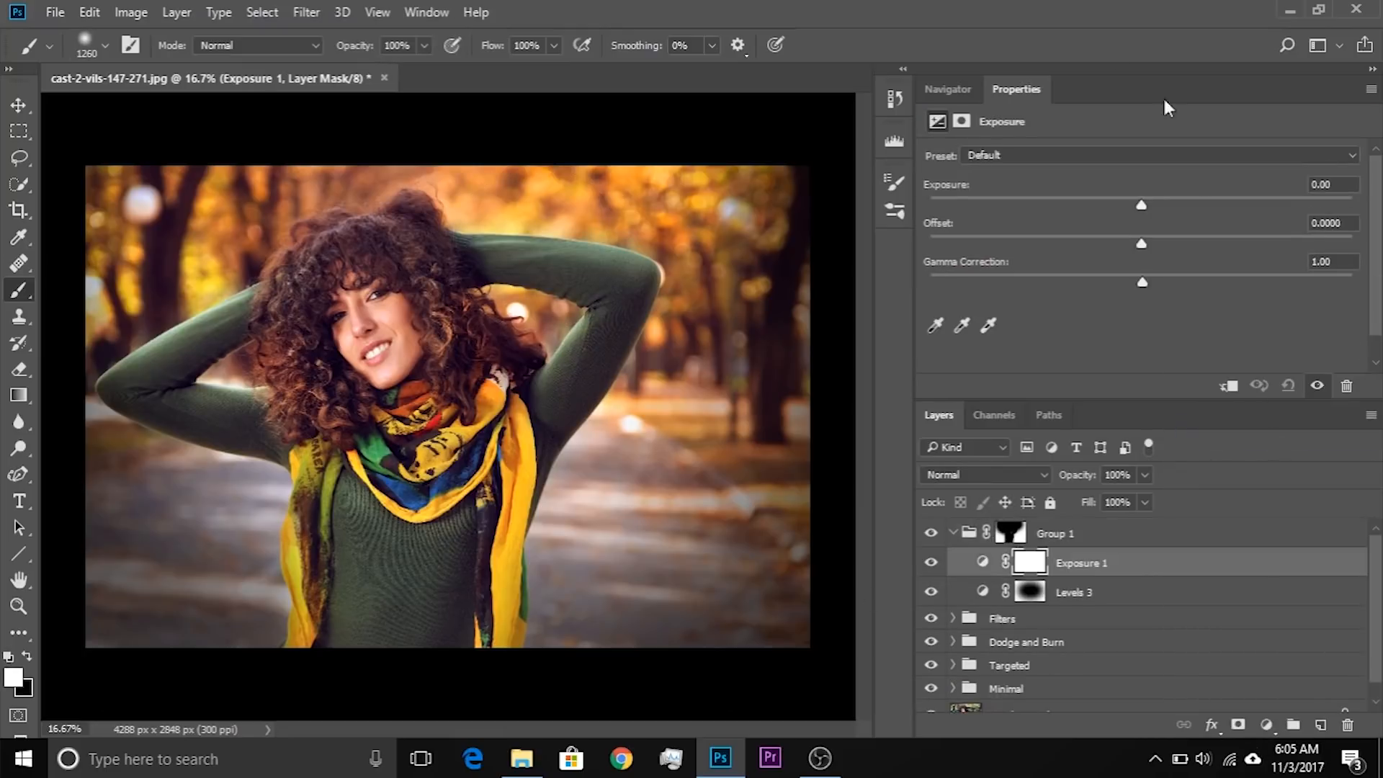
{"action": "left_click_drag", "start_coordinate": [1143, 206], "coordinate": [1179, 201]}
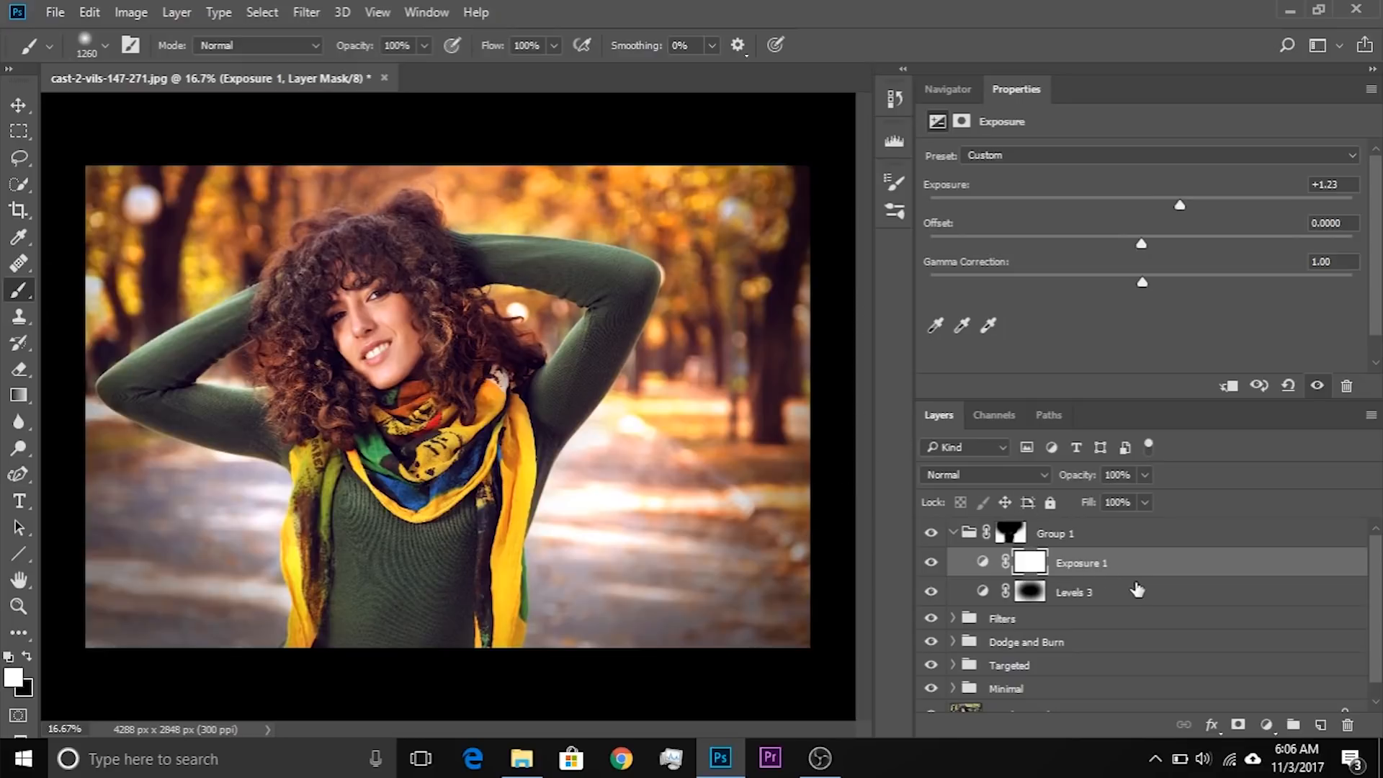
{"action": "left_click_drag", "start_coordinate": [1123, 574], "coordinate": [1113, 523]}
{"action": "mouse_move", "coordinate": [1166, 203]}
{"action": "left_mouse_down"}
{"action": "mouse_move", "coordinate": [1141, 199]}
{"action": "mouse_move", "coordinate": [1156, 193]}
{"action": "left_mouse_up"}
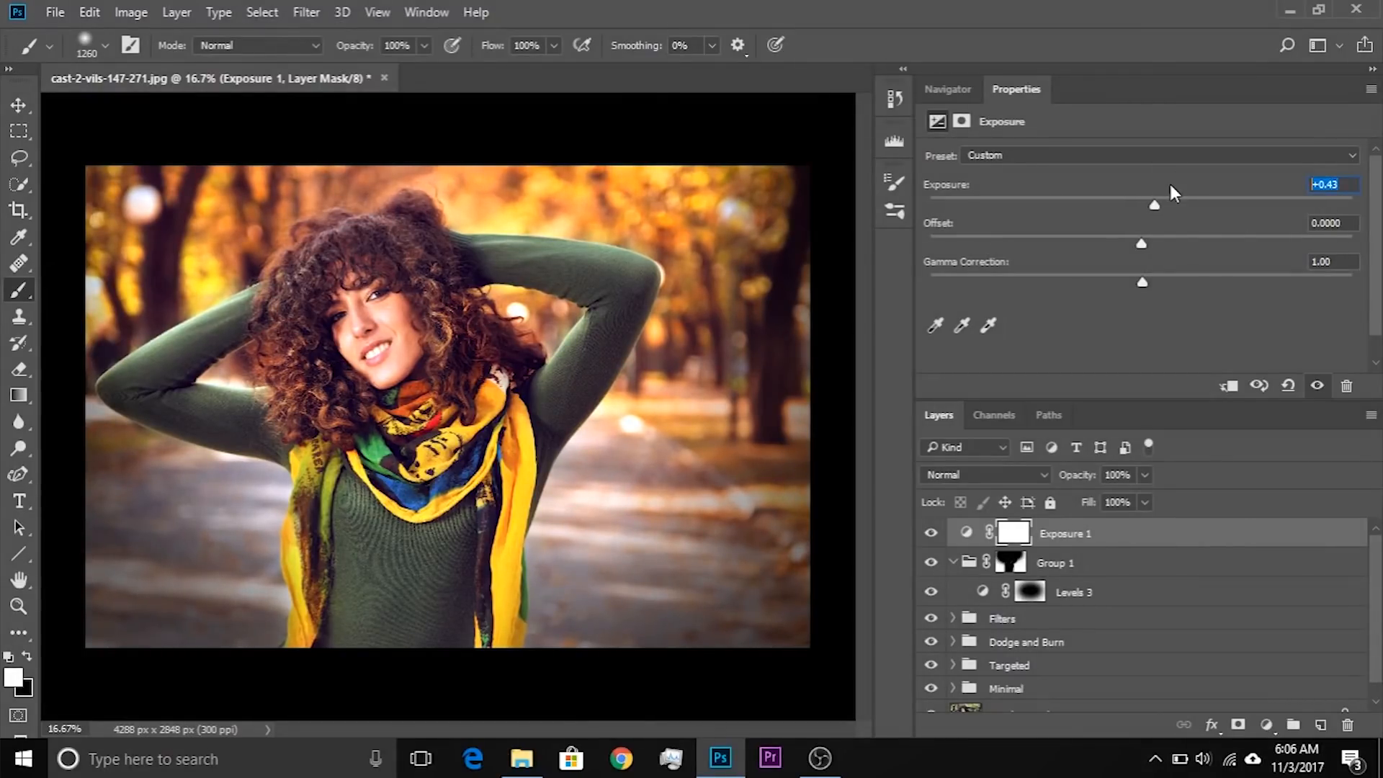
{"action": "type", "text": "0.5"}
{"action": "key", "text": "Return"}
Invert the Exposure mask to black and paint white over the bright foliage and lights in the background with a soft 1188 px brush
{"action": "key", "text": "ctrl+i"}
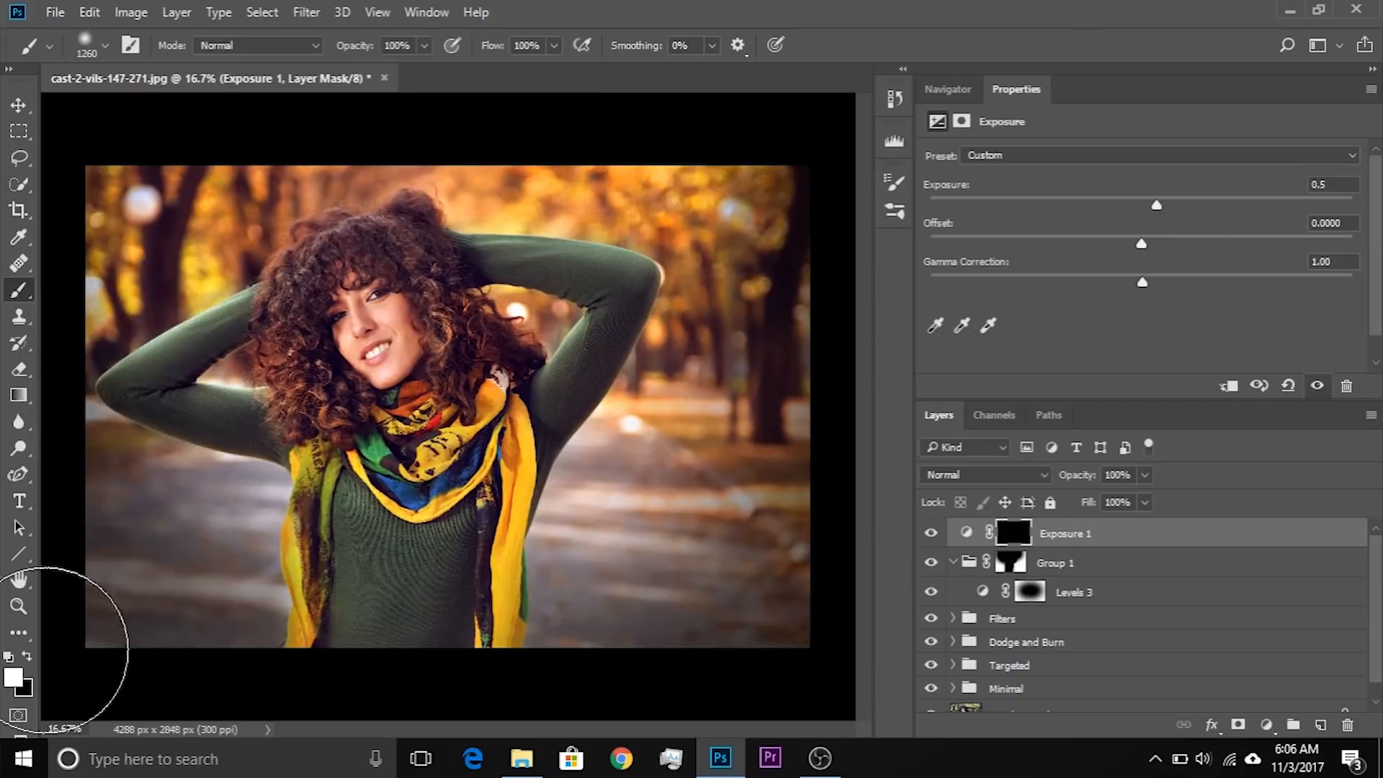
{"action": "left_click_drag", "start_coordinate": [592, 350], "coordinate": [585, 350], "text": "alt"}
{"action": "mouse_move", "coordinate": [520, 229]}
{"action": "left_mouse_down", "text": "alt"}
{"action": "mouse_move", "coordinate": [677, 165]}
{"action": "mouse_move", "coordinate": [710, 247]}
{"action": "left_mouse_up", "text": "alt"}
{"action": "left_click_drag", "start_coordinate": [176, 225], "coordinate": [139, 192]}
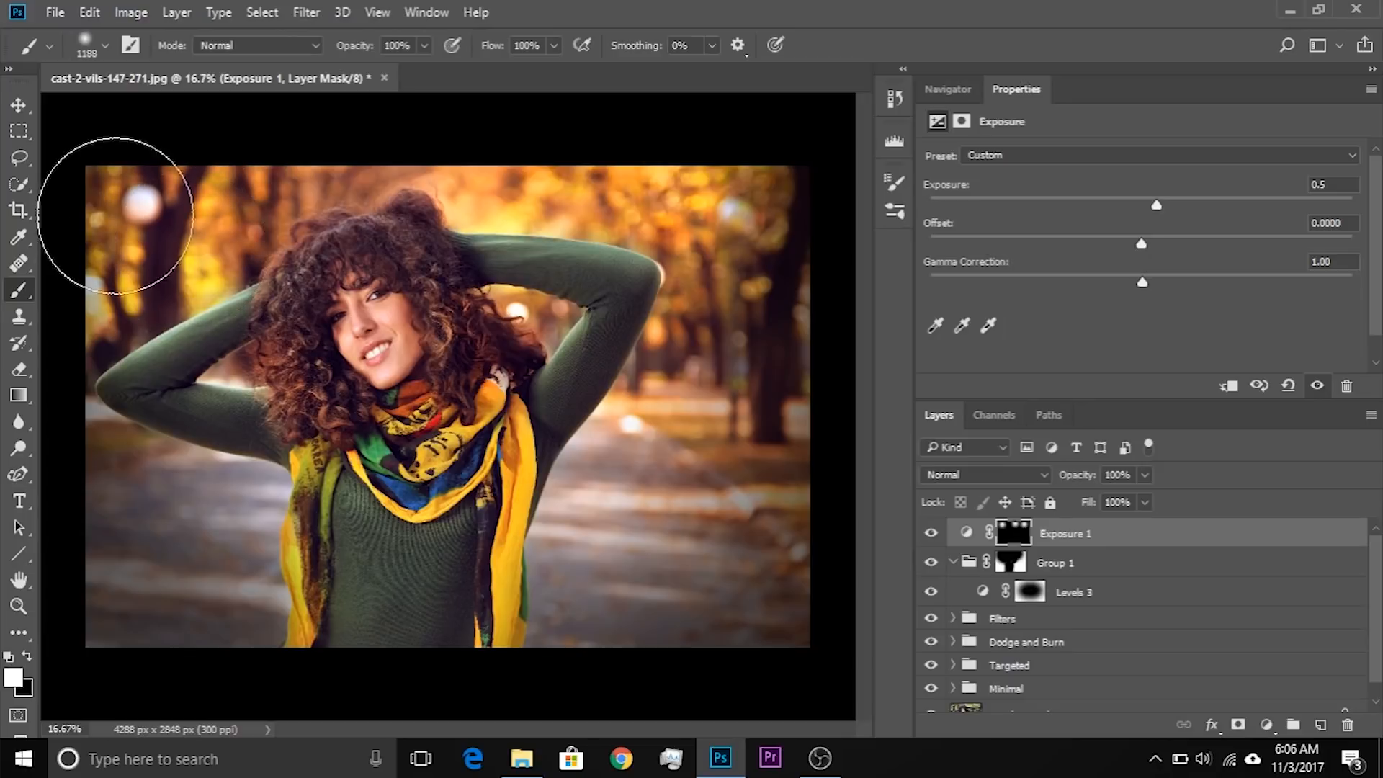
{"action": "left_click", "coordinate": [595, 203]}
{"action": "left_click", "coordinate": [464, 178]}
{"action": "left_click", "coordinate": [681, 310]}
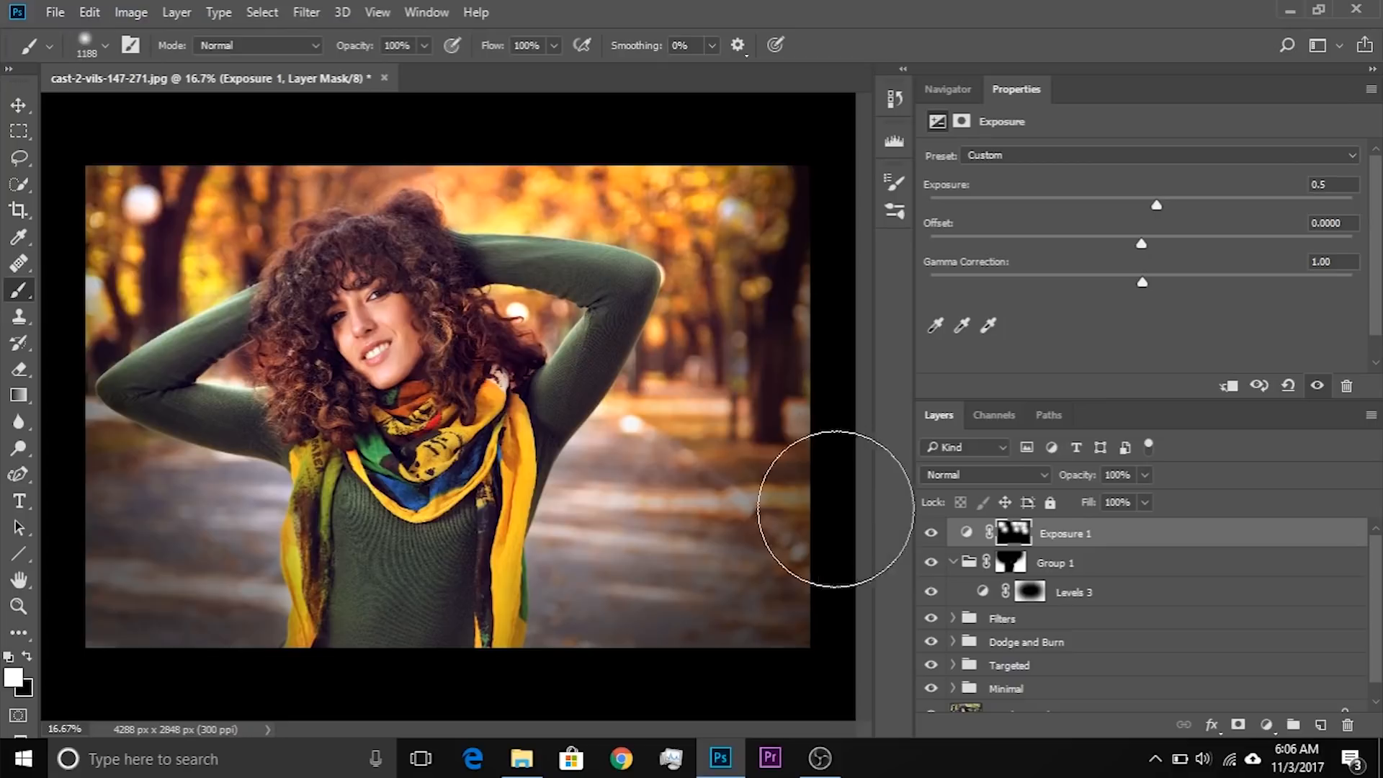
Set the Exposure layer's gamma correction to 0.94 and compare the photo with and without the layer
{"action": "left_click", "coordinate": [930, 542]}
{"action": "left_click", "coordinate": [931, 541]}
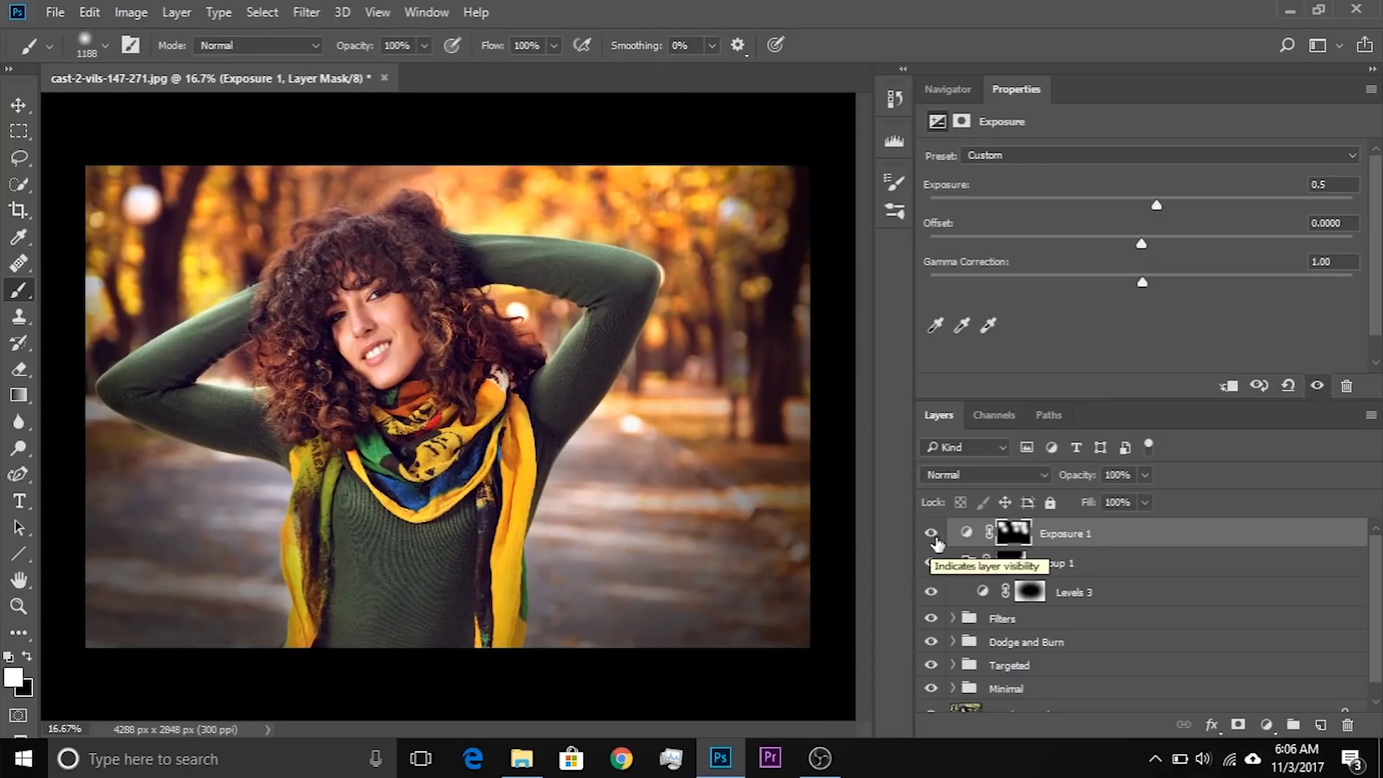
{"action": "left_click_drag", "start_coordinate": [1144, 284], "coordinate": [1151, 284]}
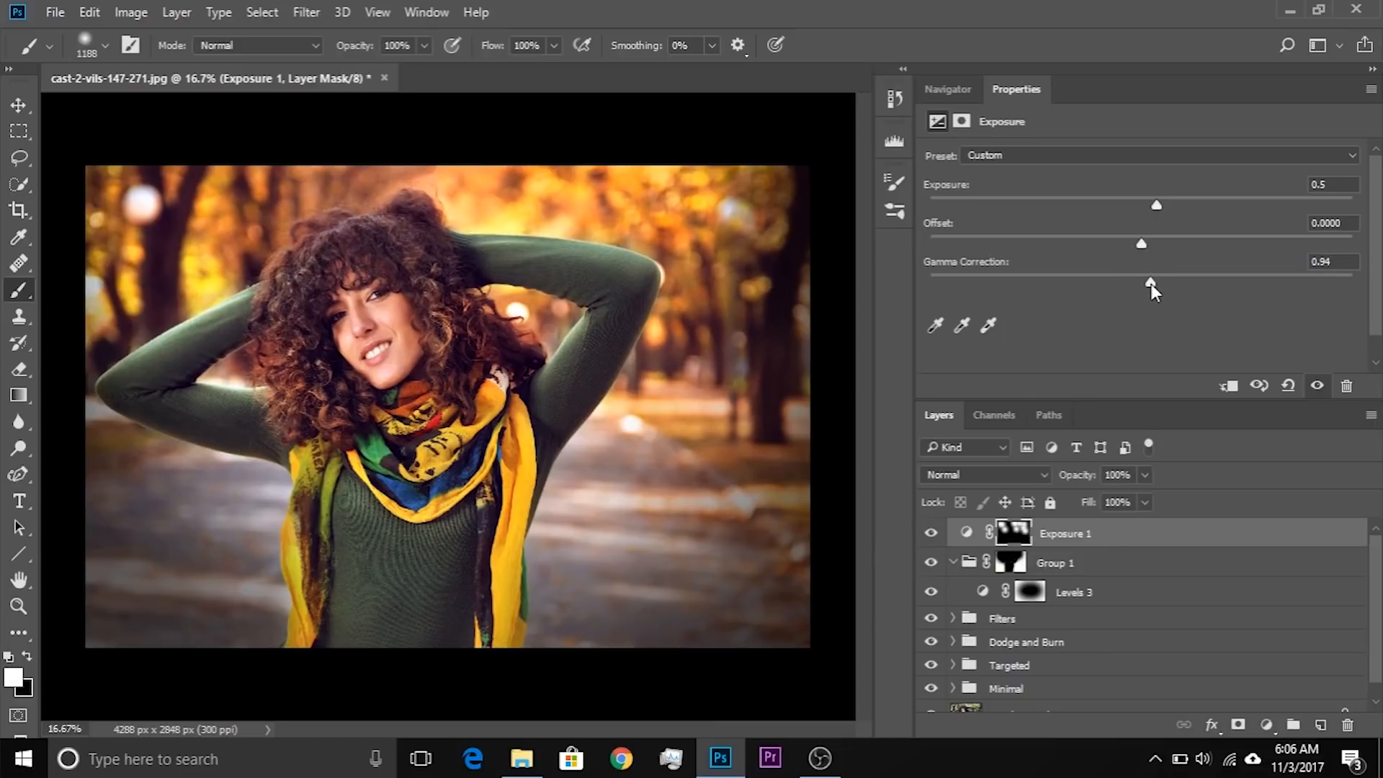
{"action": "left_click", "coordinate": [932, 535]}
{"action": "left_click", "coordinate": [931, 535]}
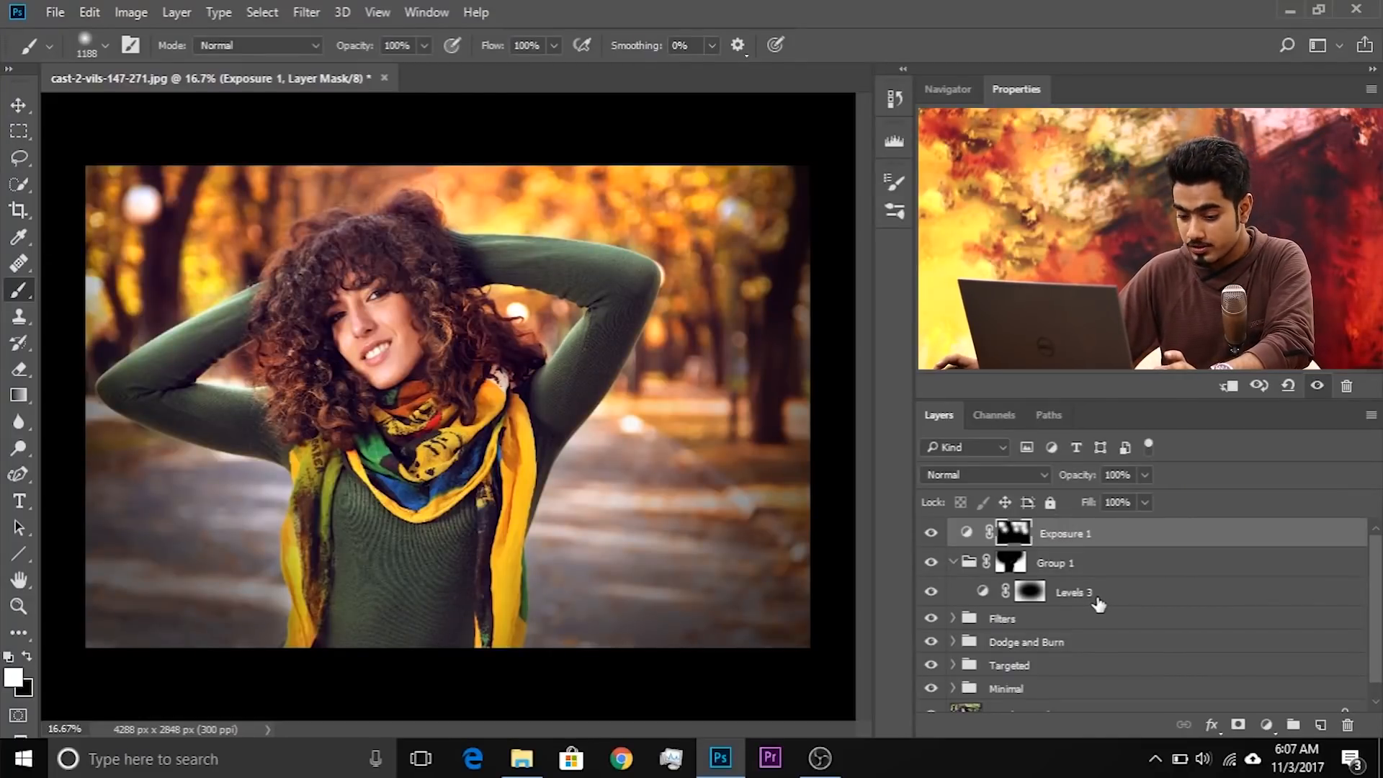
Group the Exposure layer with the vignette group and name the new group "Lights"
{"action": "left_click", "coordinate": [1104, 595], "text": "shift"}
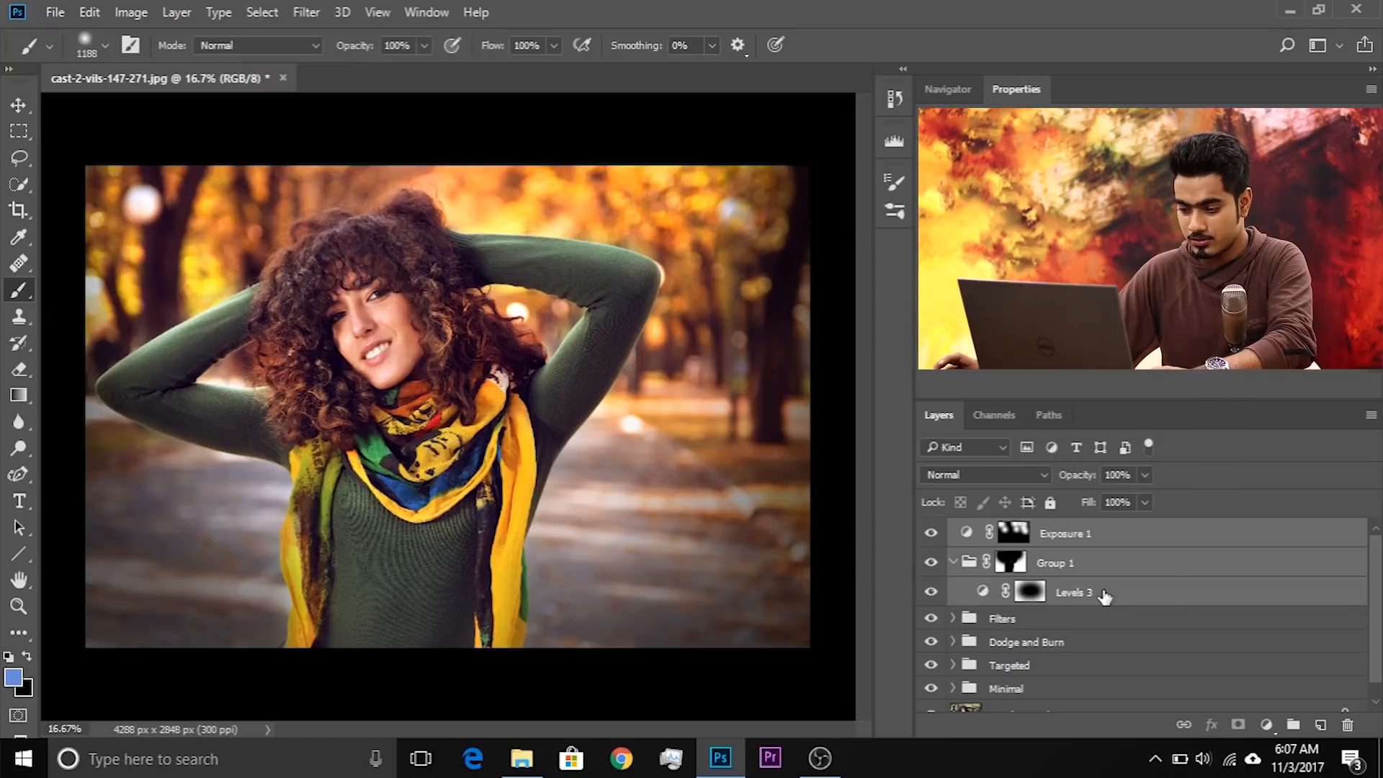
{"action": "key", "text": "ctrl+g"}
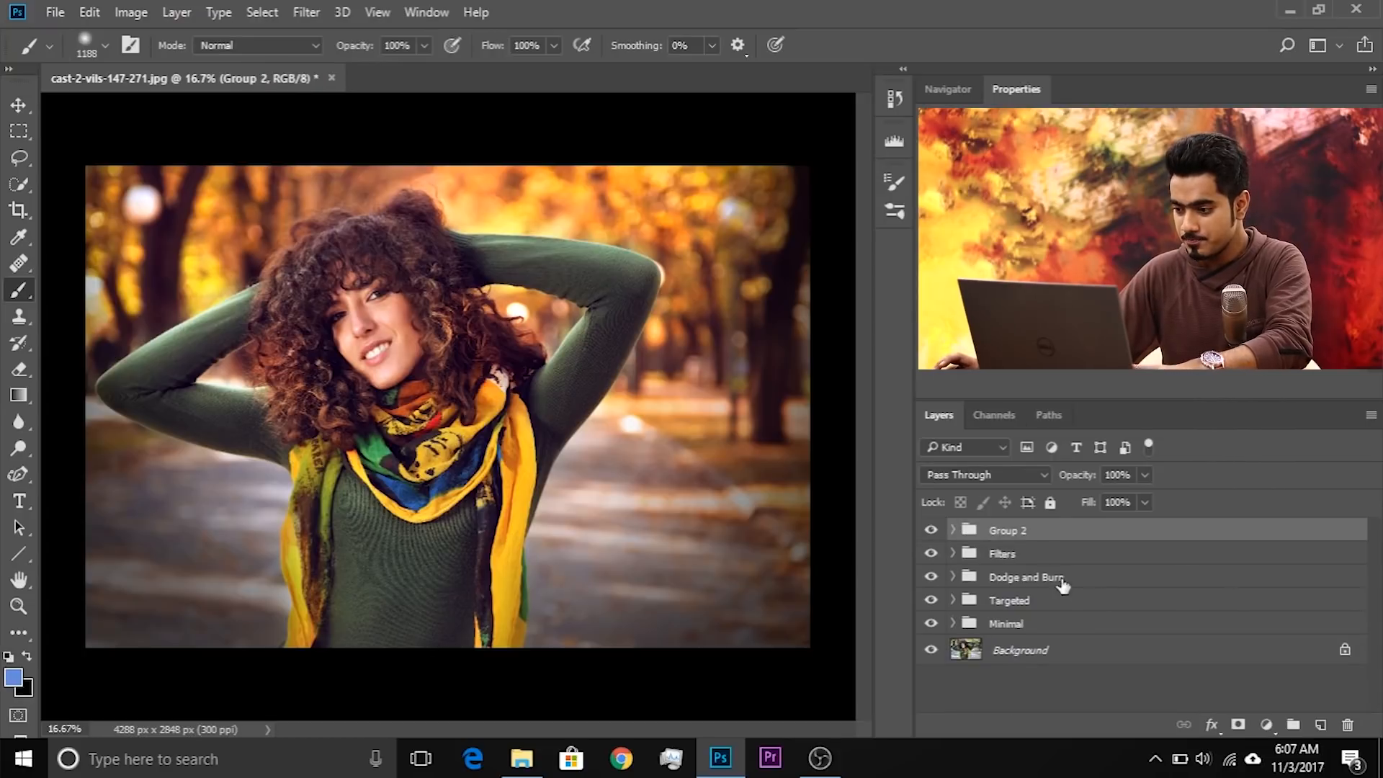
{"action": "double_click", "coordinate": [1010, 531]}
{"action": "type", "text": "Light"}
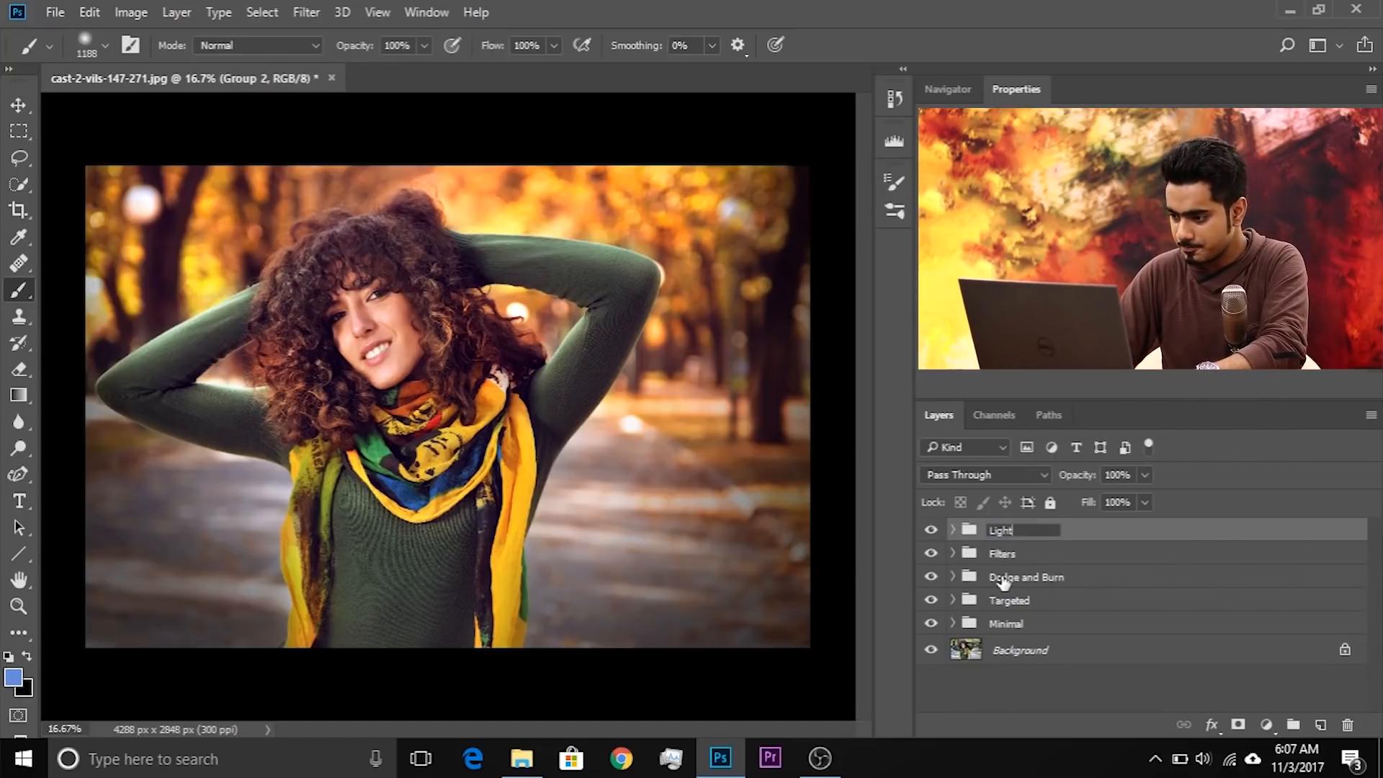
{"action": "type", "text": "s"}
{"action": "key", "text": "Return"}
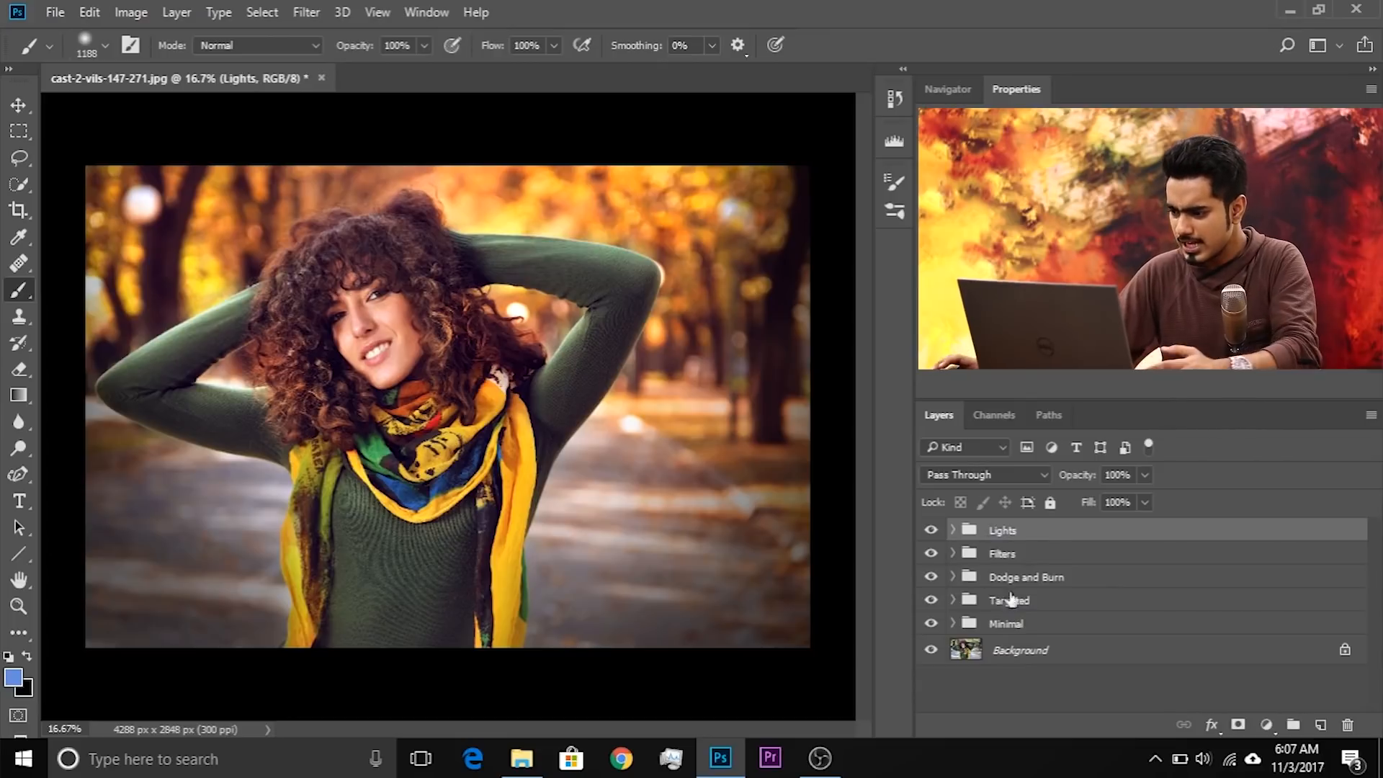
{"action": "left_click", "coordinate": [1021, 625]}
{"action": "left_click", "coordinate": [1025, 601]}
{"action": "left_click", "coordinate": [1030, 576]}
{"action": "left_click", "coordinate": [1031, 533]}
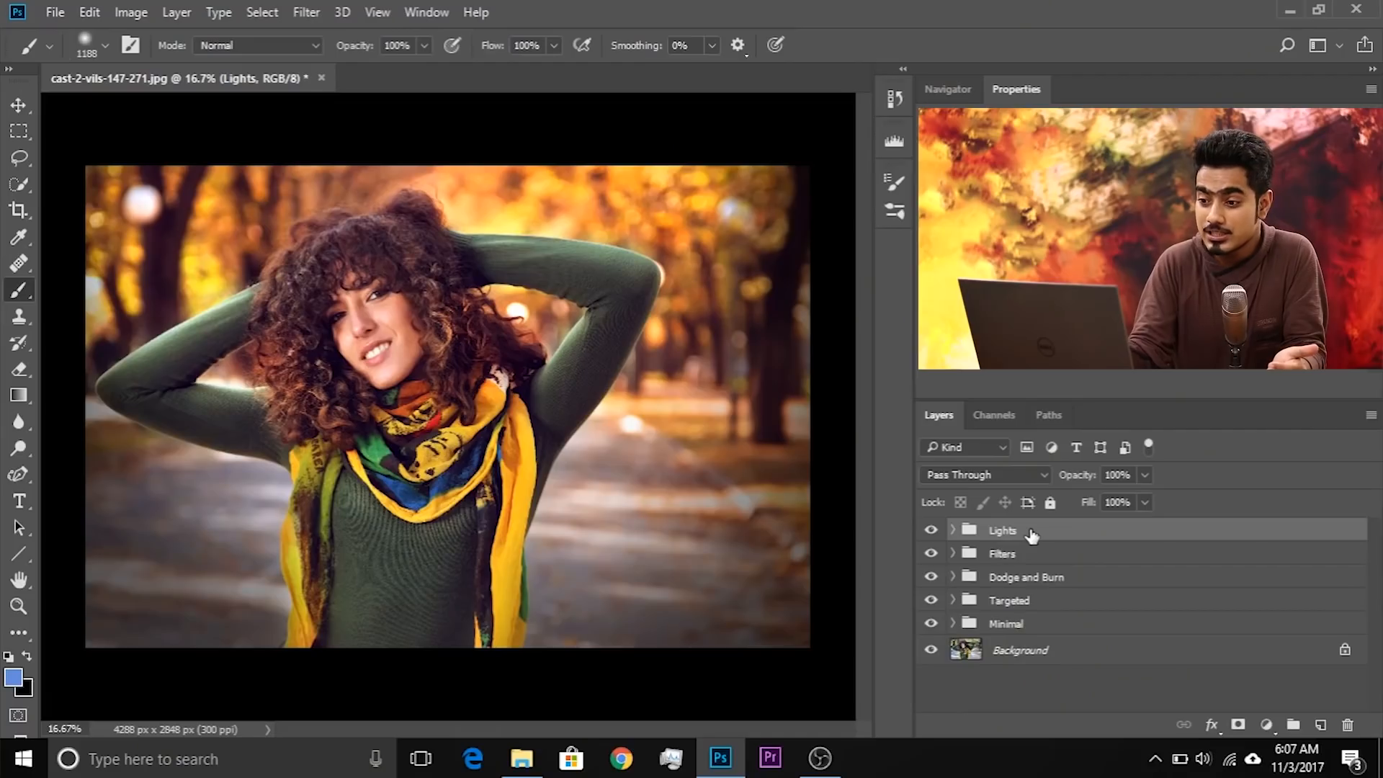
Add a Curves adjustment layer above the Lights group with the woman's face in close view
{"action": "key", "text": "ctrl+plus"}
{"action": "key", "text": "ctrl+plus"}
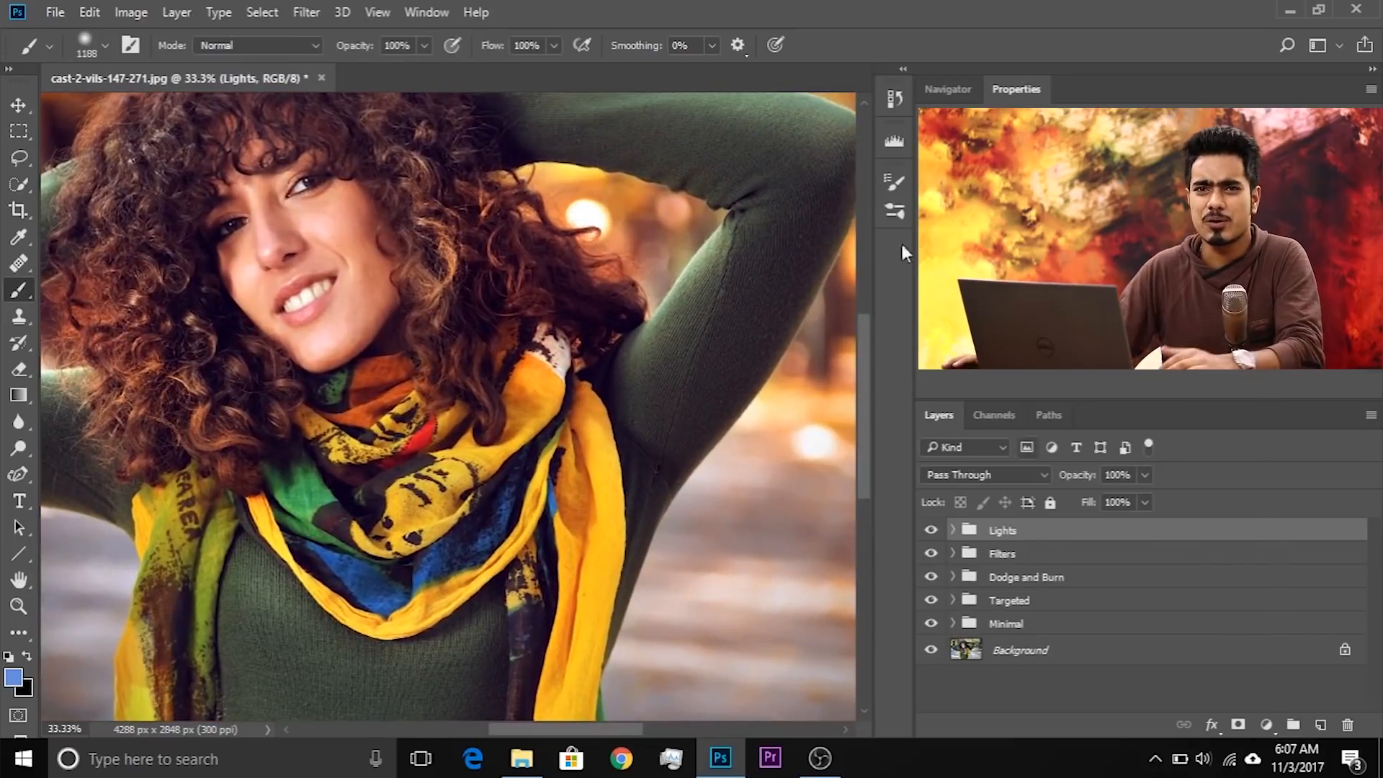
{"action": "left_click_drag", "start_coordinate": [433, 326], "coordinate": [627, 439]}
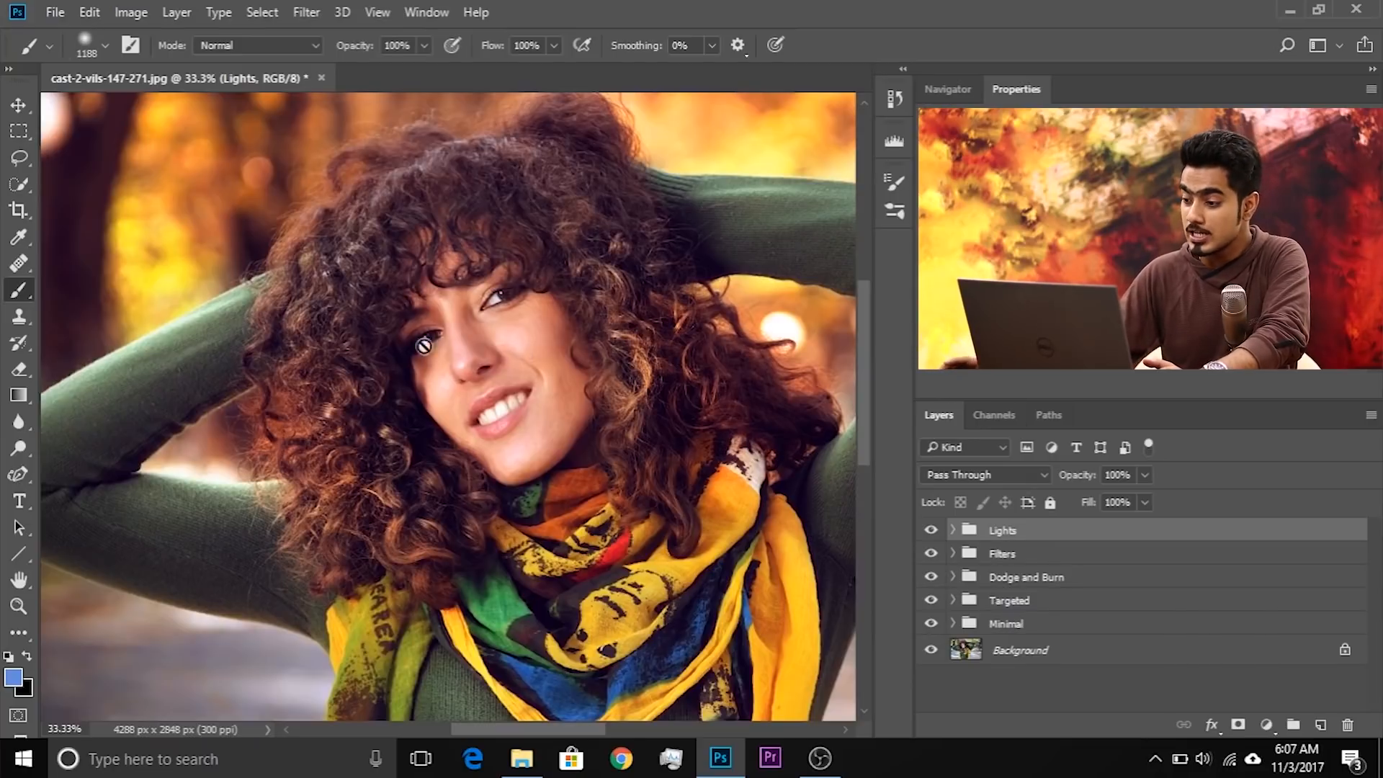
{"action": "left_click", "coordinate": [1266, 725]}
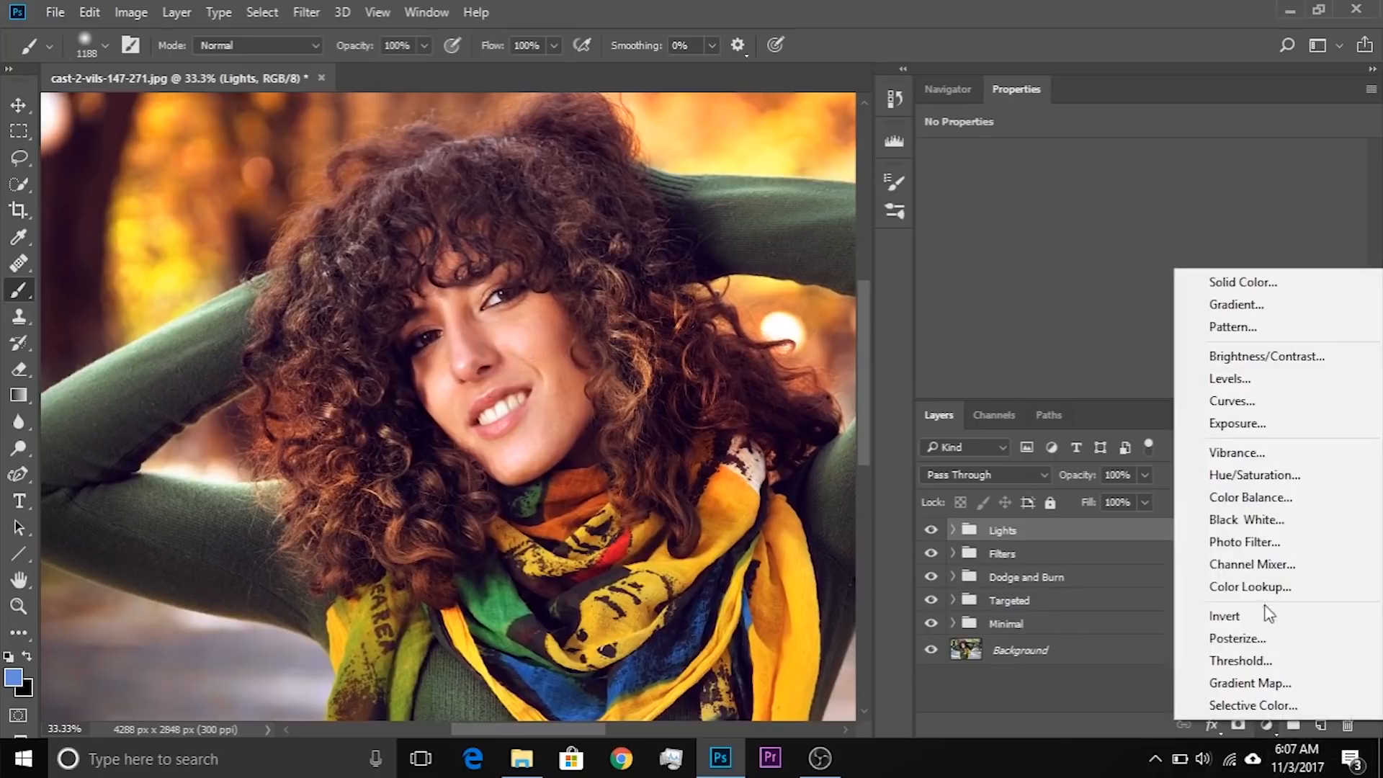
{"action": "left_click", "coordinate": [1269, 402]}
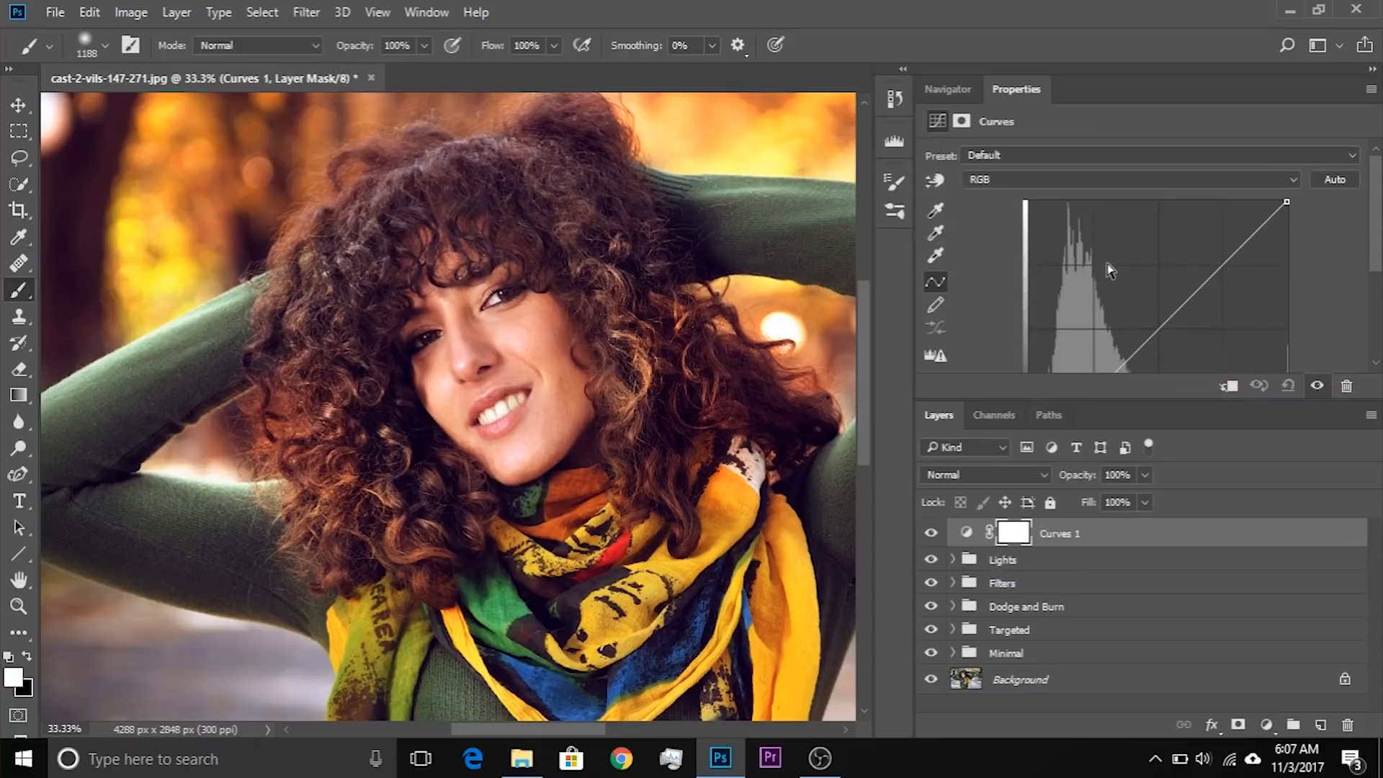
Lower the Curves layer's Red channel at the tone of the woman's cheek, using the targeted adjustment tool on the image
{"action": "left_click", "coordinate": [1028, 180]}
{"action": "left_click", "coordinate": [1019, 209]}
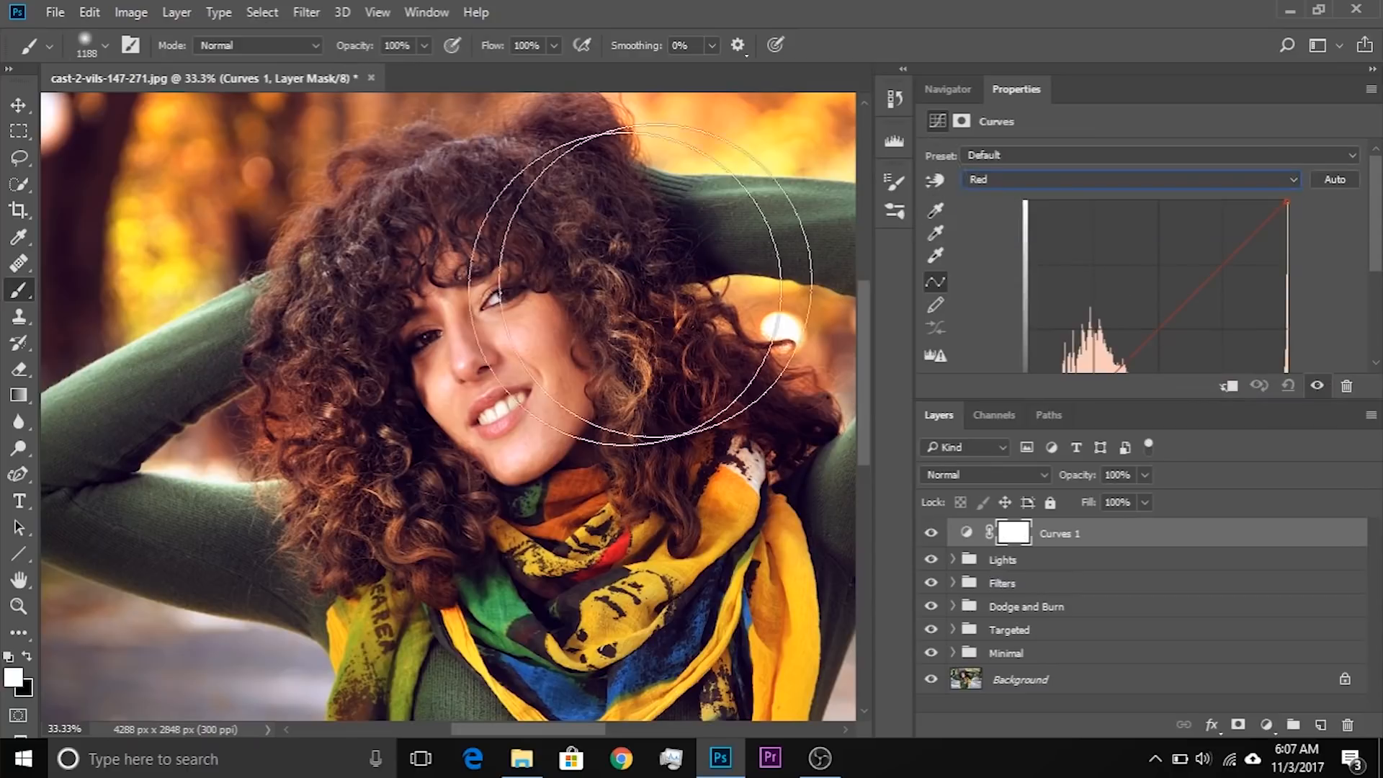
{"action": "left_click", "coordinate": [934, 183]}
{"action": "scroll", "coordinate": [980, 301], "scroll_direction": "down", "scroll_amount": 2}
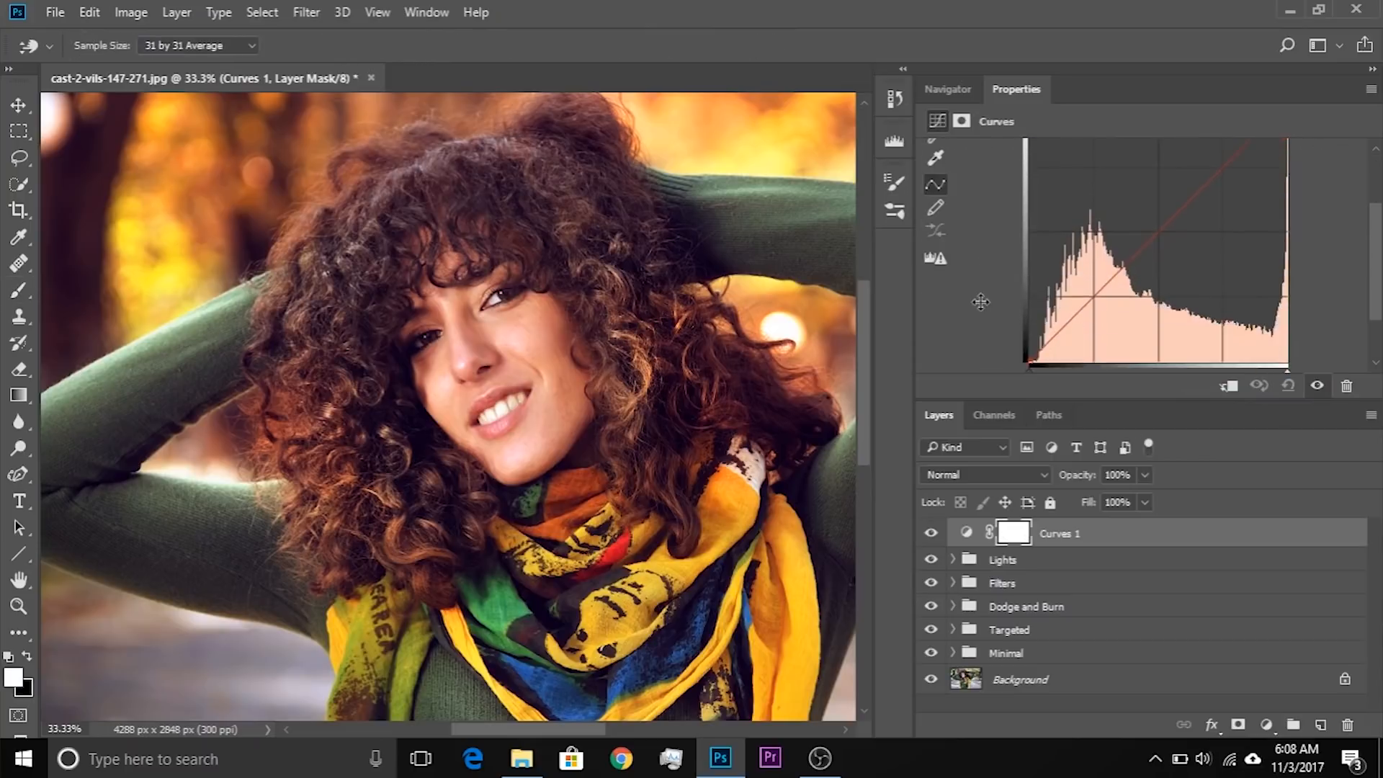
{"action": "left_click_drag", "start_coordinate": [563, 339], "coordinate": [565, 360]}
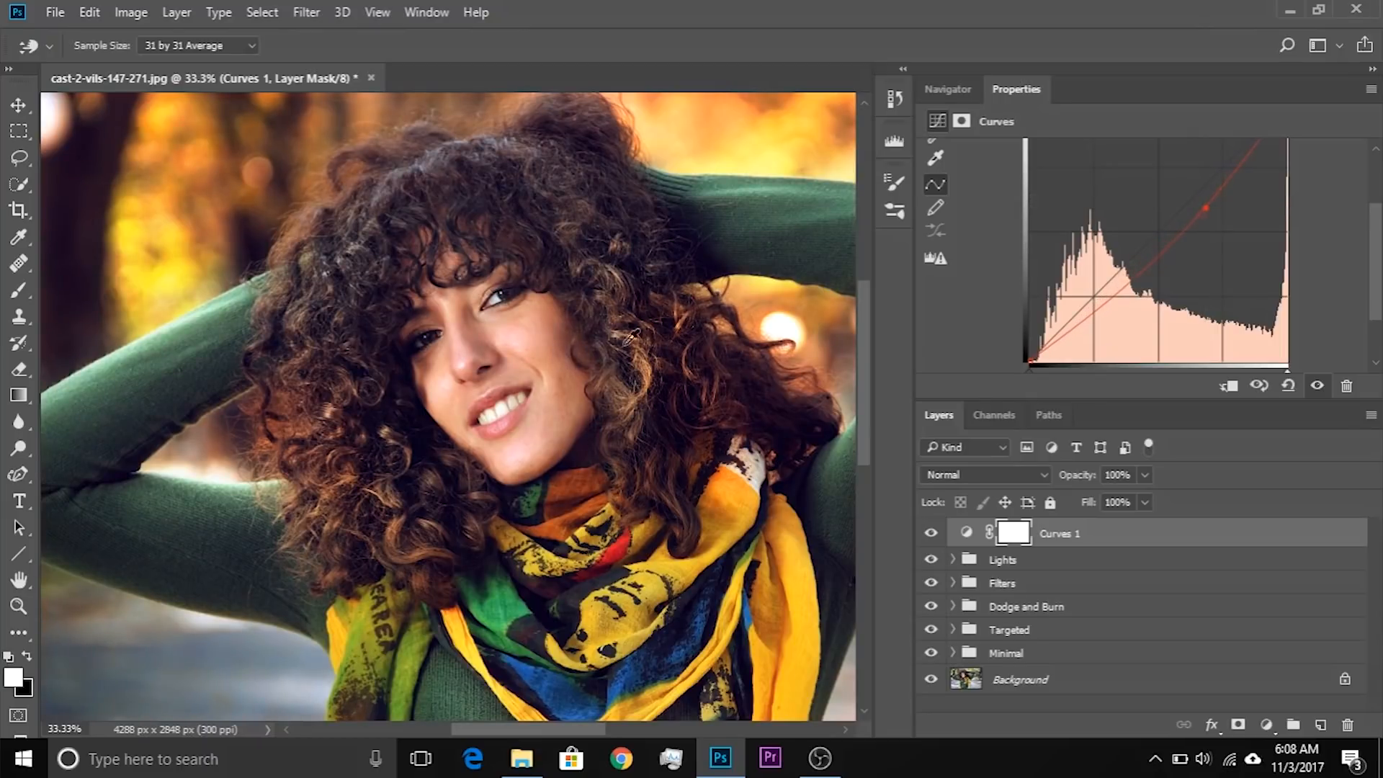
Slightly raise the Curves layer's Blue channel at the tone of the woman's cheek
{"action": "scroll", "coordinate": [1085, 312], "scroll_direction": "up", "scroll_amount": 1}
{"action": "scroll", "coordinate": [1082, 377], "scroll_direction": "up", "scroll_amount": 1}
{"action": "scroll", "coordinate": [1063, 271], "scroll_direction": "down", "scroll_amount": 1}
{"action": "scroll", "coordinate": [1065, 268], "scroll_direction": "up", "scroll_amount": 1}
{"action": "left_click", "coordinate": [1041, 163]}
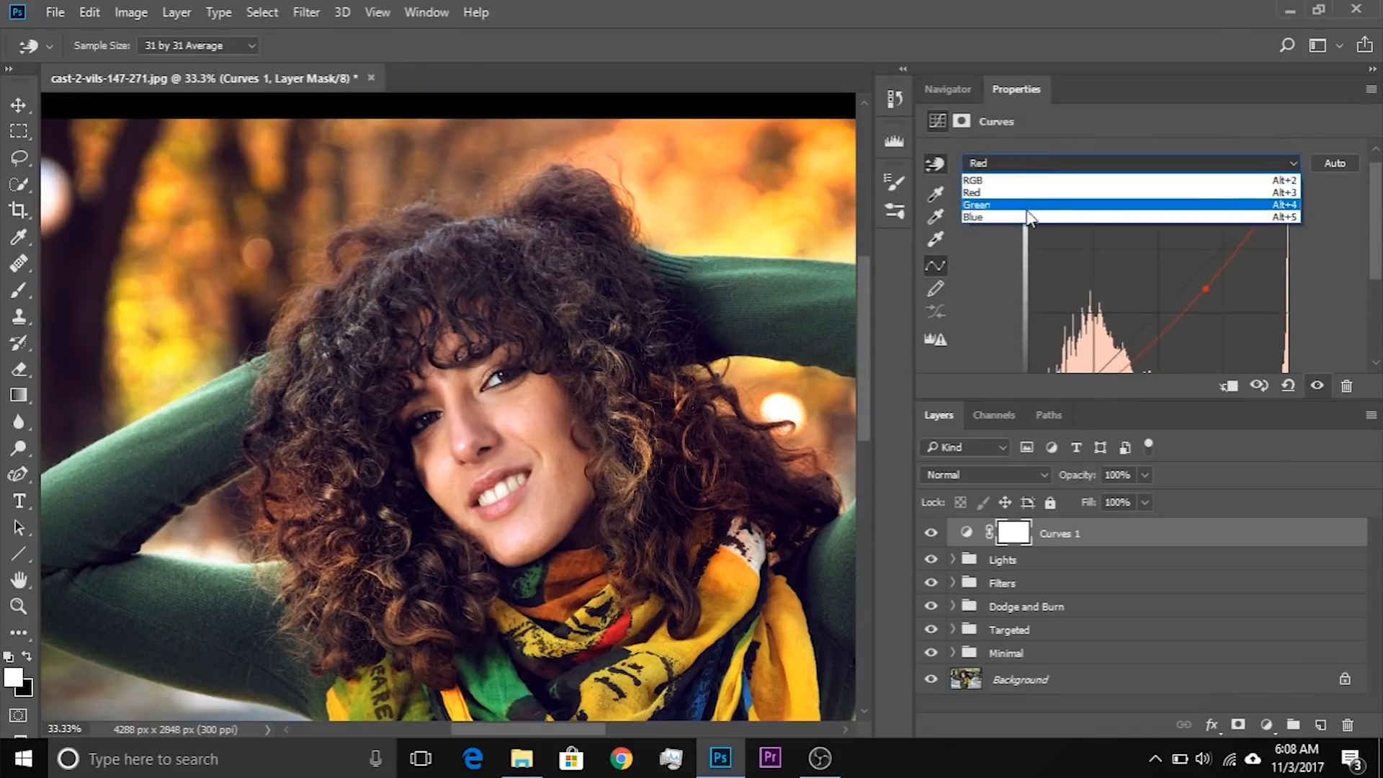
{"action": "left_click", "coordinate": [1022, 218]}
{"action": "scroll", "coordinate": [1171, 290], "scroll_direction": "down", "scroll_amount": 1}
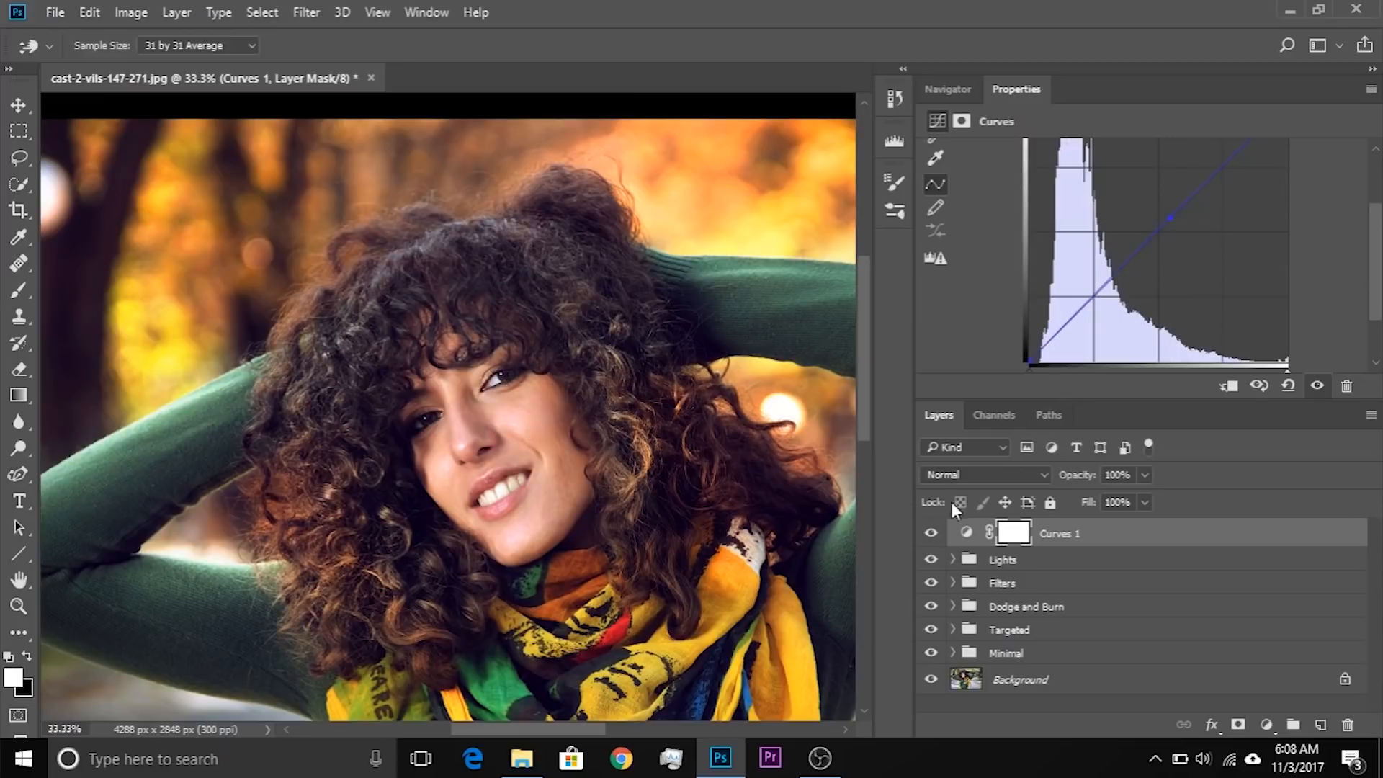
Add a Hue/Saturation layer with Saturation at -6 and group it with the skin-tone Curves layer
{"action": "left_click", "coordinate": [1266, 724]}
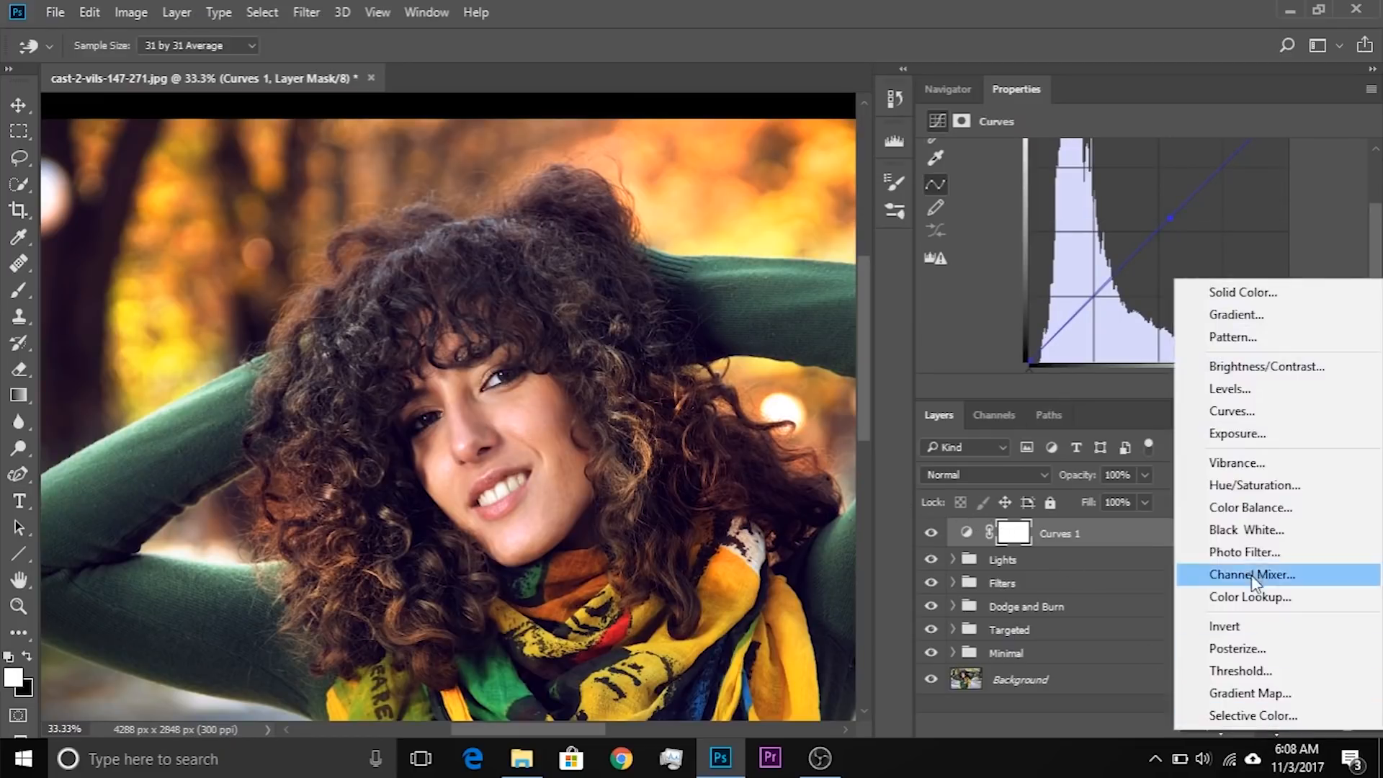
{"action": "left_click", "coordinate": [1238, 484]}
{"action": "left_click_drag", "start_coordinate": [1139, 266], "coordinate": [1128, 259]}
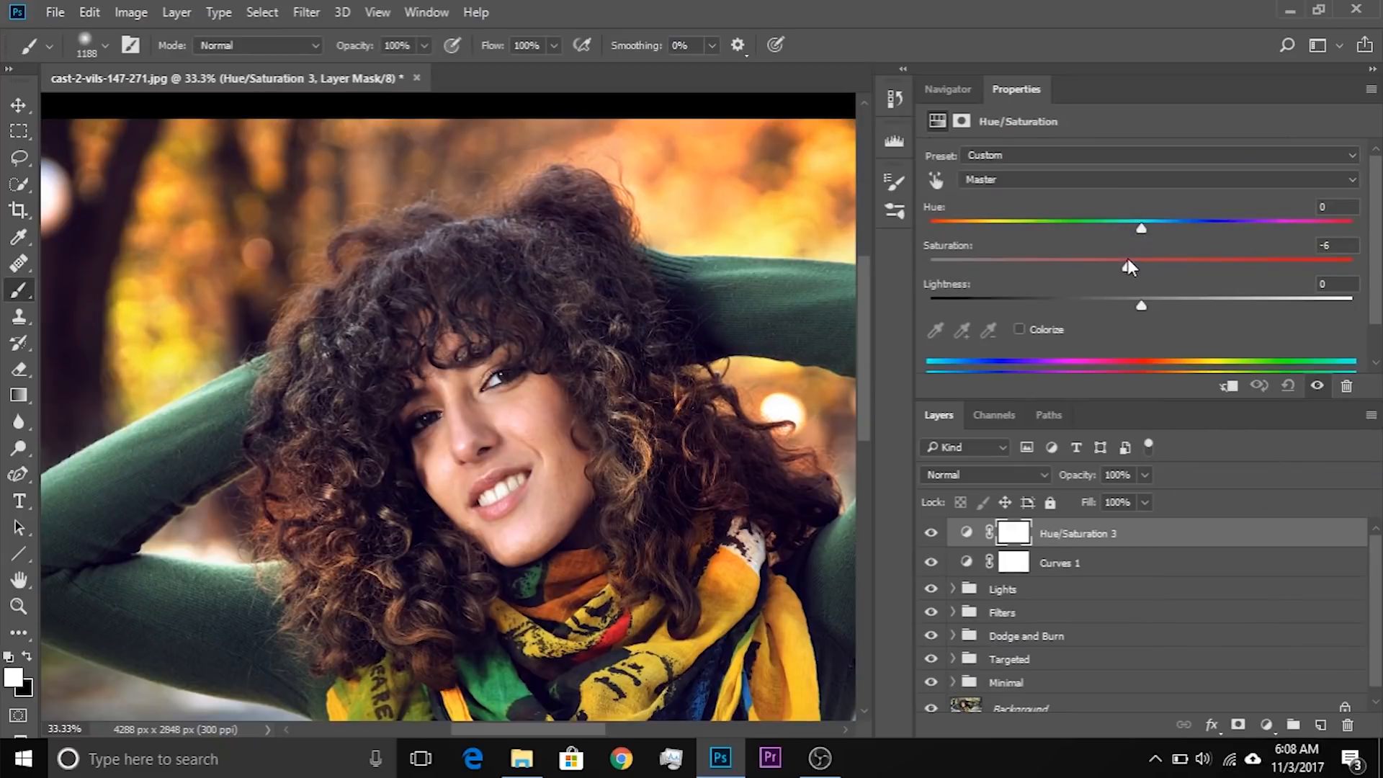
{"action": "left_click", "coordinate": [1091, 569], "text": "shift"}
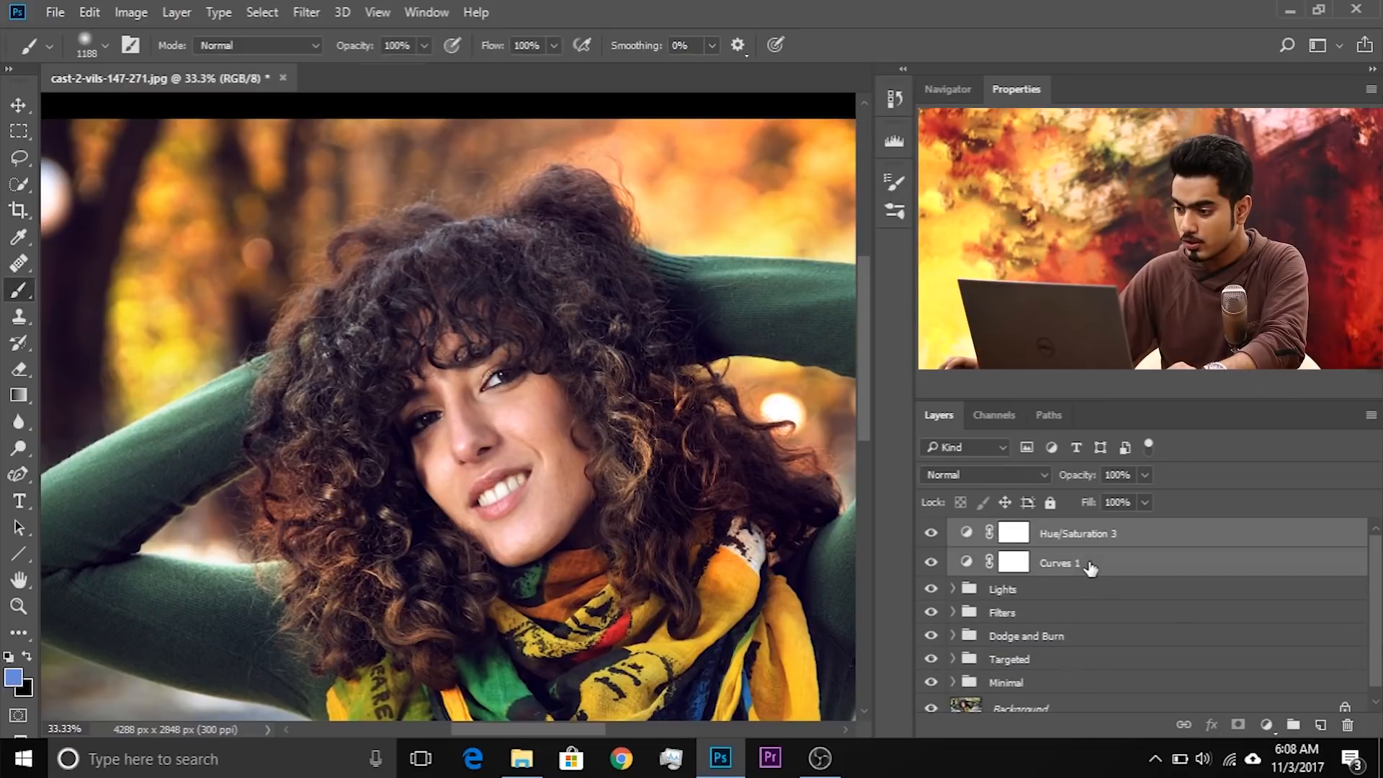
{"action": "key", "text": "ctrl+g"}
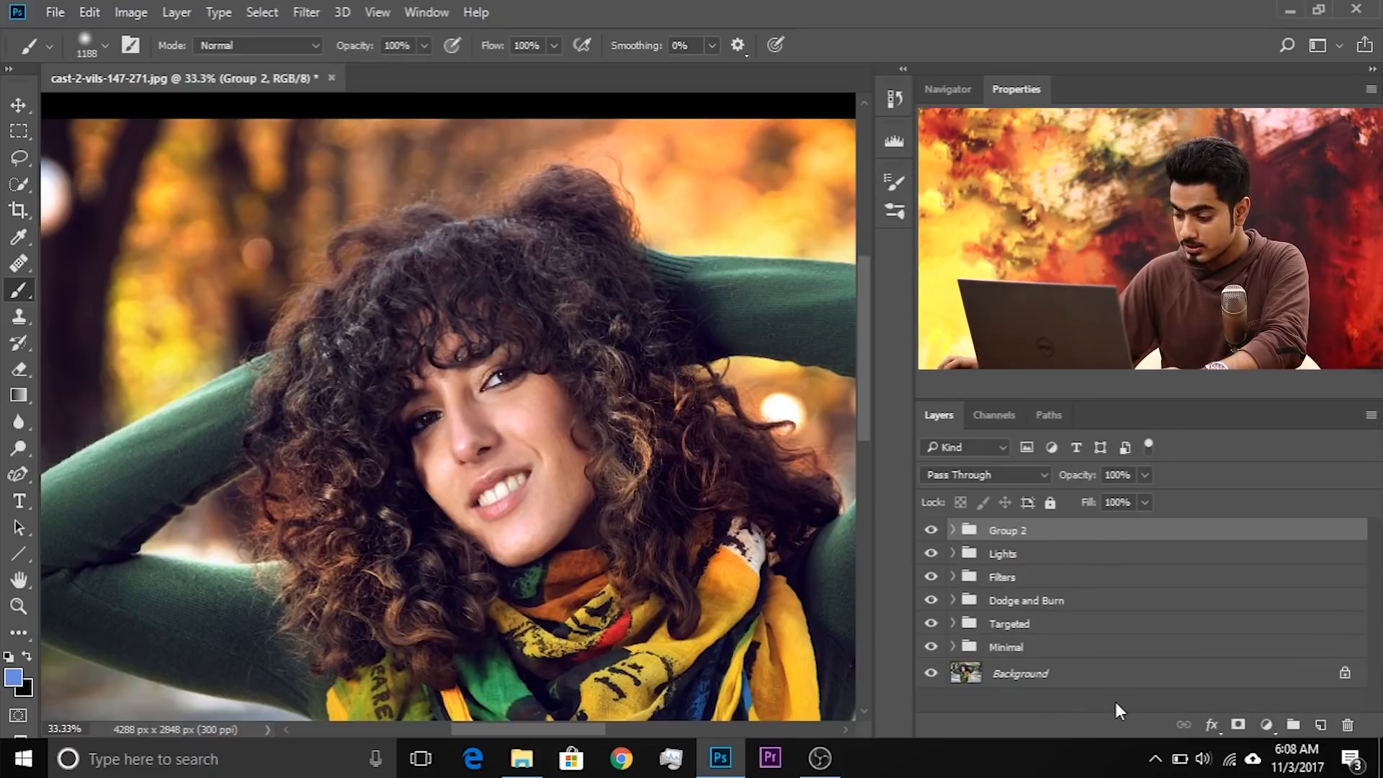
Add a black mask to the skin-correction group and reveal the effect on the woman's face with white, keeping it off the surrounding hair
{"action": "left_click", "coordinate": [1238, 729], "text": "alt"}
{"action": "key", "text": "d"}
{"action": "left_click_drag", "start_coordinate": [518, 486], "coordinate": [365, 481]}
{"action": "left_click_drag", "start_coordinate": [517, 509], "coordinate": [522, 502]}
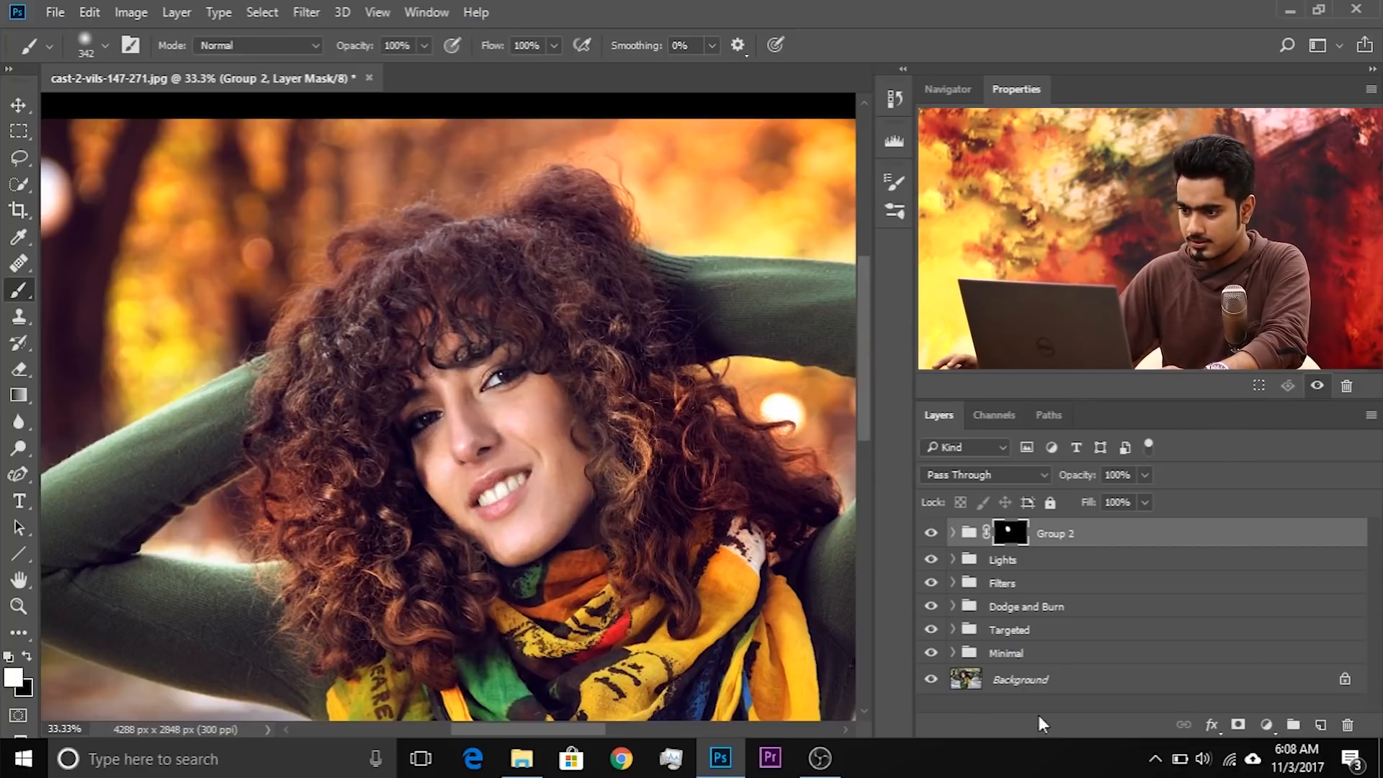
{"action": "left_click", "coordinate": [927, 537]}
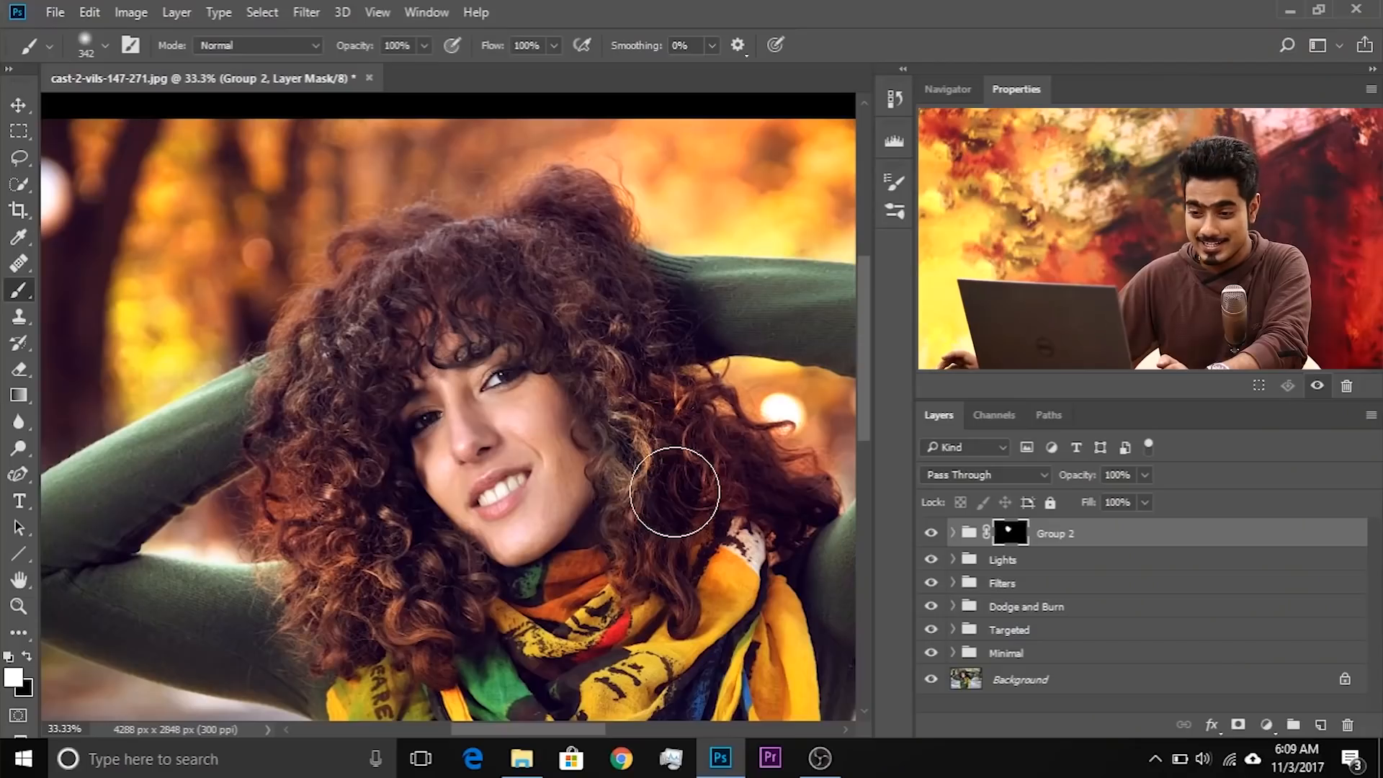
{"action": "key", "text": "x"}
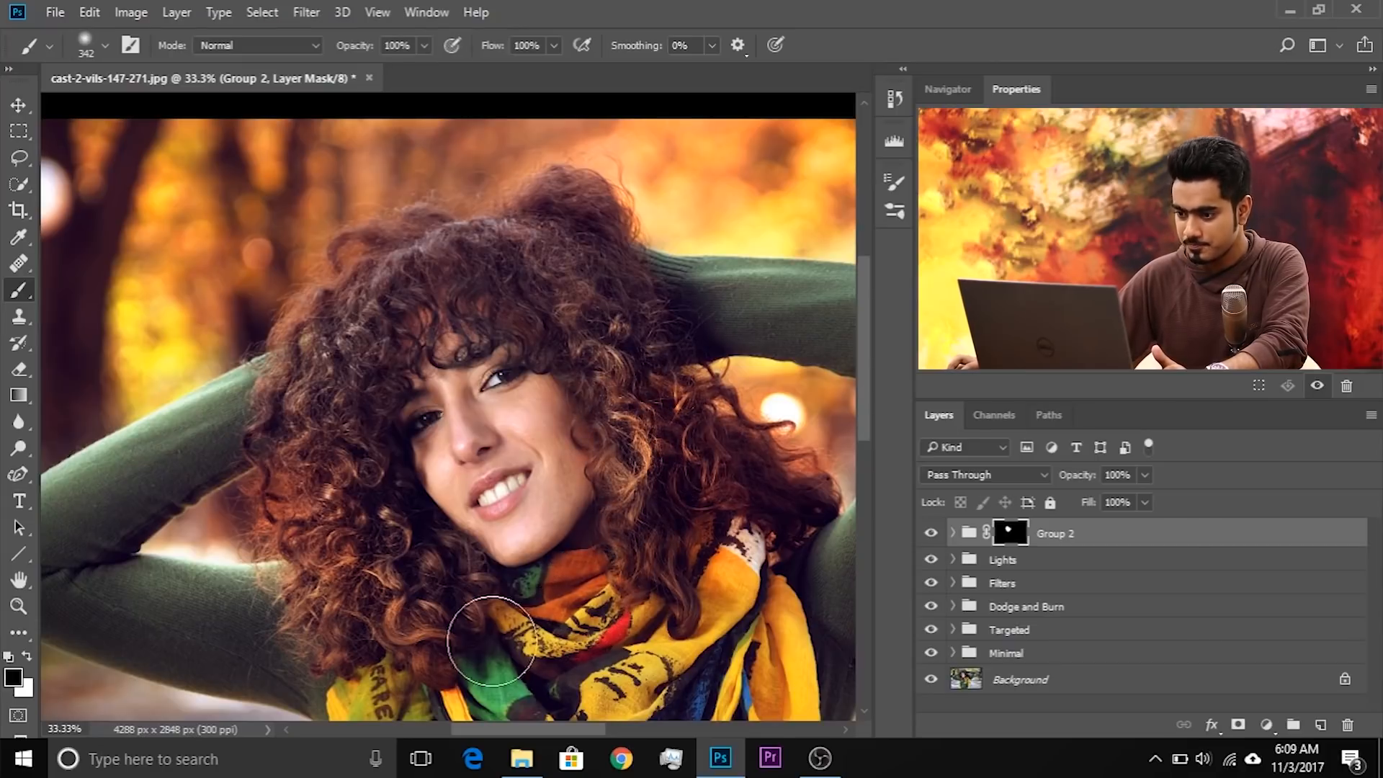
Rename the masked skin-tone group "Correction"
{"action": "scroll", "coordinate": [537, 517], "scroll_direction": "down", "scroll_amount": 3}
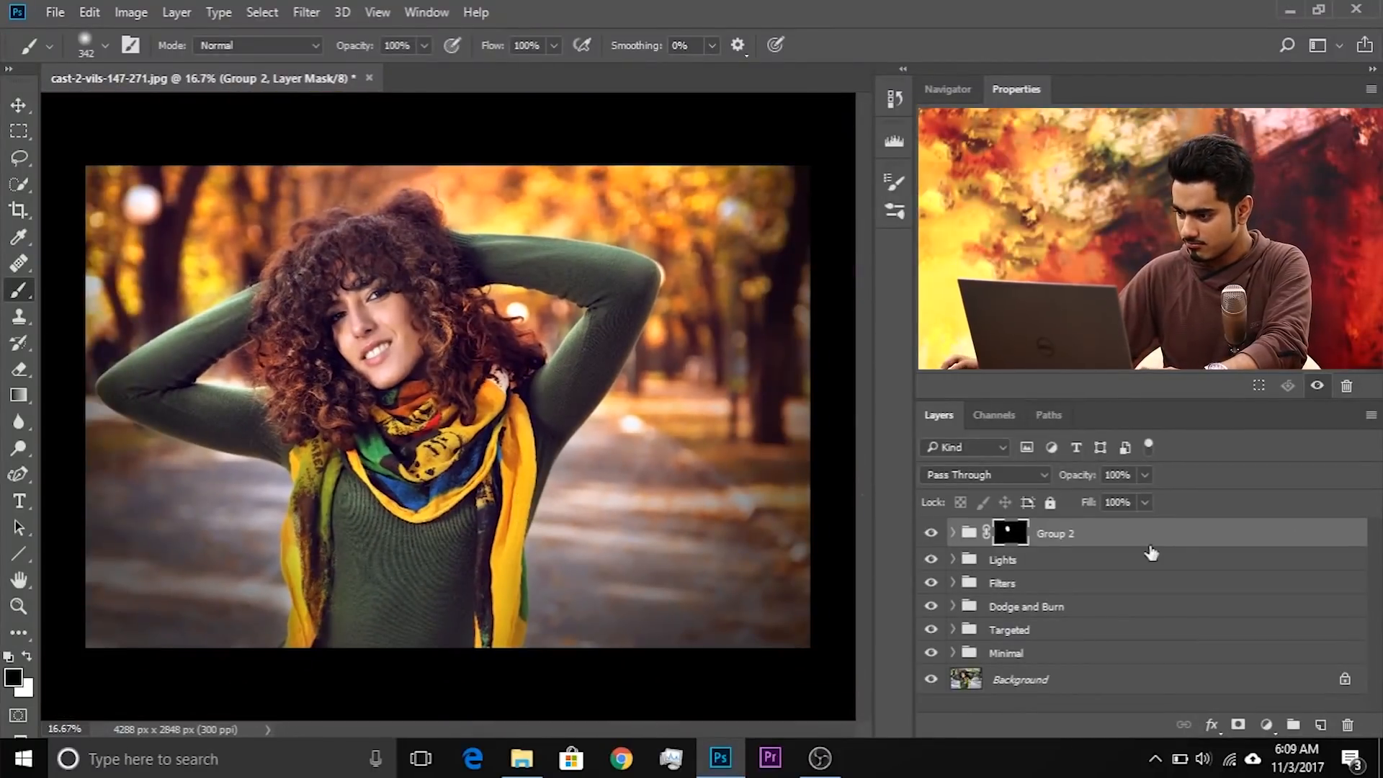
{"action": "double_click", "coordinate": [1052, 536]}
{"action": "type", "text": "Correct"}
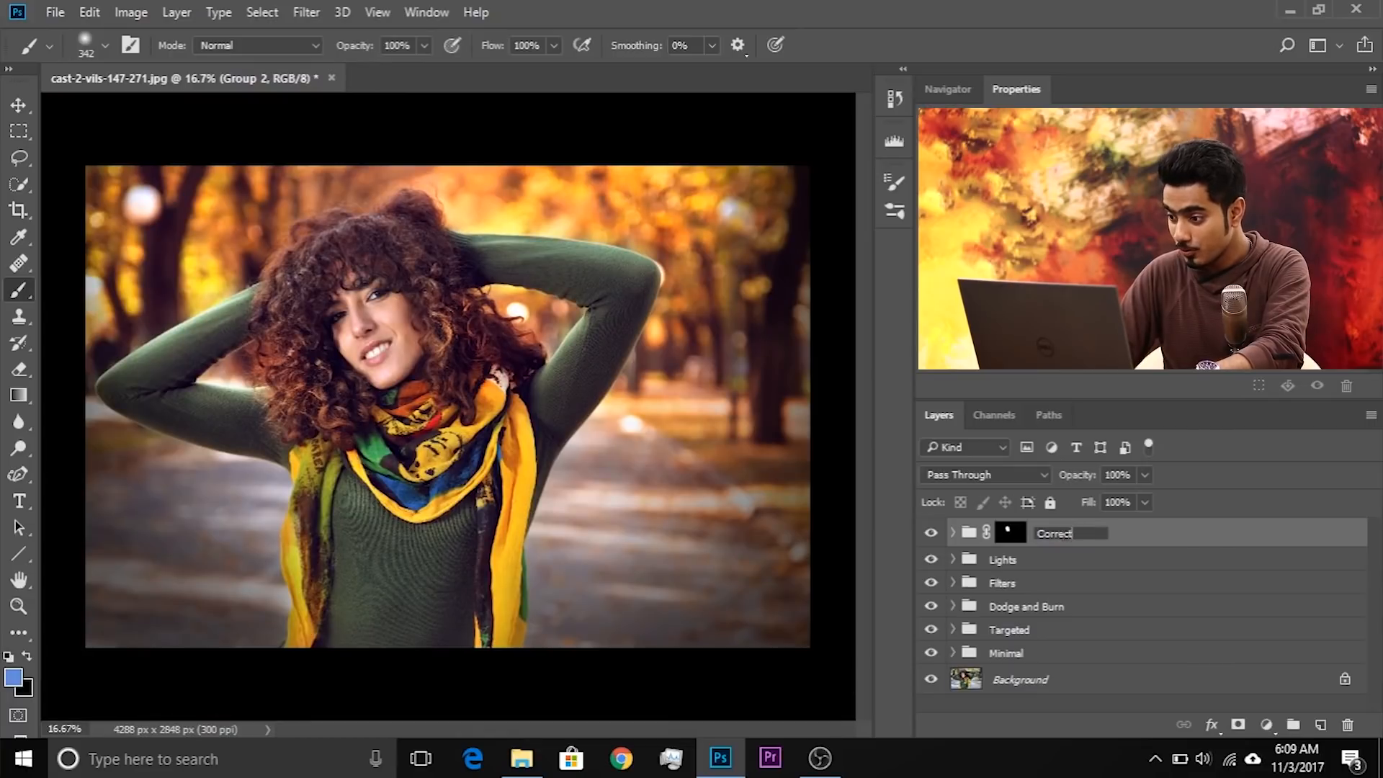
{"action": "type", "text": "ion"}
{"action": "key", "text": "Return"}
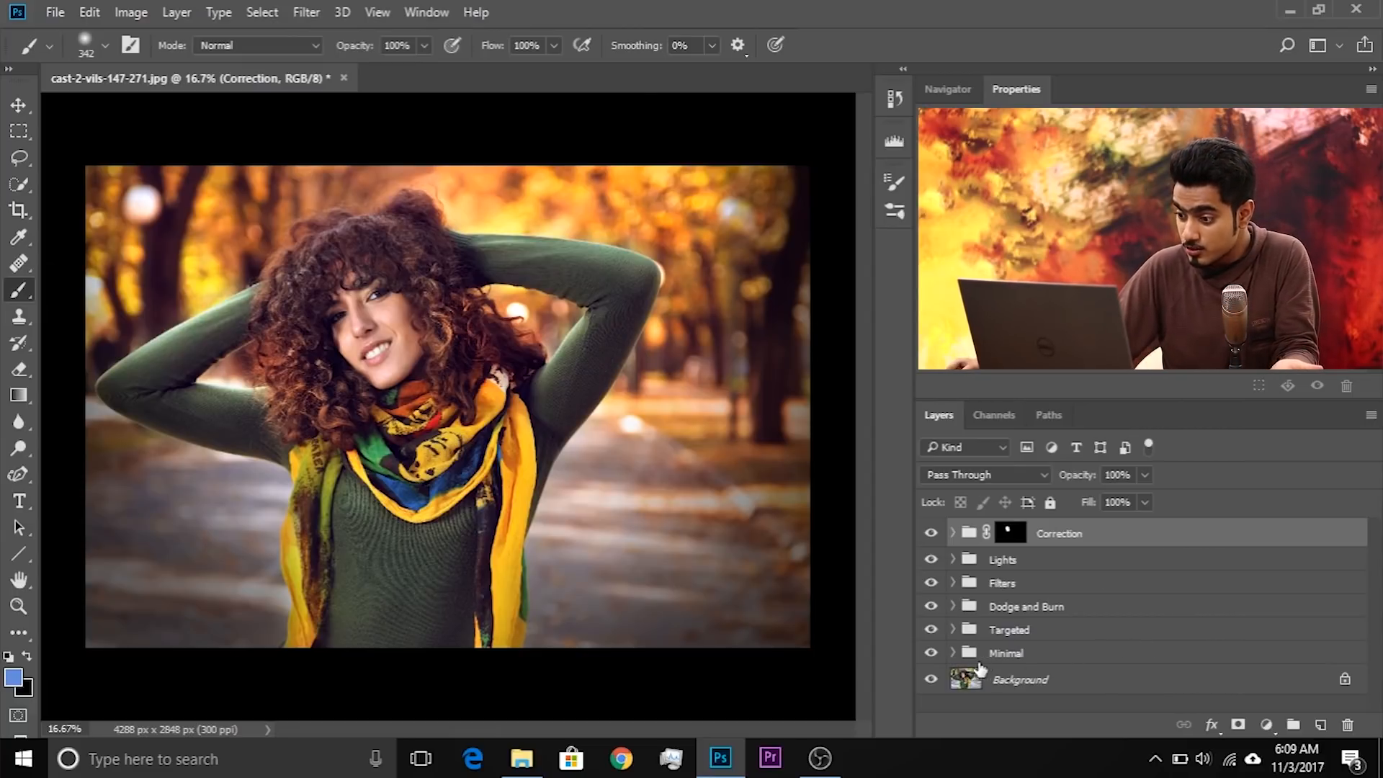
Add a Curves layer that brightens the midtones above the Exposure layer in the Minimal group, and invert its mask to black
{"action": "left_click", "coordinate": [952, 653]}
{"action": "scroll", "coordinate": [1061, 641], "scroll_direction": "down", "scroll_amount": 1}
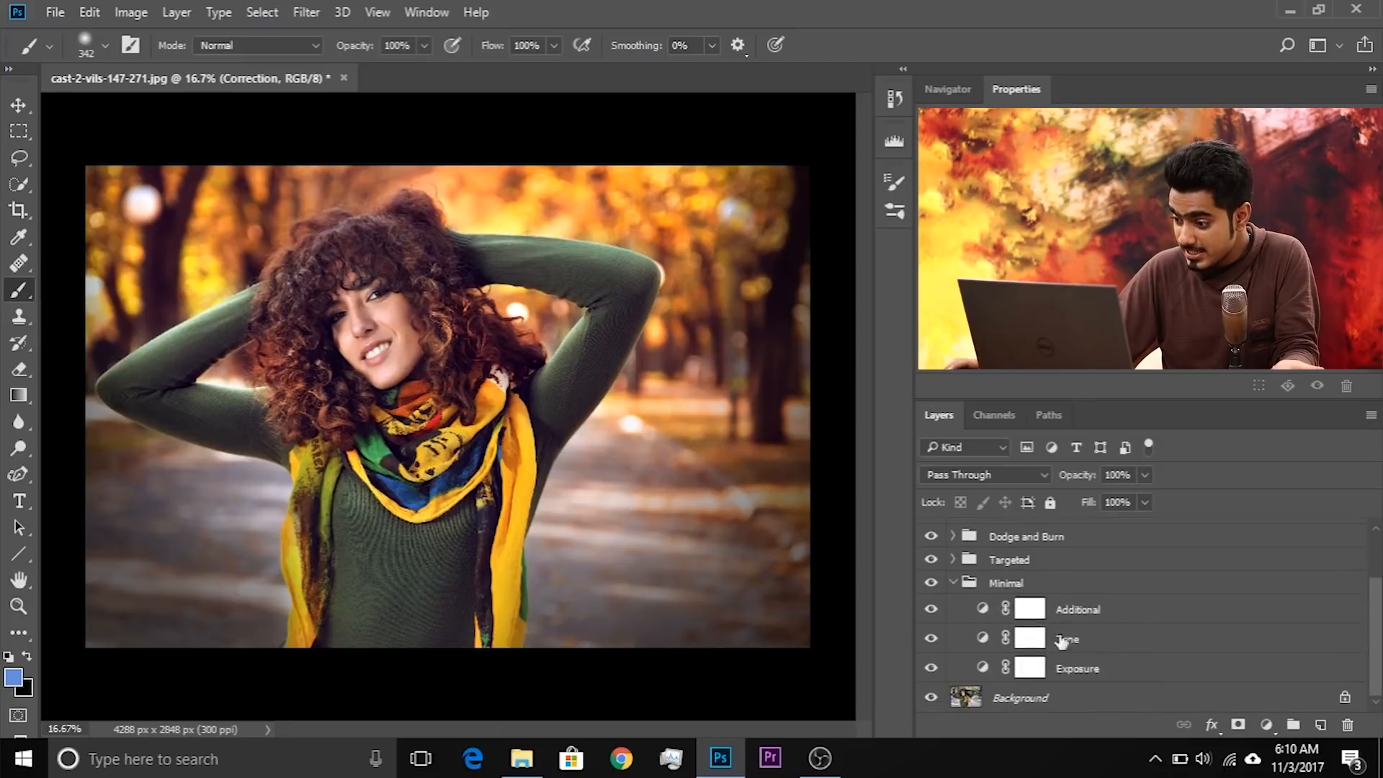
{"action": "left_click", "coordinate": [1086, 678]}
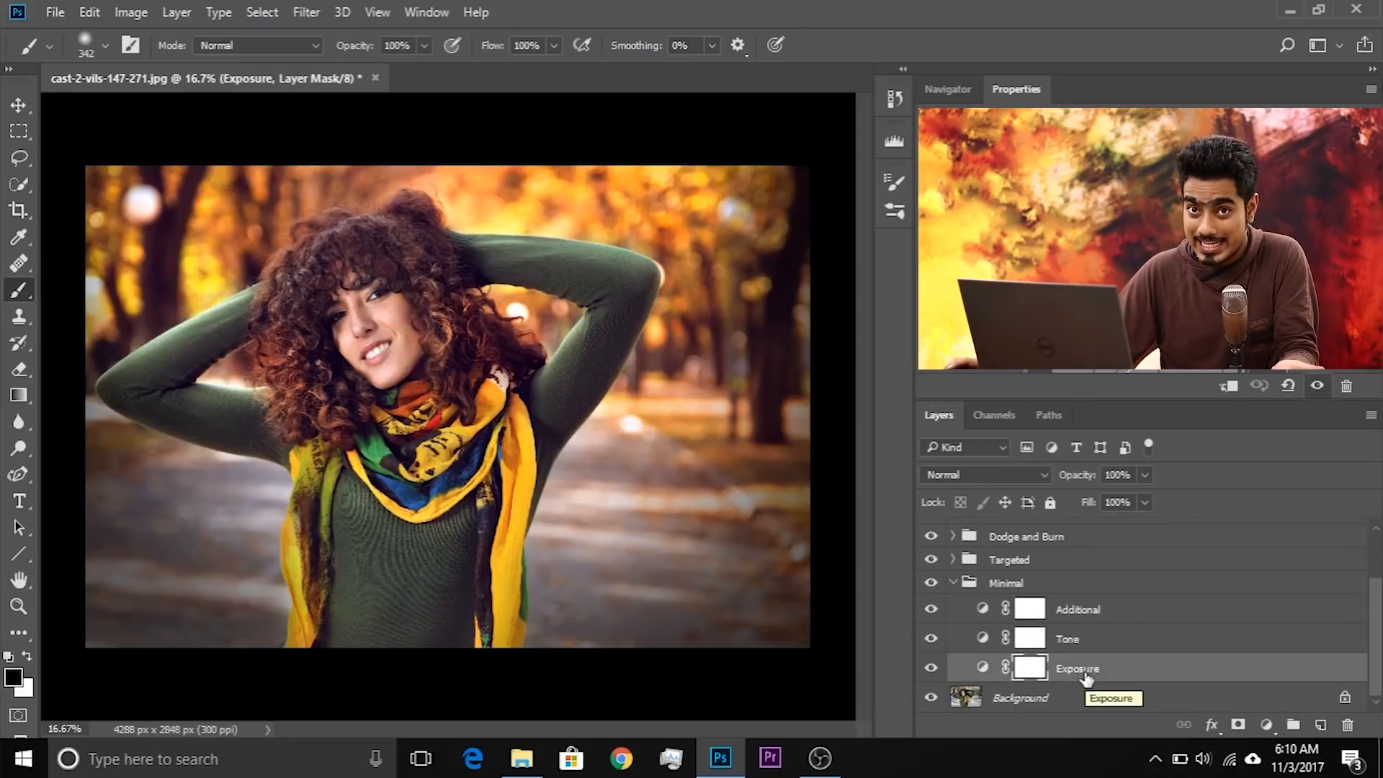
{"action": "scroll", "coordinate": [933, 592], "scroll_direction": "up", "scroll_amount": 1}
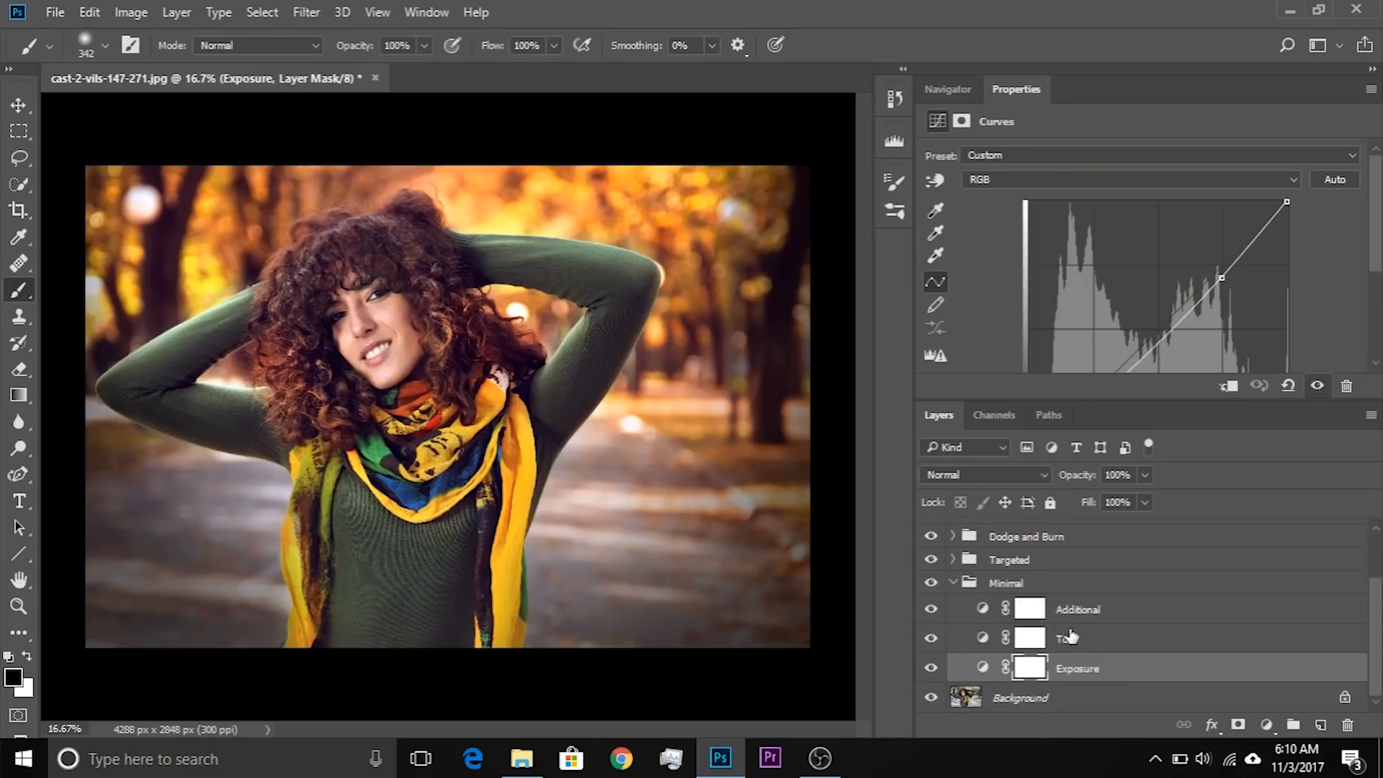
{"action": "left_click", "coordinate": [1273, 729]}
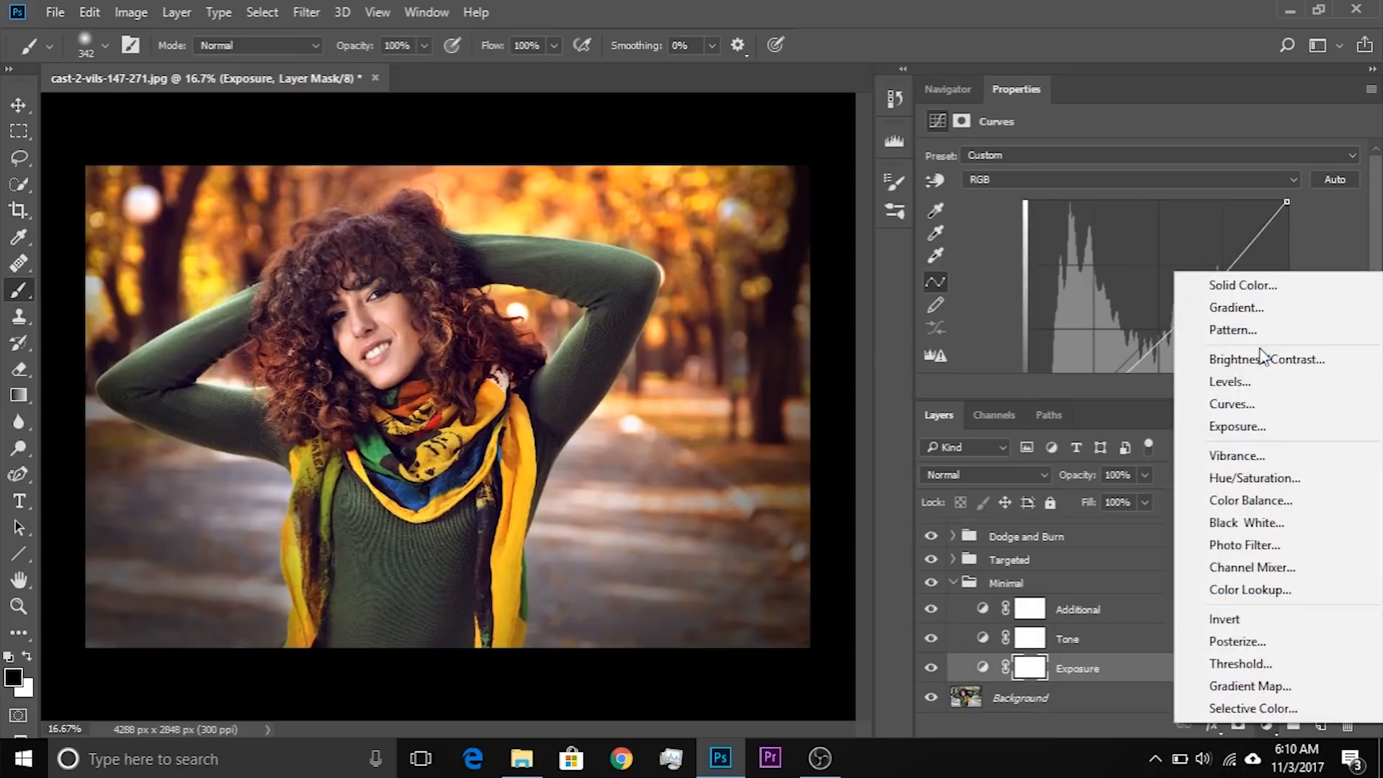
{"action": "left_click", "coordinate": [1256, 396]}
{"action": "left_click_drag", "start_coordinate": [1160, 328], "coordinate": [1146, 314]}
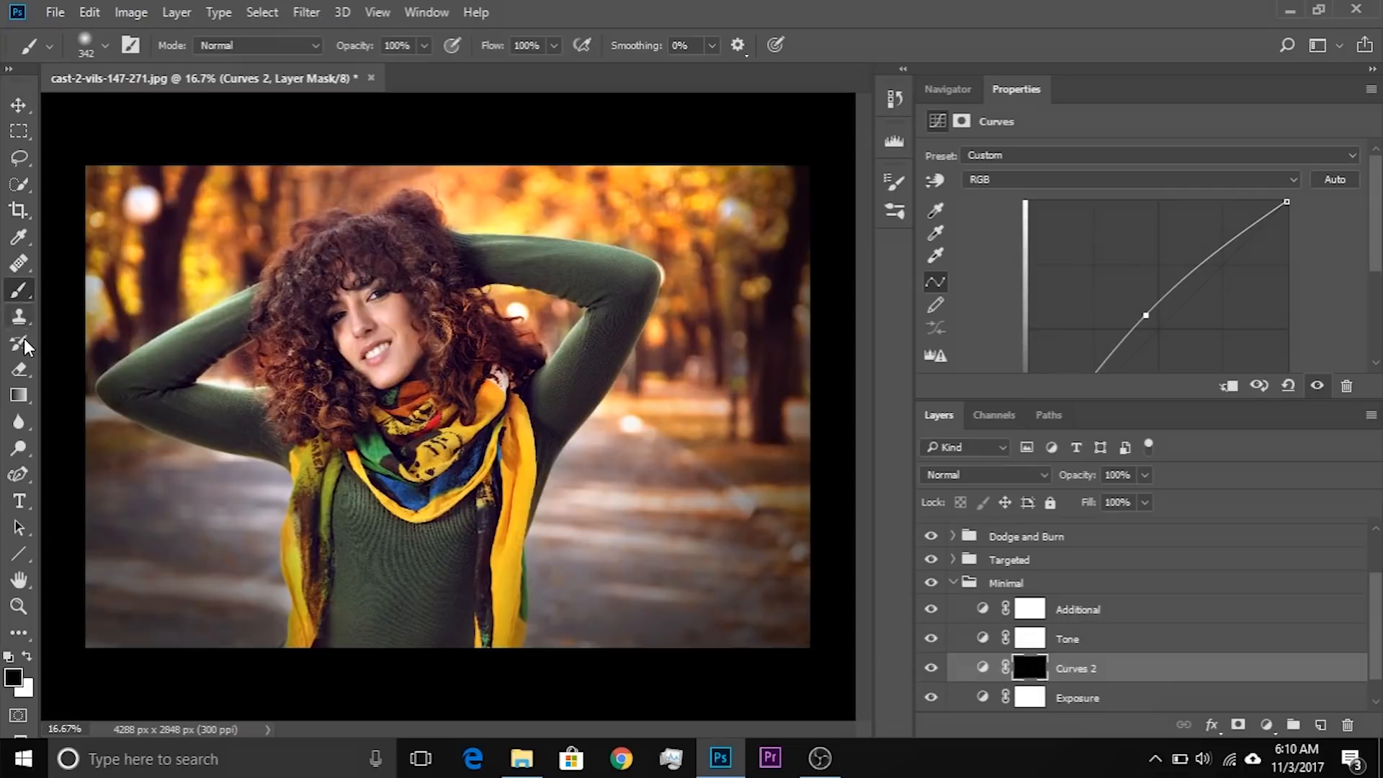
Paint white on the new Curves layer's mask over the woman's hair to brighten it
{"action": "key", "text": "ctrl+plus"}
{"action": "left_click_drag", "start_coordinate": [307, 324], "coordinate": [452, 398]}
{"action": "key", "text": "x"}
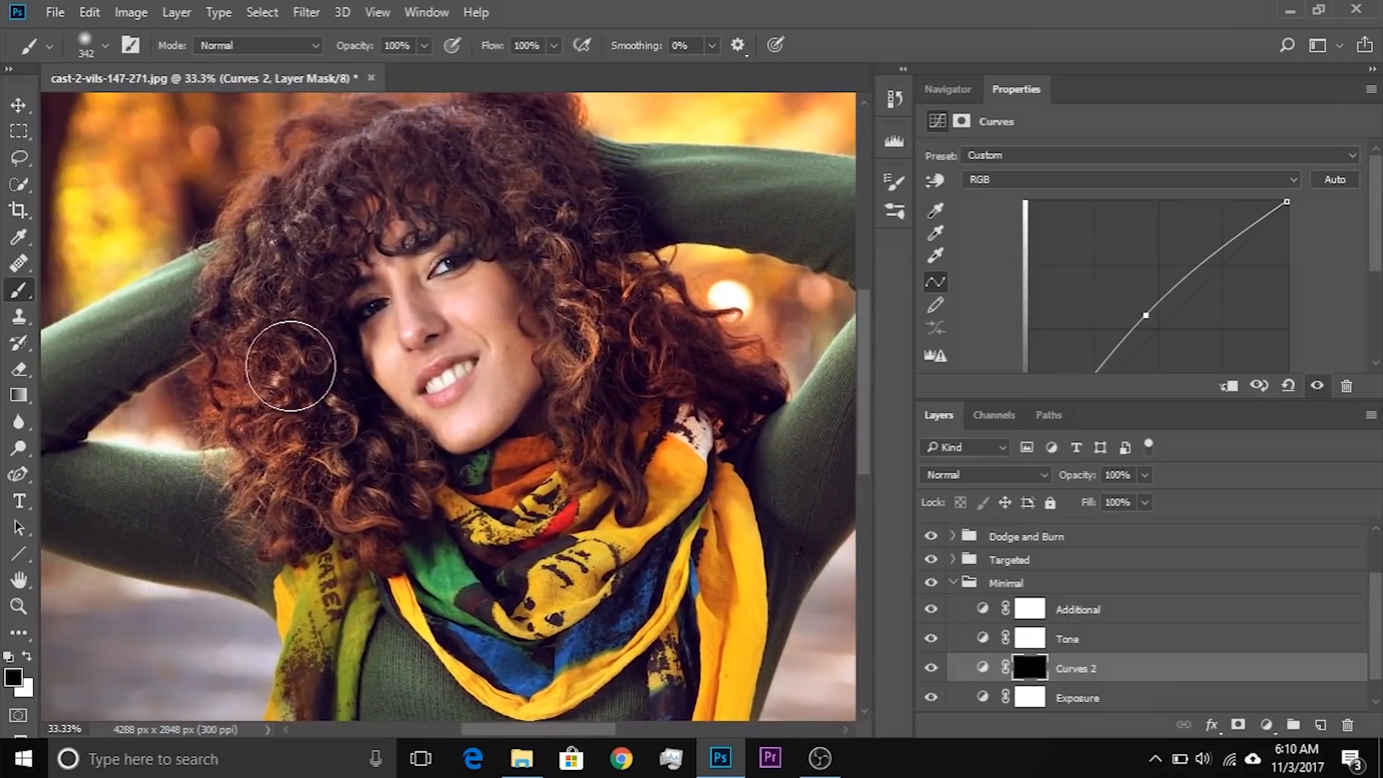
{"action": "mouse_move", "coordinate": [369, 461]}
{"action": "left_mouse_down"}
{"action": "mouse_move", "coordinate": [314, 394]}
{"action": "mouse_move", "coordinate": [300, 228]}
{"action": "mouse_move", "coordinate": [445, 159]}
{"action": "mouse_move", "coordinate": [562, 220]}
{"action": "mouse_move", "coordinate": [662, 347]}
{"action": "mouse_move", "coordinate": [732, 381]}
{"action": "mouse_move", "coordinate": [700, 369]}
{"action": "mouse_move", "coordinate": [584, 419]}
{"action": "mouse_move", "coordinate": [561, 262]}
{"action": "mouse_move", "coordinate": [515, 199]}
{"action": "mouse_move", "coordinate": [439, 195]}
{"action": "mouse_move", "coordinate": [327, 217]}
{"action": "mouse_move", "coordinate": [285, 389]}
{"action": "mouse_move", "coordinate": [260, 417]}
{"action": "mouse_move", "coordinate": [264, 486]}
{"action": "mouse_move", "coordinate": [375, 485]}
{"action": "left_mouse_up"}
{"action": "key", "text": "ctrl+minus"}
{"action": "key", "text": "ctrl+minus"}
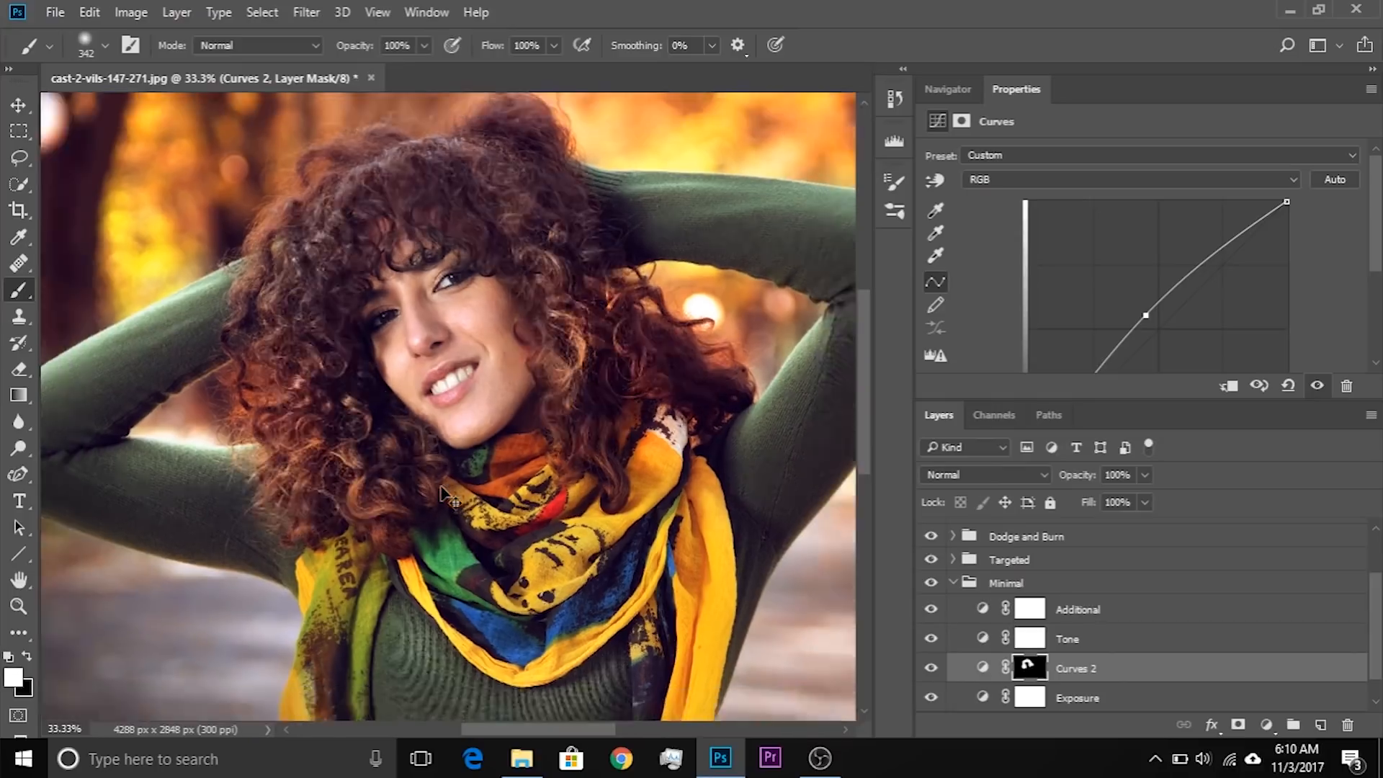
Check the hair brightening by toggling its Curves layer, and add a second curve point that slightly lowers the shadows
{"action": "left_click", "coordinate": [932, 670]}
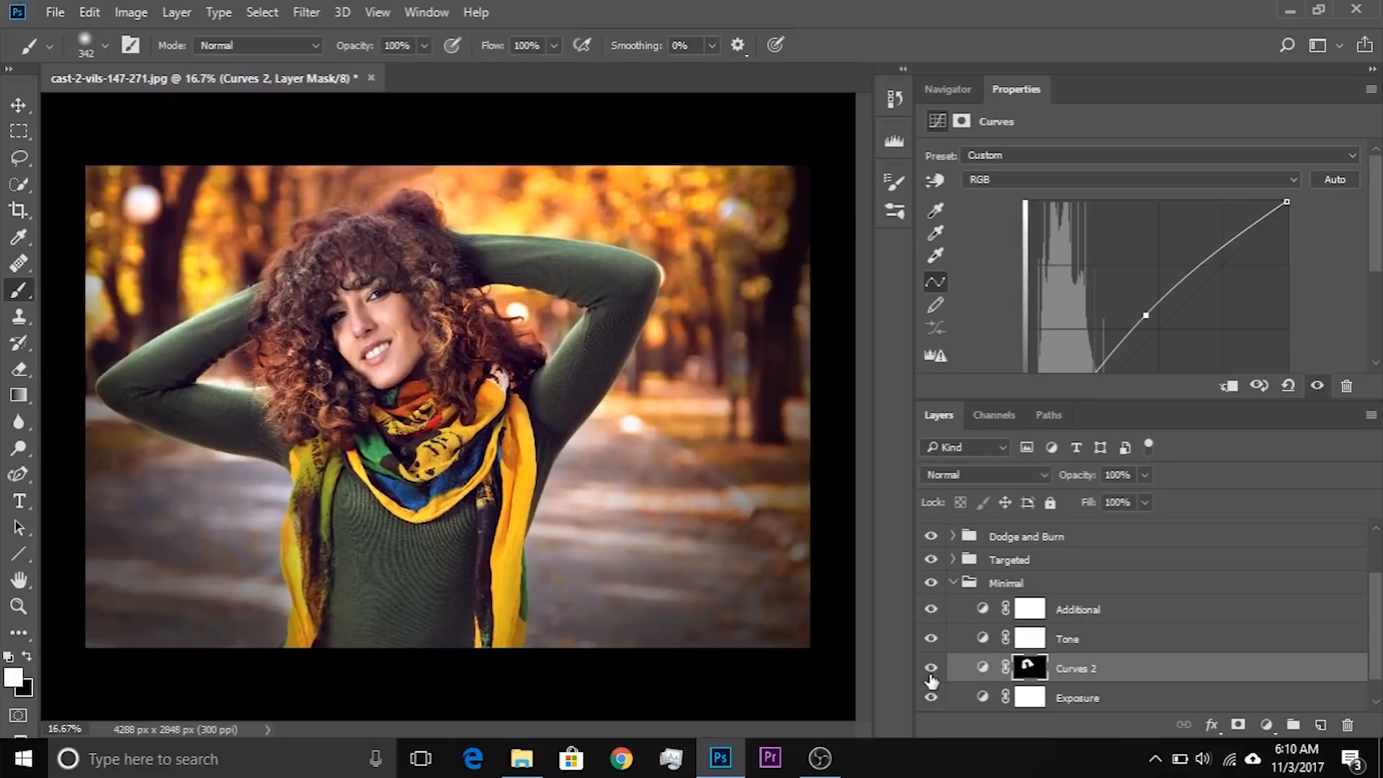
{"action": "scroll", "coordinate": [1077, 310], "scroll_direction": "down", "scroll_amount": 2}
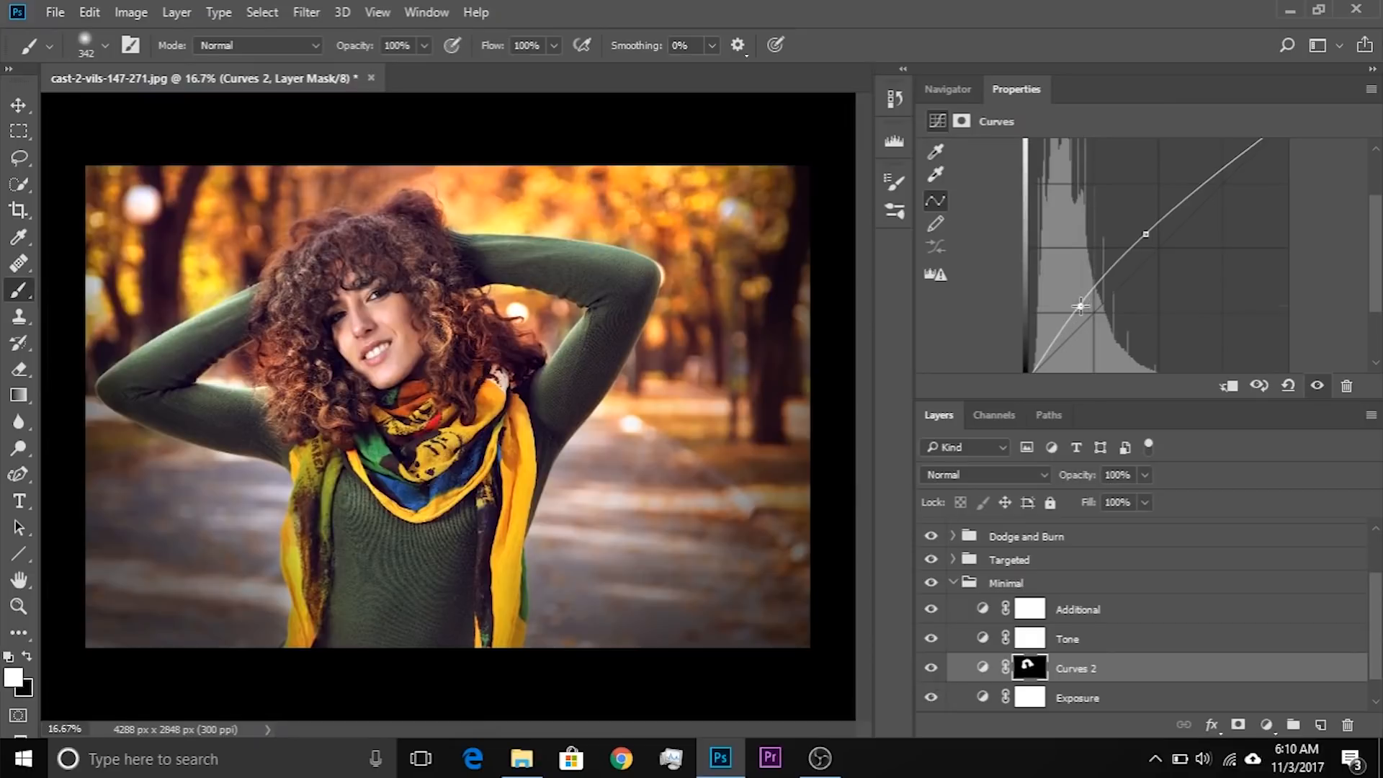
{"action": "left_click", "coordinate": [1087, 306]}
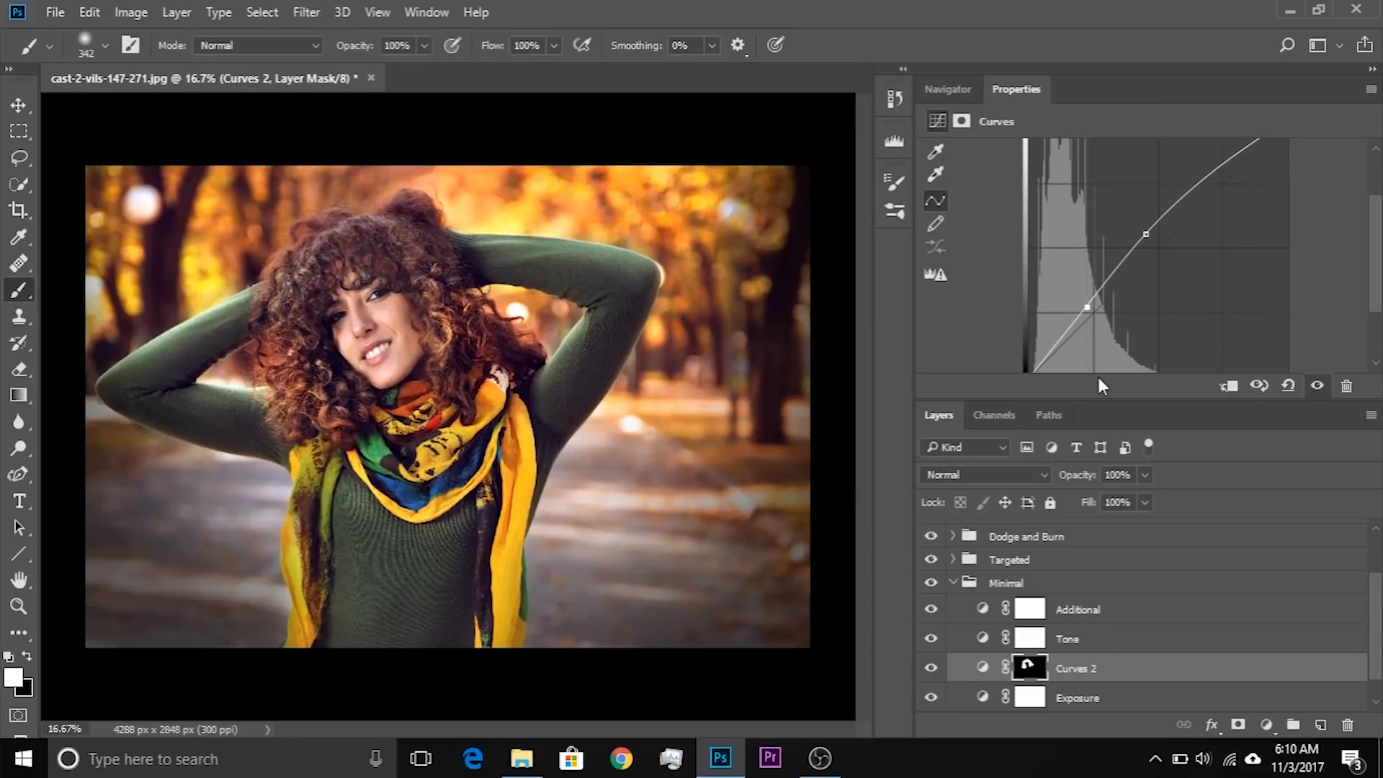
Collapse the Minimal group and compare the finished color correction with the original Background photo
{"action": "left_click", "coordinate": [953, 583]}
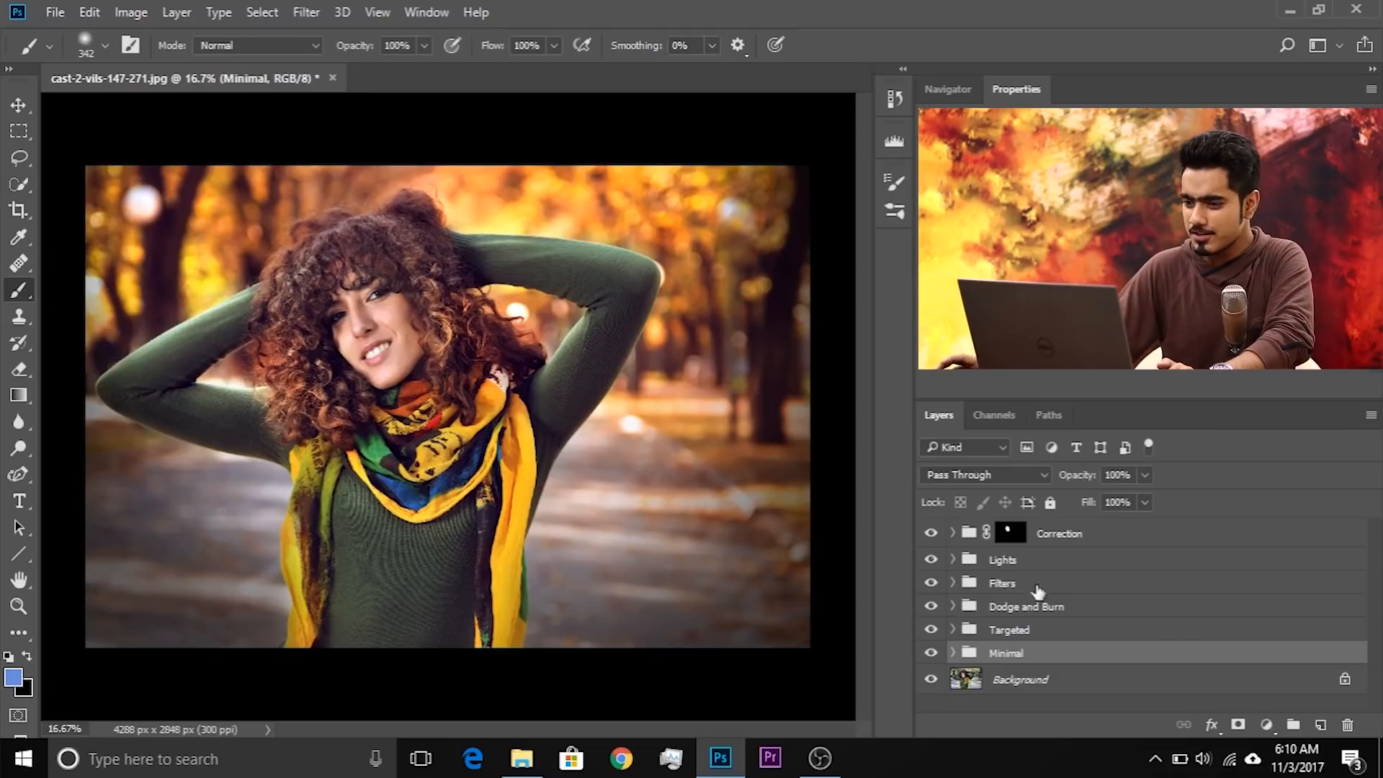
{"action": "left_click", "coordinate": [931, 679], "text": "alt"}
{"action": "left_click", "coordinate": [930, 679], "text": "alt"}
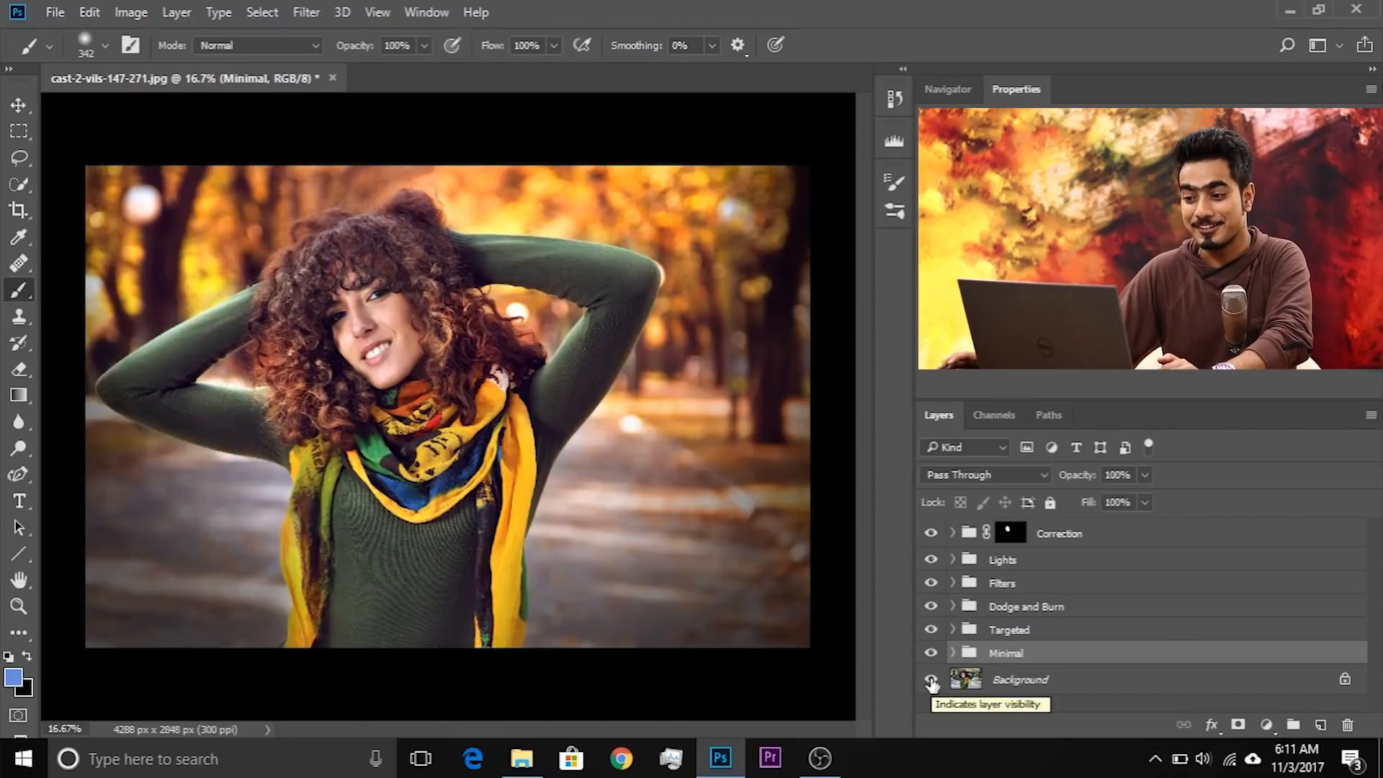